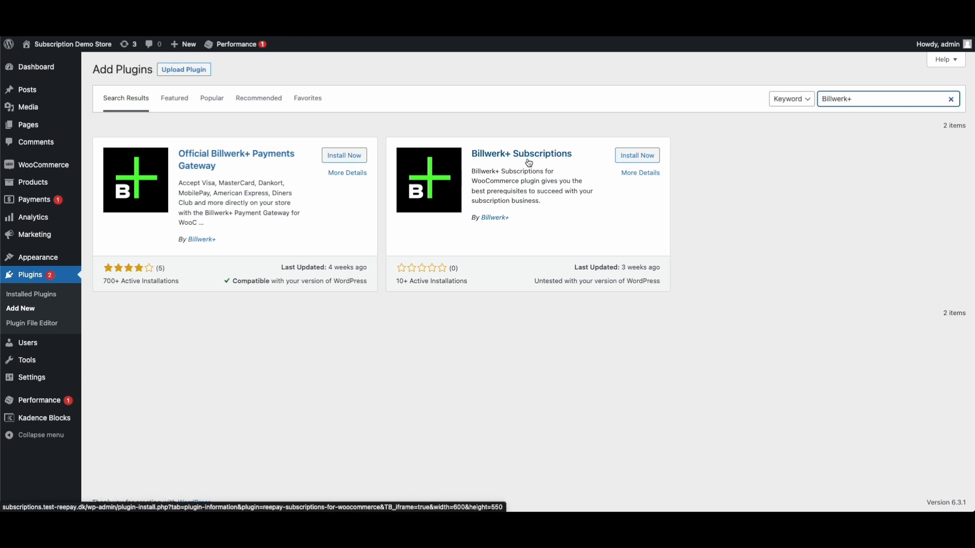
# Install Billwerk+ Subscriptions and the Official Billwerk+ Payments Gateway, then activate Billwerk+ Subscriptions
pyautogui.click(636, 155)
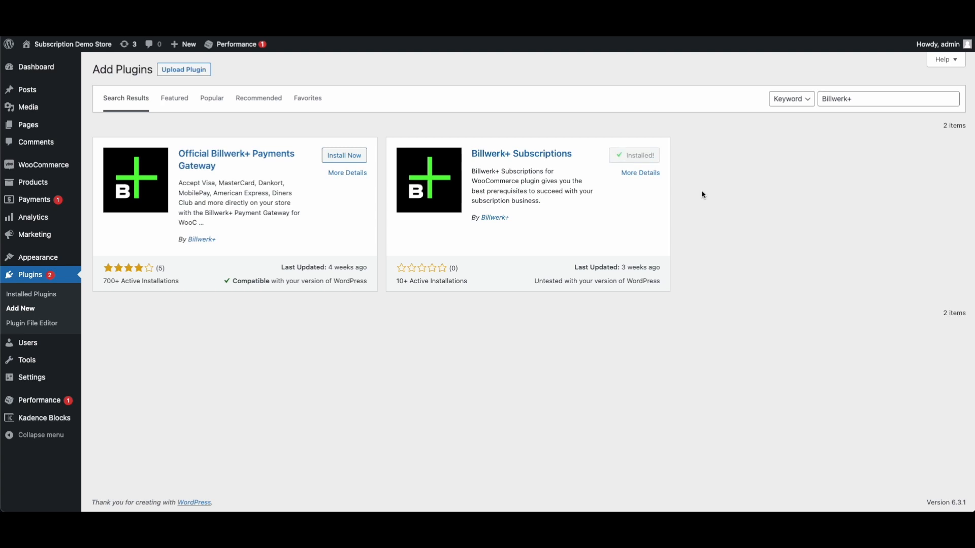
pyautogui.click(350, 156)
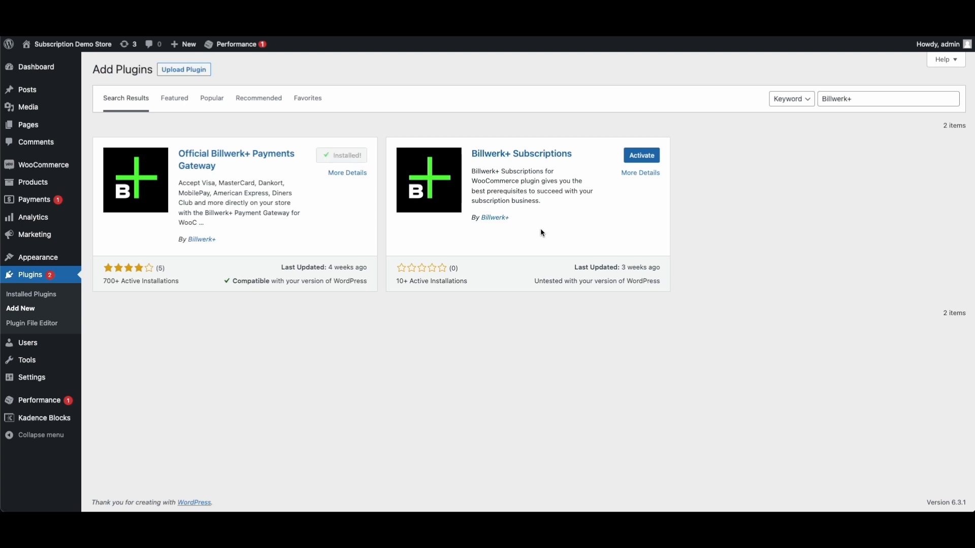
pyautogui.click(640, 156)
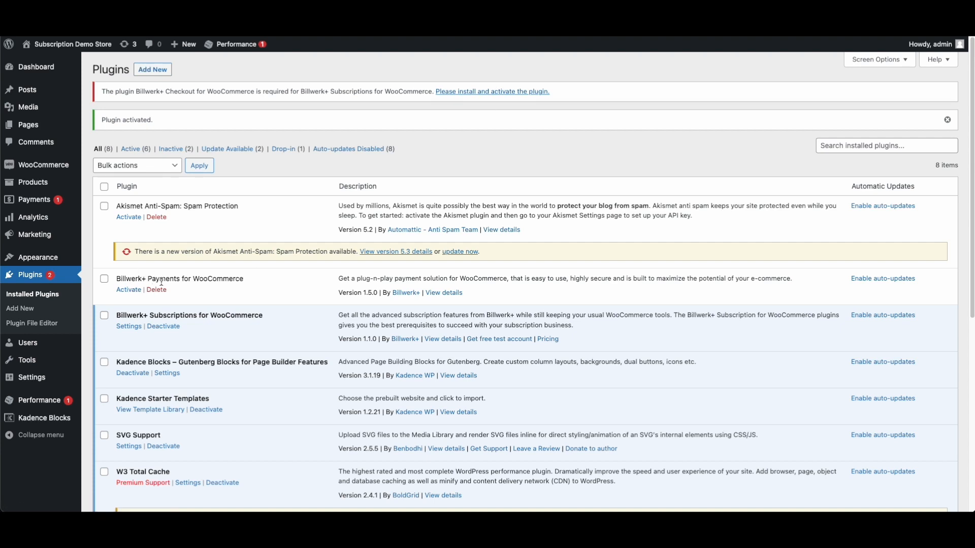
# Activate Billwerk+ Payments for WooCommerce and reload the Plugins page to clear the requirement notice
pyautogui.click(128, 293)
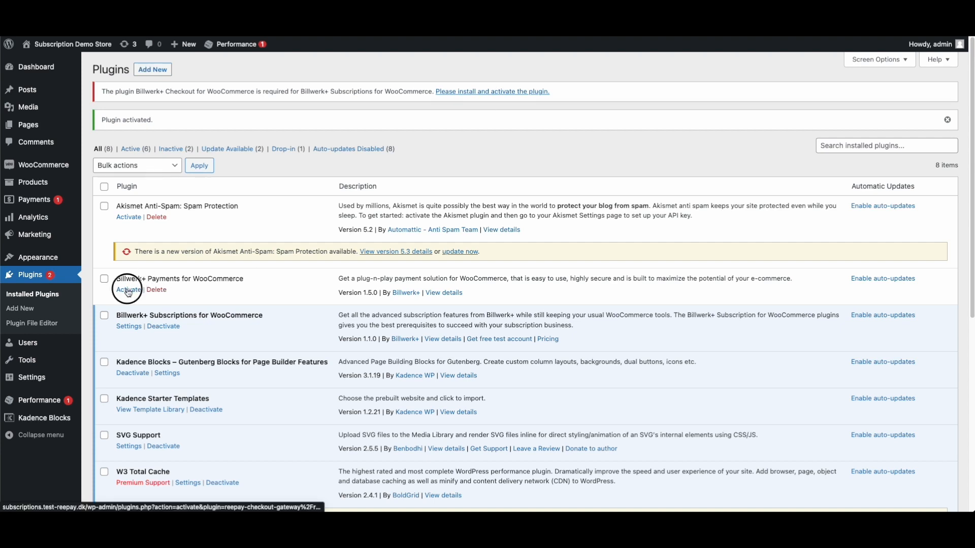
pyautogui.rightClick(539, 138)
pyautogui.click(569, 164)
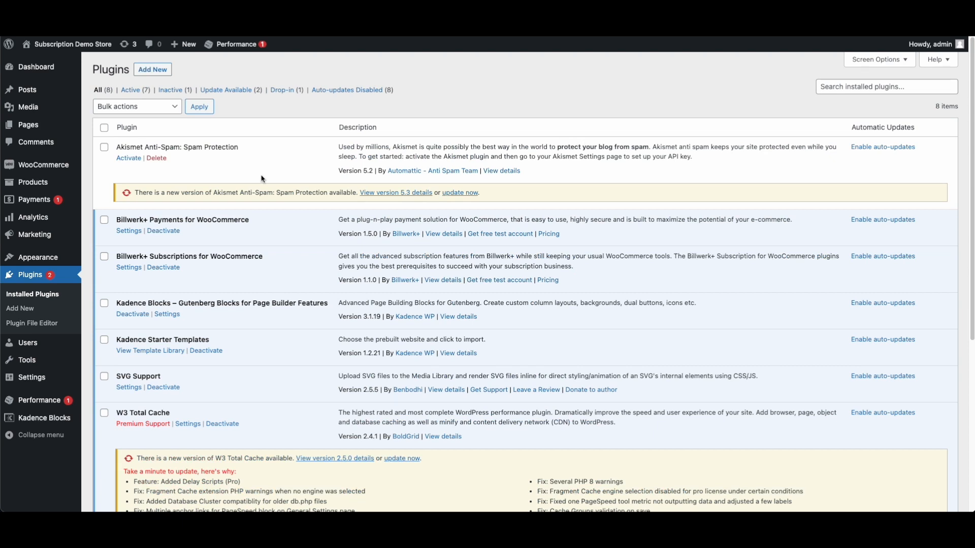
pyautogui.moveTo(54, 187)
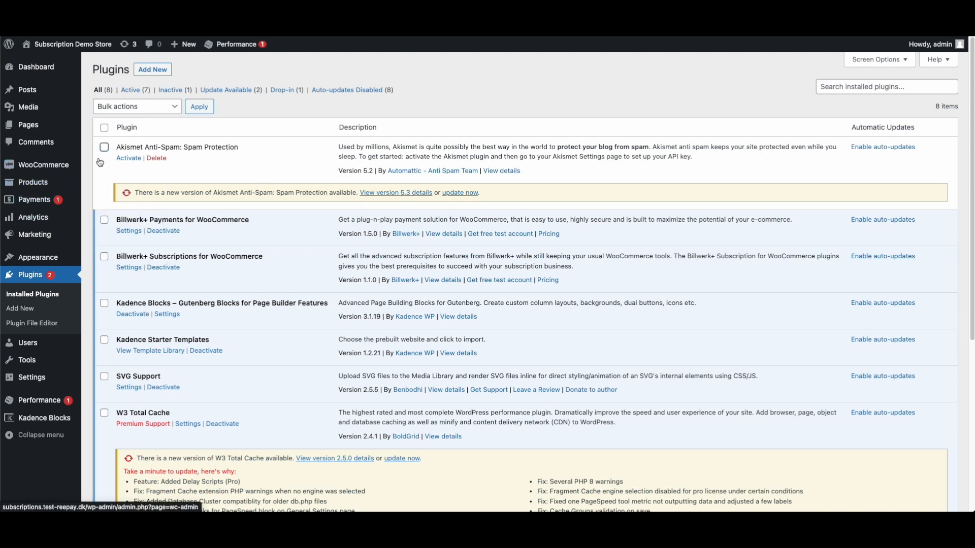
pyautogui.moveTo(55, 165)
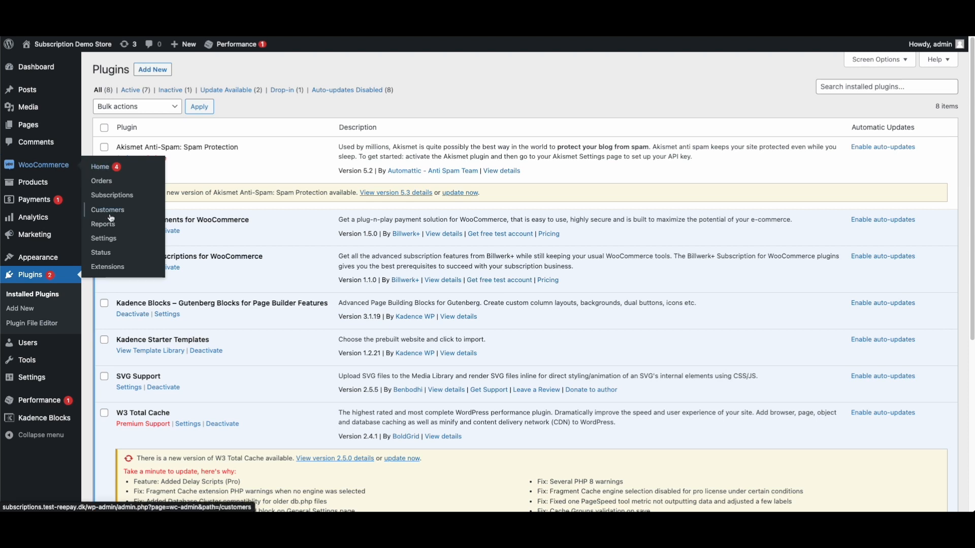
# Go to WooCommerce Settings, look over the Billwerk+ Subscriptions tab, then switch to Payments
pyautogui.click(104, 239)
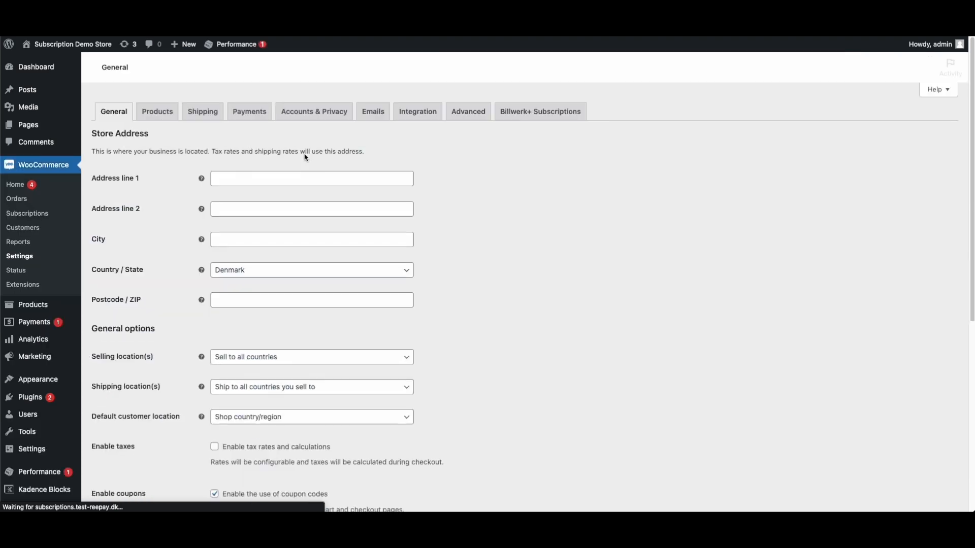
pyautogui.click(539, 114)
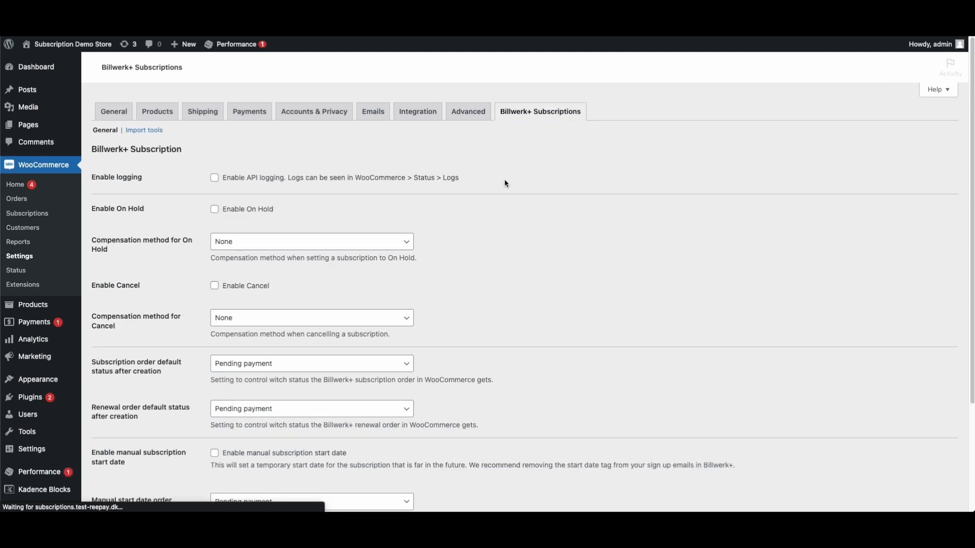
pyautogui.scroll(-3, 179, 267)
pyautogui.scroll(3, 296, 219)
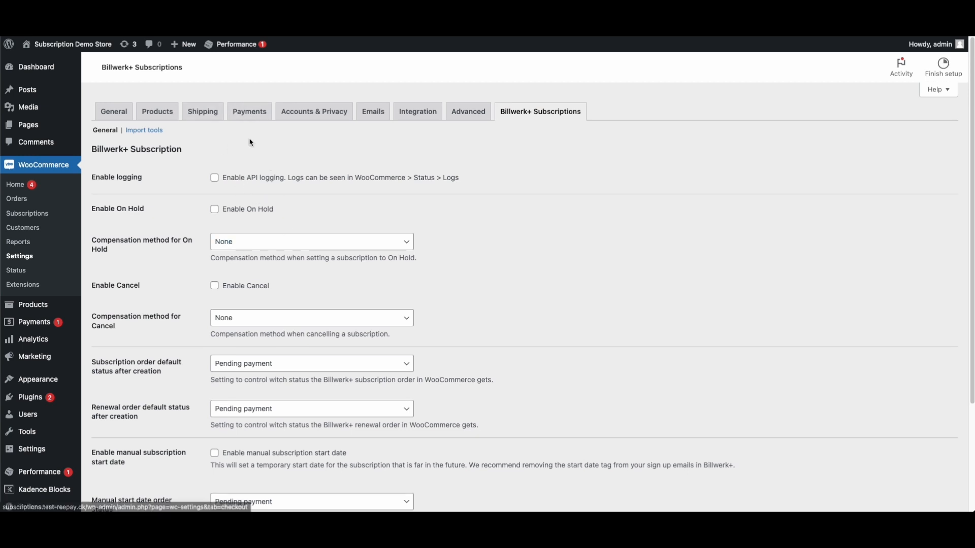
pyautogui.click(251, 120)
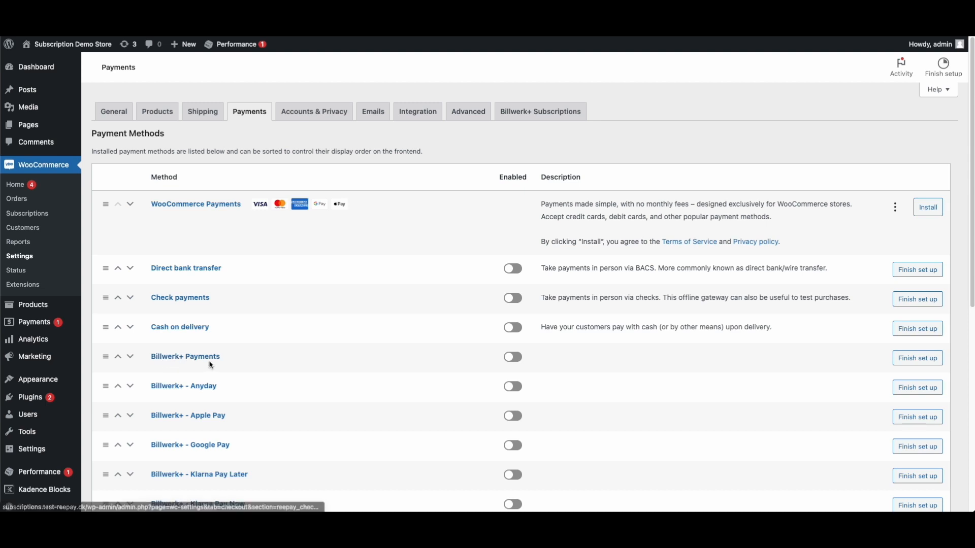
# Scroll through the Payments list to review the Billwerk+ methods, Anyday through Vipps
pyautogui.scroll(-5, 218, 372)
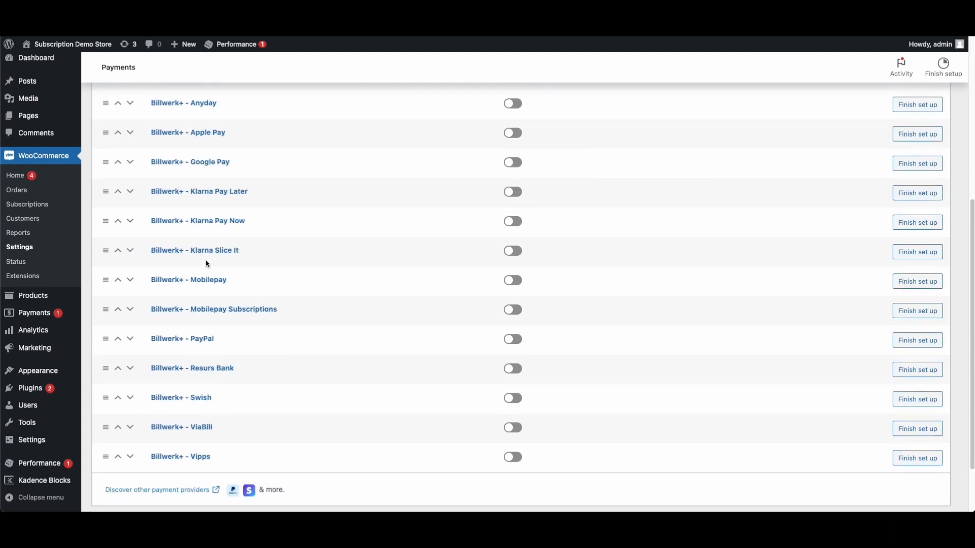
pyautogui.scroll(4, 209, 285)
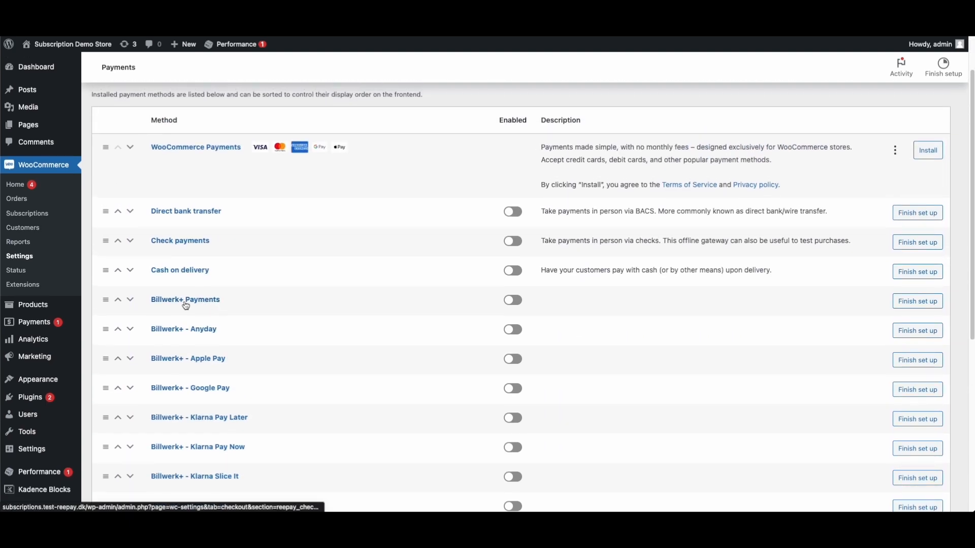
# Configure the Billwerk+ Payments gateway by filling in its live and test private keys
pyautogui.click(186, 303)
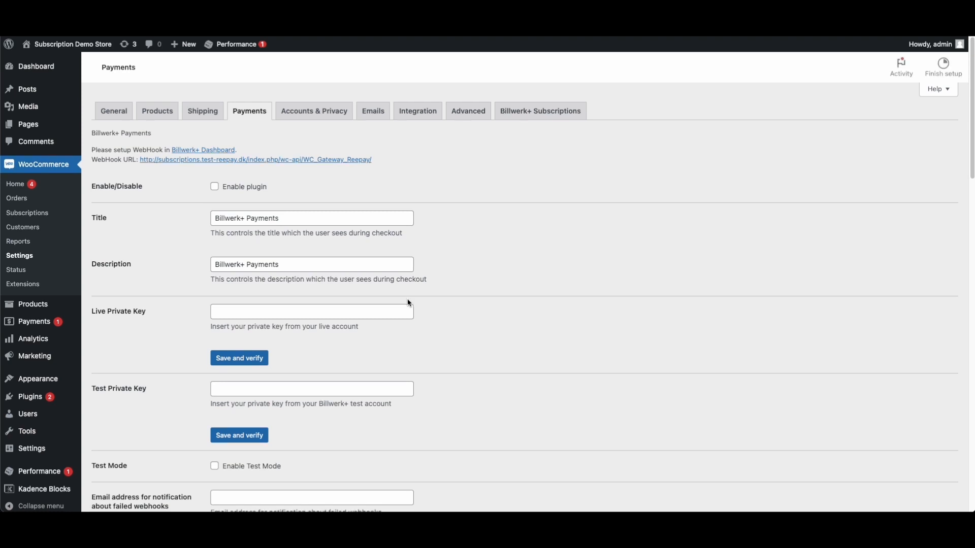
pyautogui.scroll(-15, 408, 309)
pyautogui.scroll(15, 407, 313)
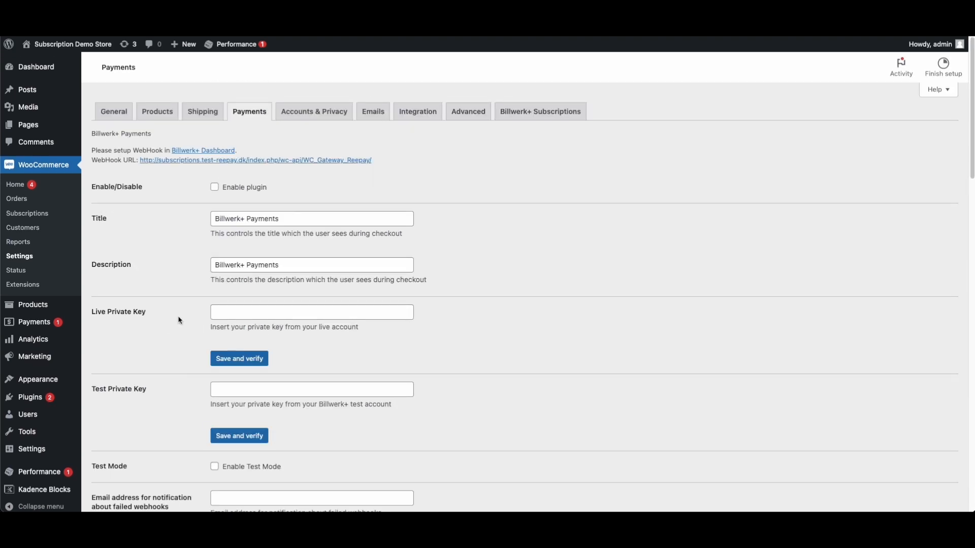
pyautogui.click(249, 313)
pyautogui.click(257, 391)
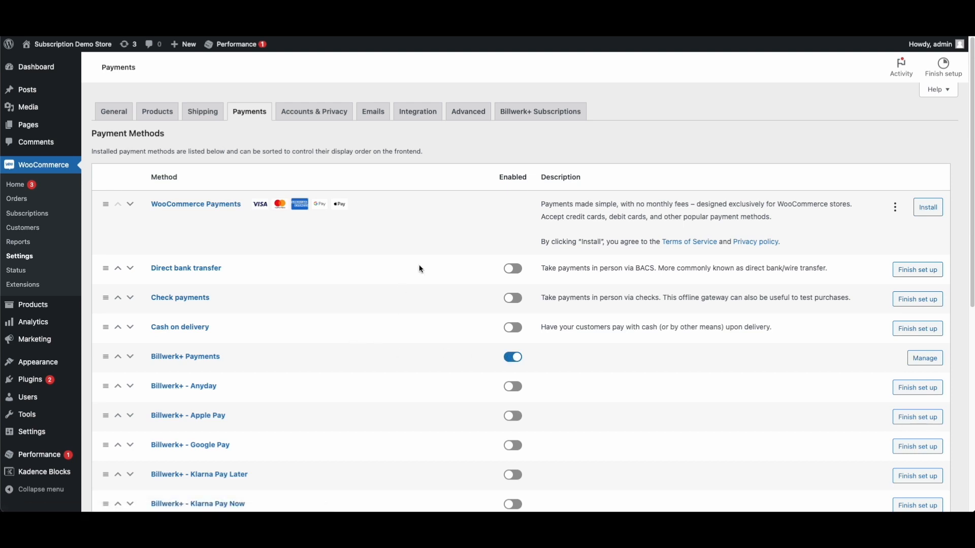
pyautogui.click(542, 119)
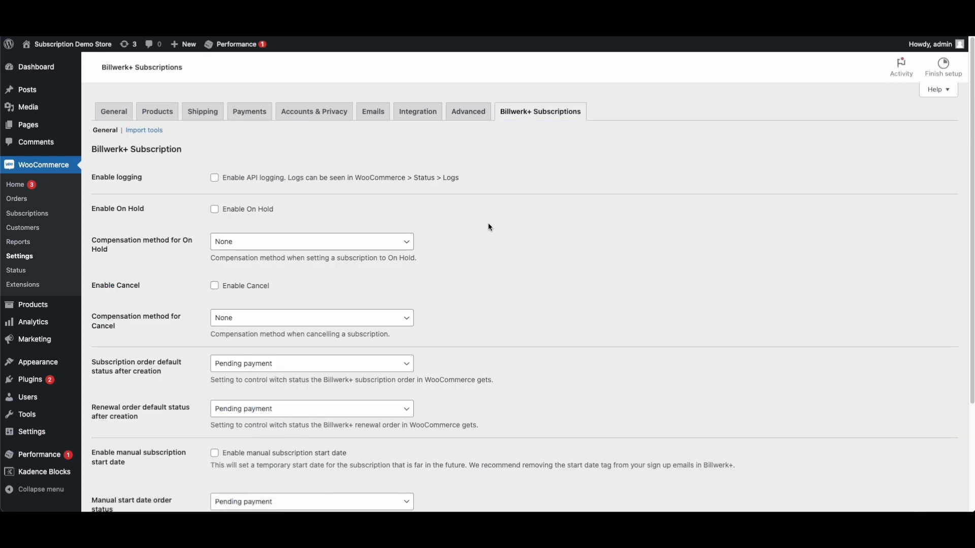
# Tick Enable On Hold and Enable Cancel, leaving both compensation methods at None
pyautogui.scroll(-1, 488, 231)
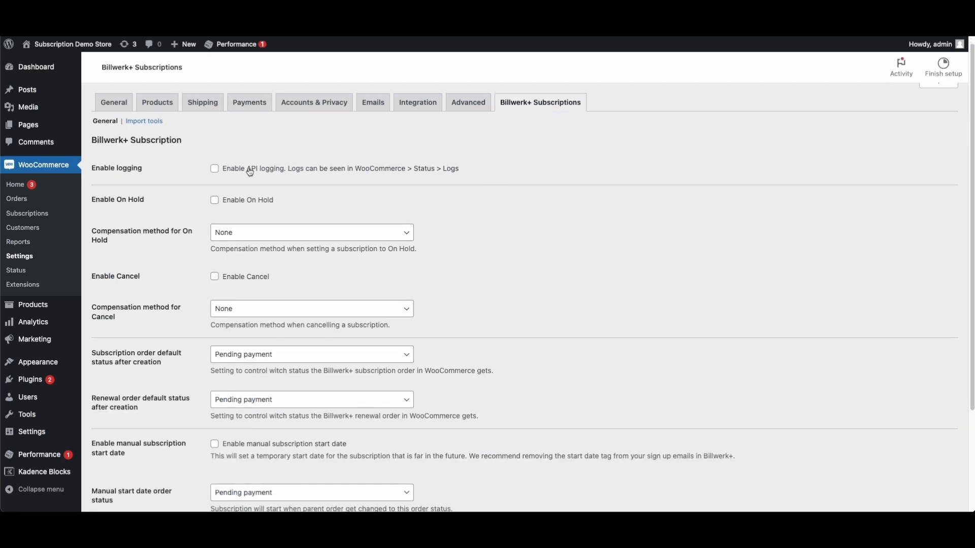
pyautogui.scroll(-1, 335, 192)
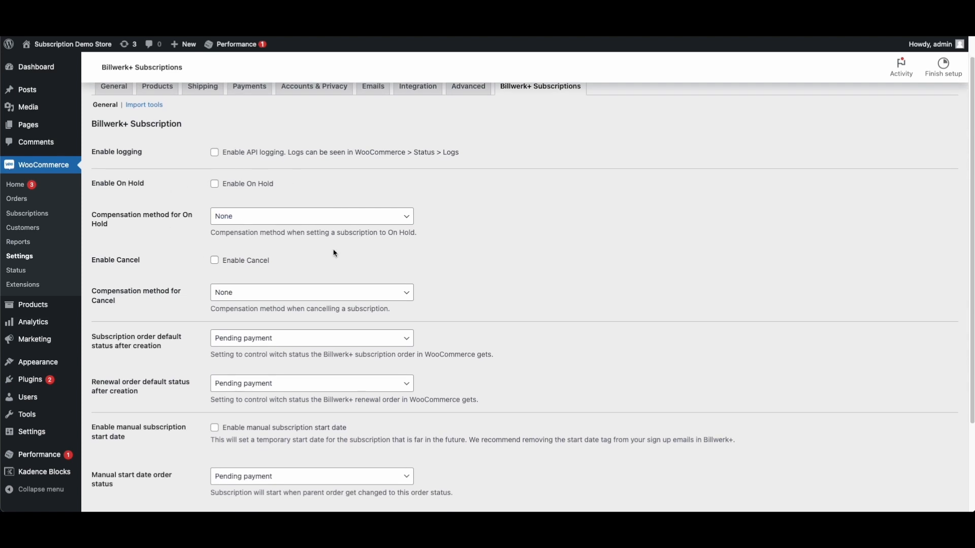
pyautogui.scroll(-1, 337, 254)
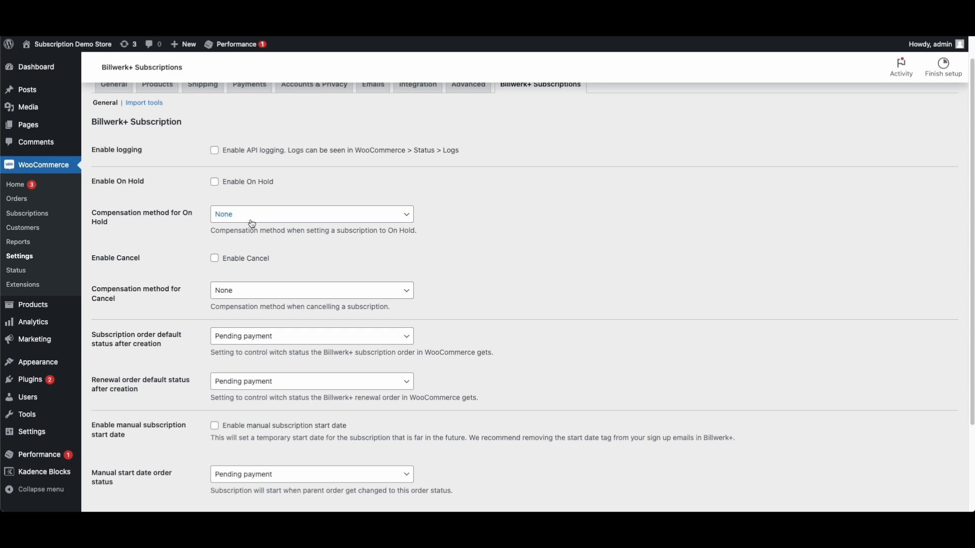
pyautogui.click(215, 183)
pyautogui.click(215, 259)
pyautogui.click(294, 217)
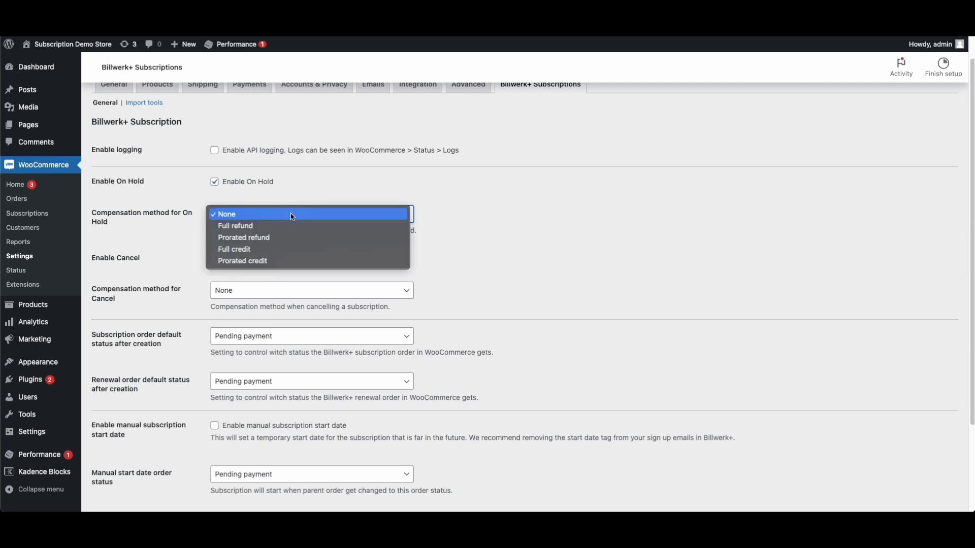
pyautogui.click(174, 257)
pyautogui.click(222, 291)
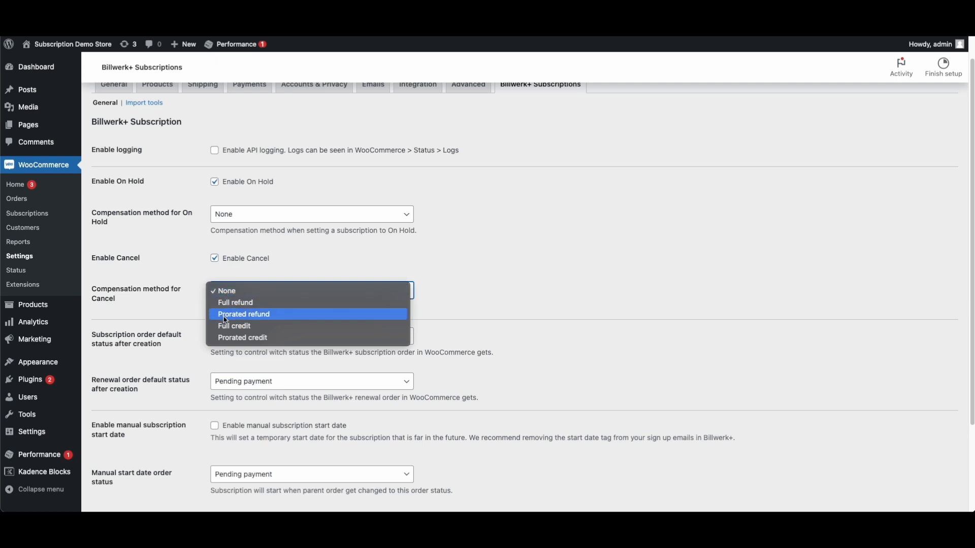
pyautogui.click(188, 316)
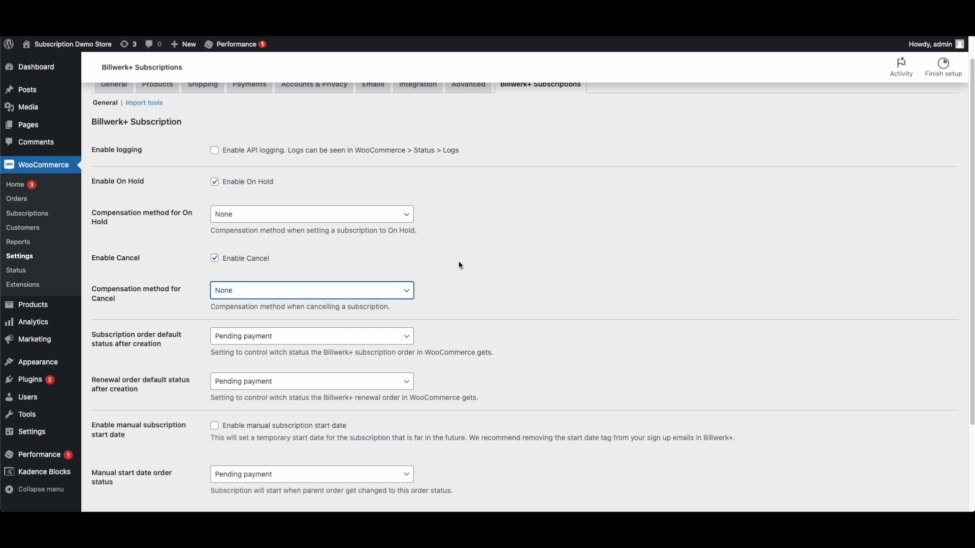
pyautogui.scroll(-3, 459, 266)
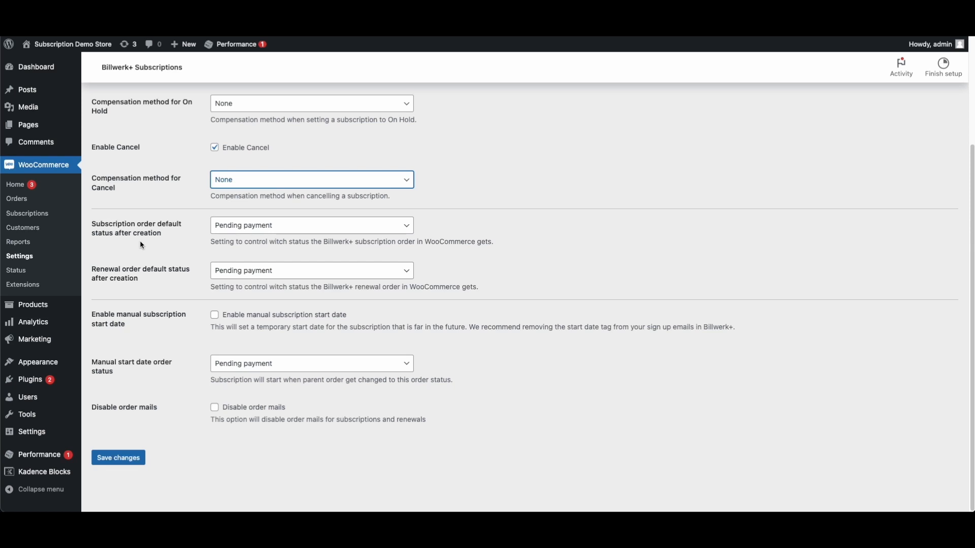
# Choose Completed as the renewal order default status in the Billwerk+ Subscriptions settings
pyautogui.click(217, 273)
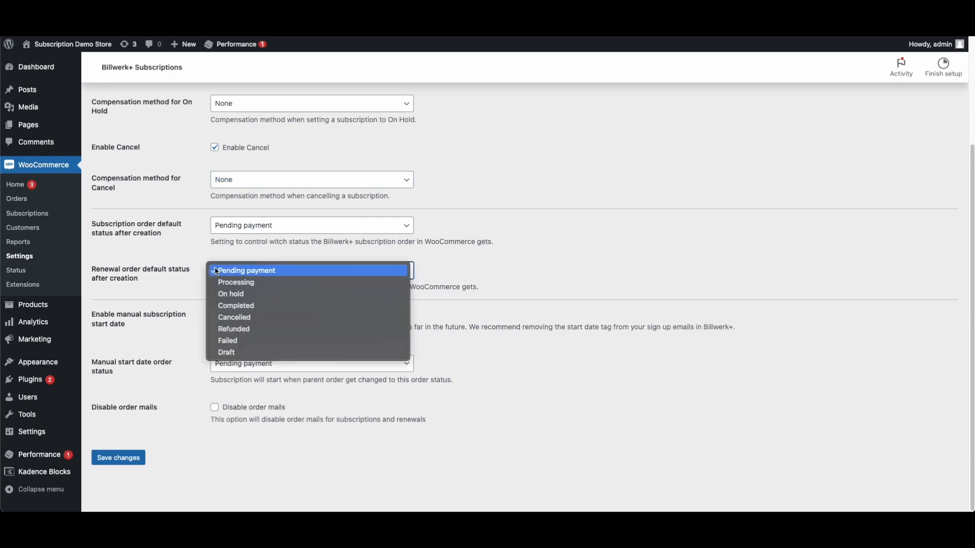
pyautogui.click(264, 283)
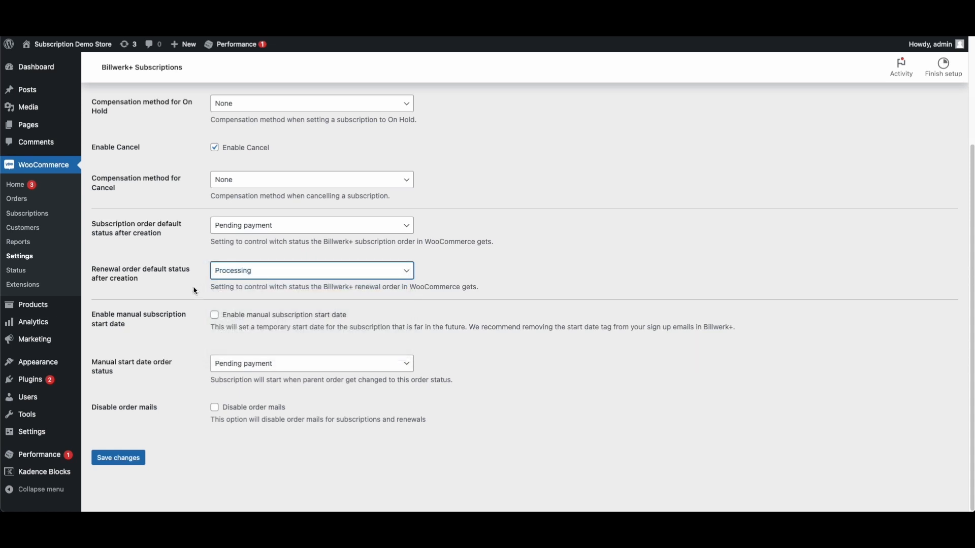
pyautogui.click(233, 274)
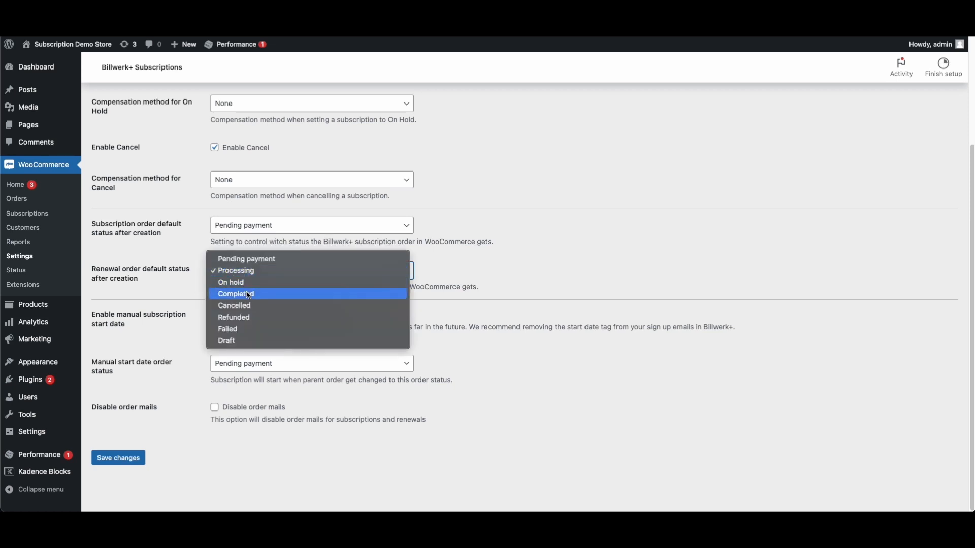
pyautogui.click(249, 296)
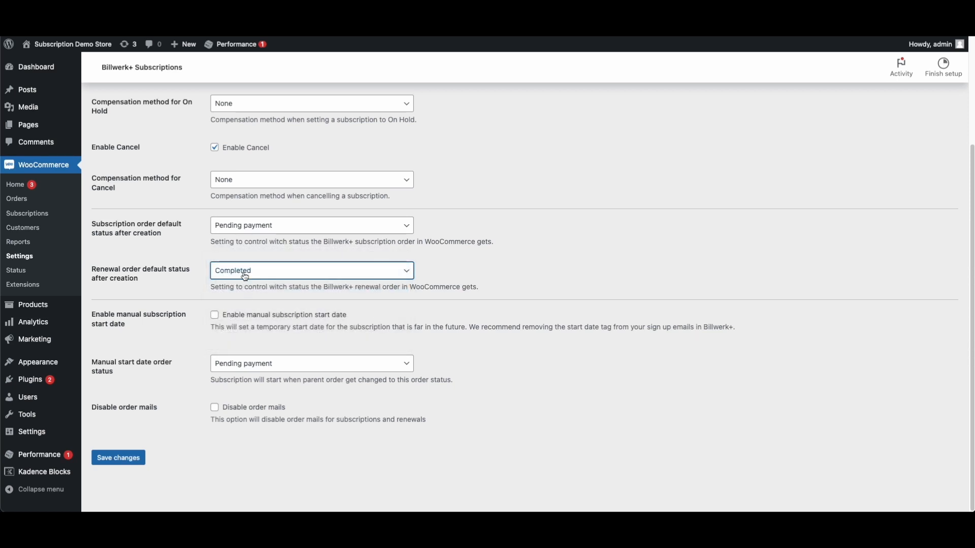
pyautogui.click(239, 272)
pyautogui.click(181, 257)
pyautogui.click(254, 275)
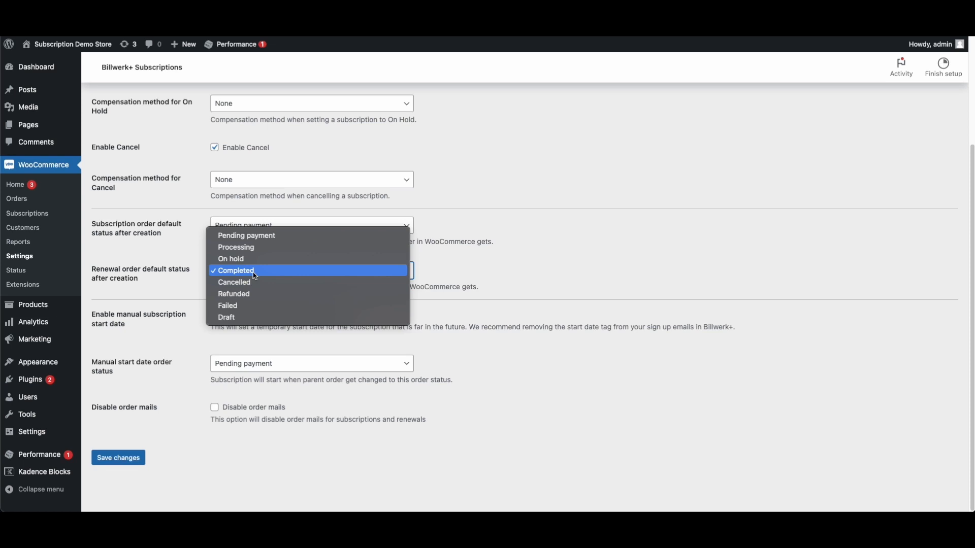
pyautogui.click(256, 271)
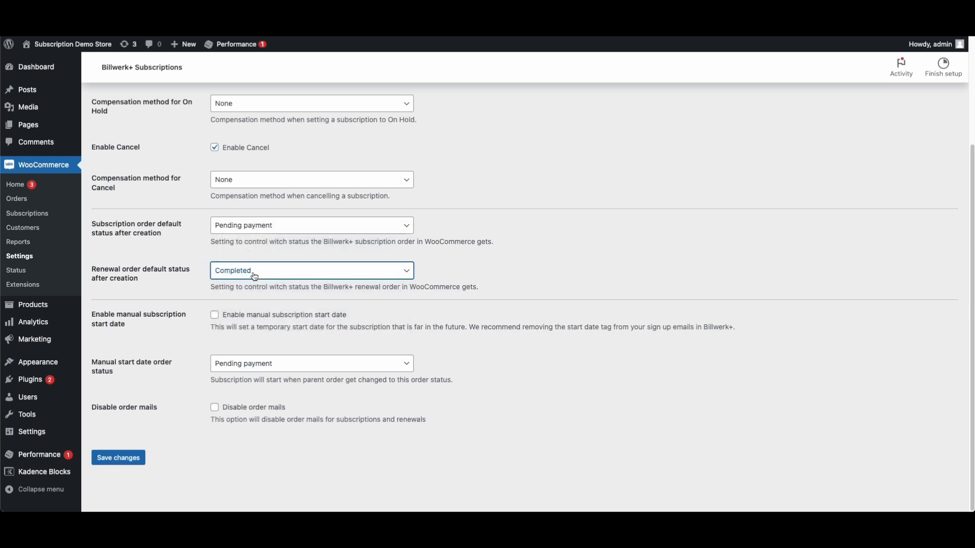
pyautogui.click(174, 274)
pyautogui.click(227, 233)
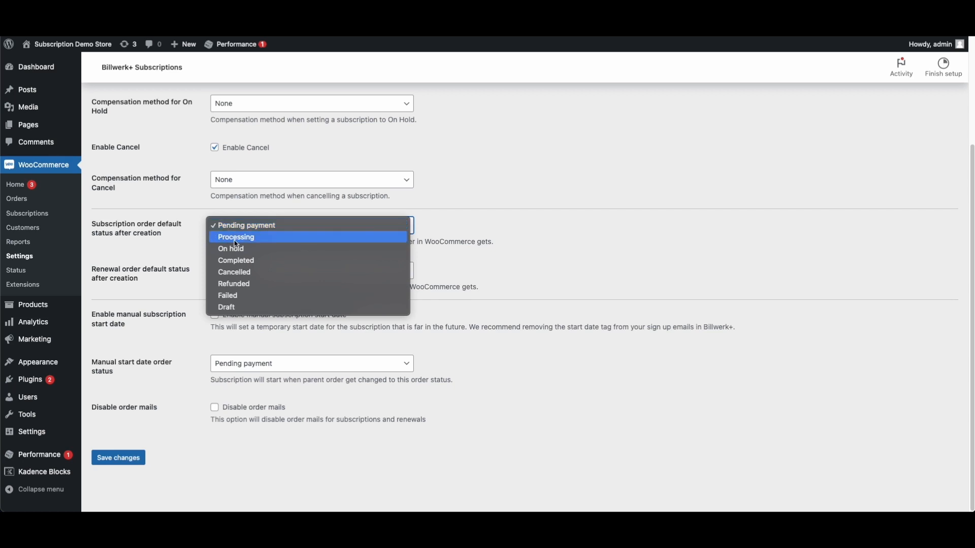
# Make subscription orders start as Processing and tick Disable order mails
pyautogui.click(234, 239)
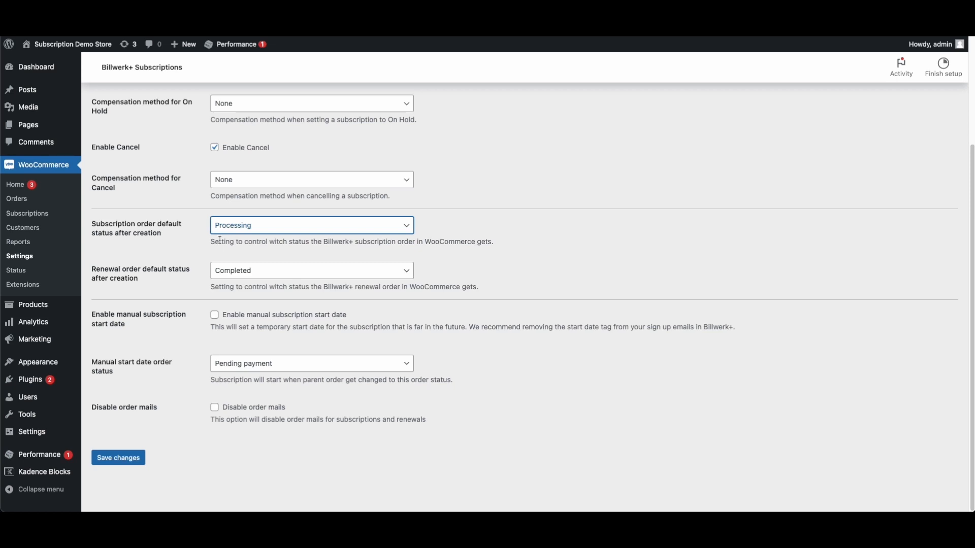
pyautogui.click(248, 227)
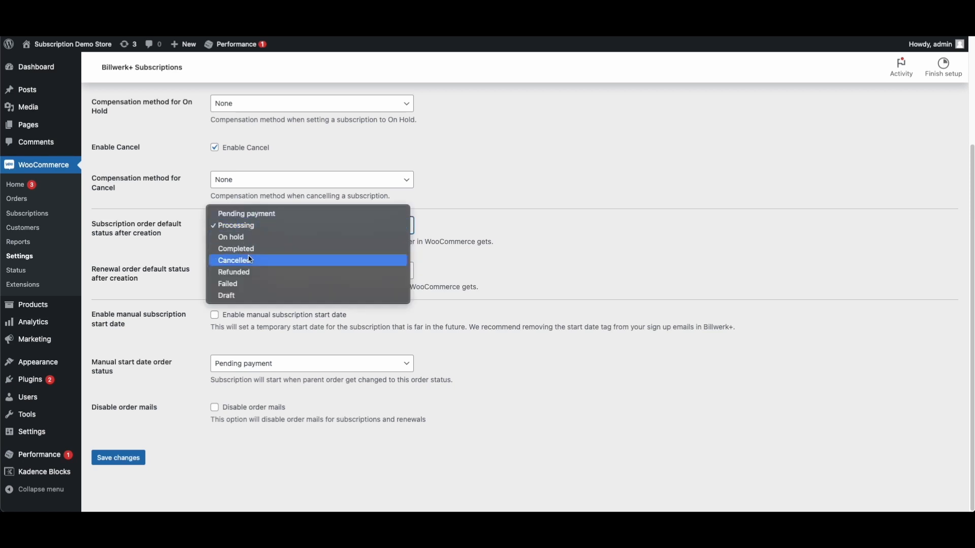
pyautogui.click(247, 246)
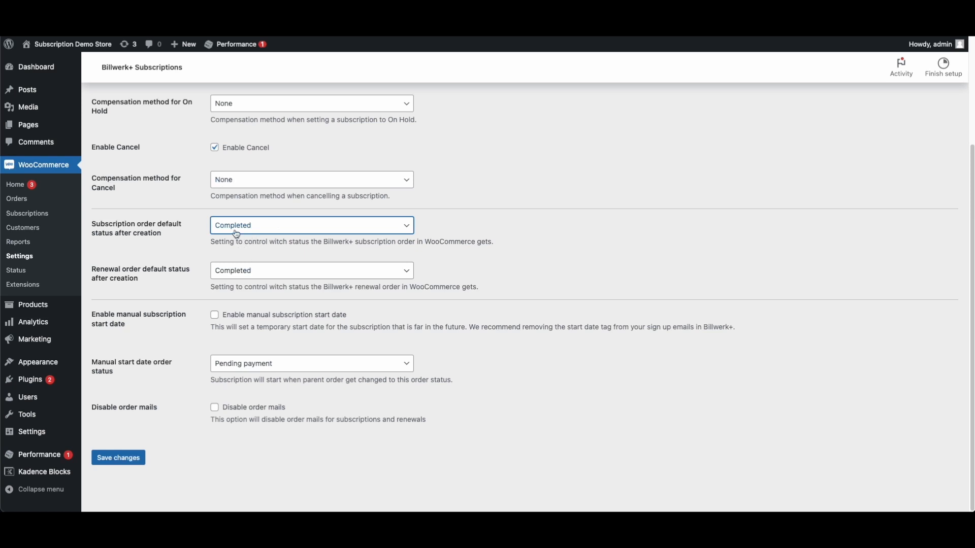
pyautogui.click(237, 235)
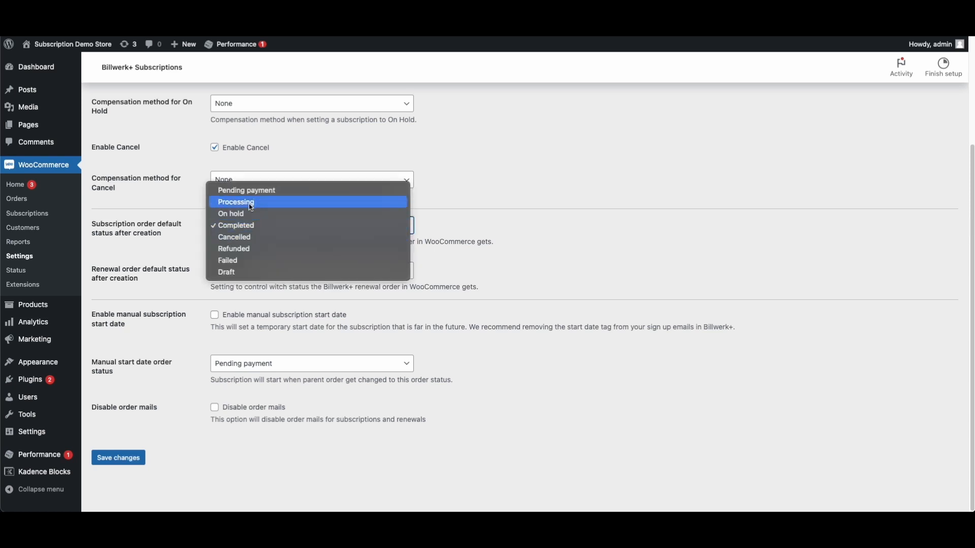
pyautogui.click(230, 227)
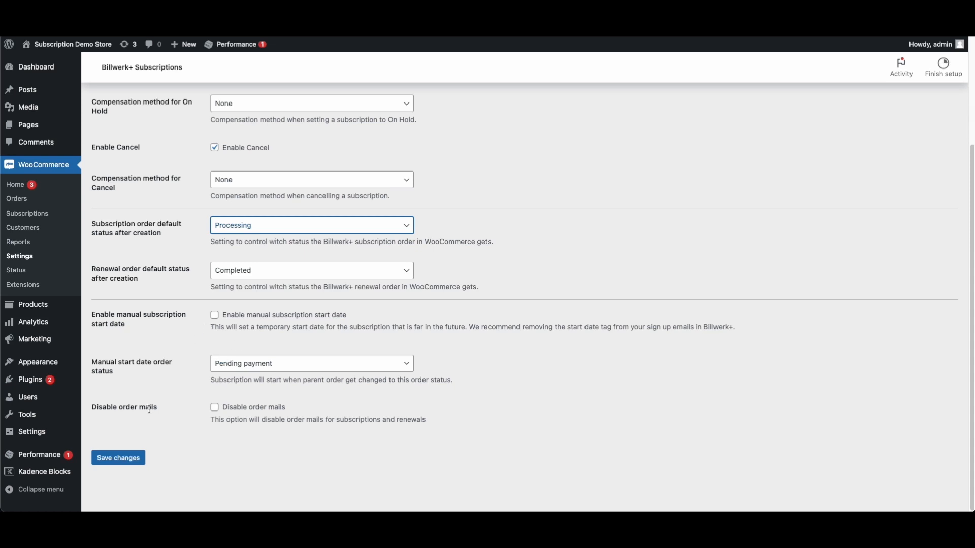
pyautogui.click(214, 408)
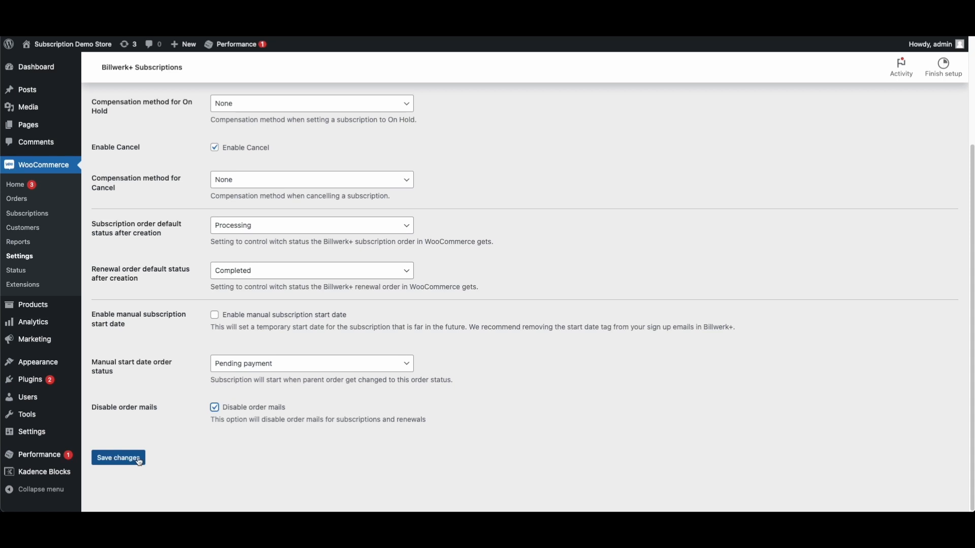
# Save the Billwerk+ Subscriptions settings and start adding a new product from Products
pyautogui.click(138, 459)
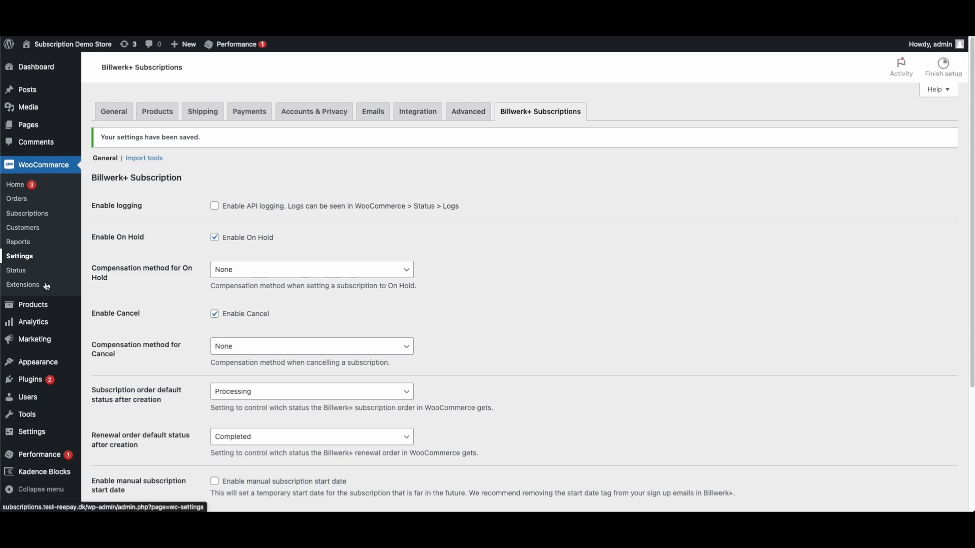
pyautogui.moveTo(36, 308)
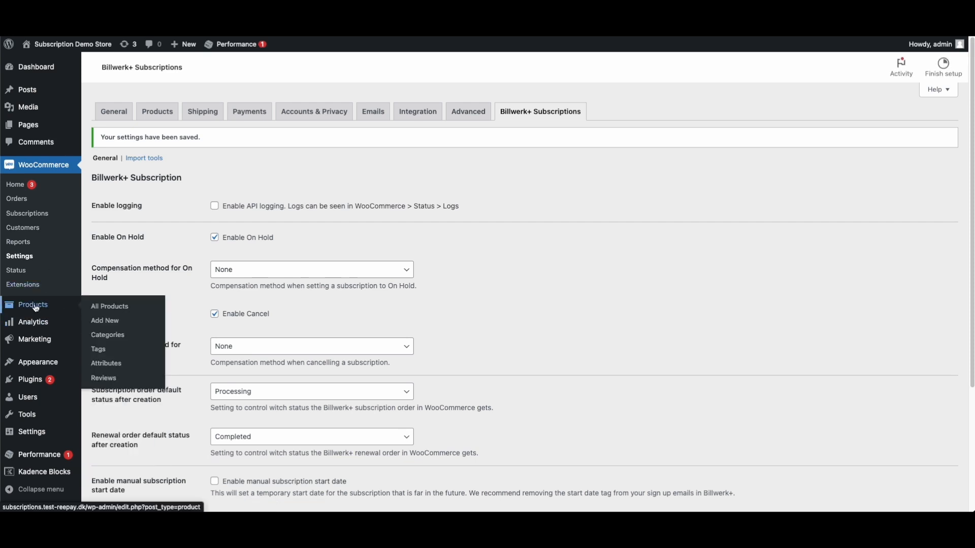
pyautogui.click(36, 308)
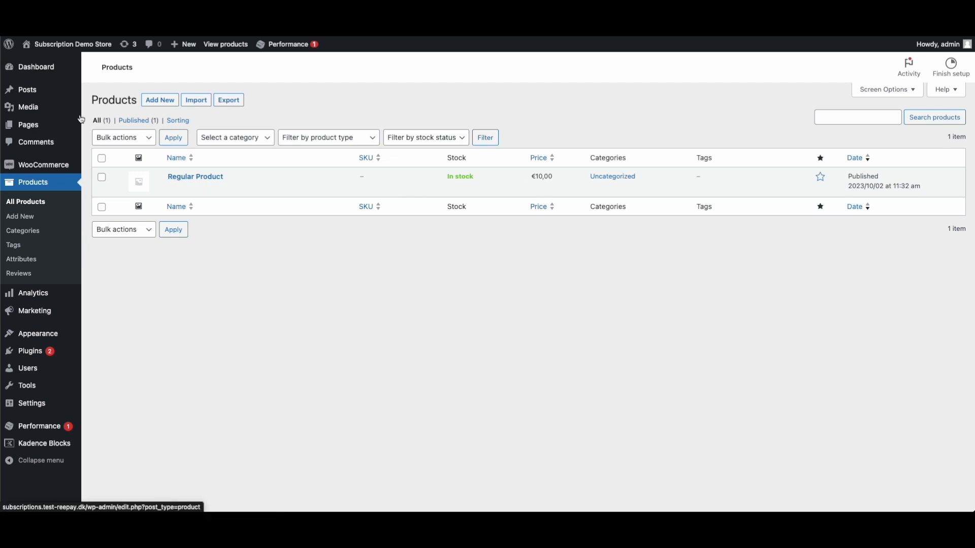
pyautogui.click(162, 102)
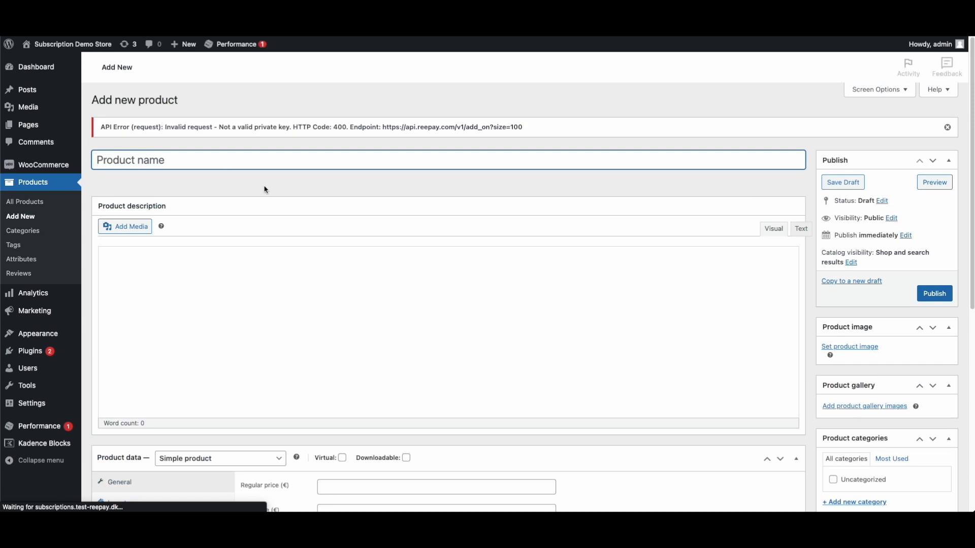
# Set the new product's type to Billwerk+ Simple Subscription and check the available plans
pyautogui.scroll(-2, 317, 245)
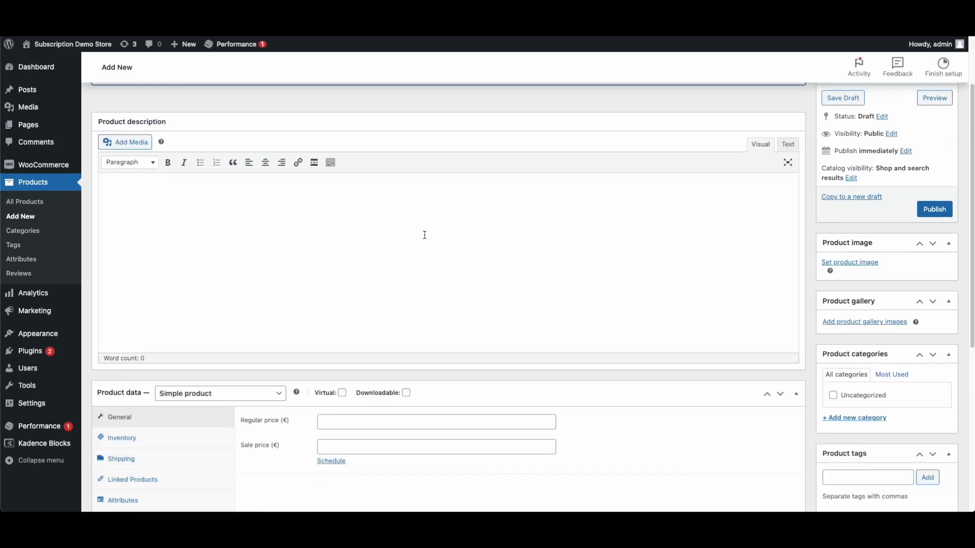
pyautogui.scroll(-3, 425, 235)
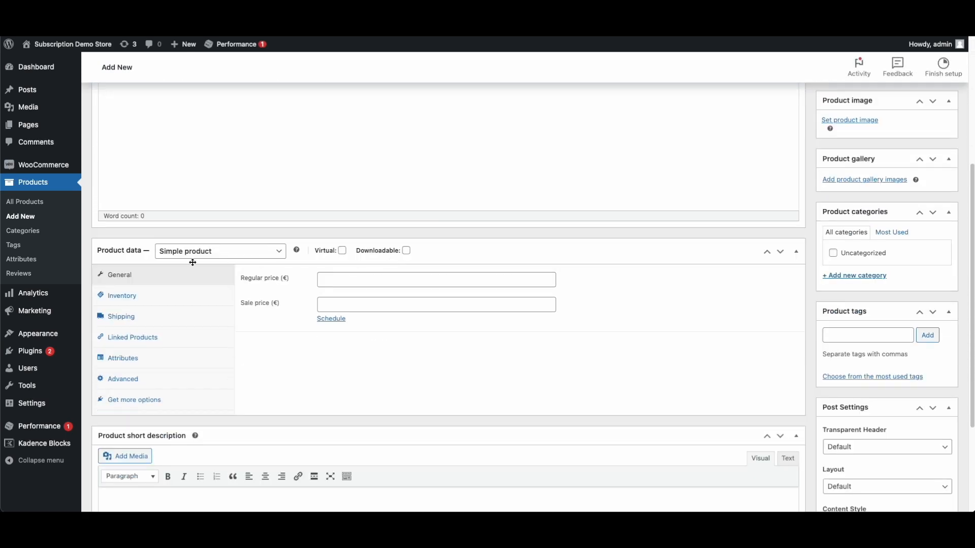
pyautogui.click(226, 251)
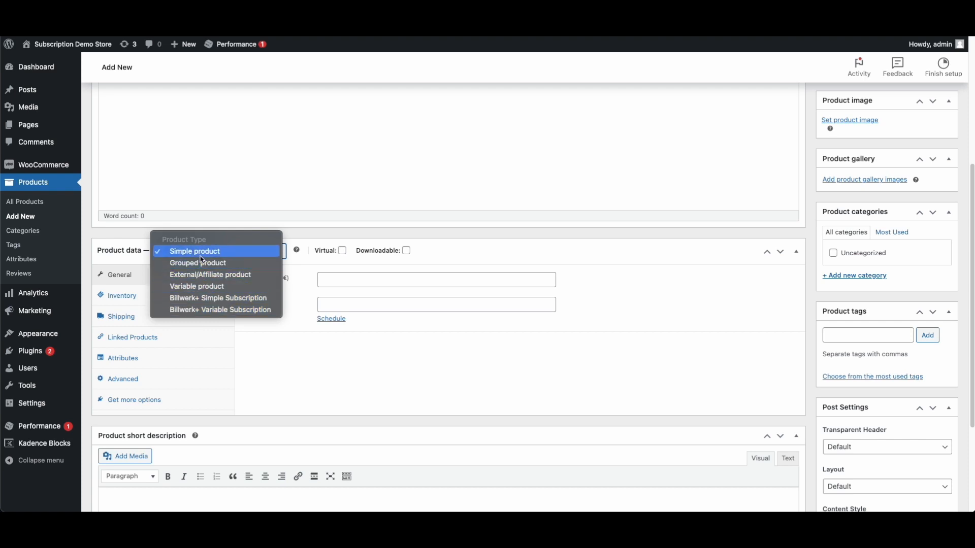
pyautogui.click(226, 302)
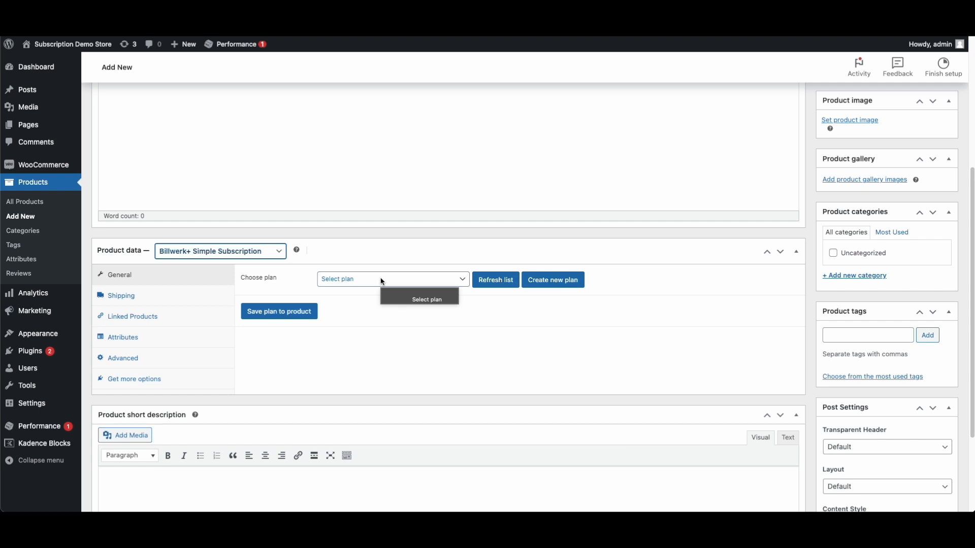
pyautogui.click(383, 280)
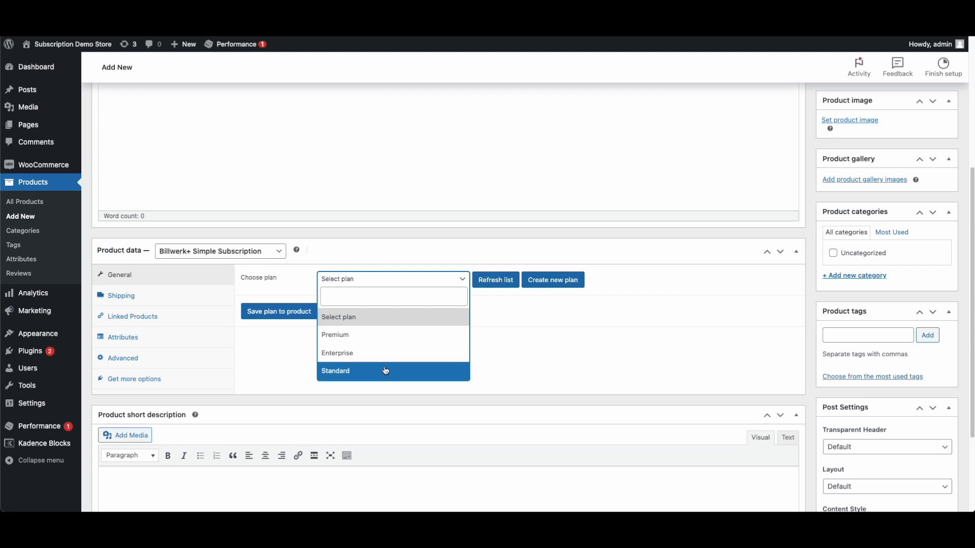
pyautogui.click(486, 318)
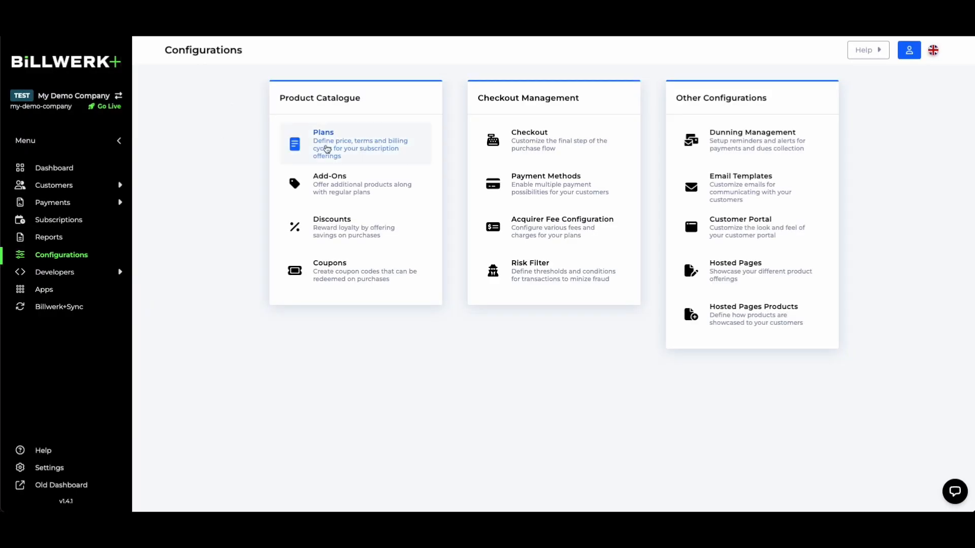
# Filter the Billwerk+ plans list to active plans: Standard, Enterprise and Premium
pyautogui.click(362, 136)
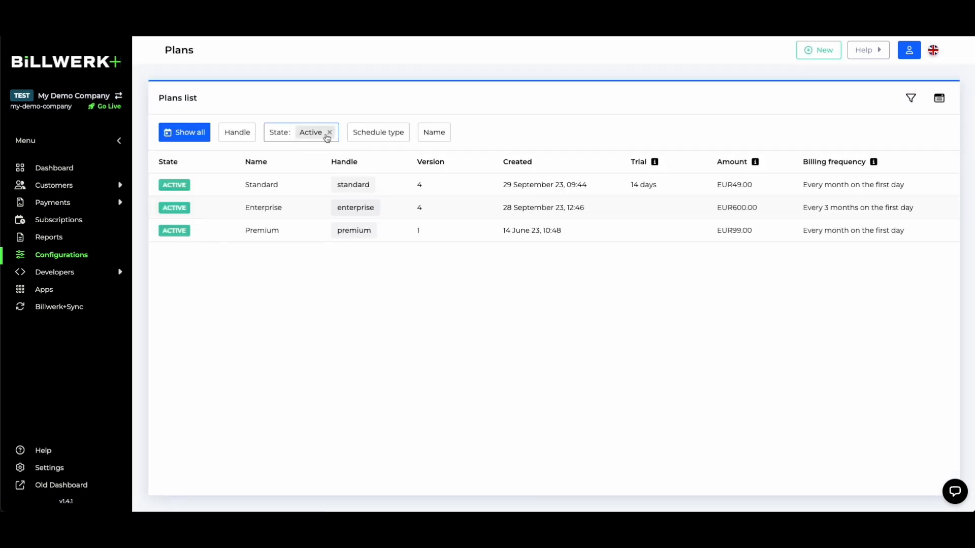
pyautogui.click(330, 132)
pyautogui.click(278, 133)
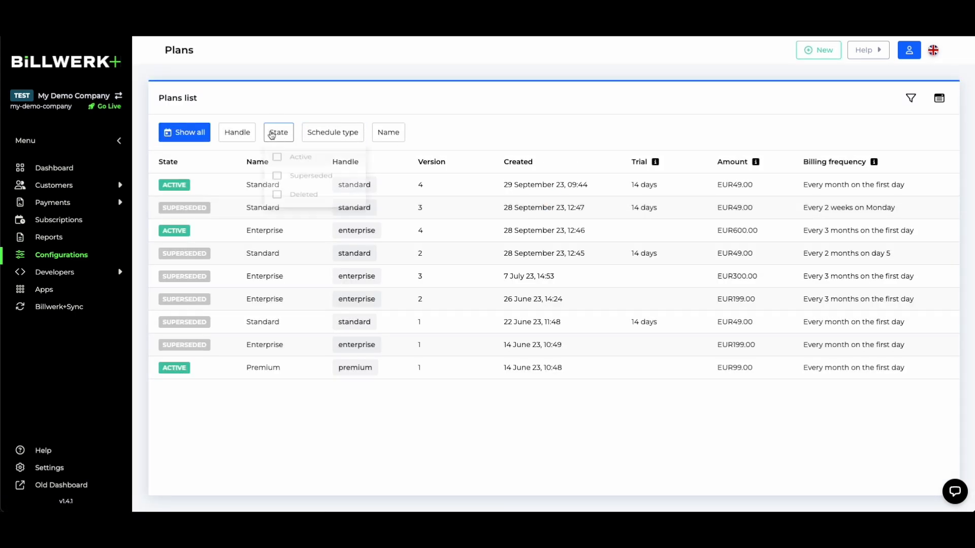
pyautogui.click(278, 158)
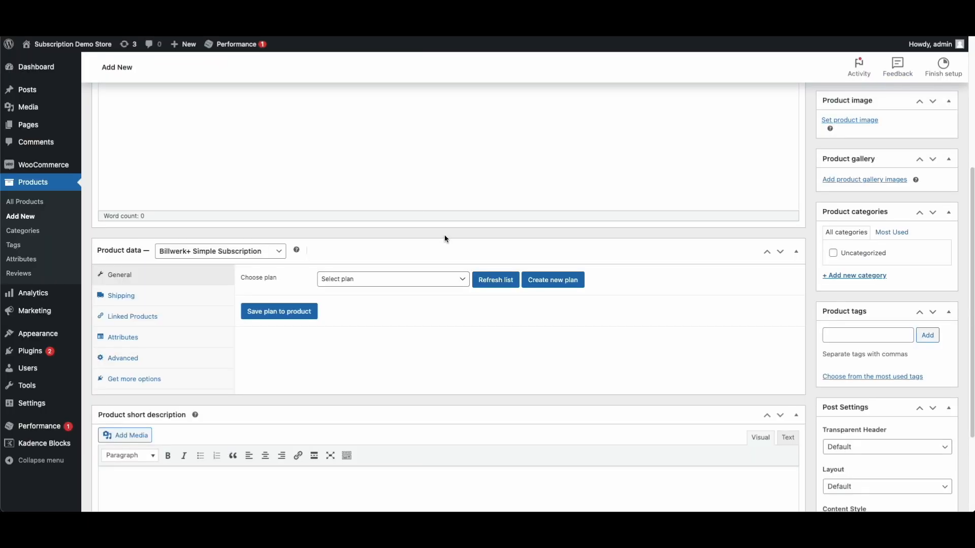
# Check the WordPress product's plan choices without picking one, then start a new Billwerk+ plan
pyautogui.click(394, 279)
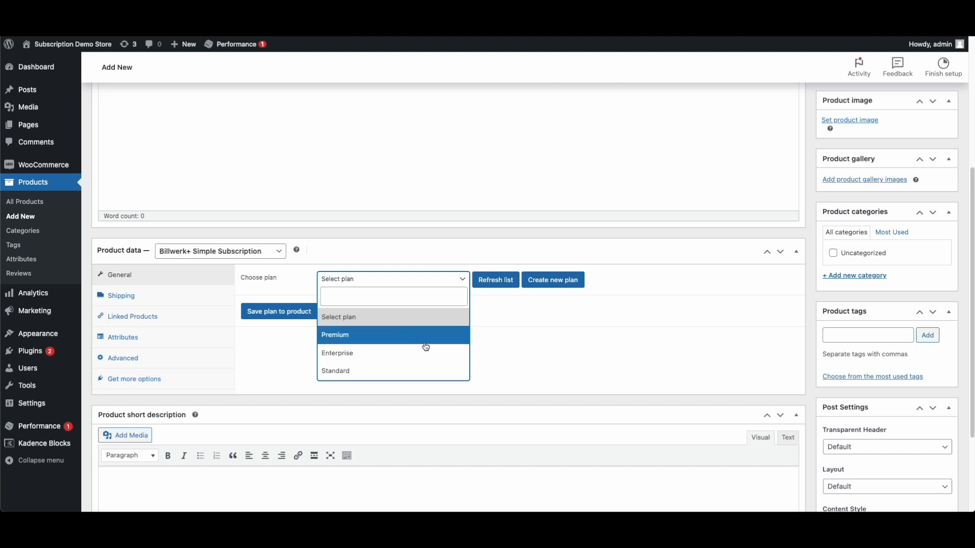
pyautogui.click(553, 350)
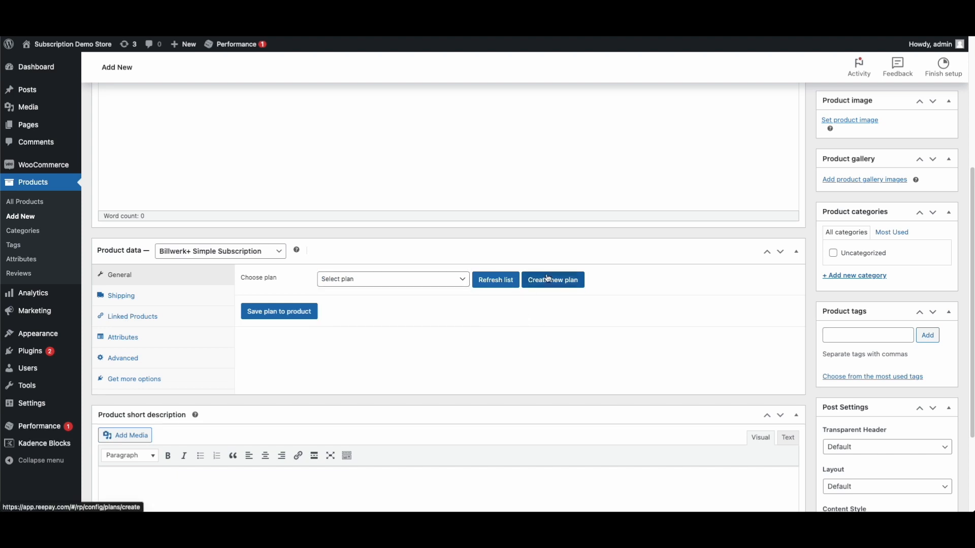
pyautogui.click(561, 283)
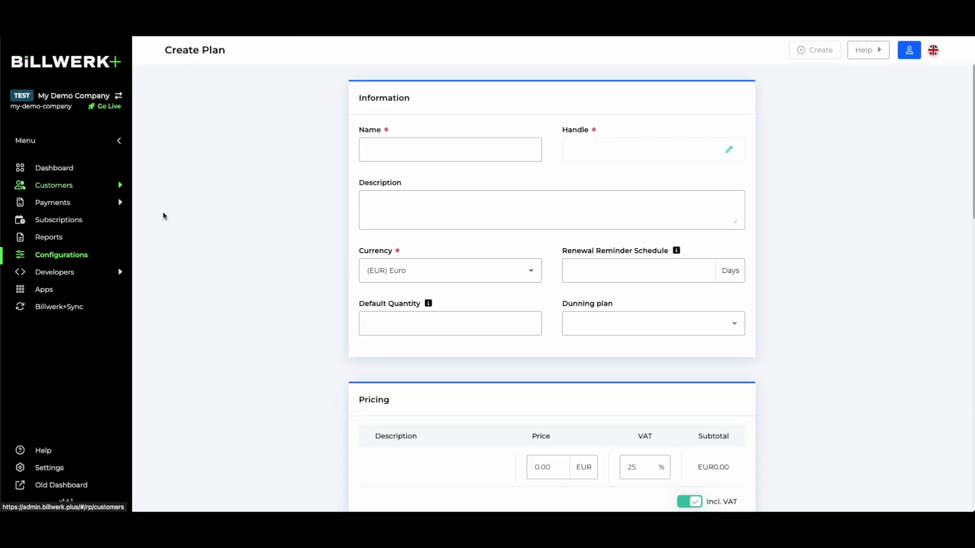
pyautogui.scroll(-7, 544, 326)
pyautogui.scroll(-9, 569, 300)
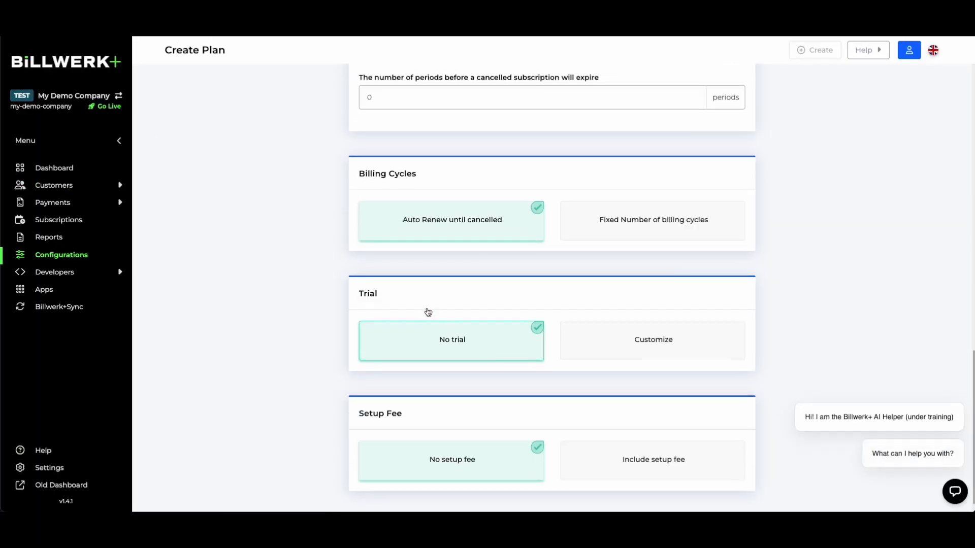
pyautogui.scroll(15, 431, 312)
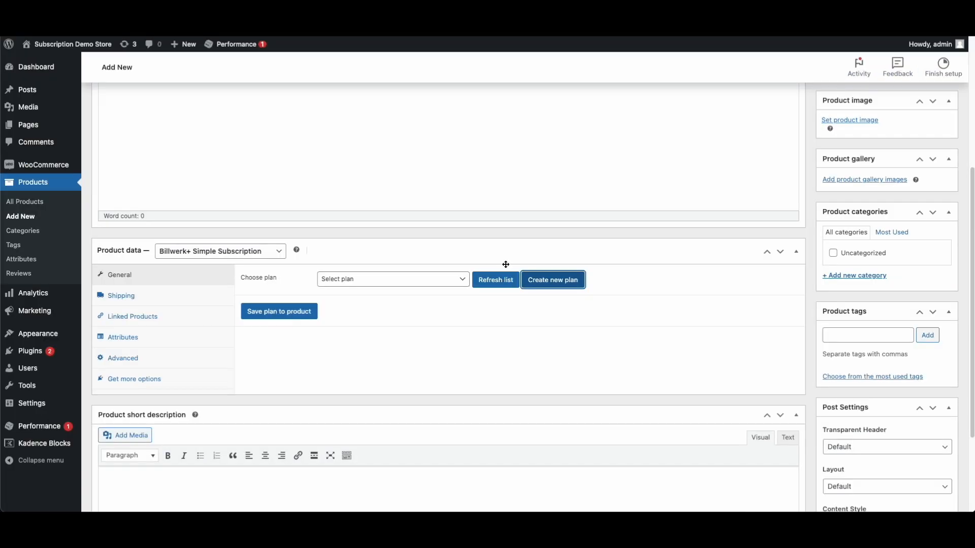
# Choose the Standard Billwerk+ plan for the subscription product
pyautogui.click(395, 290)
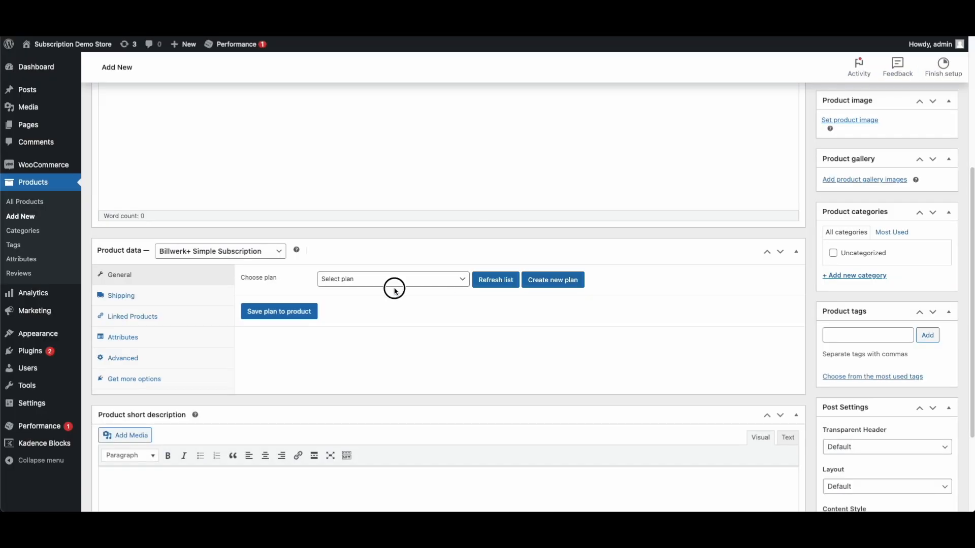
pyautogui.click(392, 280)
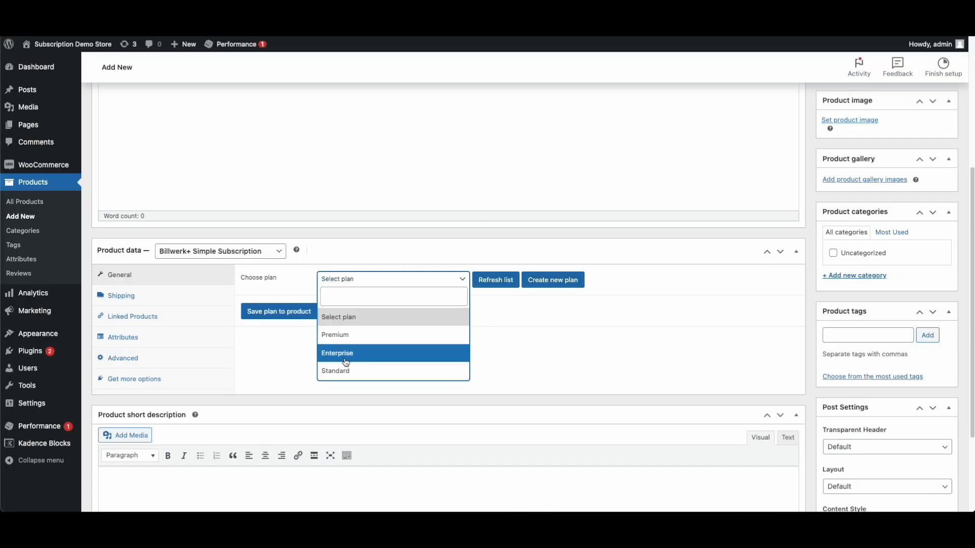
pyautogui.click(493, 280)
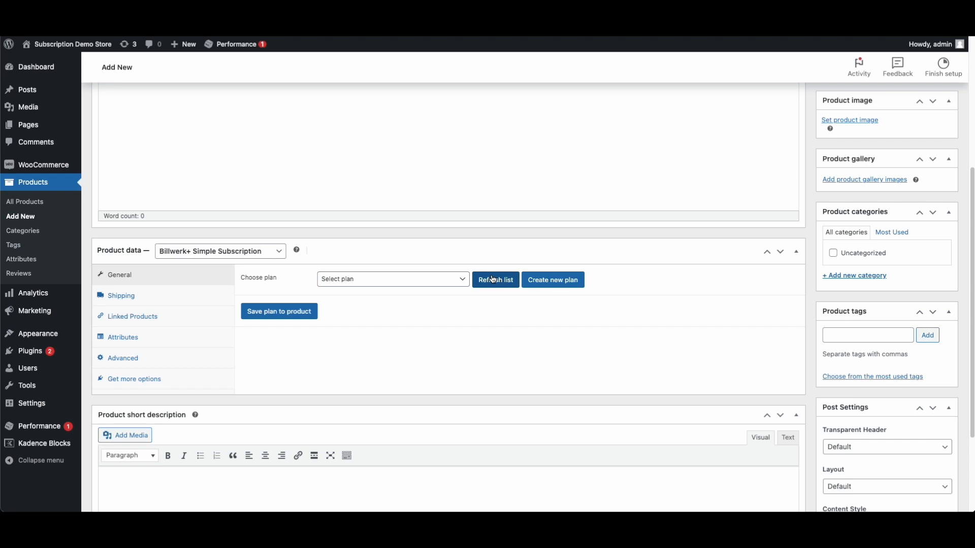
pyautogui.click(405, 279)
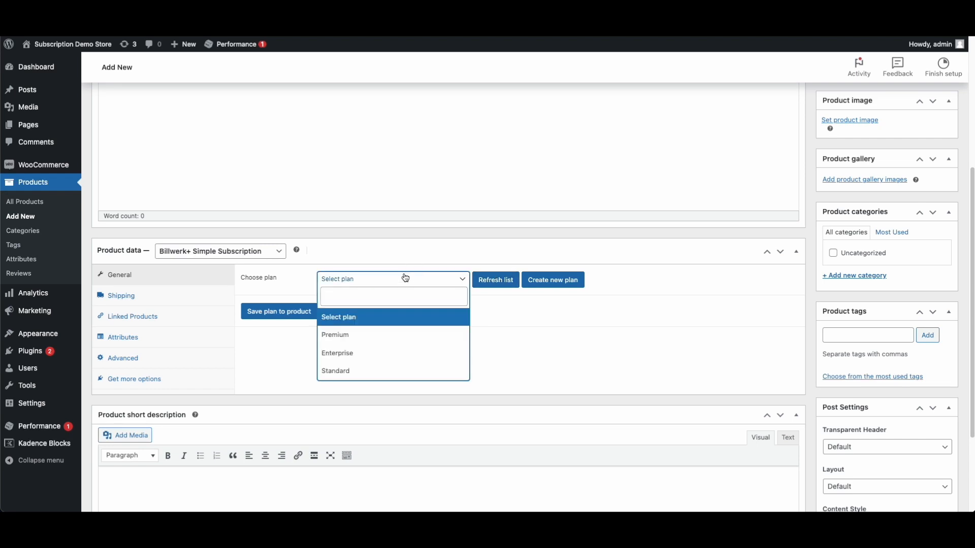
pyautogui.click(566, 376)
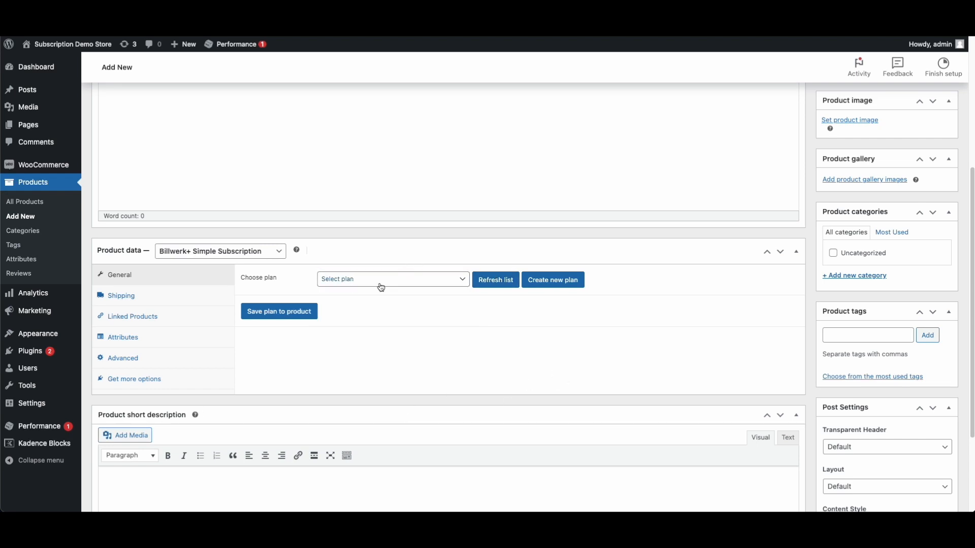
pyautogui.click(381, 285)
pyautogui.click(346, 374)
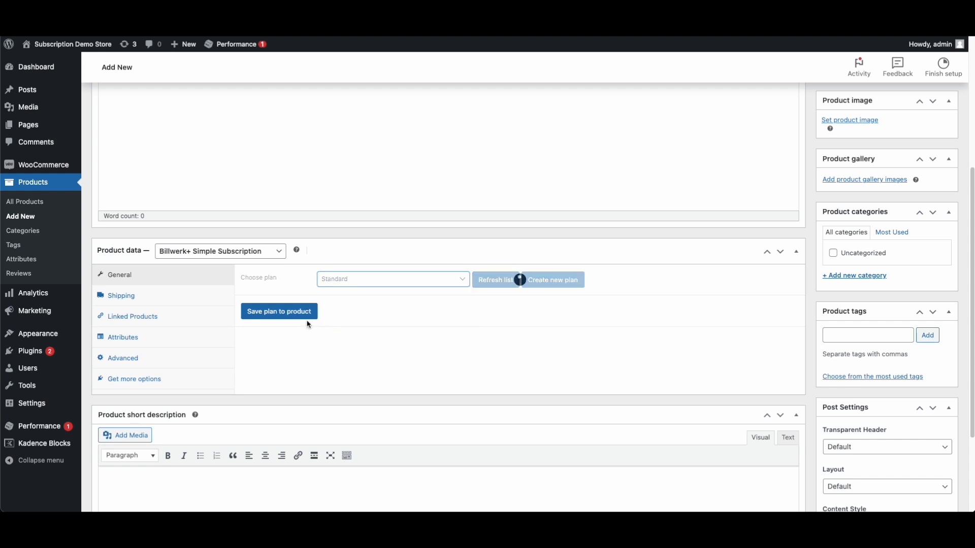
# Review the loaded Standard plan details: 49 EUR monthly with a 14-day trial
pyautogui.scroll(-1, 334, 319)
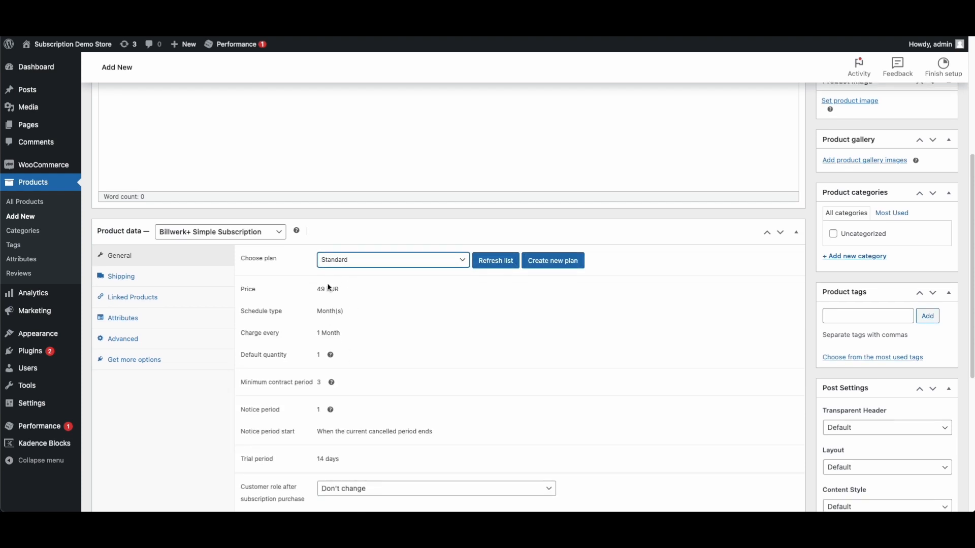
pyautogui.scroll(-1, 373, 334)
pyautogui.scroll(-1, 372, 335)
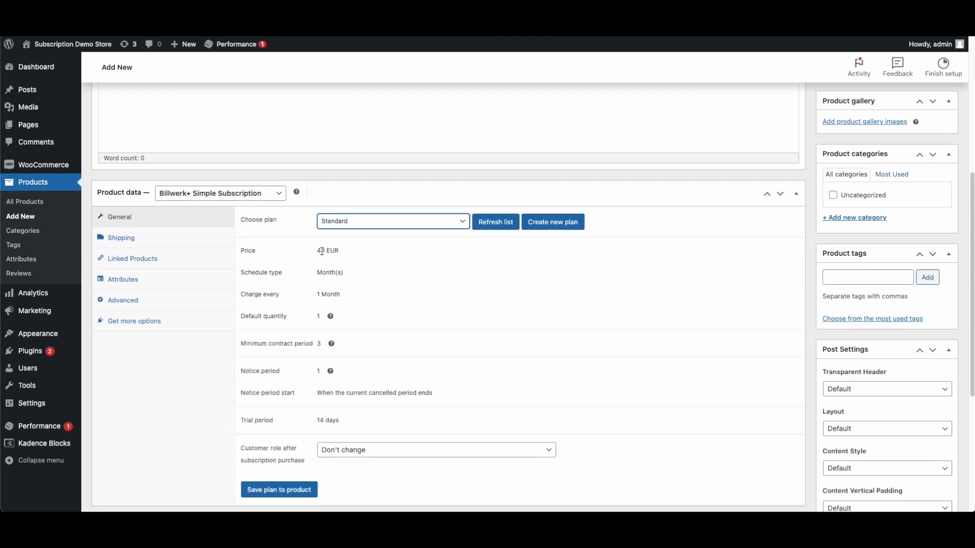
pyautogui.scroll(-1, 336, 289)
pyautogui.scroll(-2, 362, 276)
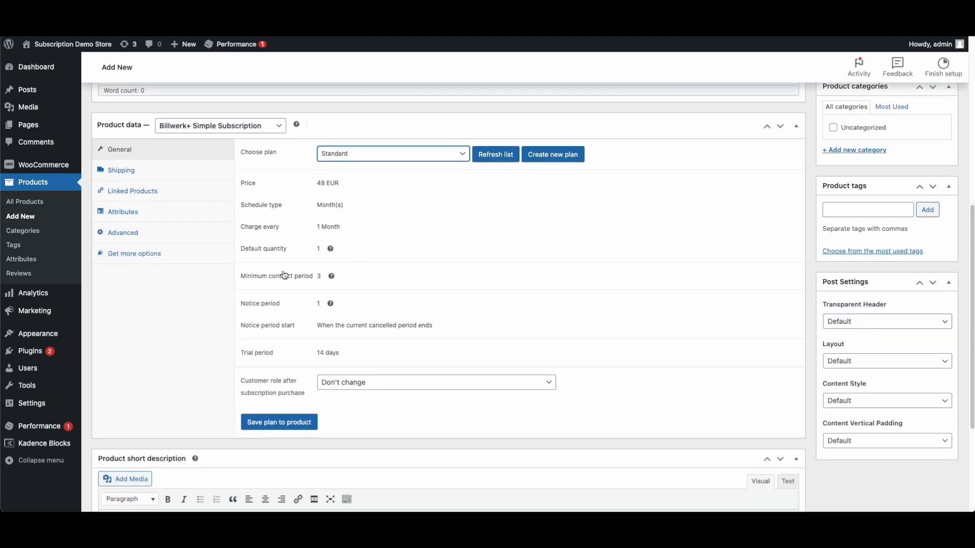
pyautogui.moveTo(333, 276)
pyautogui.scroll(-1, 303, 344)
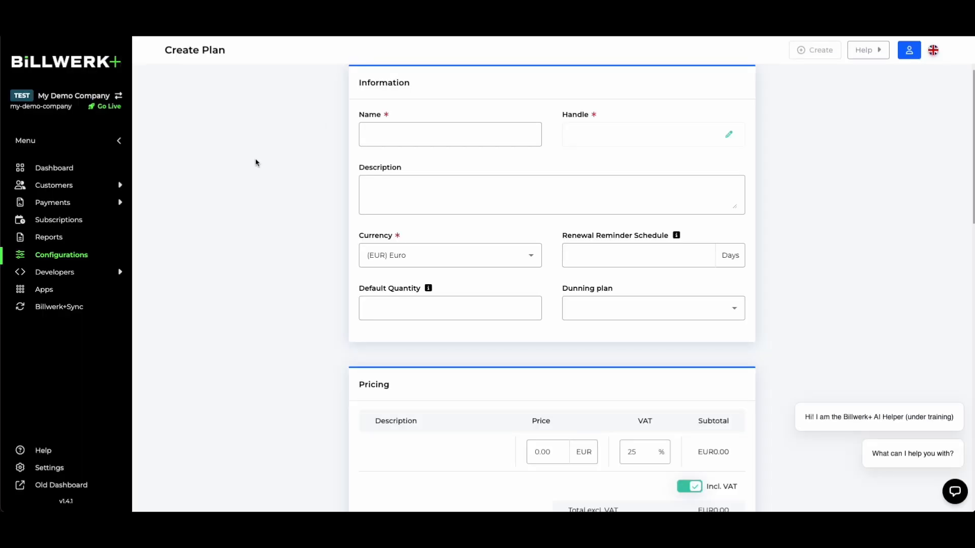
pyautogui.click(60, 258)
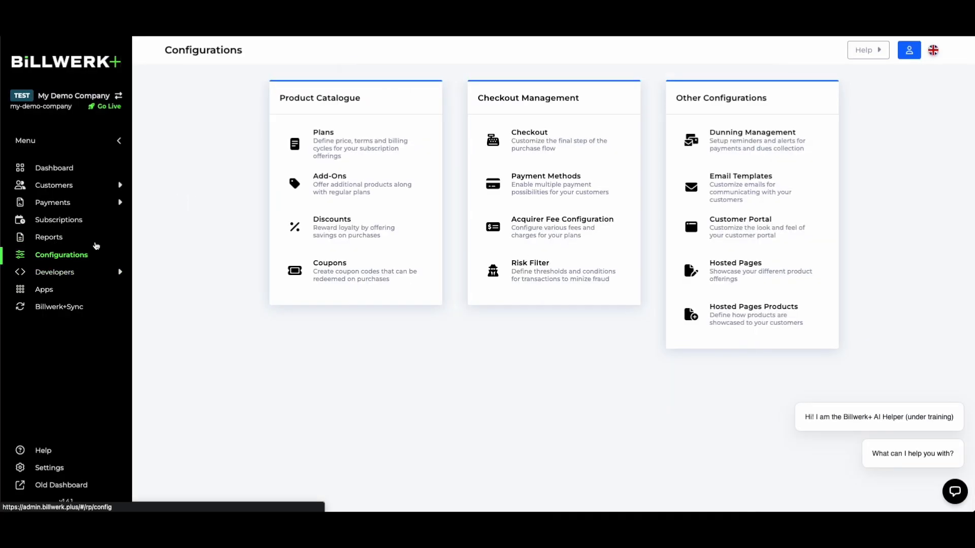
# Inspect the Standard plan's Edit Plan form: pricing, billing, minimum contract period and trial
pyautogui.click(319, 144)
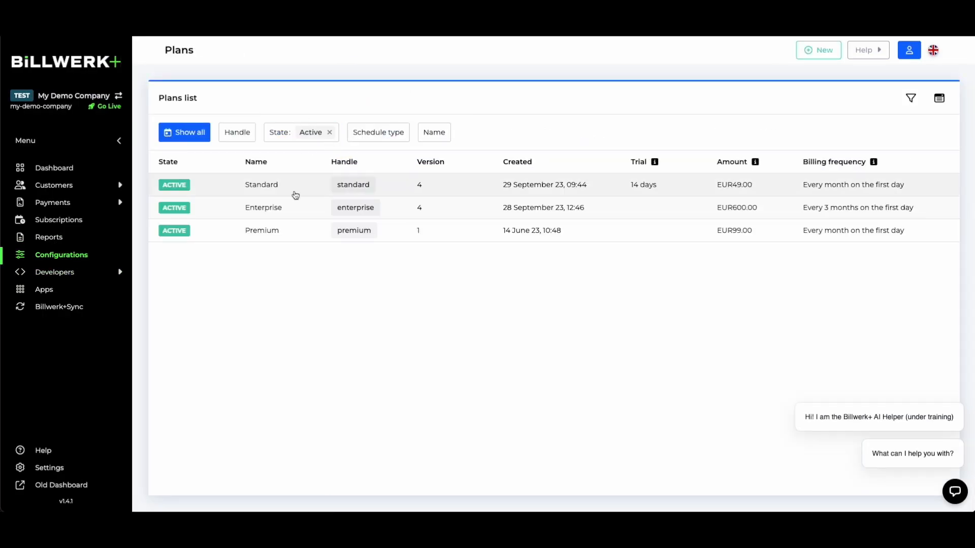
pyautogui.click(291, 193)
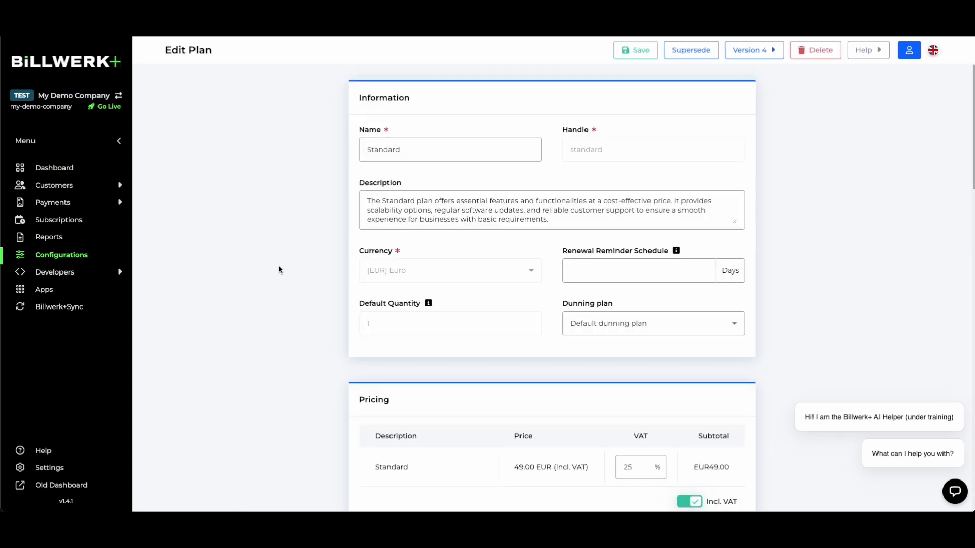
pyautogui.scroll(-4, 491, 313)
pyautogui.scroll(-10, 512, 308)
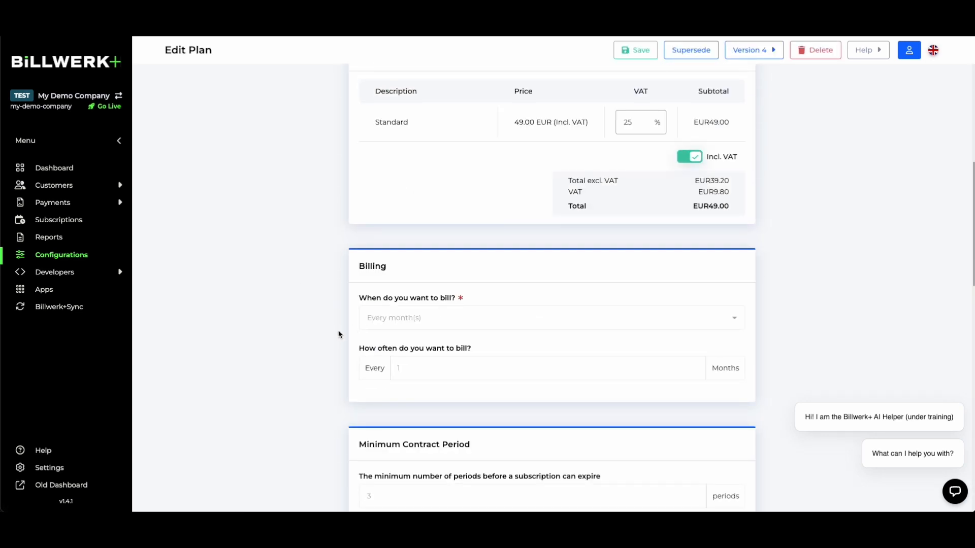
pyautogui.scroll(-6, 337, 343)
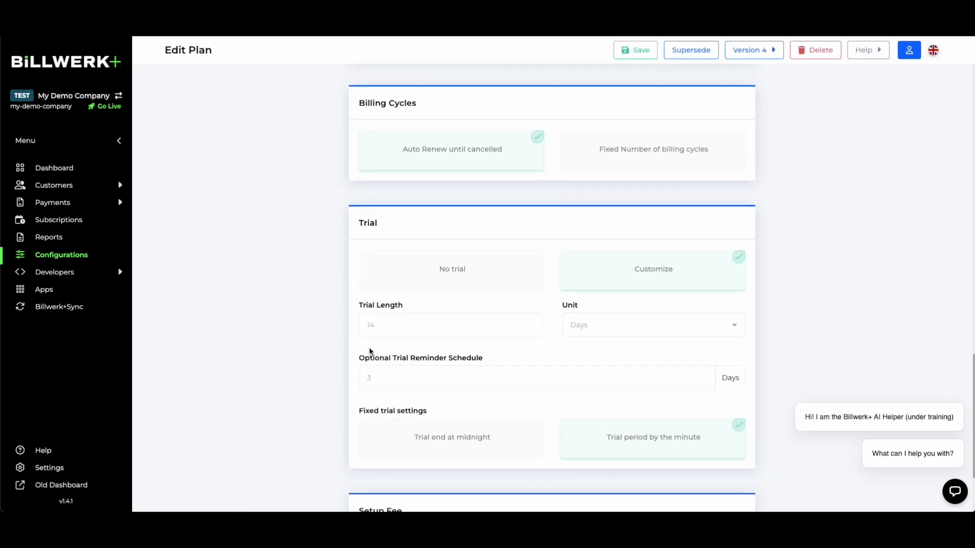
pyautogui.scroll(8, 327, 294)
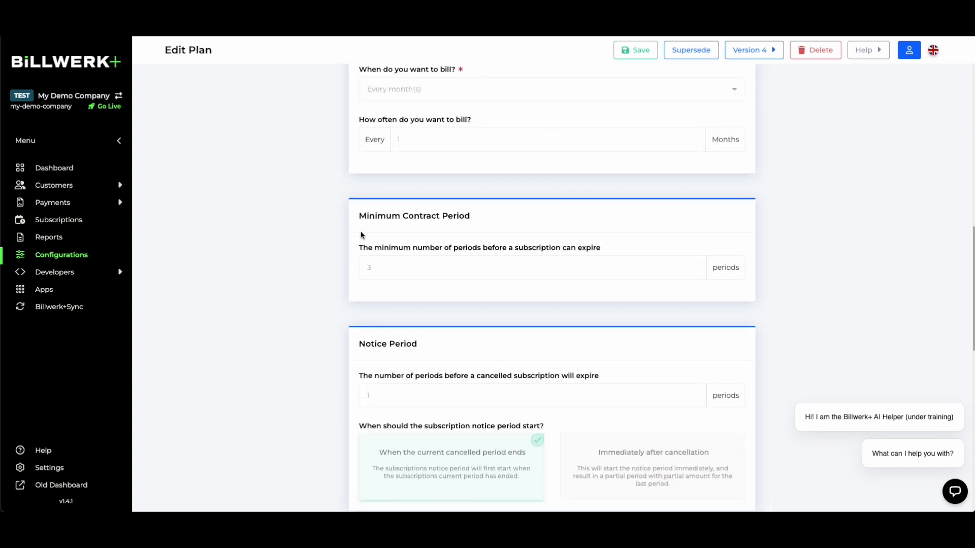
pyautogui.moveTo(358, 216); pyautogui.dragTo(535, 224)
pyautogui.click(382, 168)
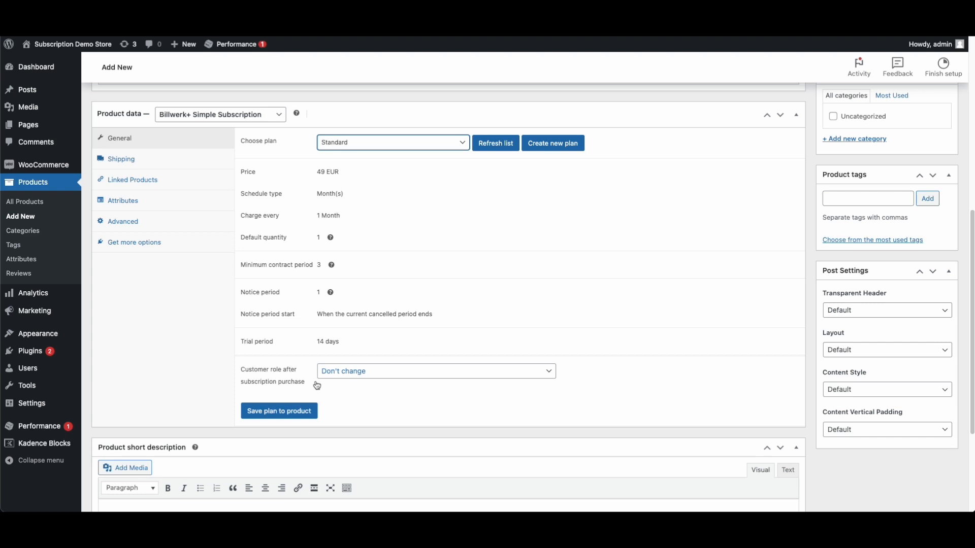
# Set the customer role after purchase to Subscriber and save the Standard plan to the product
pyautogui.click(360, 376)
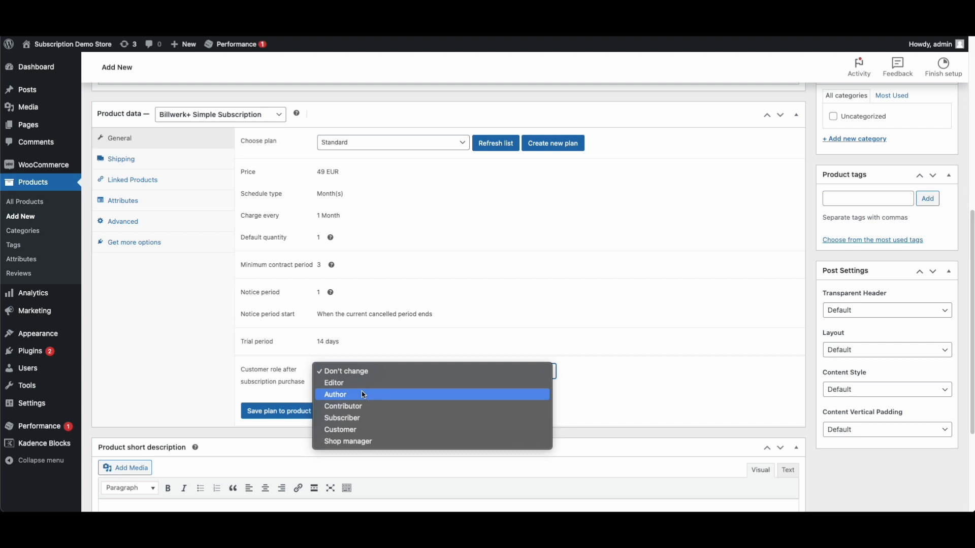
pyautogui.click(372, 418)
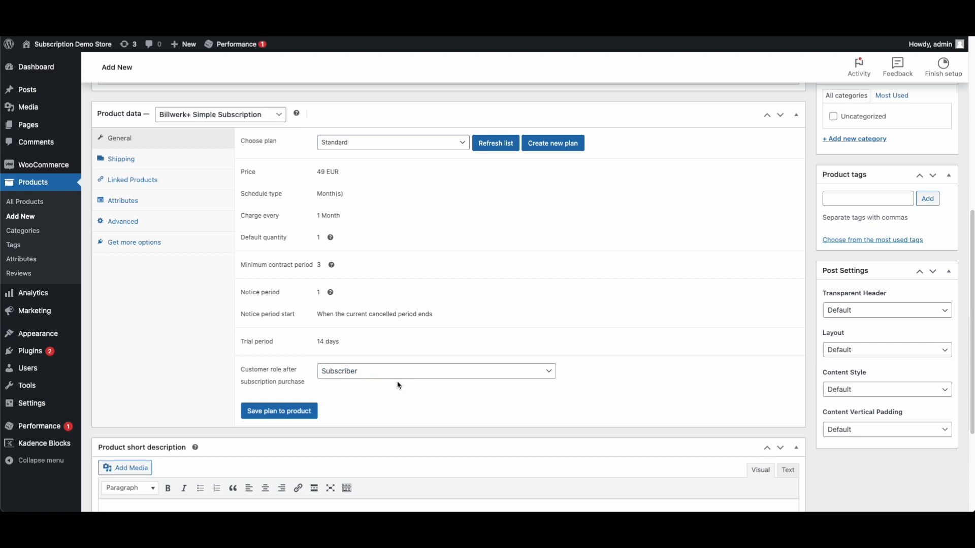
pyautogui.click(440, 375)
pyautogui.click(594, 403)
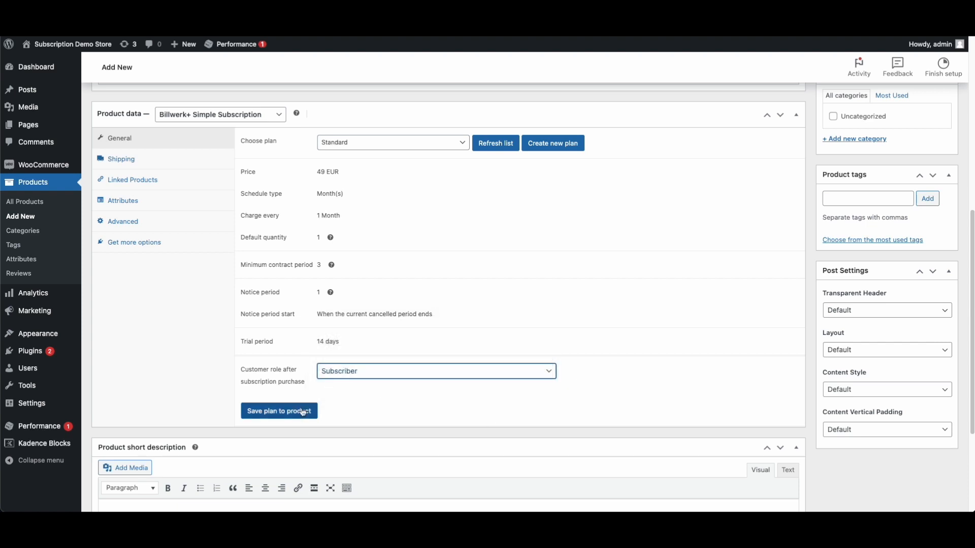
pyautogui.click(257, 416)
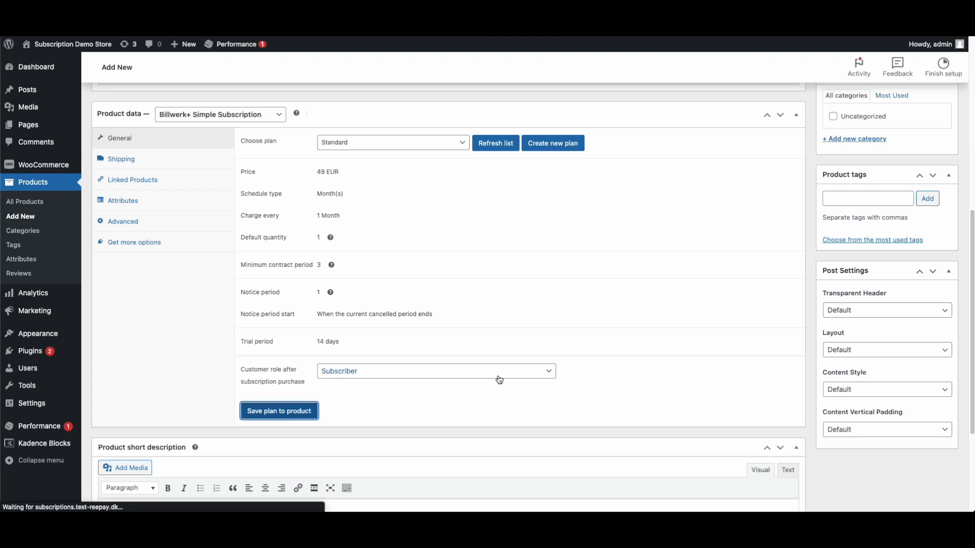
# Name the product 'Standard' and make it a Billwerk+ Simple Subscription
pyautogui.scroll(-6, 474, 380)
pyautogui.scroll(3, 243, 217)
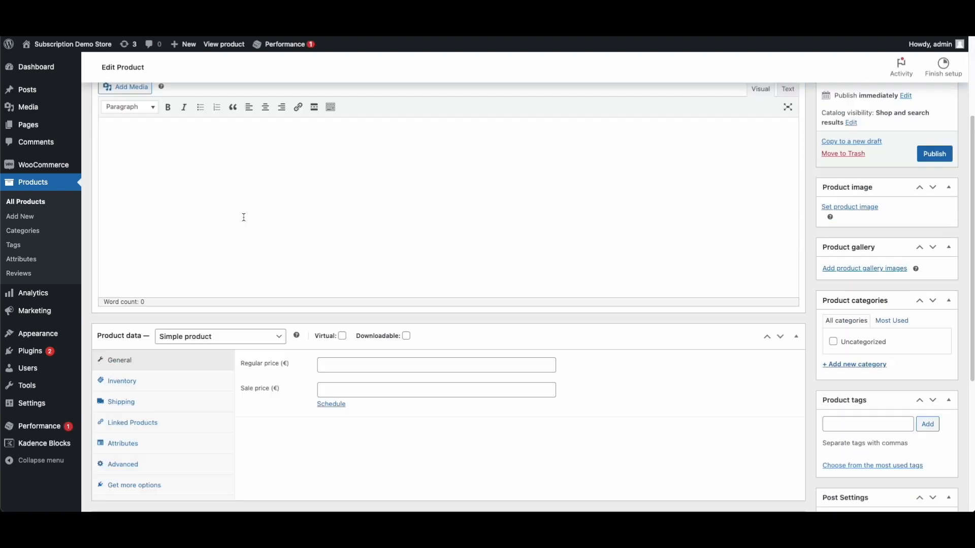
pyautogui.scroll(3, 244, 218)
pyautogui.write('Standard')
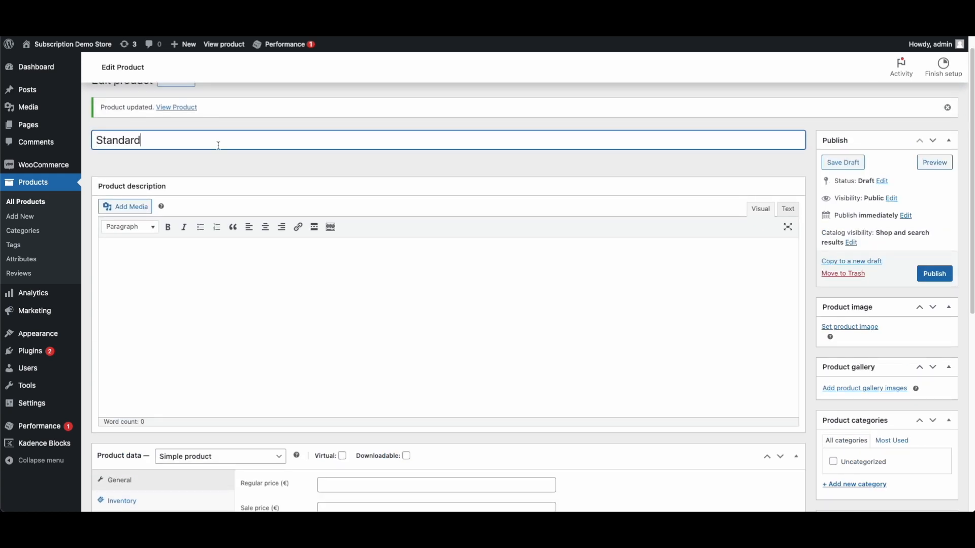
pyautogui.scroll(-3, 249, 274)
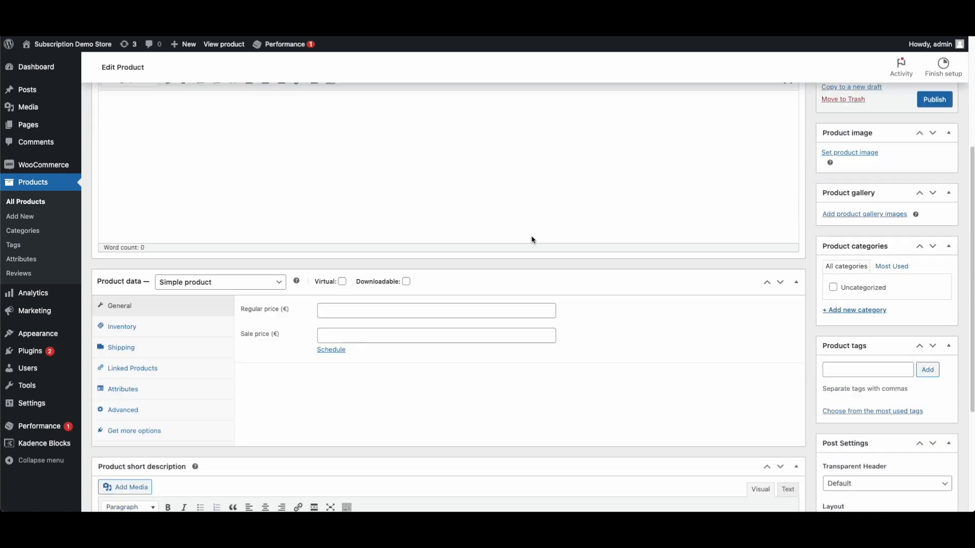
pyautogui.click(221, 280)
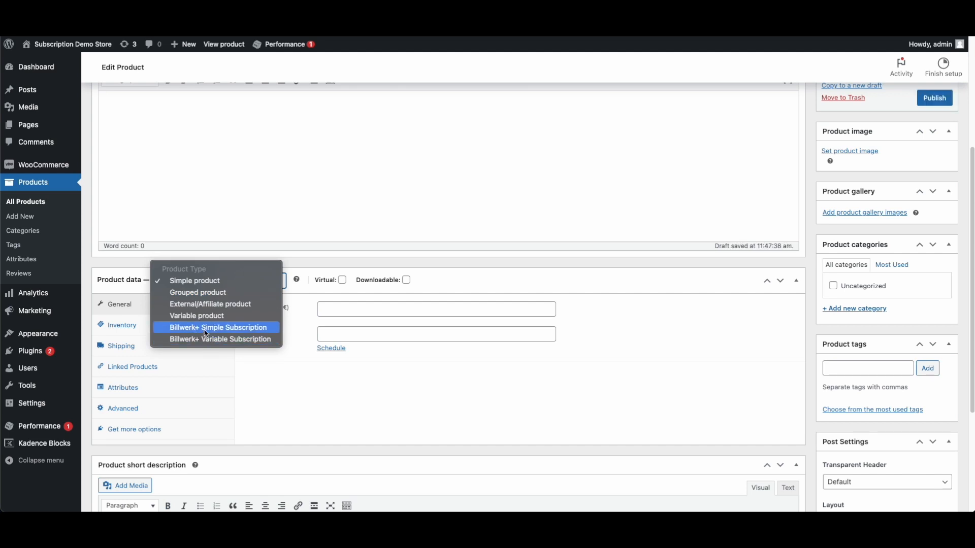
pyautogui.click(219, 328)
# Assign the Standard plan with Subscriber role, save it to the product, and leave the page
pyautogui.click(374, 309)
pyautogui.click(348, 401)
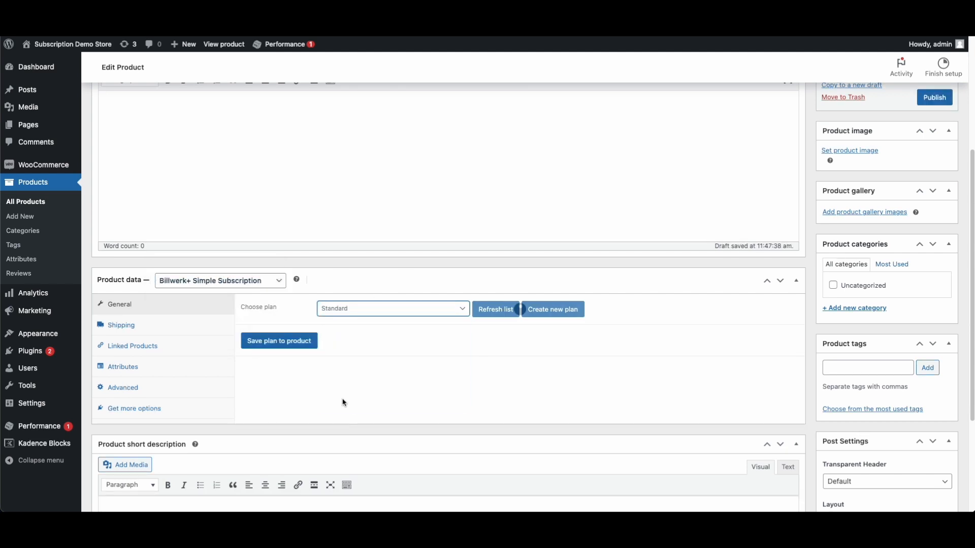
pyautogui.scroll(-4, 343, 352)
pyautogui.click(344, 325)
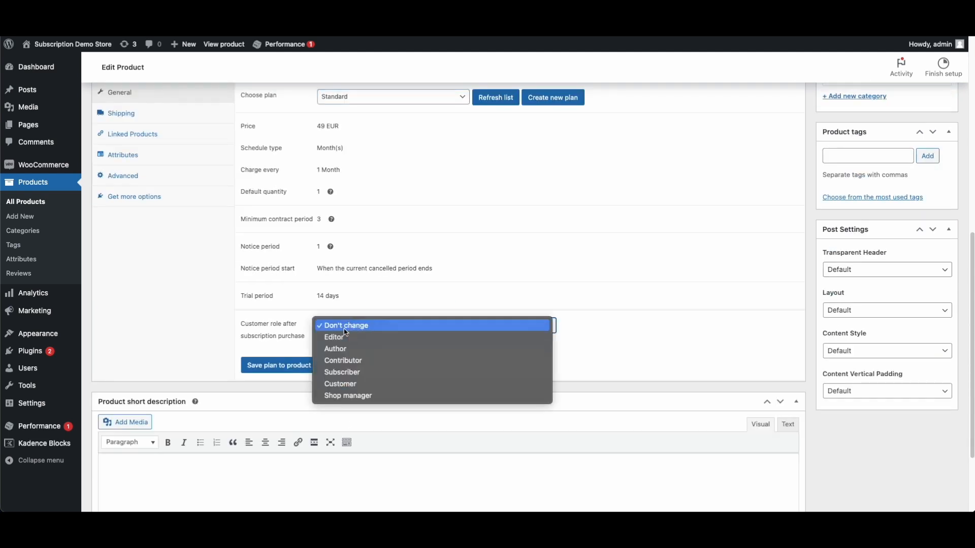
pyautogui.click(335, 372)
pyautogui.click(277, 371)
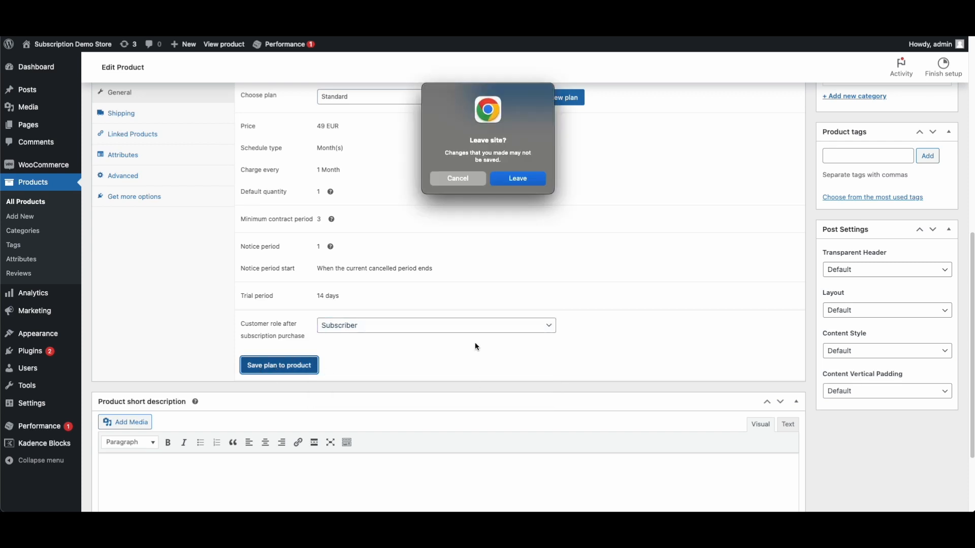
pyautogui.click(516, 177)
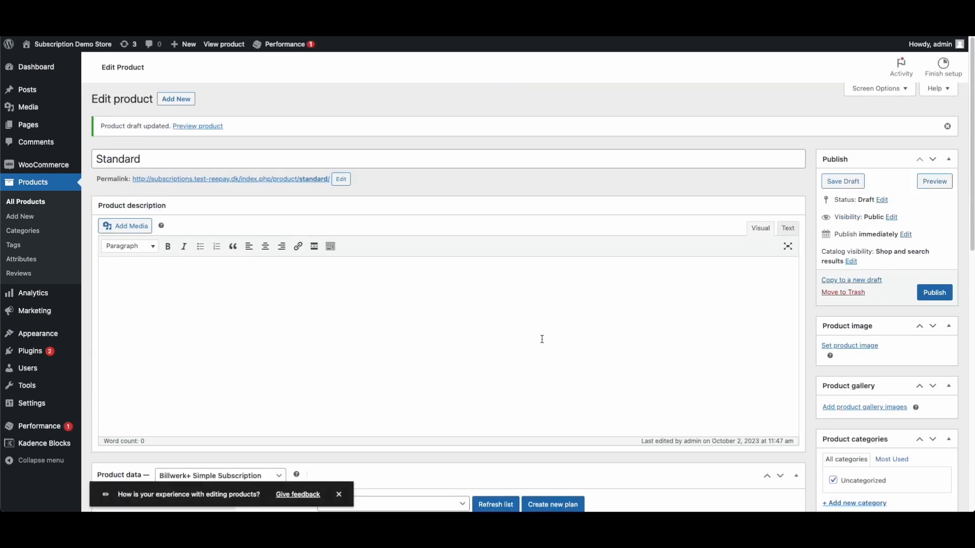
# Scroll through the Standard product's edit page to review the draft
pyautogui.scroll(-2, 542, 339)
pyautogui.scroll(2, 537, 341)
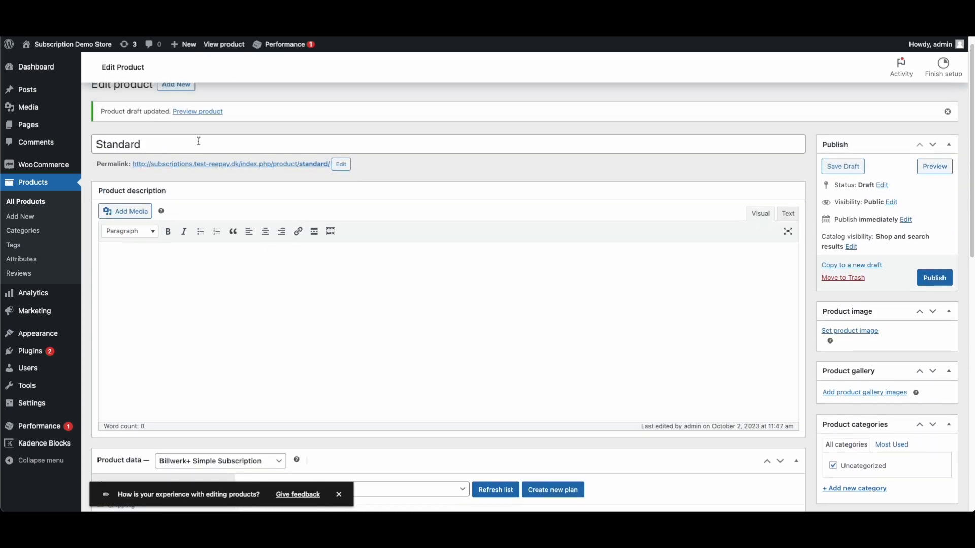
pyautogui.scroll(-6, 649, 345)
pyautogui.scroll(-2, 596, 346)
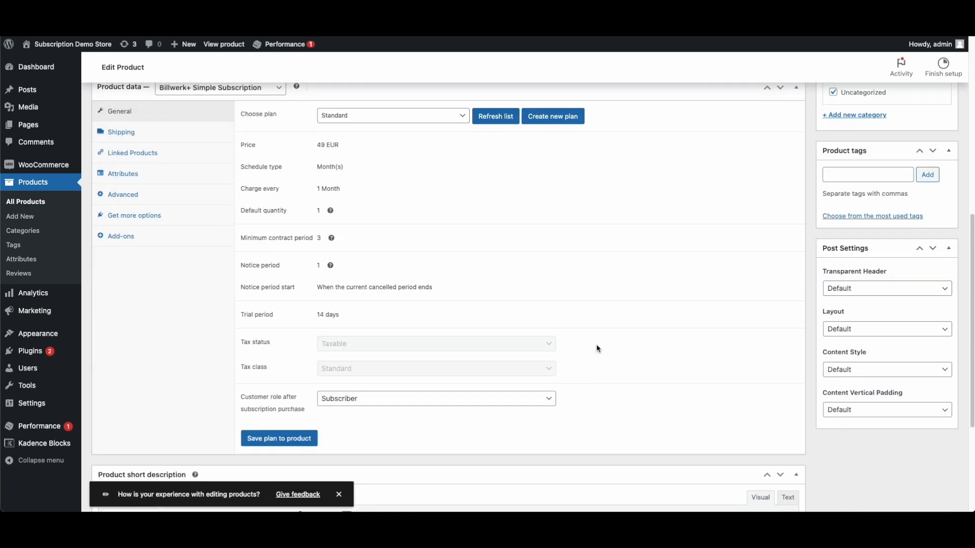
pyautogui.scroll(7, 542, 332)
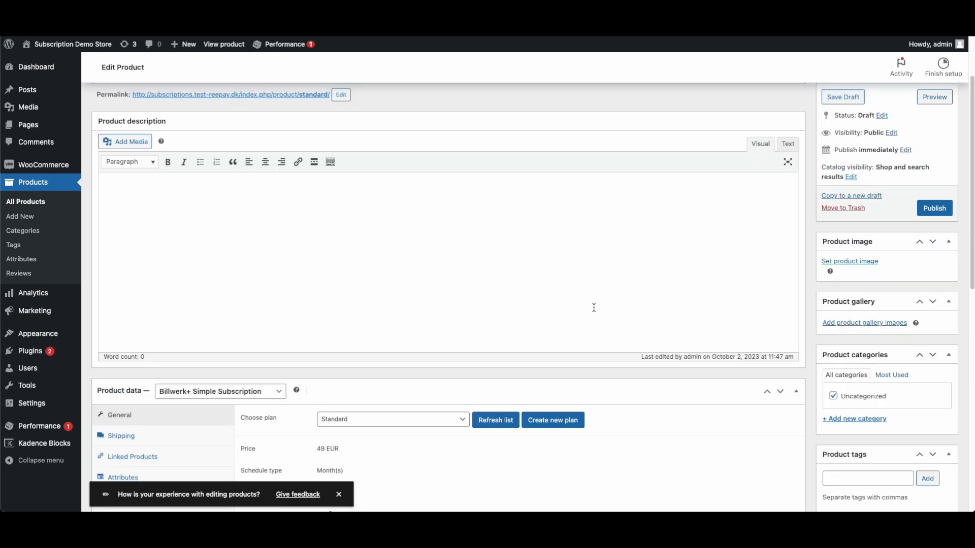
pyautogui.scroll(1, 463, 266)
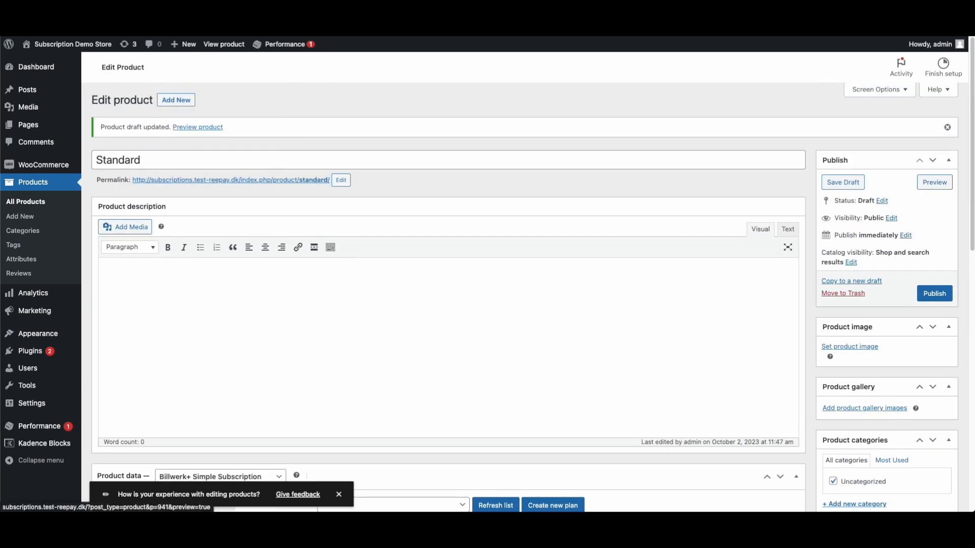
# Open the store's front page and scroll through it
pyautogui.moveTo(71, 44)
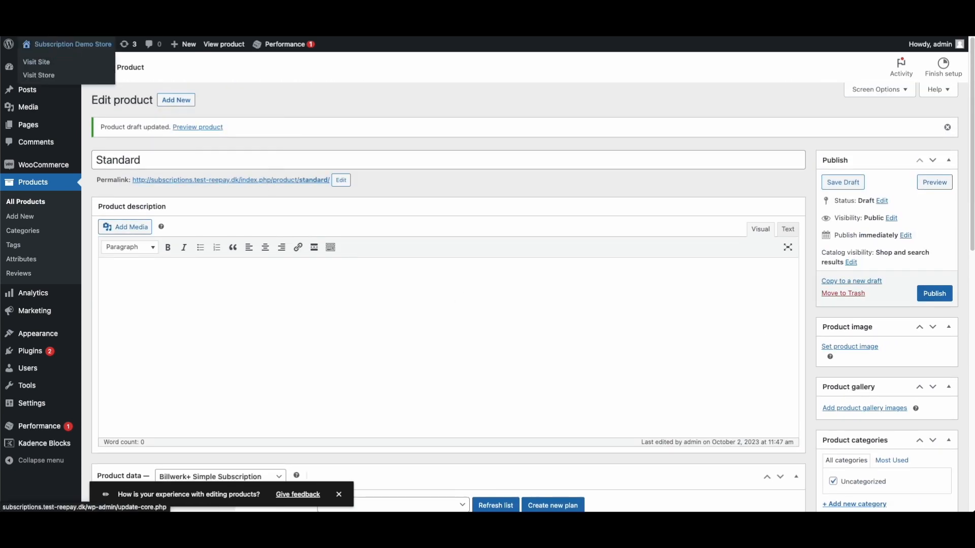
pyautogui.click(35, 61)
pyautogui.scroll(-20, 438, 264)
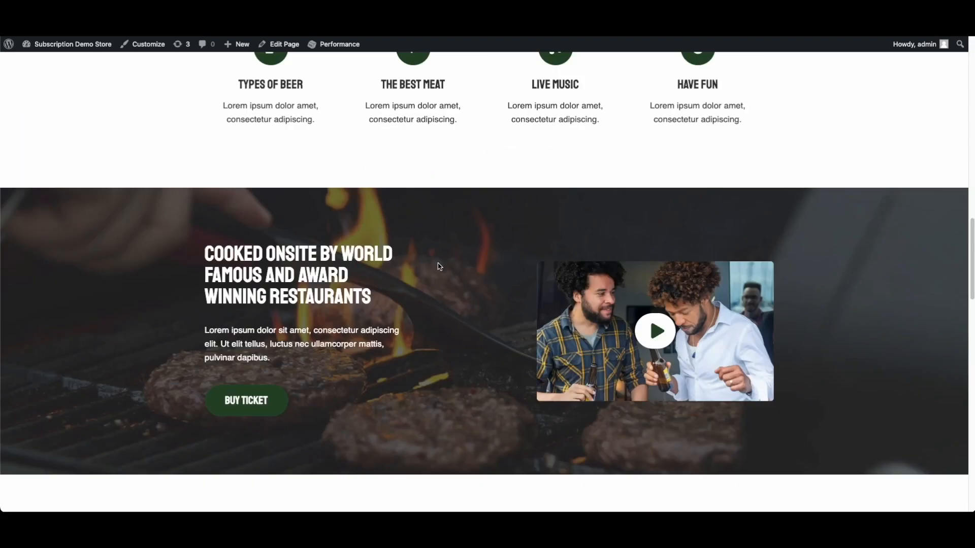
pyautogui.scroll(-3, 407, 185)
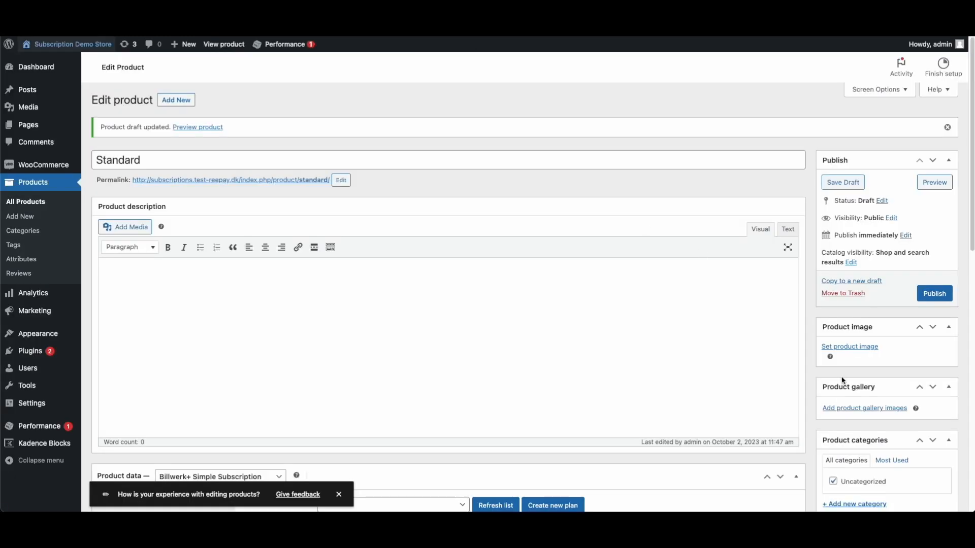
pyautogui.scroll(-1, 802, 385)
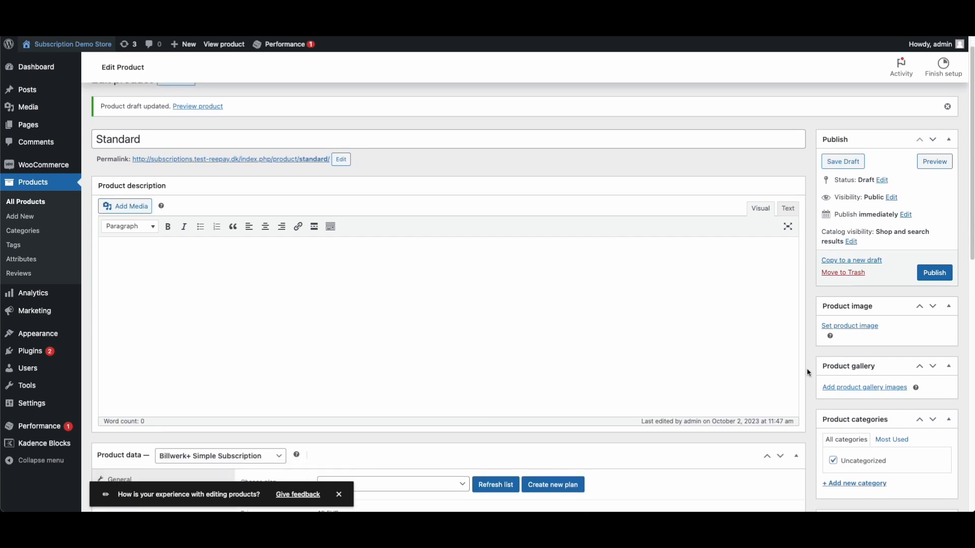
pyautogui.scroll(-1, 809, 373)
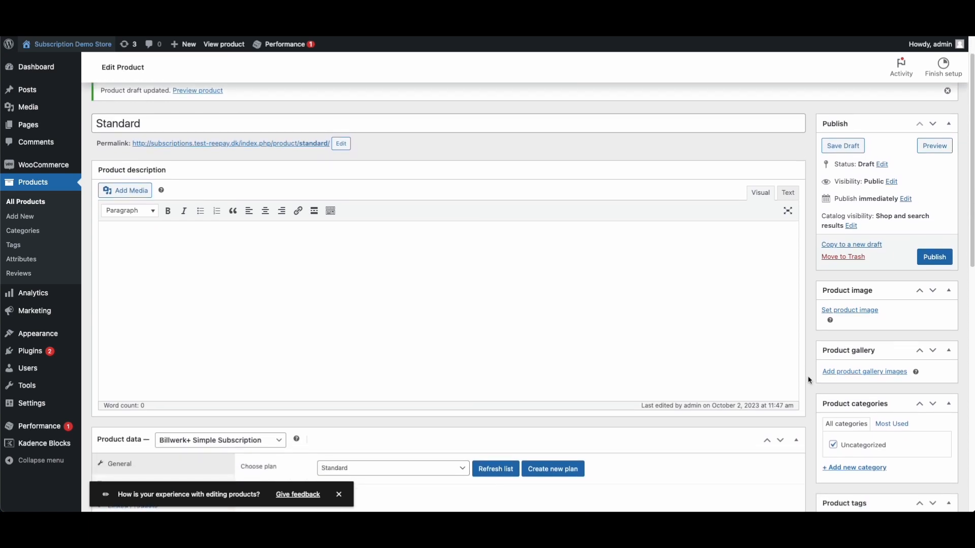
pyautogui.scroll(-3, 816, 269)
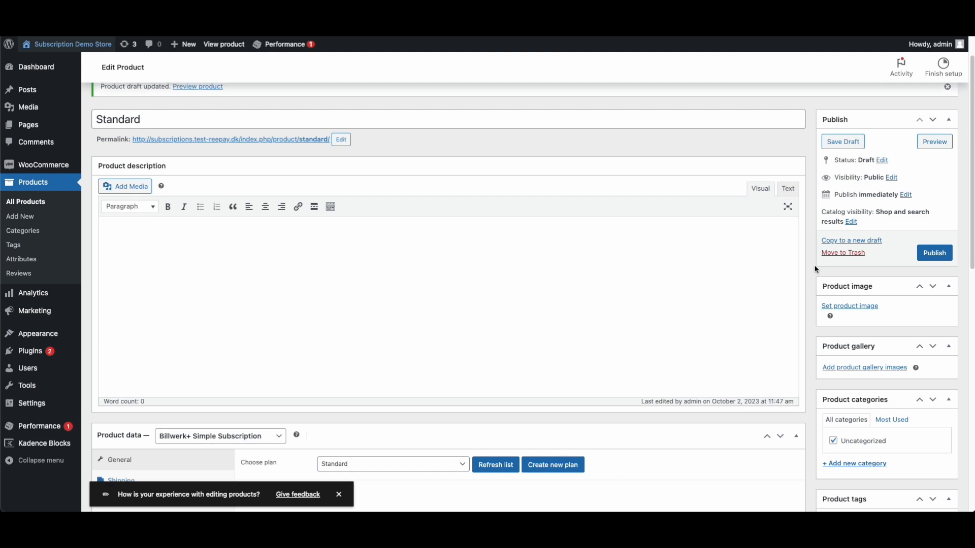
pyautogui.scroll(4, 816, 269)
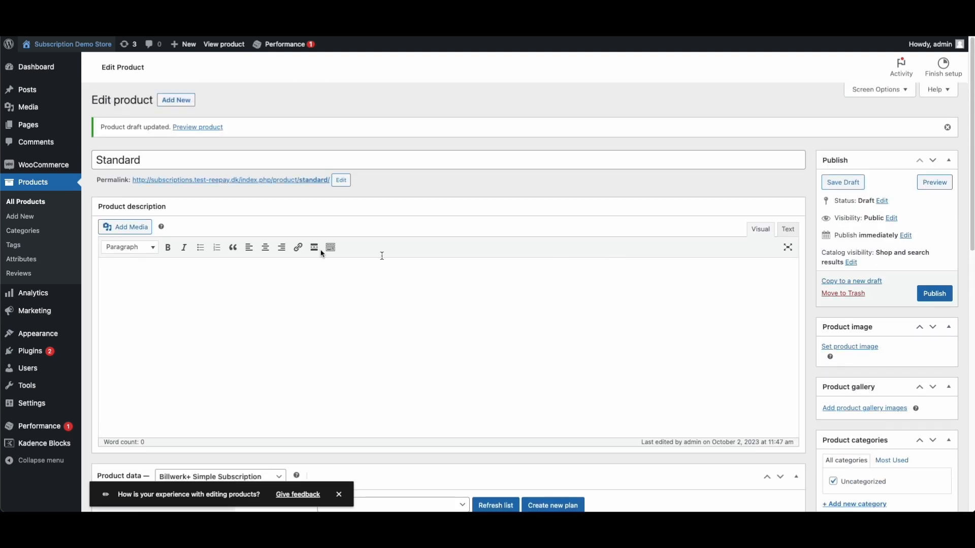
# Preview the Standard product and highlight its title and €49,00 / Month price
pyautogui.click(283, 181)
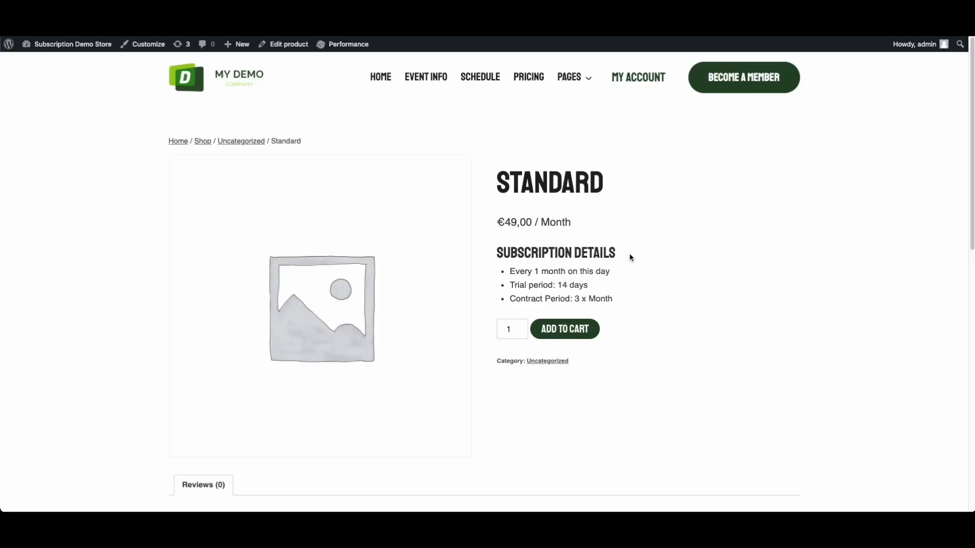
pyautogui.scroll(-1, 566, 227)
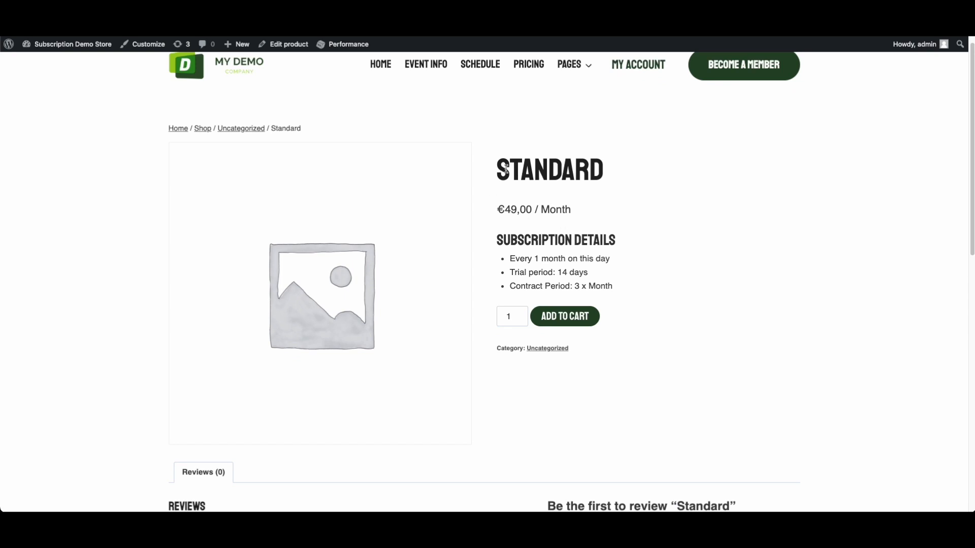
pyautogui.moveTo(500, 168); pyautogui.dragTo(681, 173)
pyautogui.moveTo(495, 213); pyautogui.dragTo(572, 212)
pyautogui.click(558, 206)
pyautogui.doubleClick(559, 206)
pyautogui.tripleClick(549, 210)
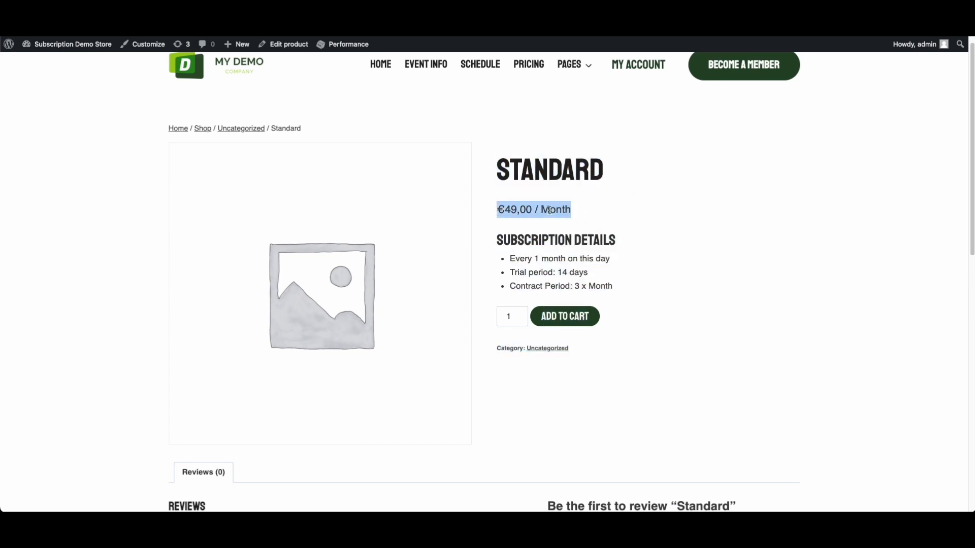
# Highlight the Subscription Details heading and the 'Every 1 month' billing interval
pyautogui.tripleClick(498, 242)
pyautogui.click(649, 255)
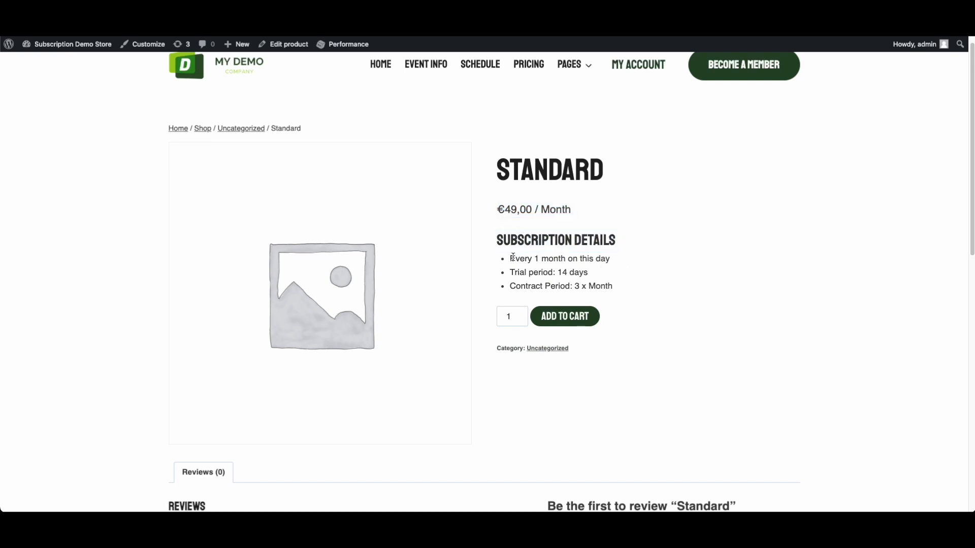
pyautogui.moveTo(510, 262); pyautogui.dragTo(570, 259)
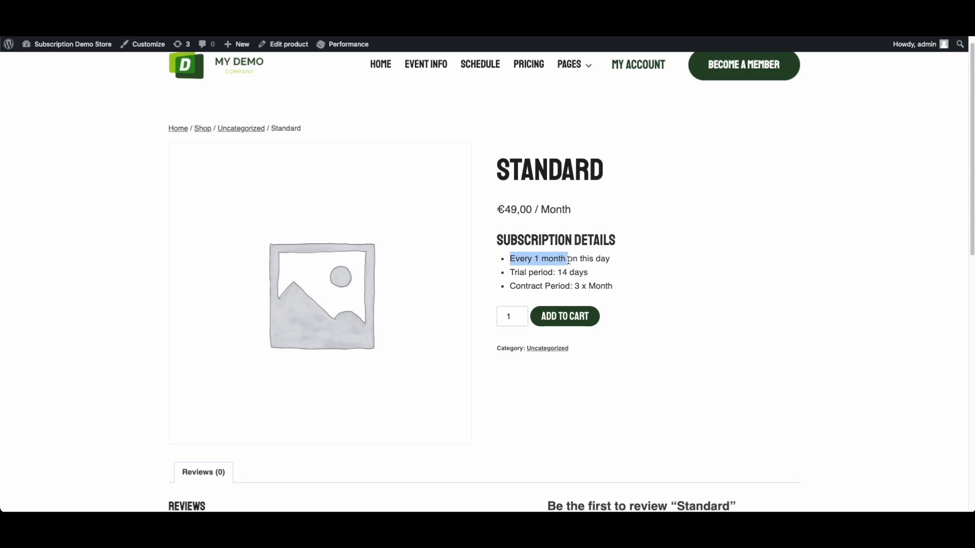
pyautogui.click(617, 269)
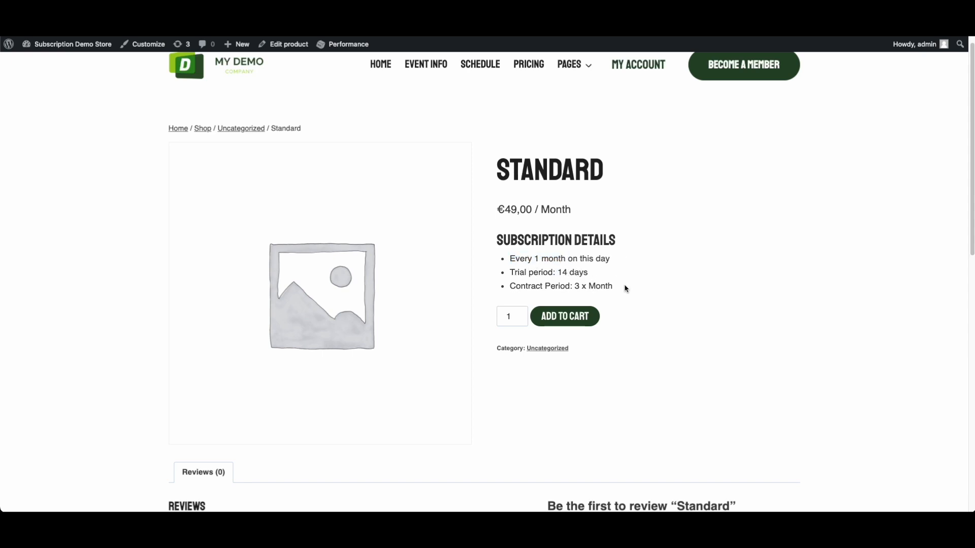
pyautogui.moveTo(655, 287); pyautogui.dragTo(501, 239)
pyautogui.click(495, 243)
# Highlight all three subscription bullets down to the trial period, then open the Uncategorized category
pyautogui.scroll(1, 454, 237)
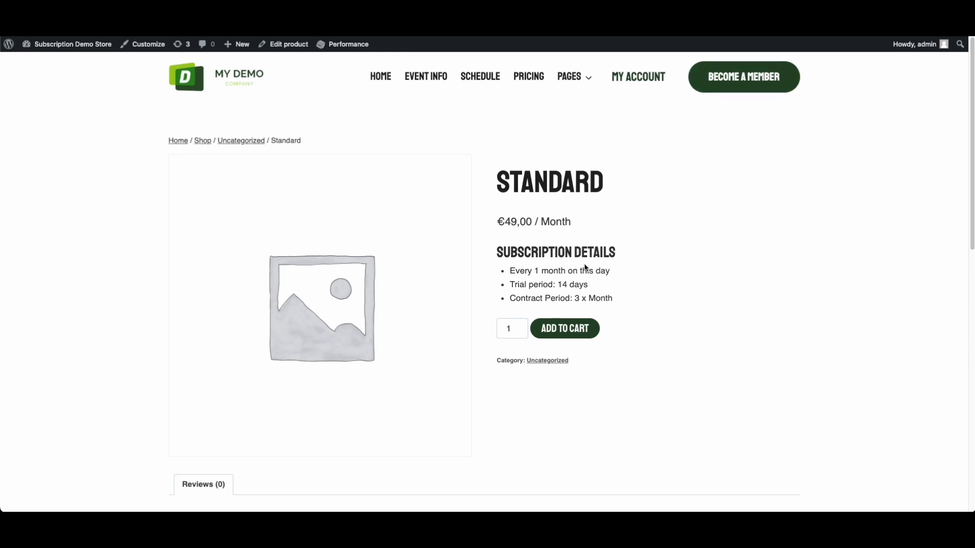
pyautogui.scroll(-1, 559, 259)
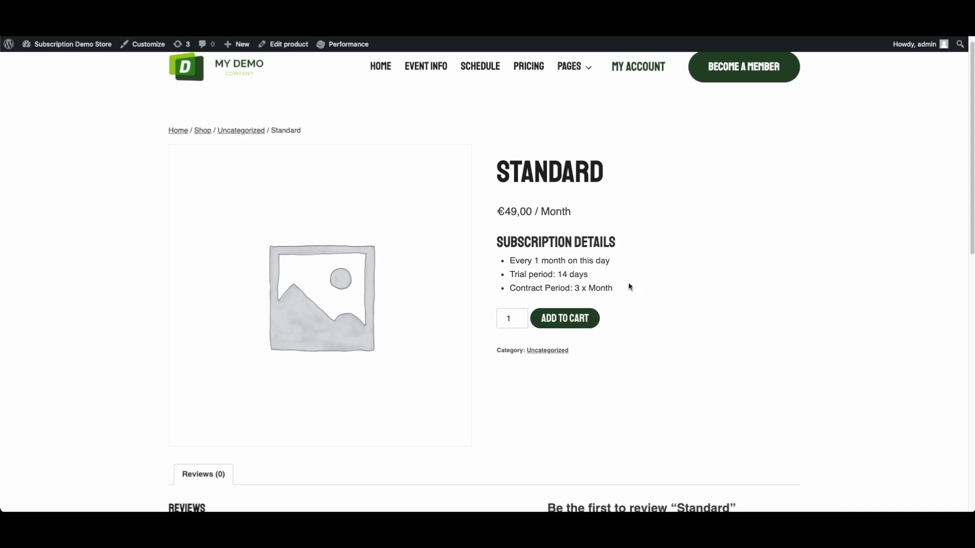
pyautogui.moveTo(632, 277); pyautogui.dragTo(499, 243)
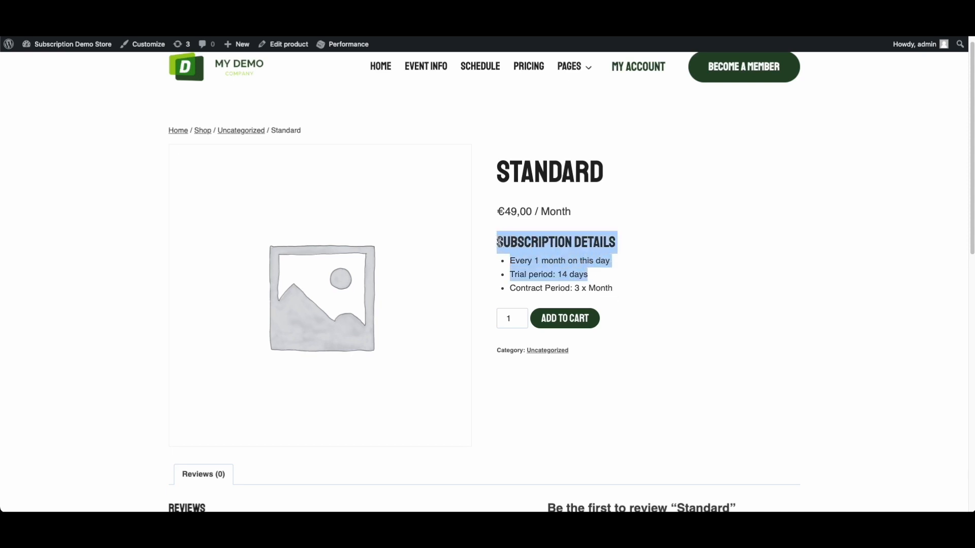
pyautogui.scroll(-1, 646, 327)
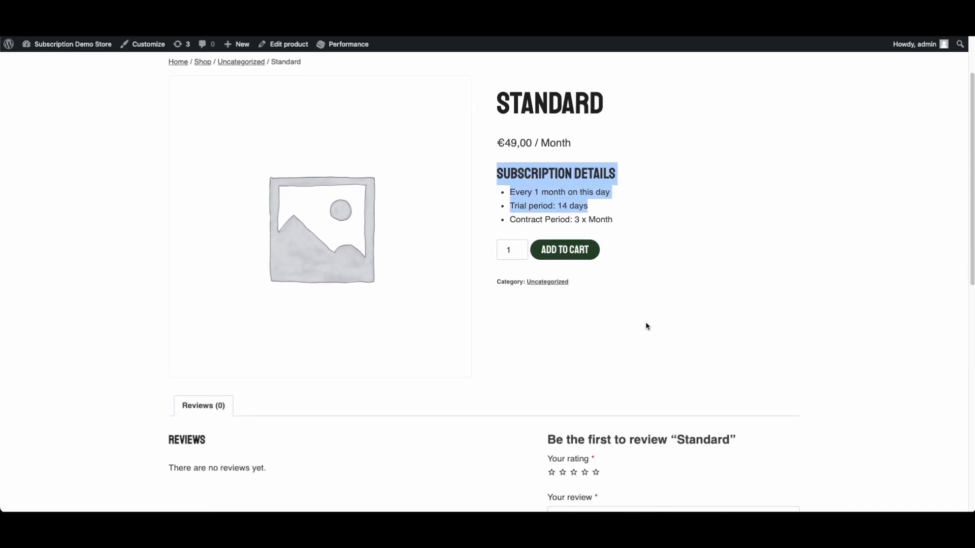
pyautogui.scroll(2, 647, 285)
pyautogui.moveTo(641, 297); pyautogui.dragTo(500, 251)
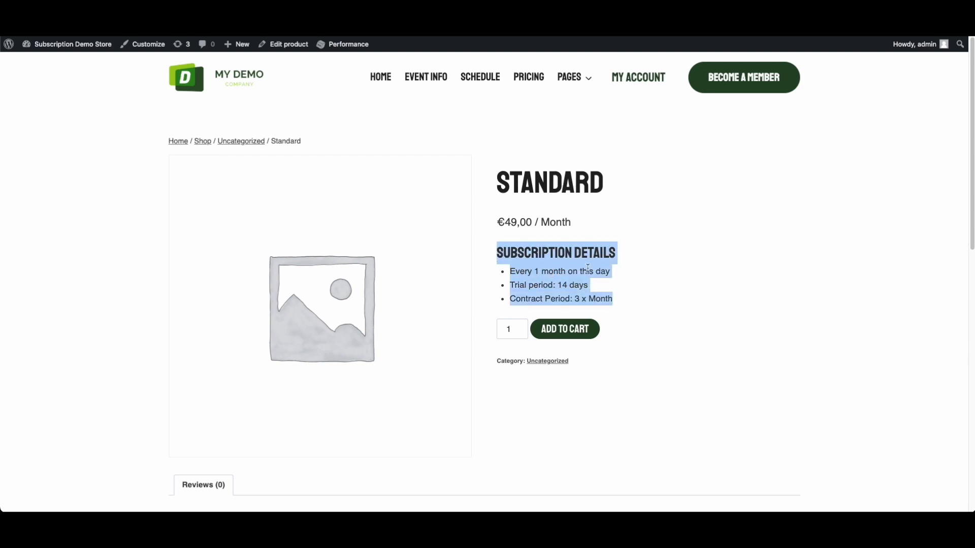
pyautogui.click(789, 297)
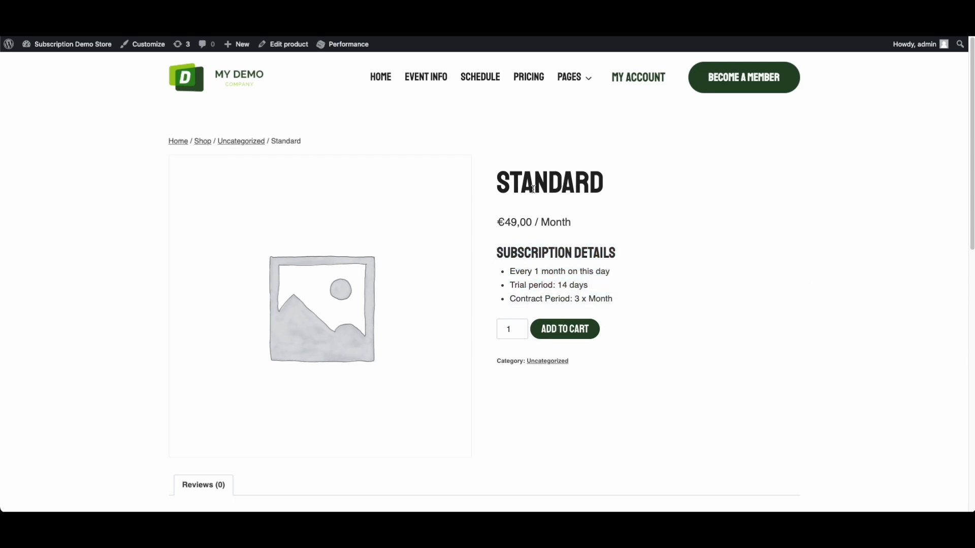
pyautogui.click(244, 143)
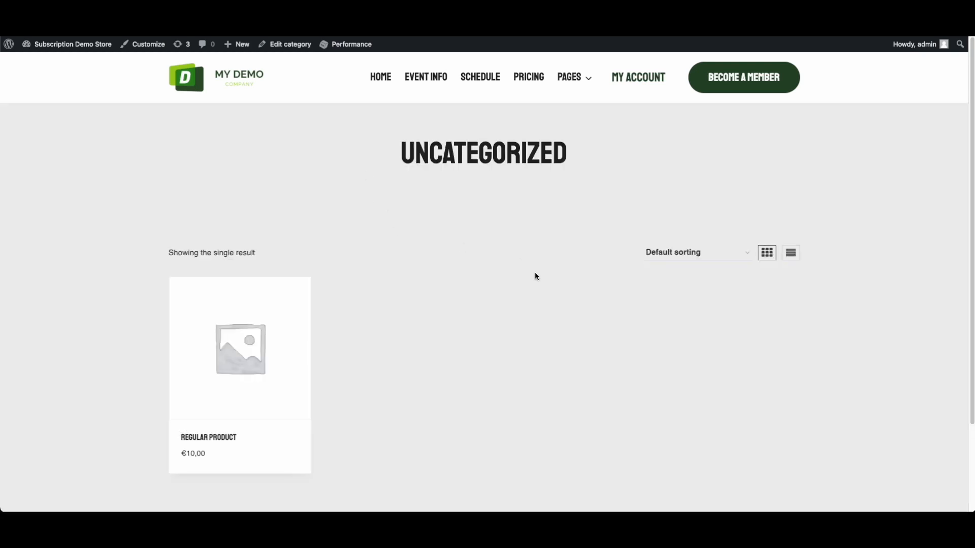
# Go back from the category page to the Standard edit tab and open All Products
pyautogui.scroll(-1, 535, 272)
pyautogui.scroll(1, 486, 233)
pyautogui.hotkey('alt', 'Left')
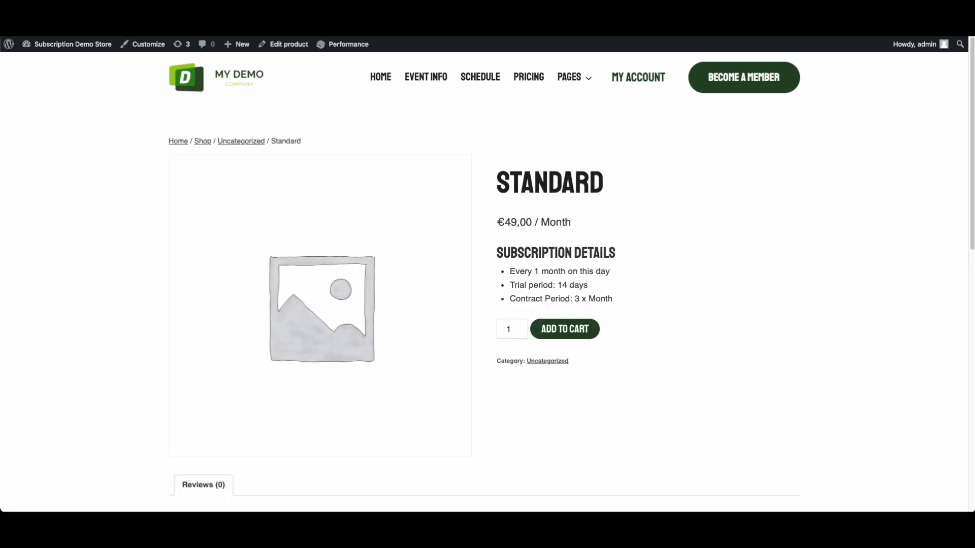
pyautogui.click(409, 24)
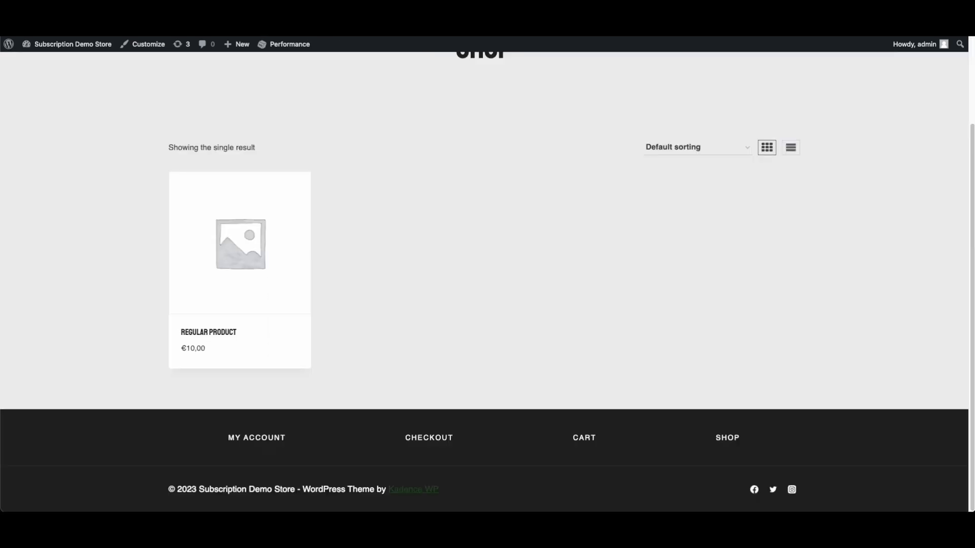
pyautogui.click(248, 25)
pyautogui.scroll(-1, 777, 399)
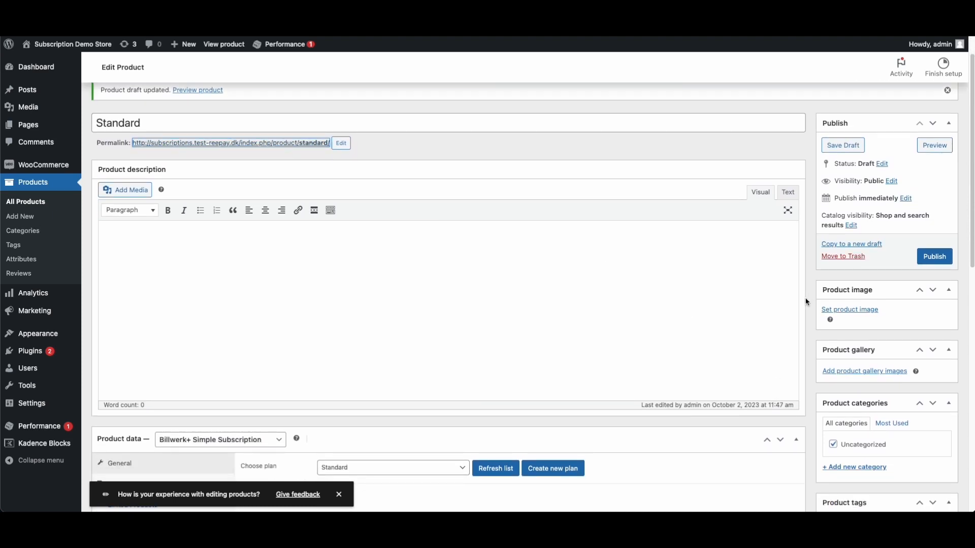
pyautogui.scroll(-1, 102, 236)
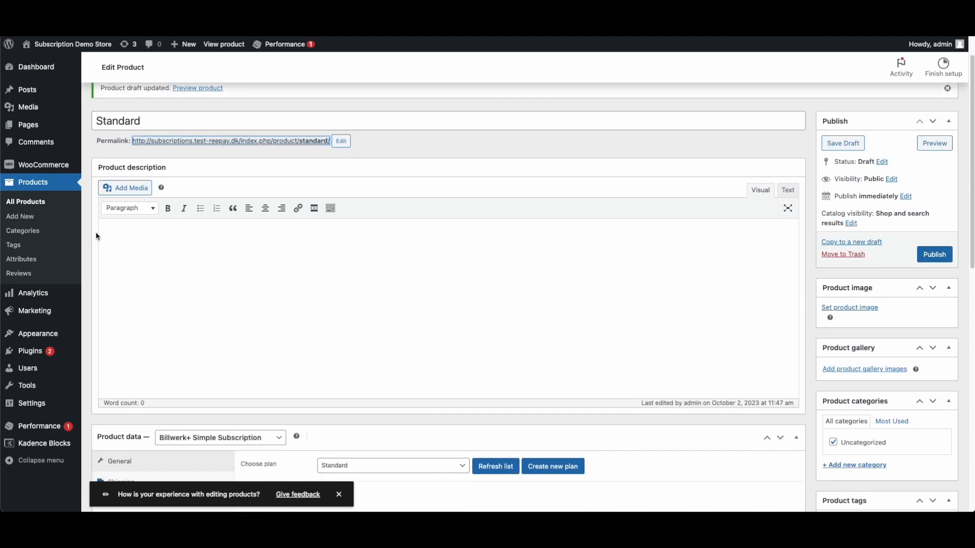
pyautogui.click(25, 209)
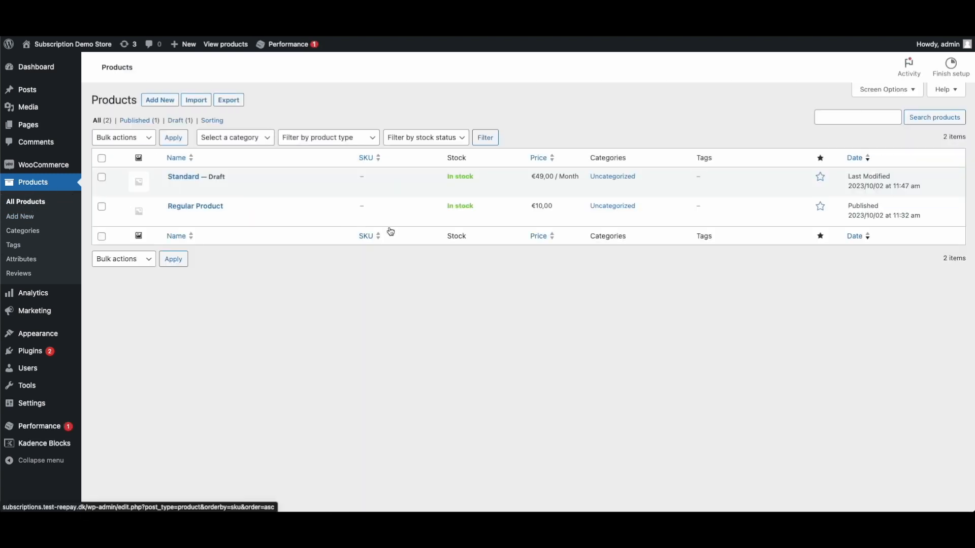
# Open the Standard product and publish it
pyautogui.click(183, 178)
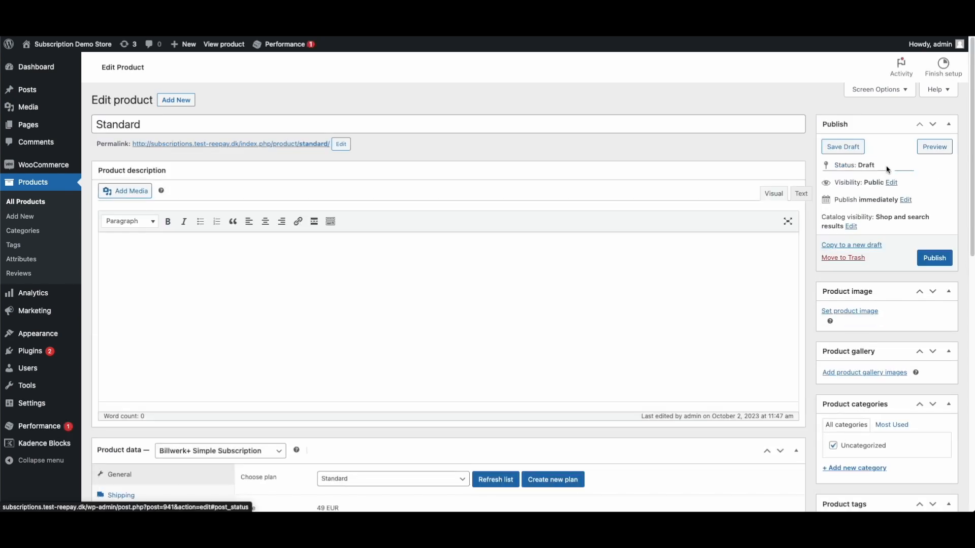
pyautogui.click(884, 166)
pyautogui.click(889, 176)
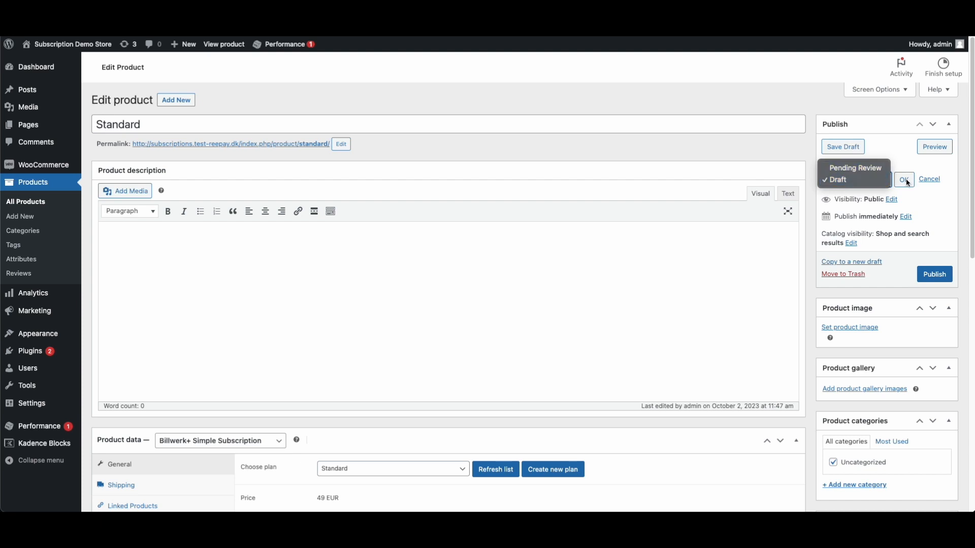
pyautogui.click(906, 182)
pyautogui.click(907, 181)
pyautogui.click(935, 258)
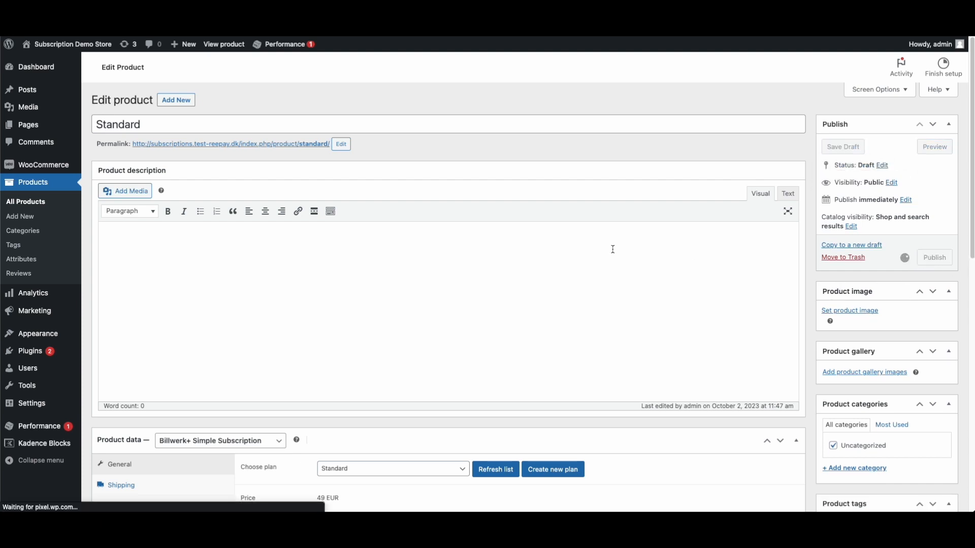
# Reload the shop to confirm Standard is listed at €49,00 / Month
pyautogui.scroll(-8, 322, 330)
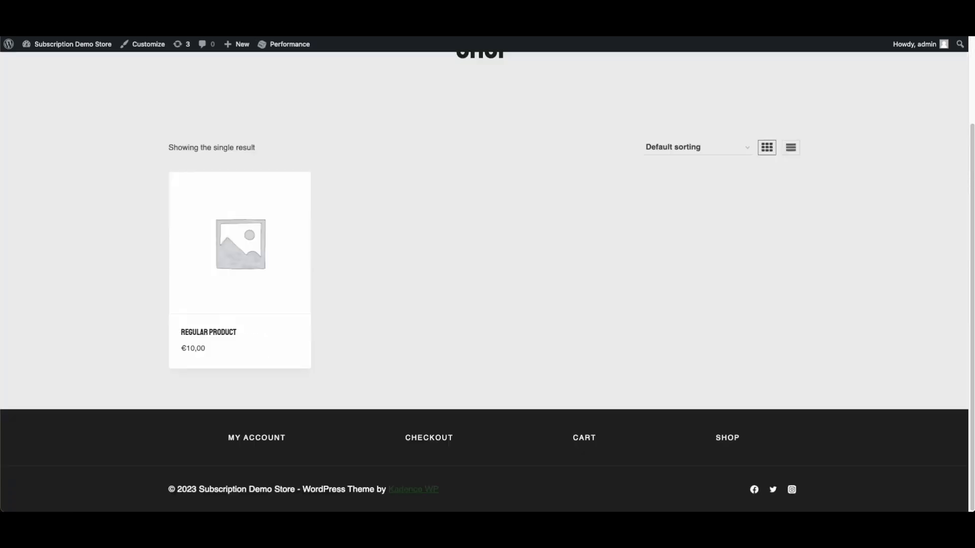
pyautogui.press('super+r')
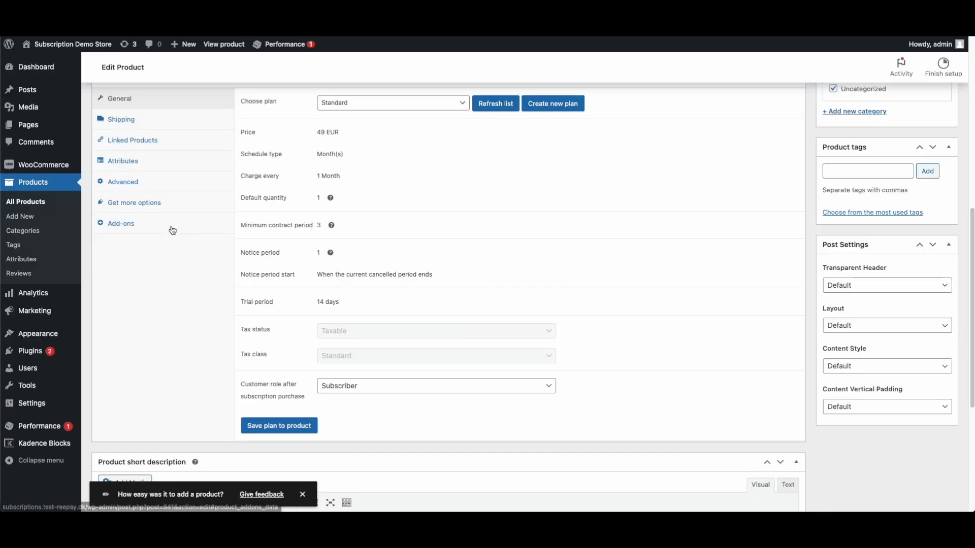
pyautogui.scroll(2, 409, 260)
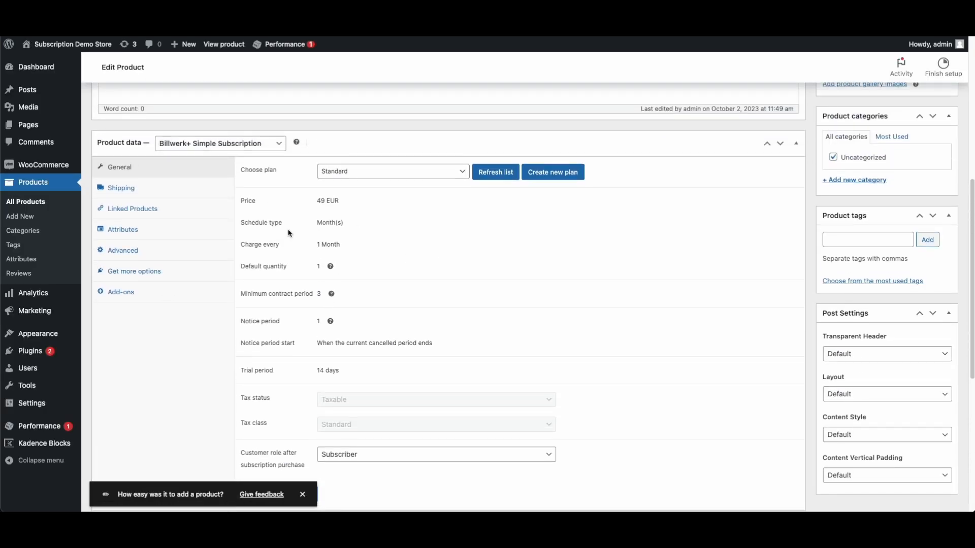
pyautogui.scroll(4, 289, 234)
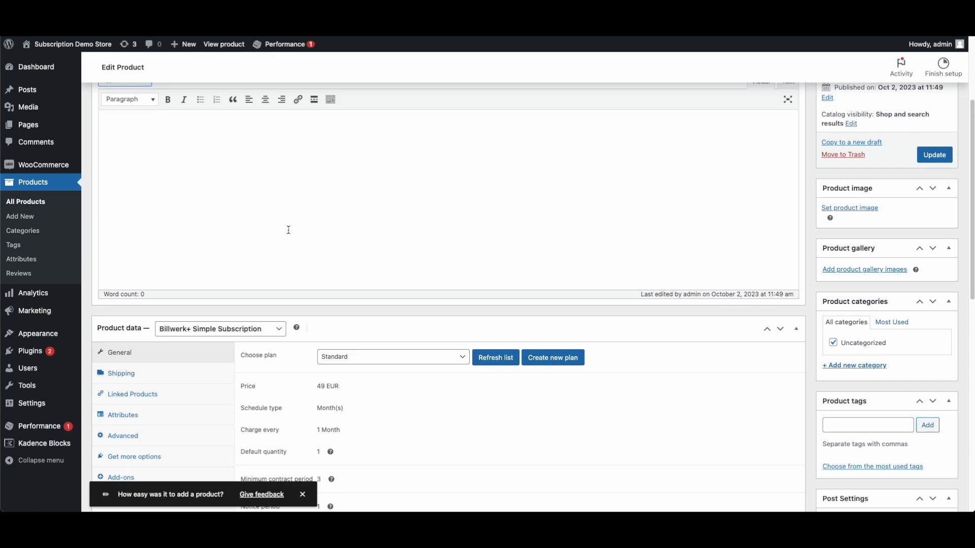
pyautogui.scroll(-4, 350, 291)
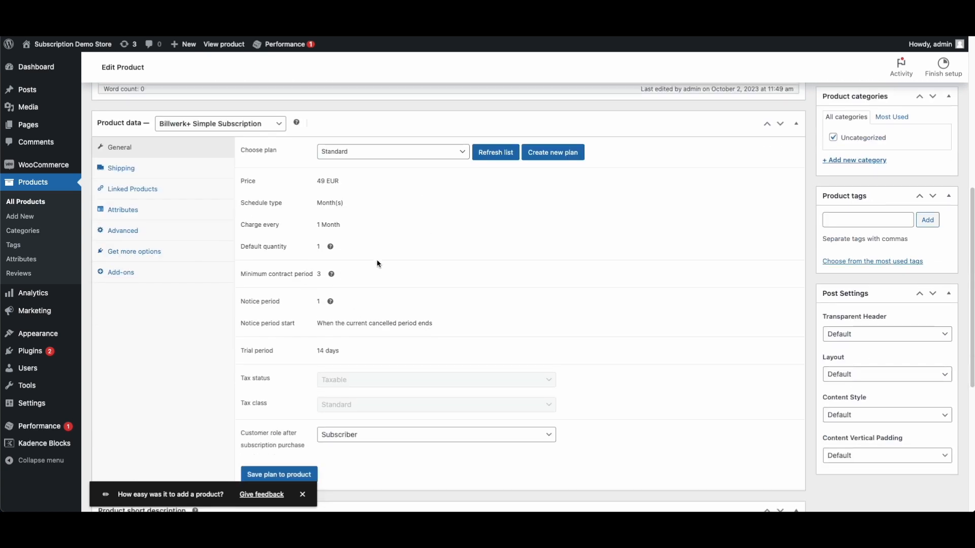
pyautogui.scroll(6, 379, 264)
pyautogui.click(233, 269)
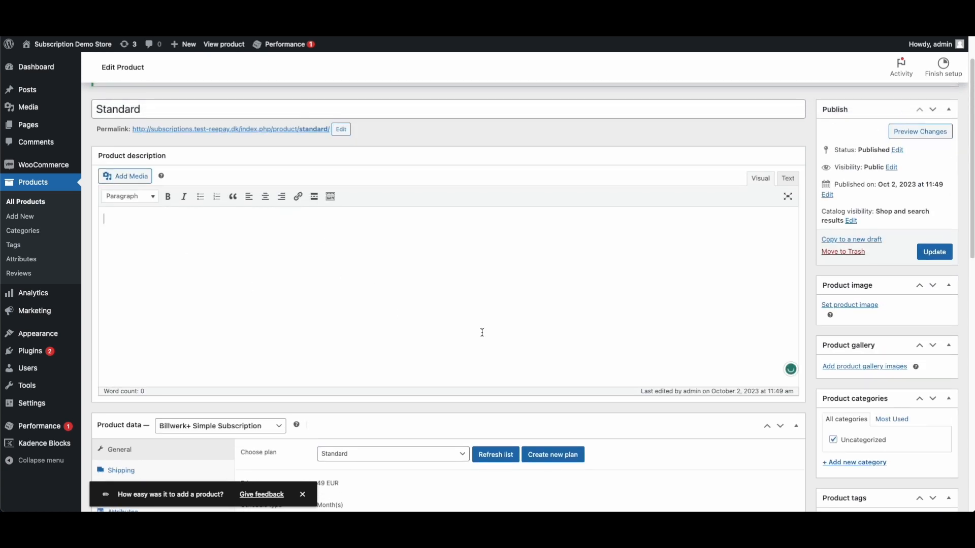
pyautogui.scroll(-10, 496, 353)
pyautogui.click(185, 305)
pyautogui.scroll(8, 877, 385)
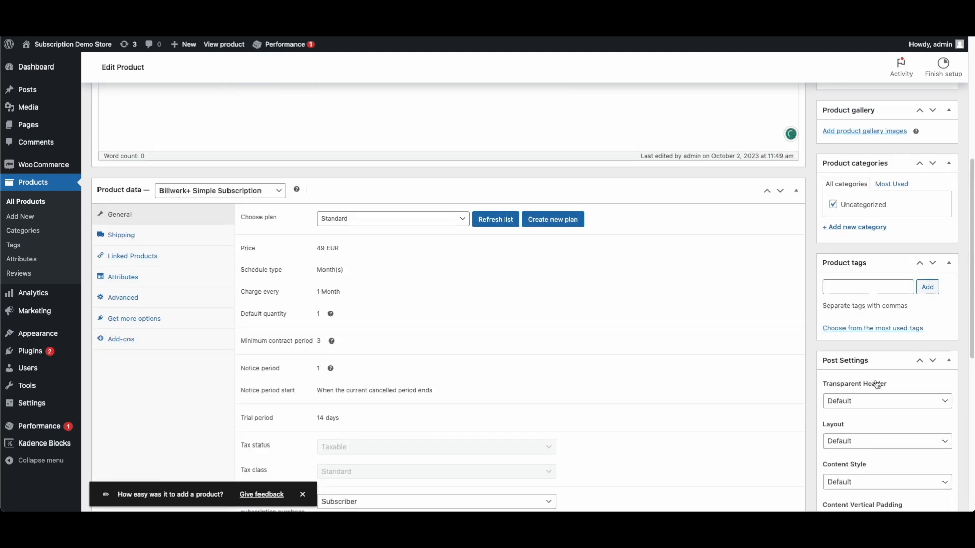
pyautogui.scroll(-4, 883, 325)
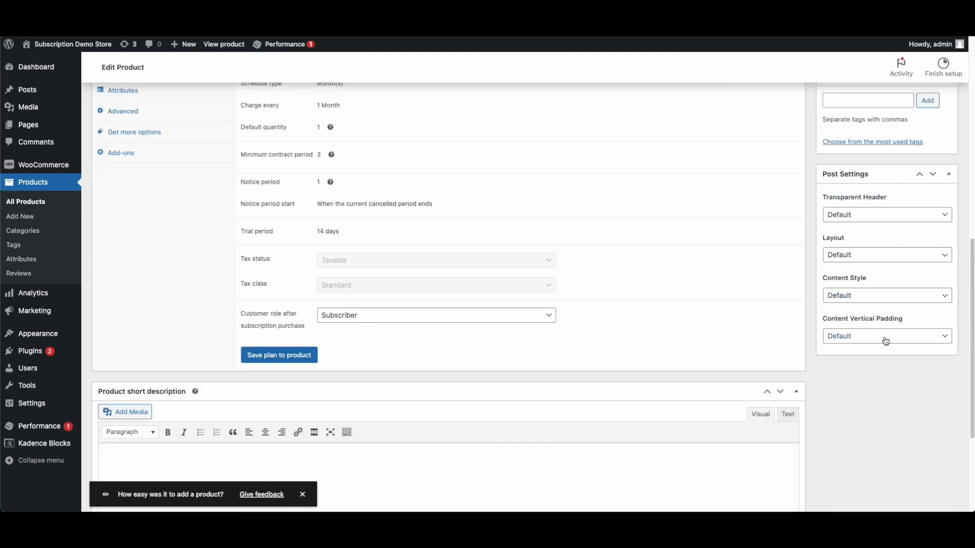
pyautogui.scroll(9, 858, 274)
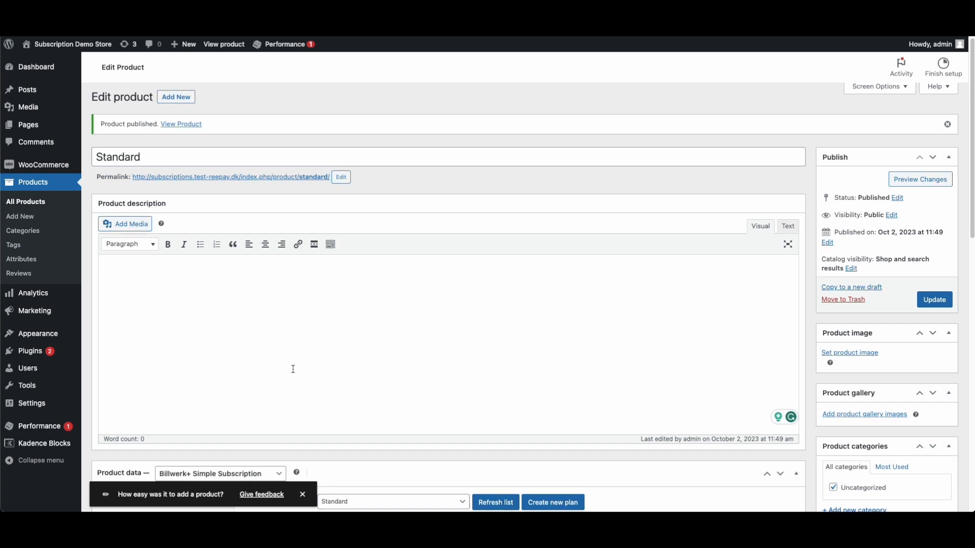
pyautogui.scroll(-5, 293, 373)
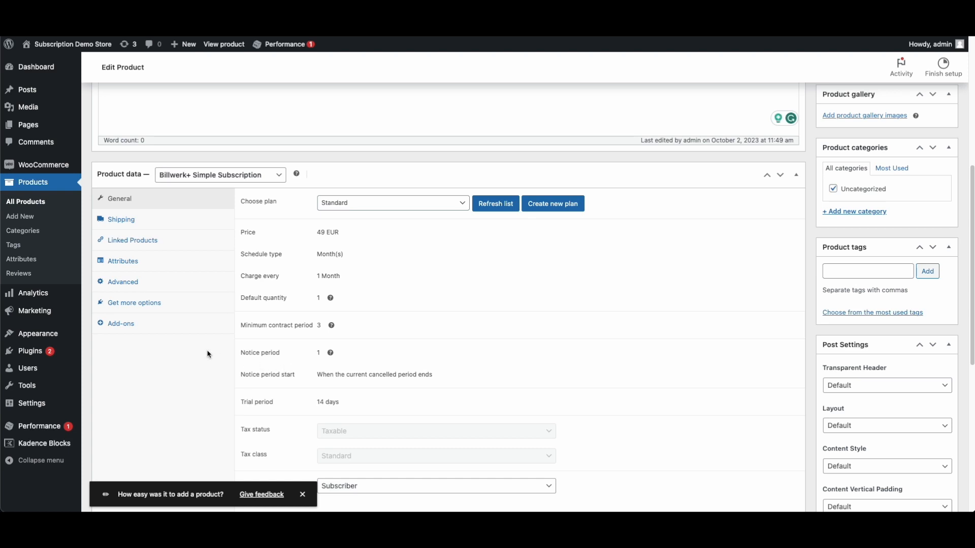
# Add two new add-on entries in the Standard product's Add-ons tab
pyautogui.click(122, 325)
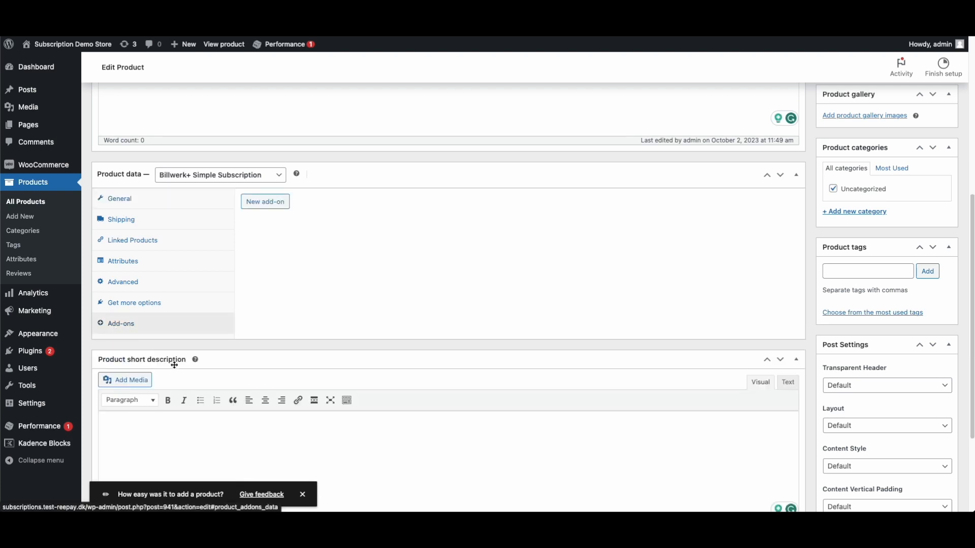
pyautogui.click(264, 203)
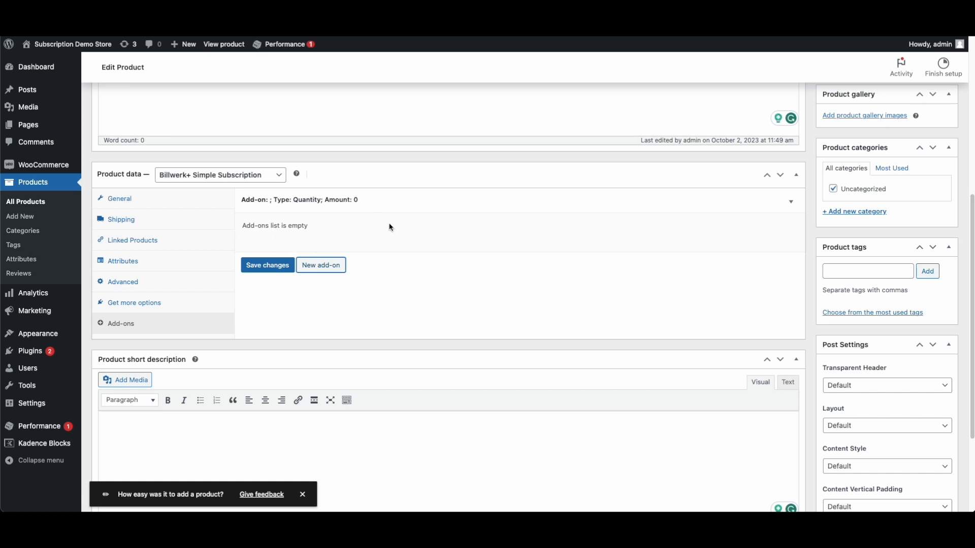
pyautogui.click(277, 269)
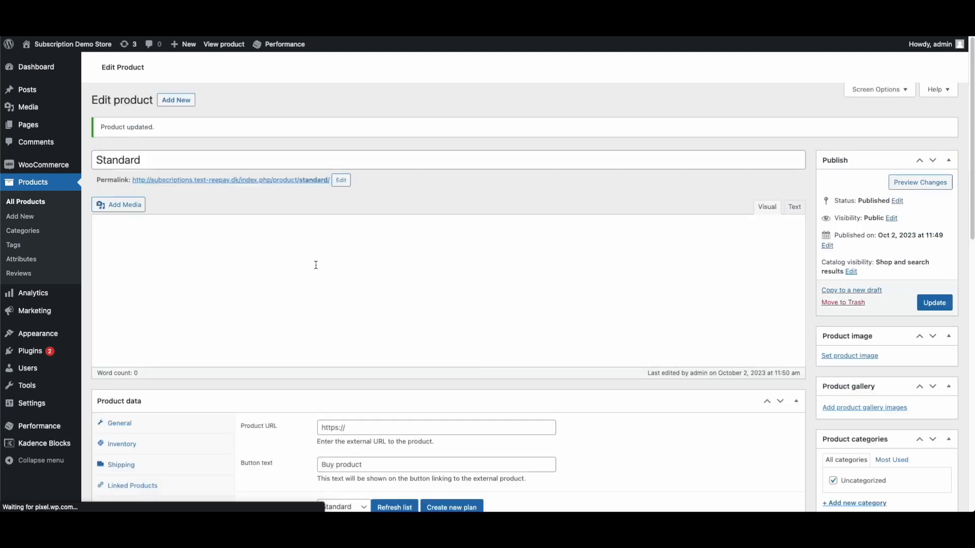
pyautogui.scroll(-4, 401, 452)
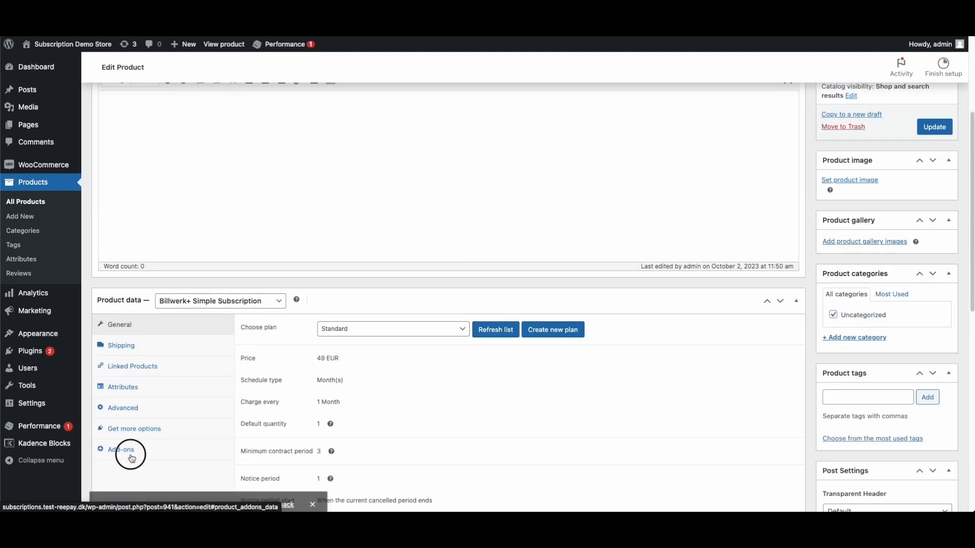
pyautogui.click(127, 450)
pyautogui.click(255, 330)
pyautogui.click(320, 393)
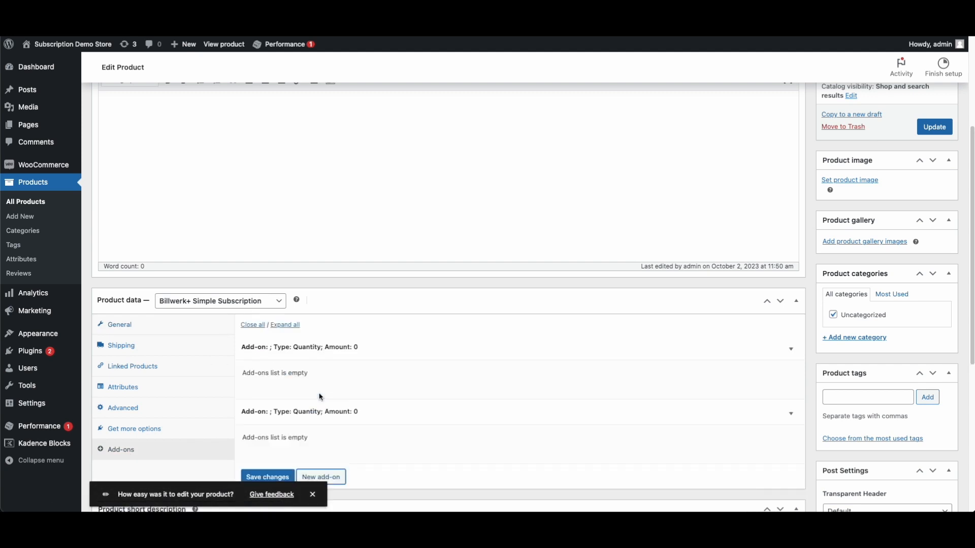
pyautogui.scroll(-1, 440, 378)
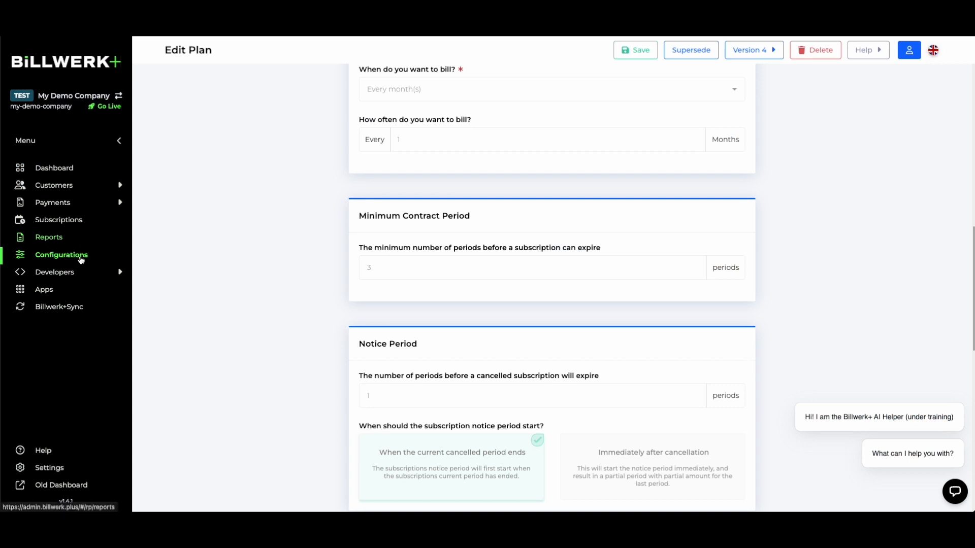
# Check the Billwerk+ add-ons list, then save the product's add-on changes
pyautogui.click(78, 257)
pyautogui.click(356, 187)
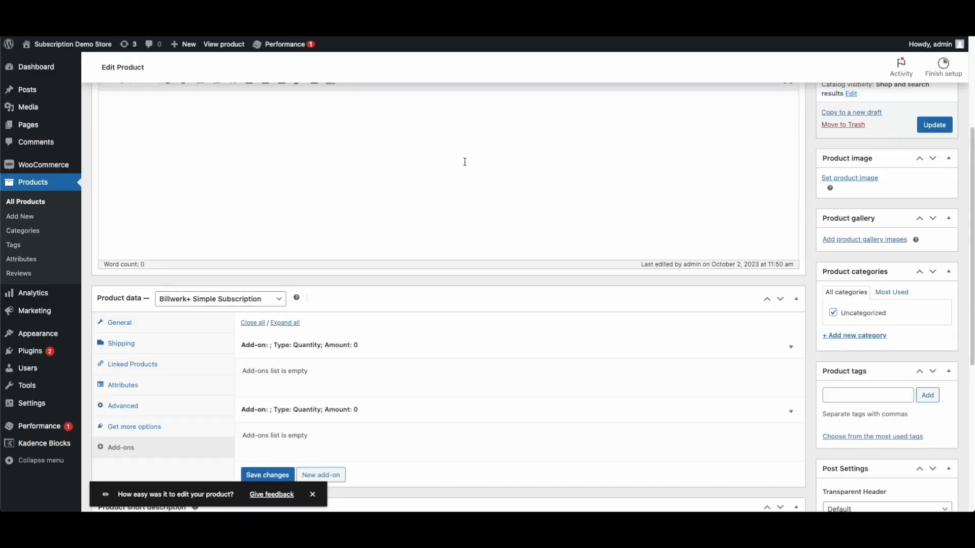
pyautogui.scroll(-5, 370, 366)
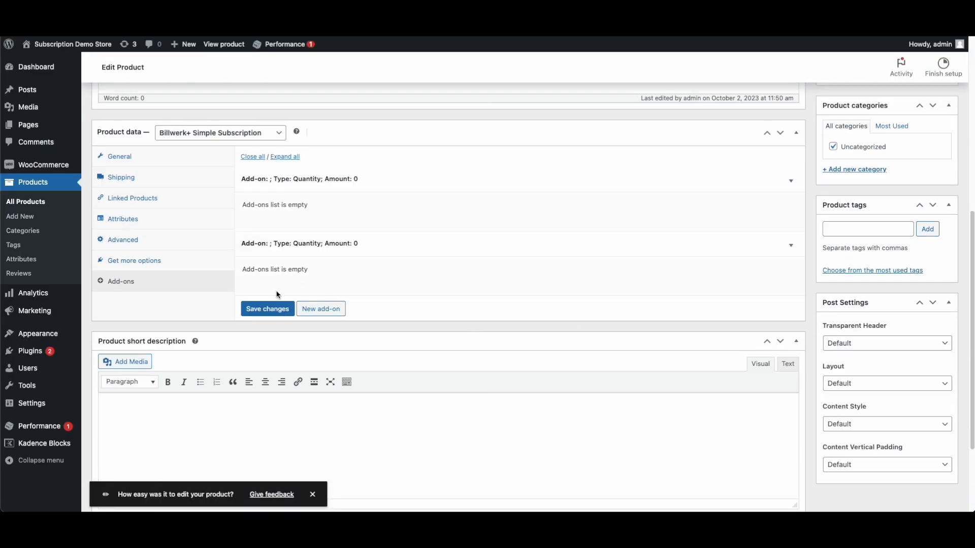
pyautogui.scroll(1, 278, 294)
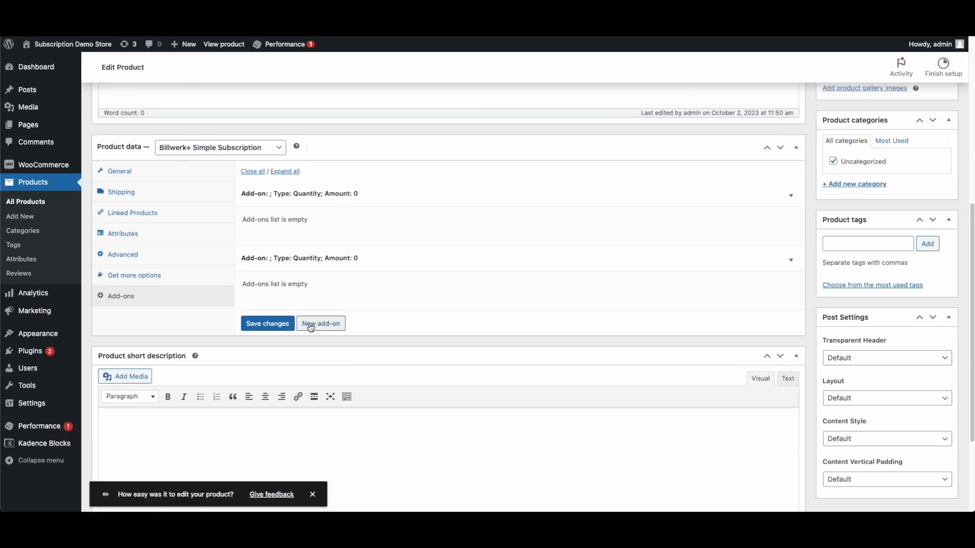
pyautogui.tripleClick(262, 221)
pyautogui.click(439, 310)
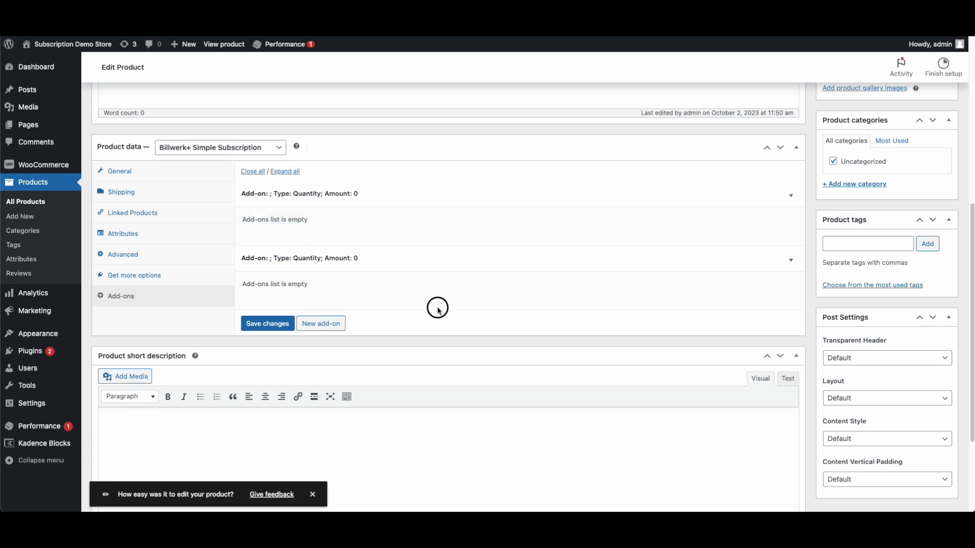
pyautogui.click(275, 323)
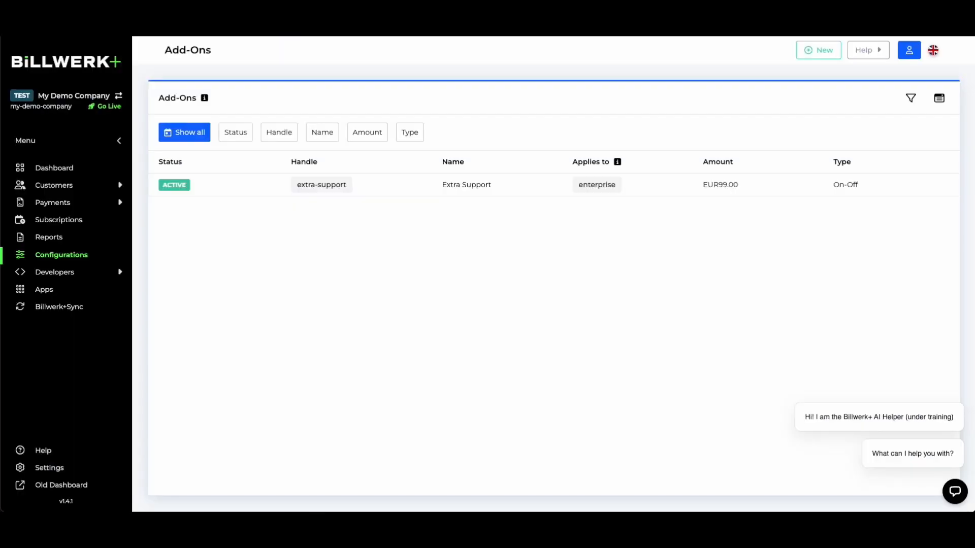
# Inspect the existing Extra Support add-on, then return to the Add-Ons list
pyautogui.click(357, 185)
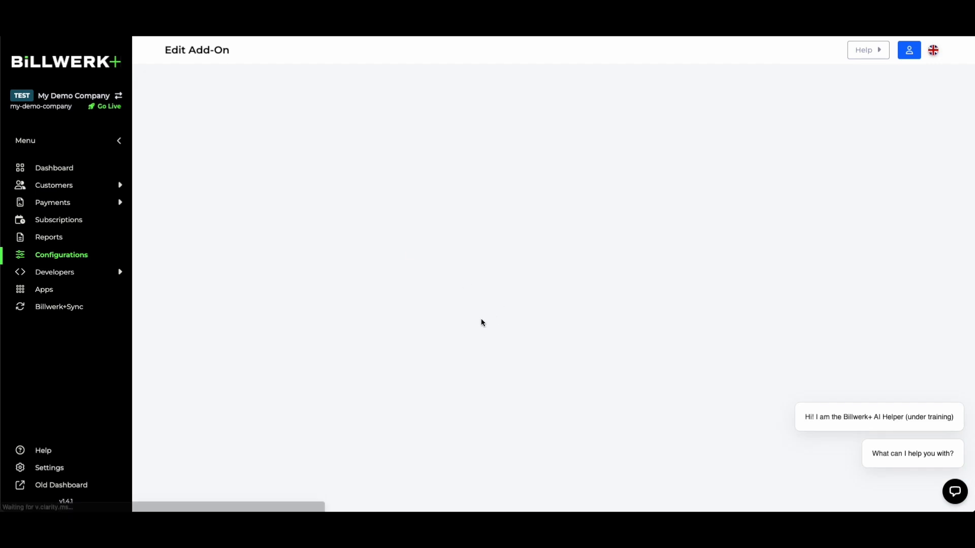
pyautogui.scroll(-9, 510, 321)
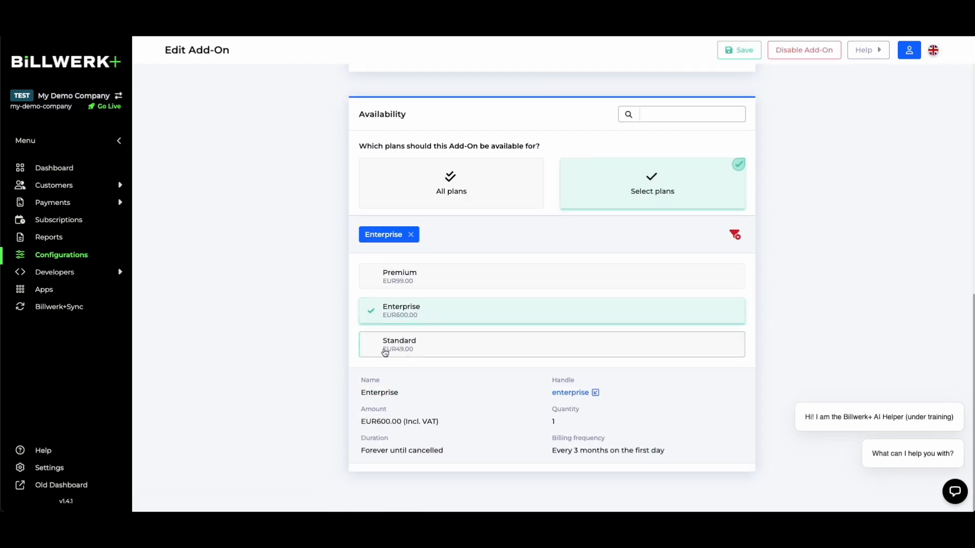
pyautogui.scroll(10, 212, 248)
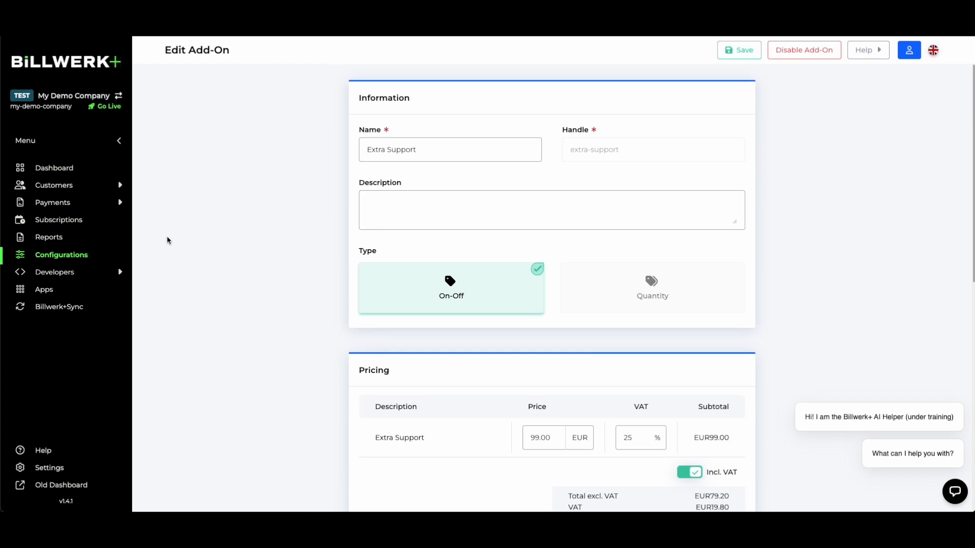
pyautogui.click(73, 255)
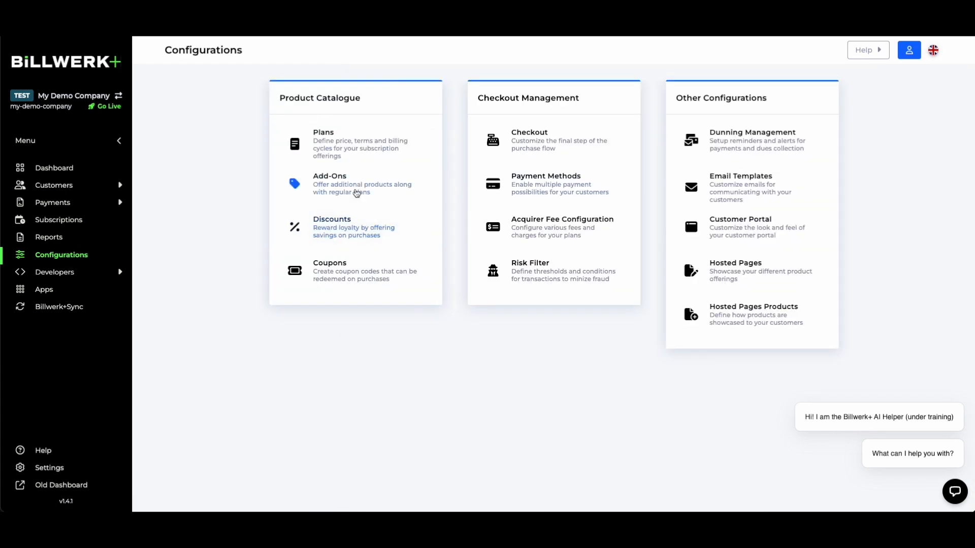
pyautogui.click(359, 191)
# Create a 'VIP Support' add-on priced at 100, available for all plans
pyautogui.click(821, 53)
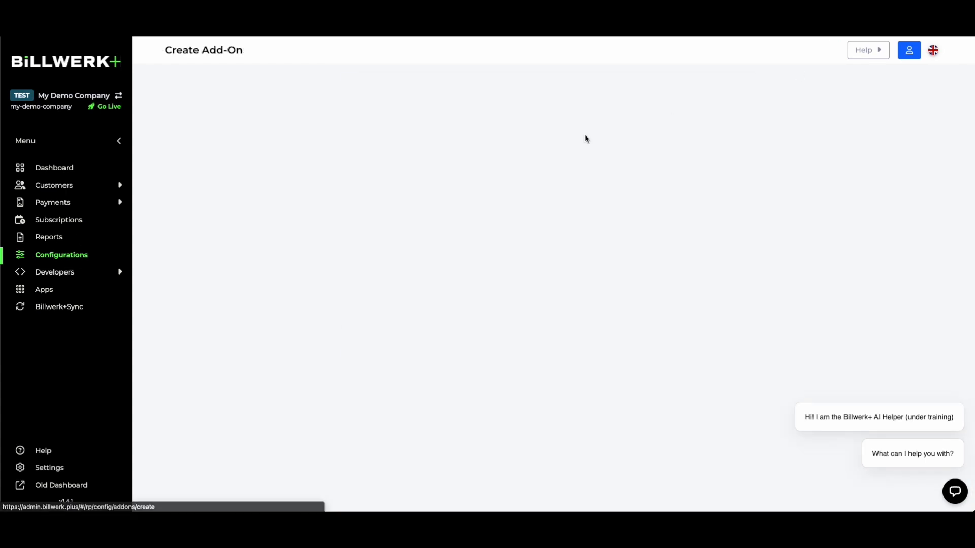
pyautogui.click(427, 159)
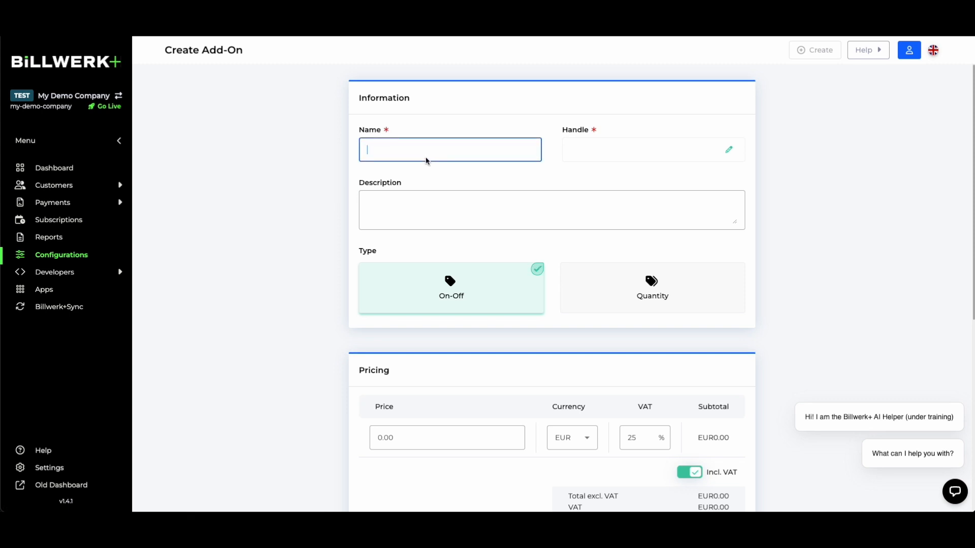
pyautogui.write('VIP Support')
pyautogui.scroll(-1, 786, 239)
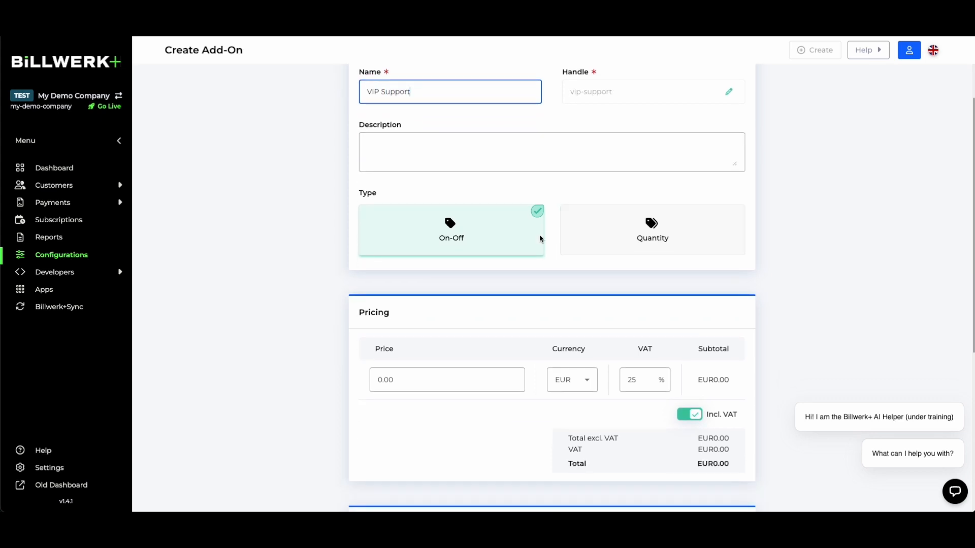
pyautogui.click(448, 381)
pyautogui.doubleClick(448, 381)
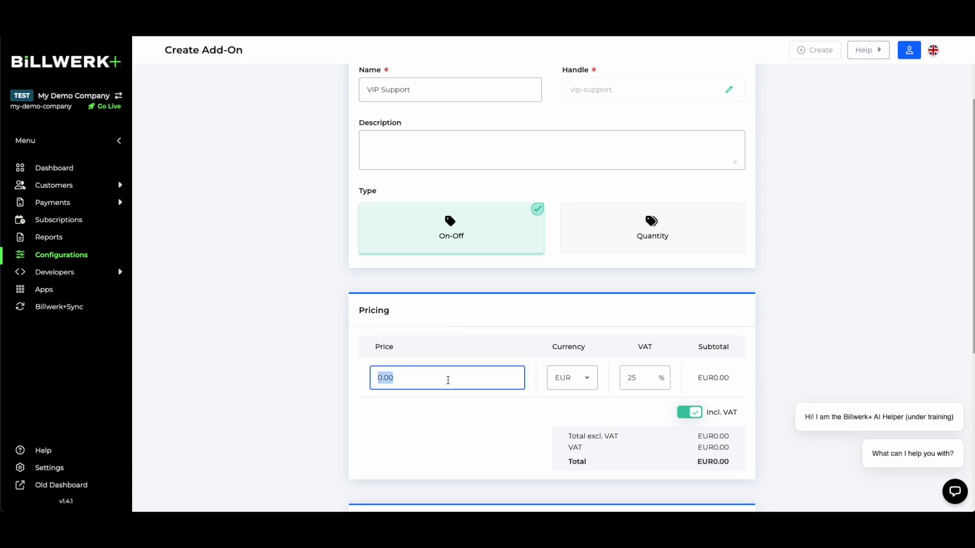
pyautogui.write('100')
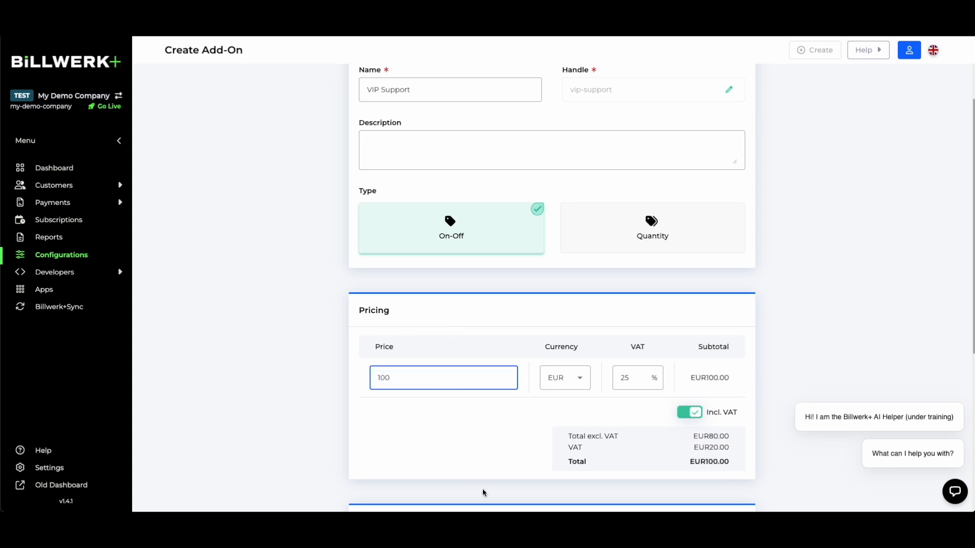
pyautogui.click(485, 469)
pyautogui.scroll(-5, 485, 469)
pyautogui.click(448, 339)
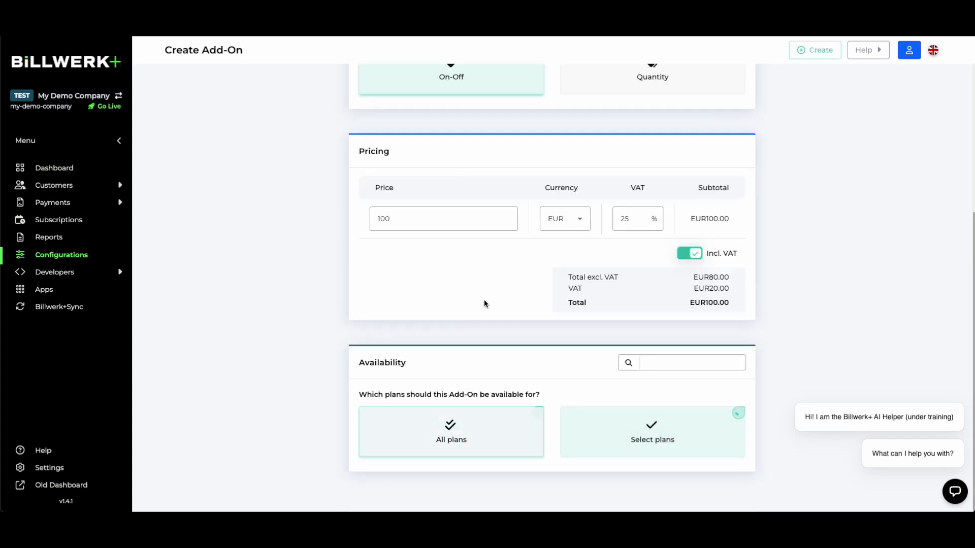
pyautogui.click(814, 49)
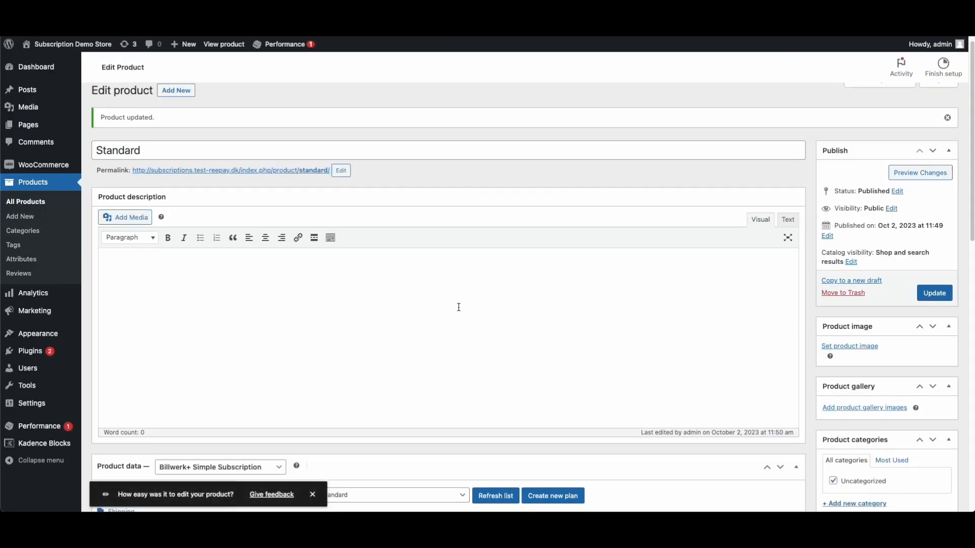
# Reload the product editor, select VIP Support in the Add-ons settings, and save the product
pyautogui.scroll(-4, 459, 307)
pyautogui.rightClick(385, 247)
pyautogui.click(408, 277)
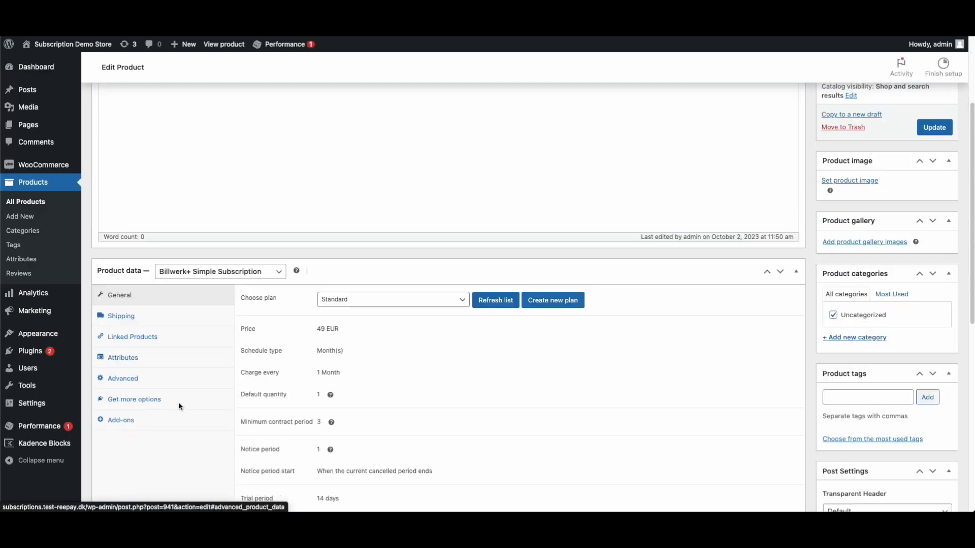
pyautogui.scroll(-5, 154, 212)
pyautogui.click(121, 180)
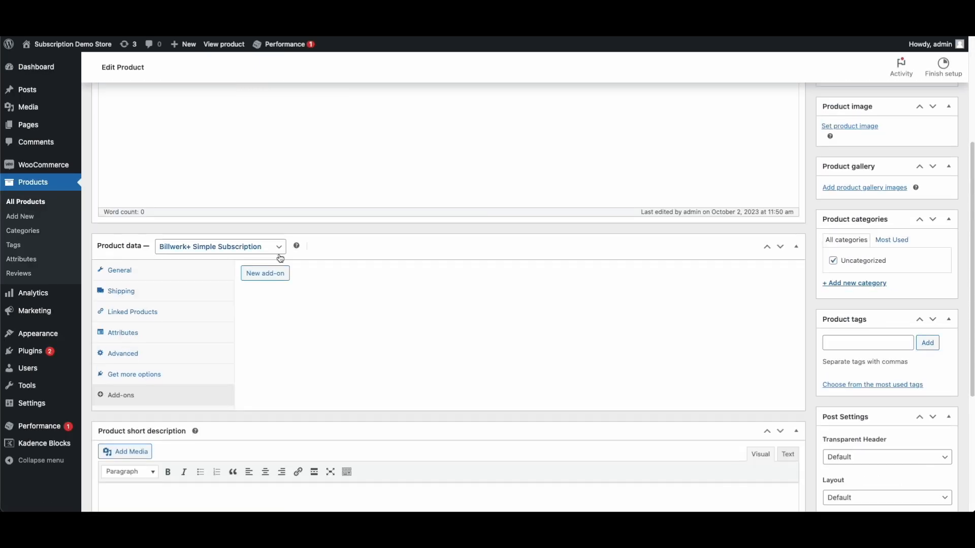
pyautogui.click(330, 305)
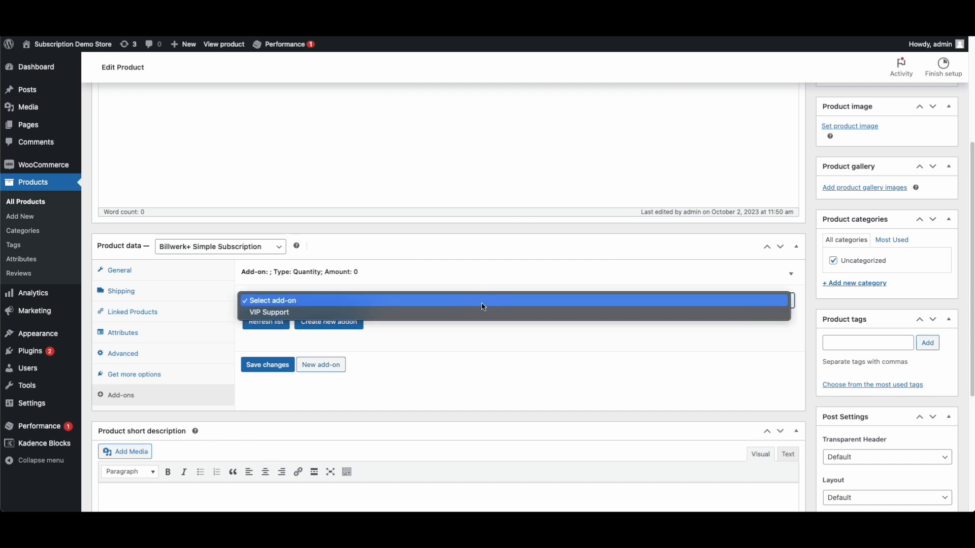
pyautogui.click(269, 313)
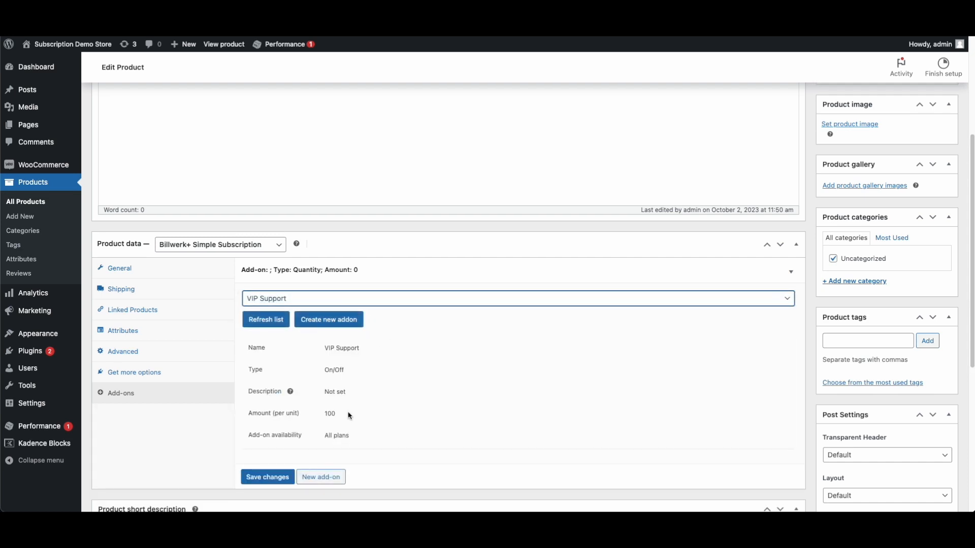
pyautogui.scroll(-3, 320, 406)
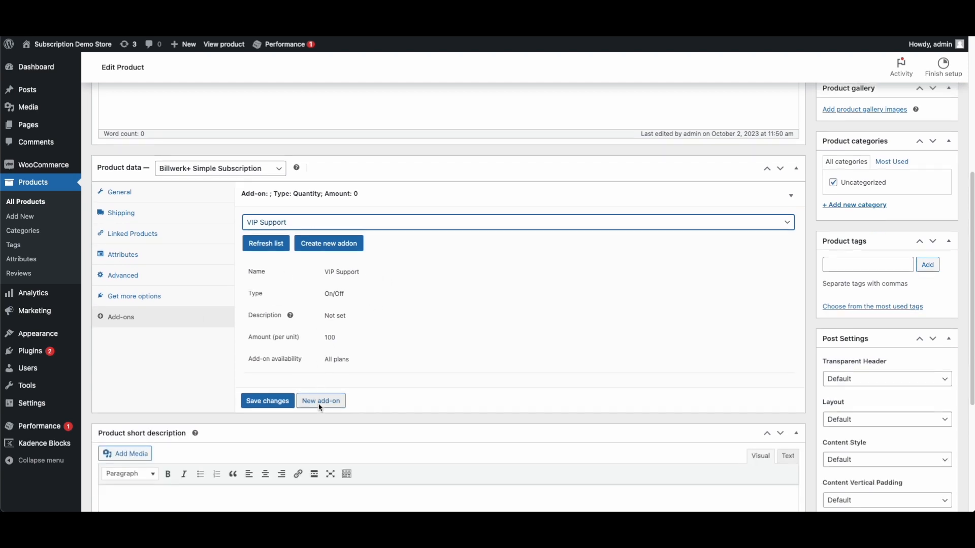
pyautogui.click(276, 379)
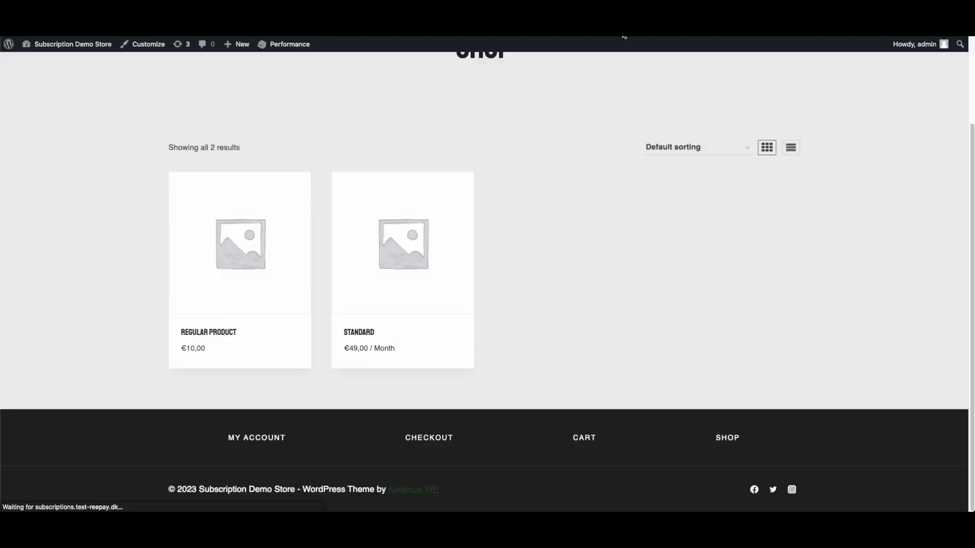
# Open the Standard product page and tick the VIP Support add-on option
pyautogui.moveTo(467, 281)
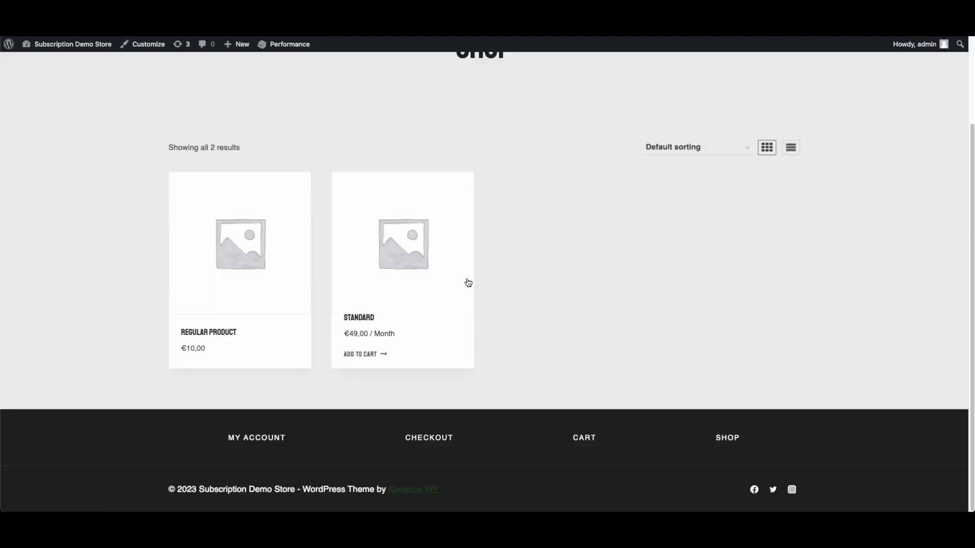
pyautogui.click(402, 267)
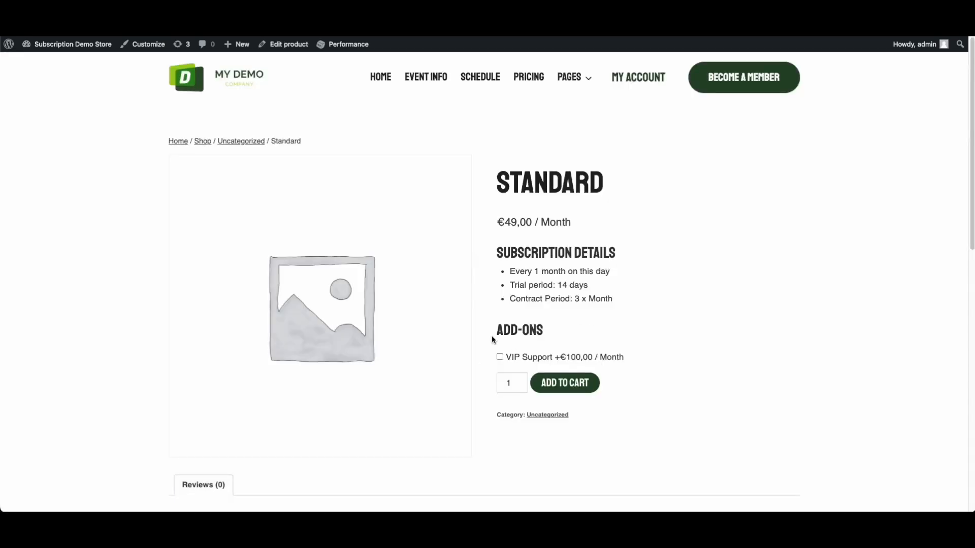
pyautogui.moveTo(498, 333); pyautogui.dragTo(549, 340)
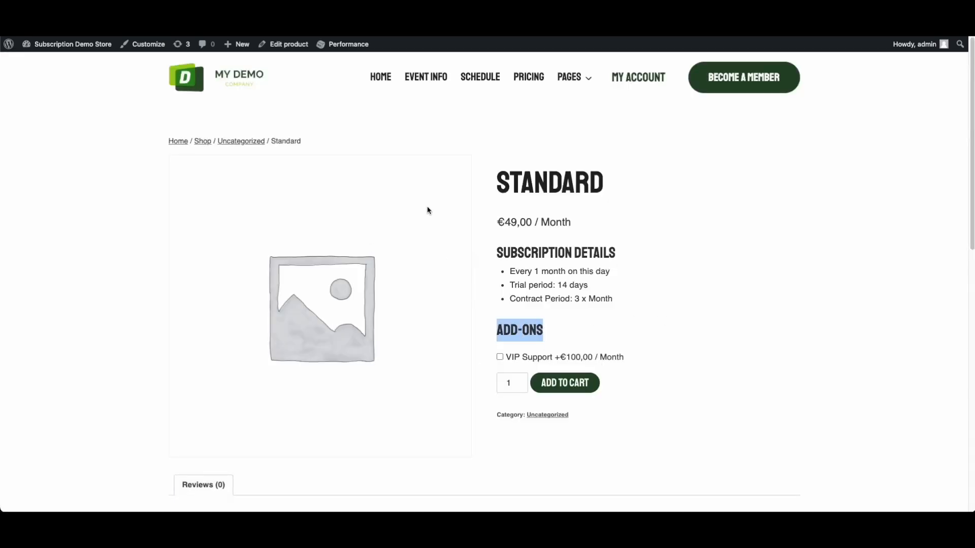
pyautogui.click(500, 358)
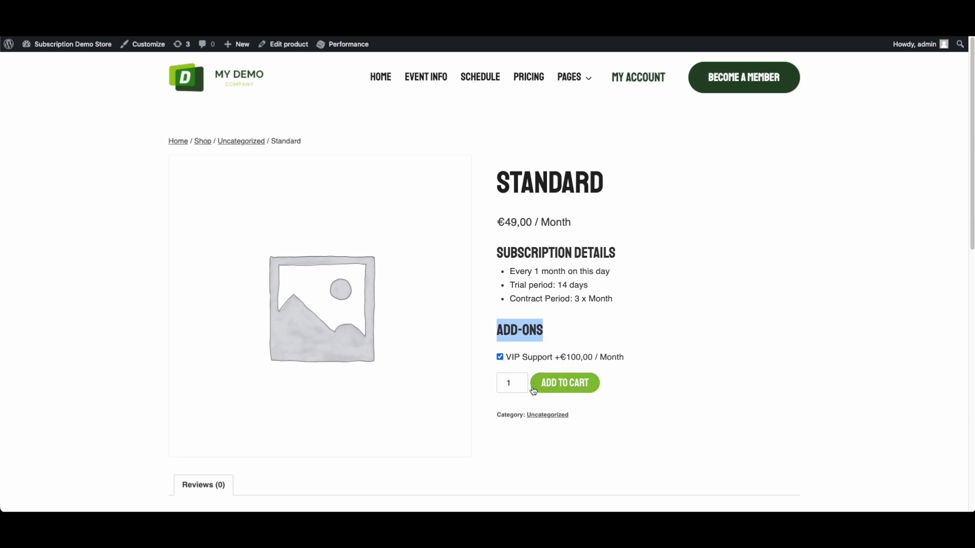
pyautogui.click(500, 359)
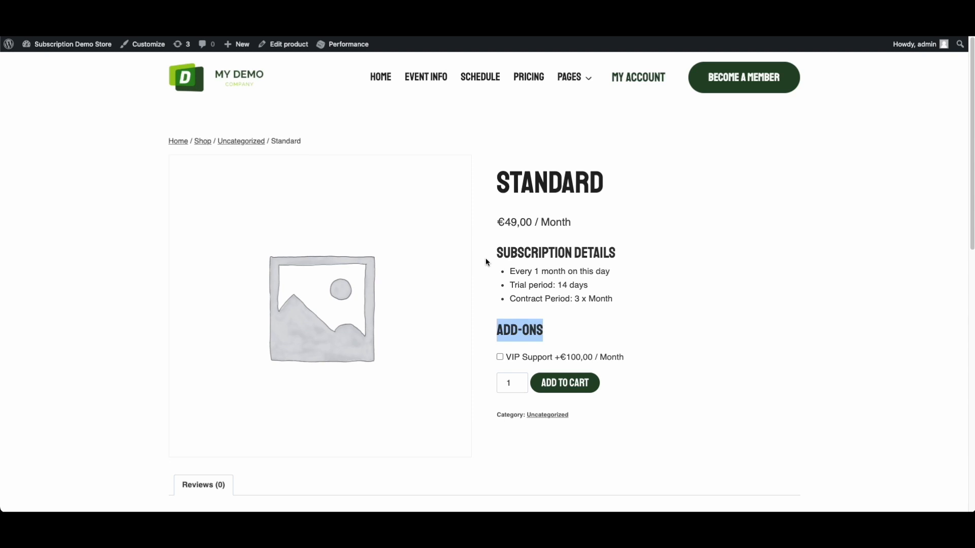
pyautogui.moveTo(486, 260); pyautogui.dragTo(645, 272)
pyautogui.click(637, 274)
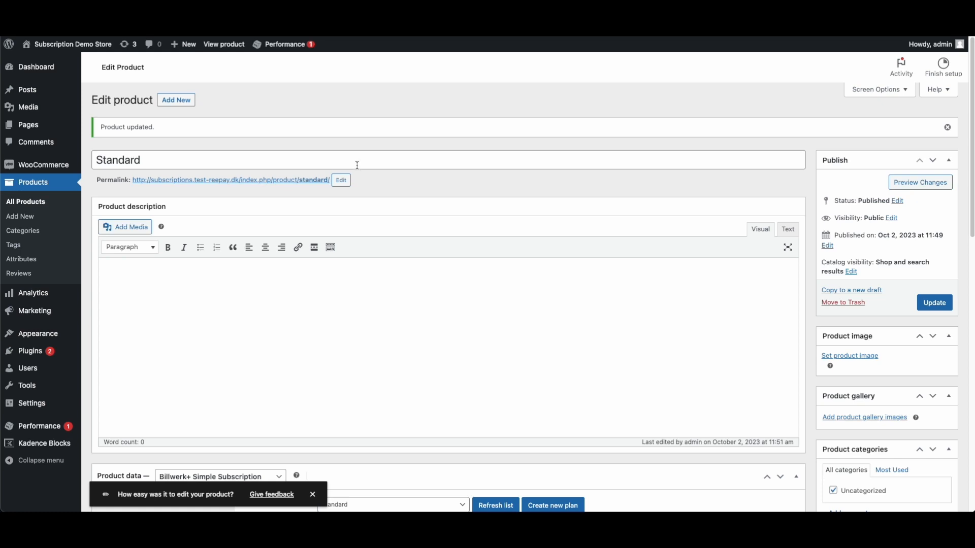
# Return to the admin's All Products list
pyautogui.scroll(-3, 357, 165)
pyautogui.scroll(-3, 373, 193)
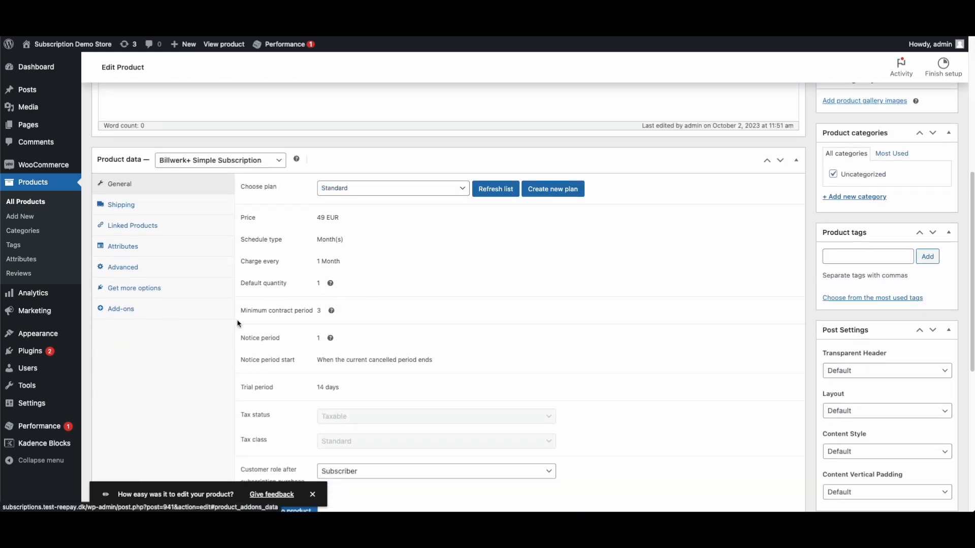
pyautogui.click(32, 203)
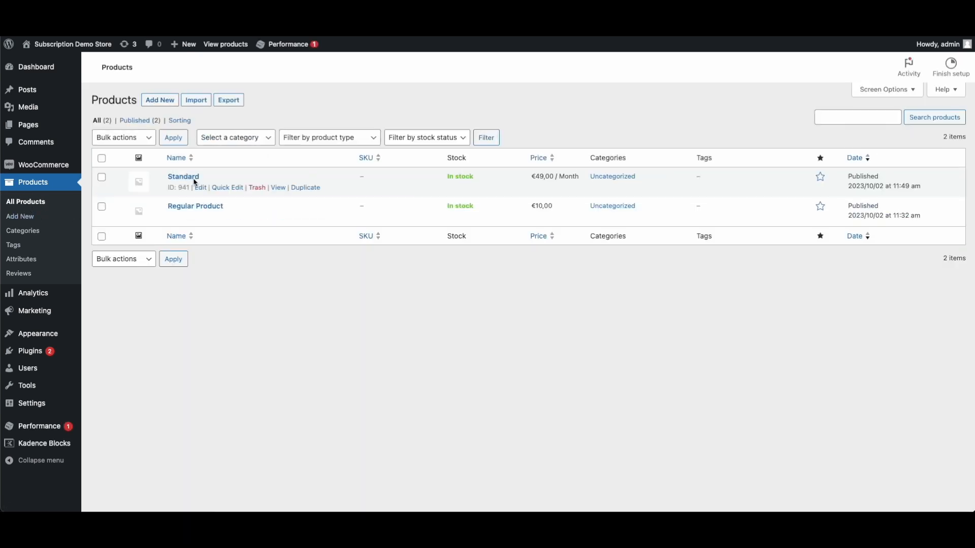
# Quick-edit the Standard product's title to 'Standard – Simple' and update it
pyautogui.click(227, 188)
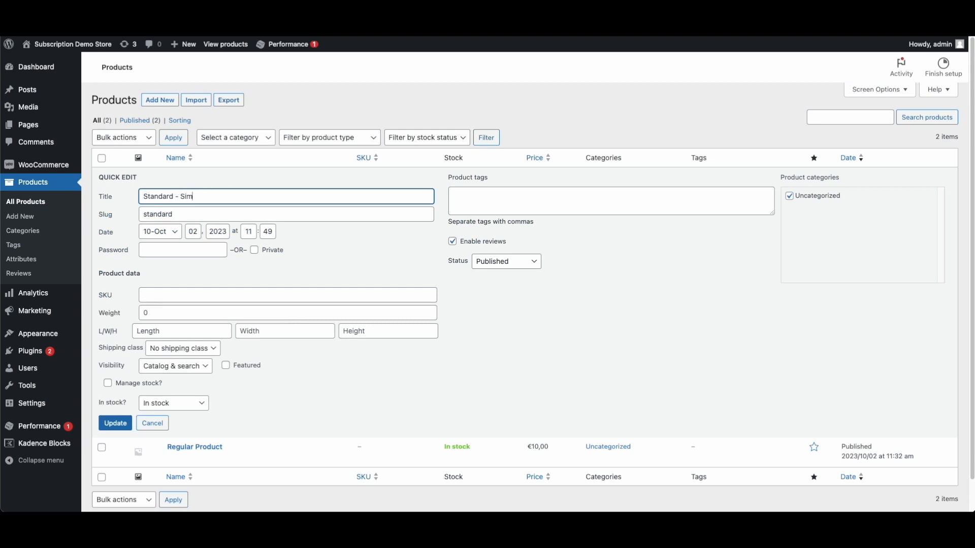
pyautogui.click(115, 423)
pyautogui.click(159, 99)
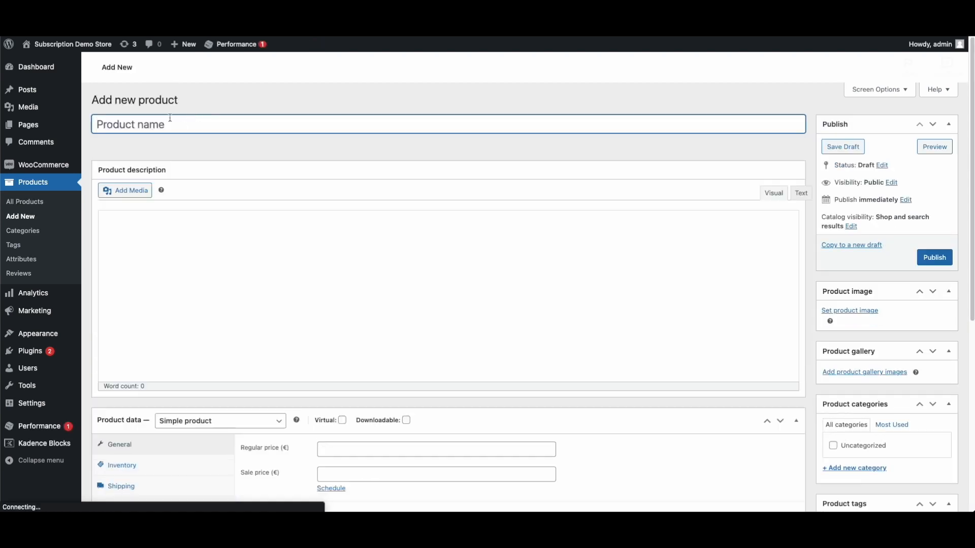
# Publish a new 'Variable Subscription' product of type Billwerk+ Variable Subscription
pyautogui.write('Premium -')
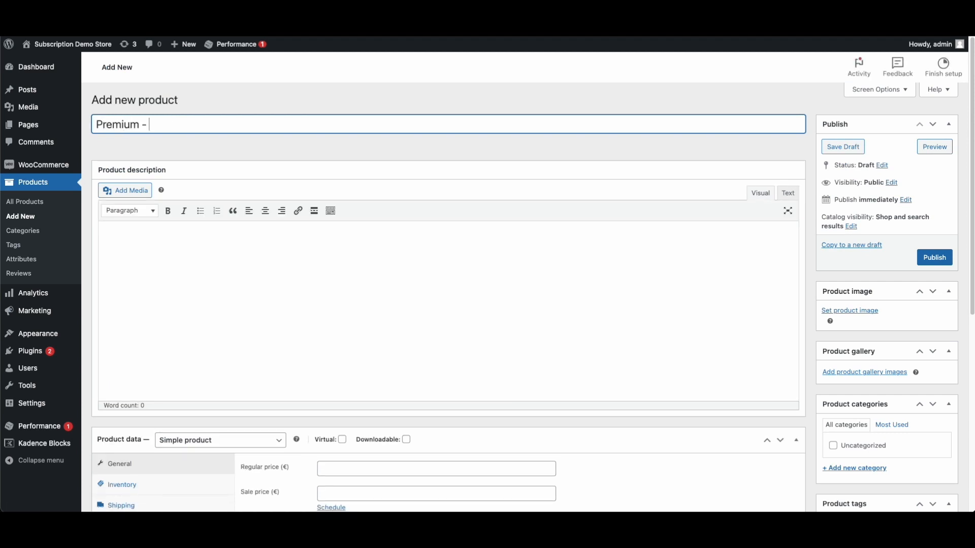
pyautogui.hotkey('ctrl', 'a')
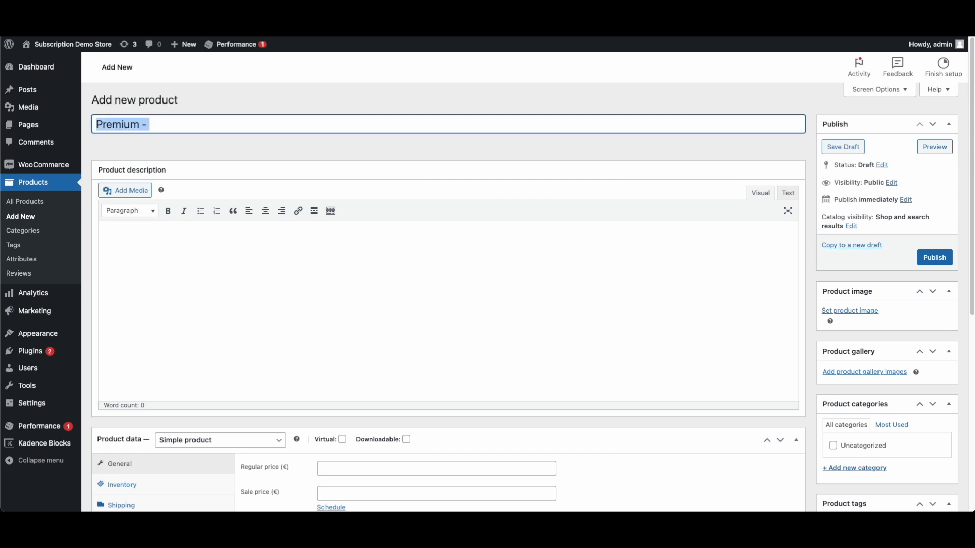
pyautogui.write('V')
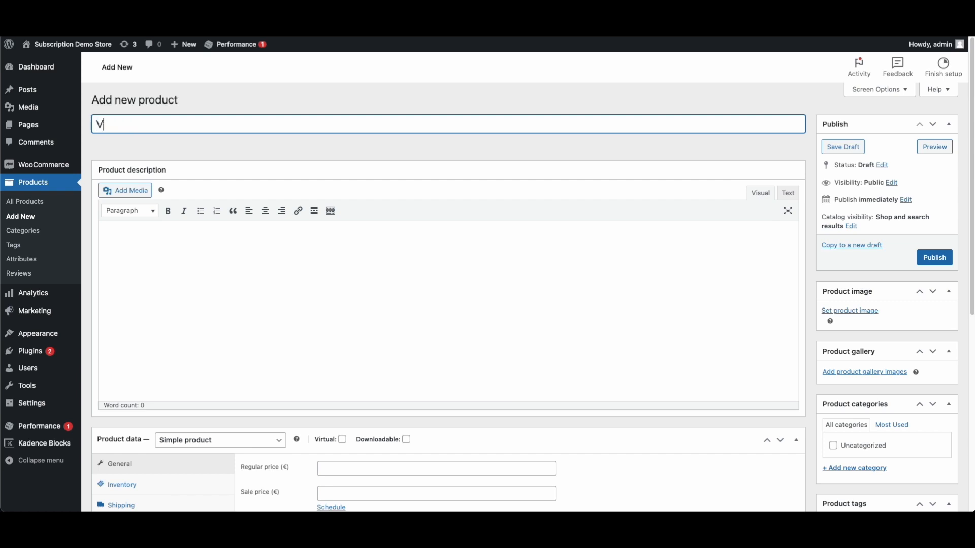
pyautogui.click(216, 441)
pyautogui.click(213, 499)
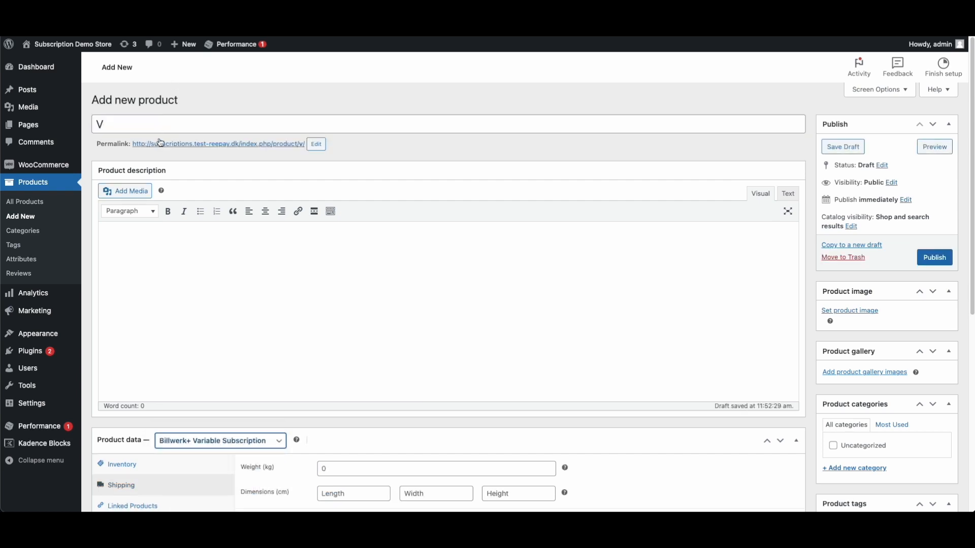
pyautogui.click(156, 123)
pyautogui.write('ar')
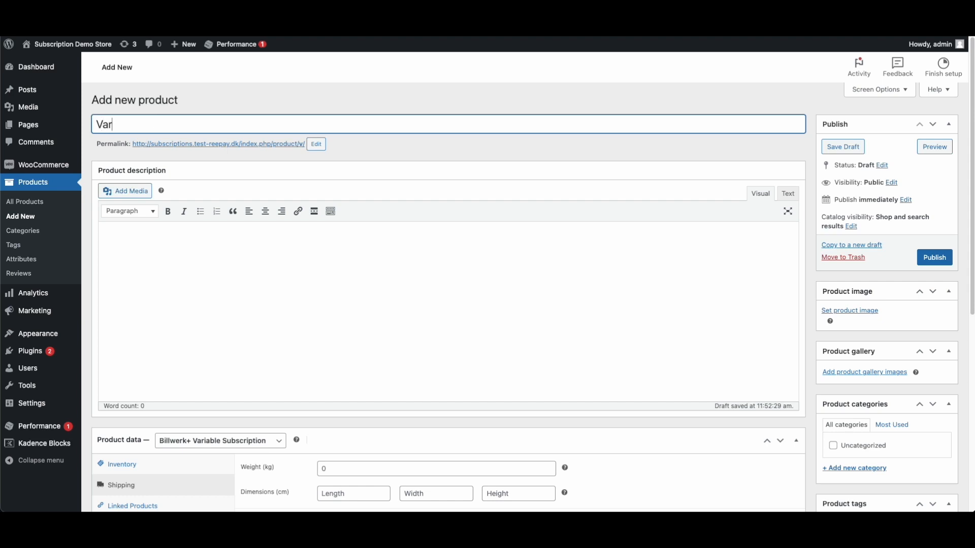
pyautogui.write('iable Subscription')
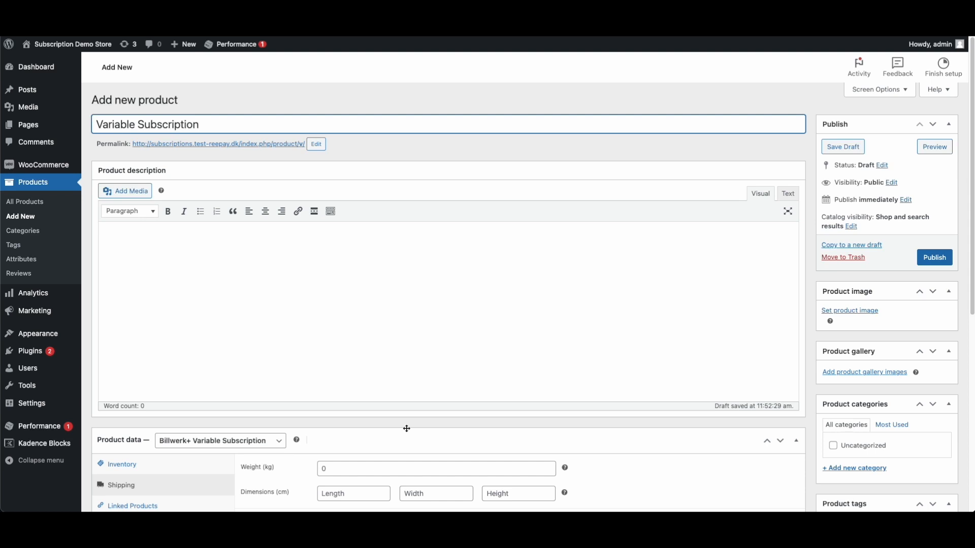
pyautogui.click(407, 429)
pyautogui.scroll(-2, 318, 393)
pyautogui.click(354, 377)
pyautogui.scroll(-3, 255, 397)
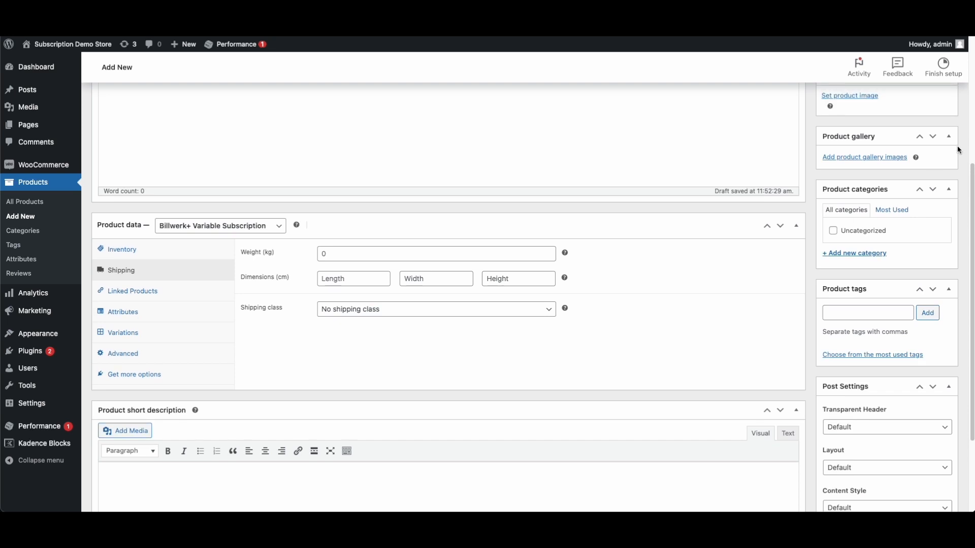
pyautogui.scroll(2, 955, 148)
pyautogui.click(935, 128)
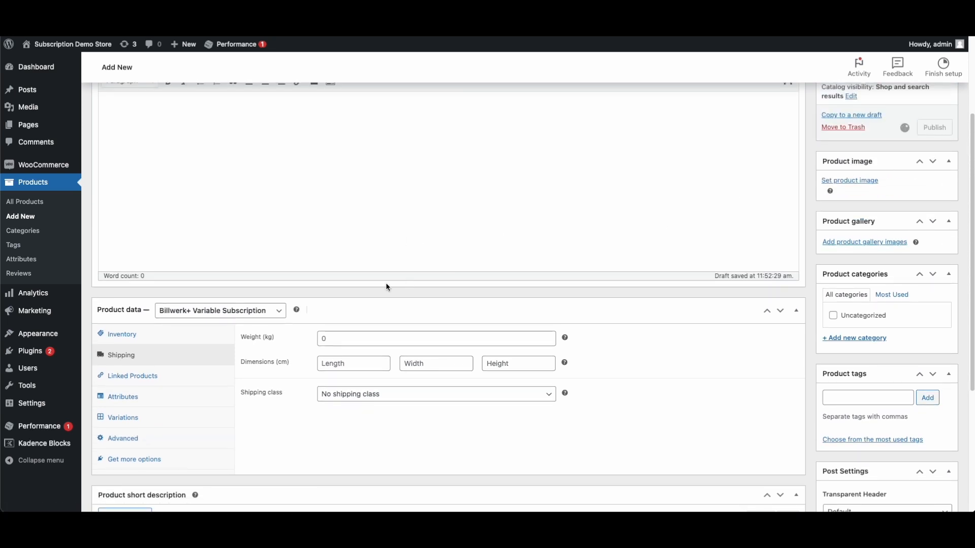
pyautogui.scroll(-4, 337, 342)
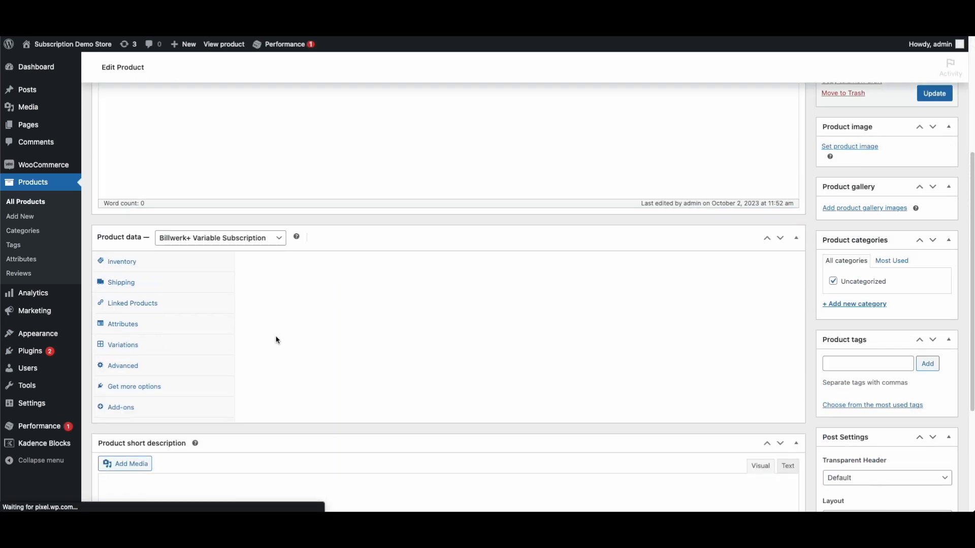
# Add a Plan attribute with values Premium and Enterprise and save it
pyautogui.click(122, 225)
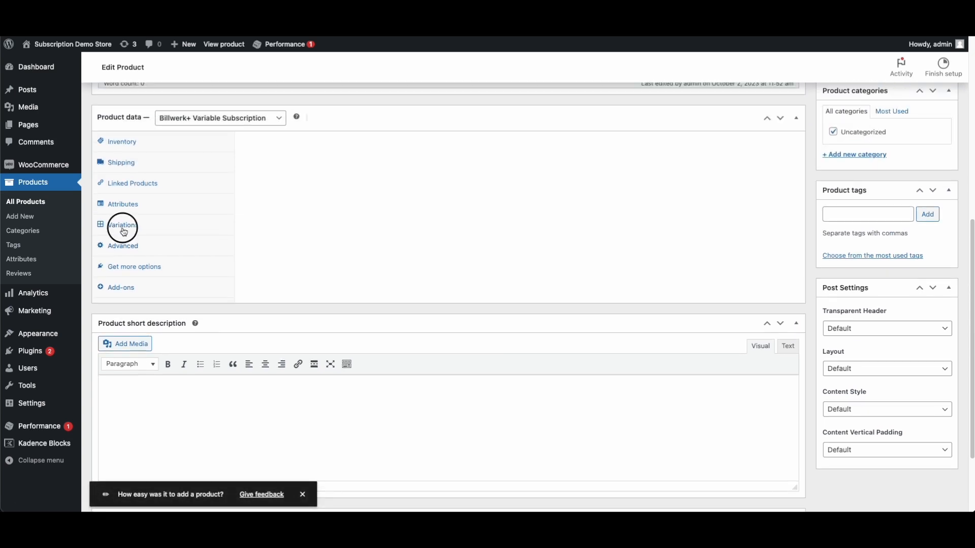
pyautogui.scroll(2, 337, 281)
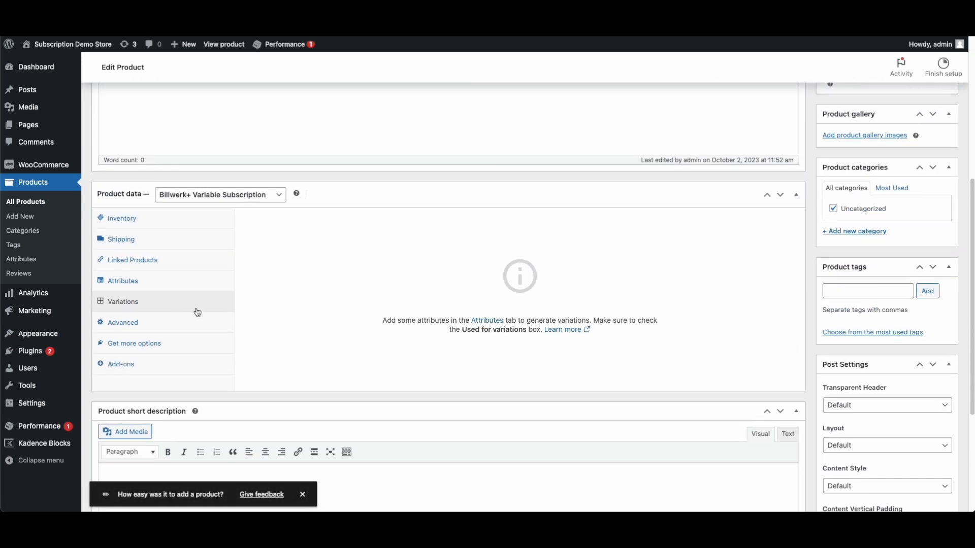
pyautogui.click(135, 286)
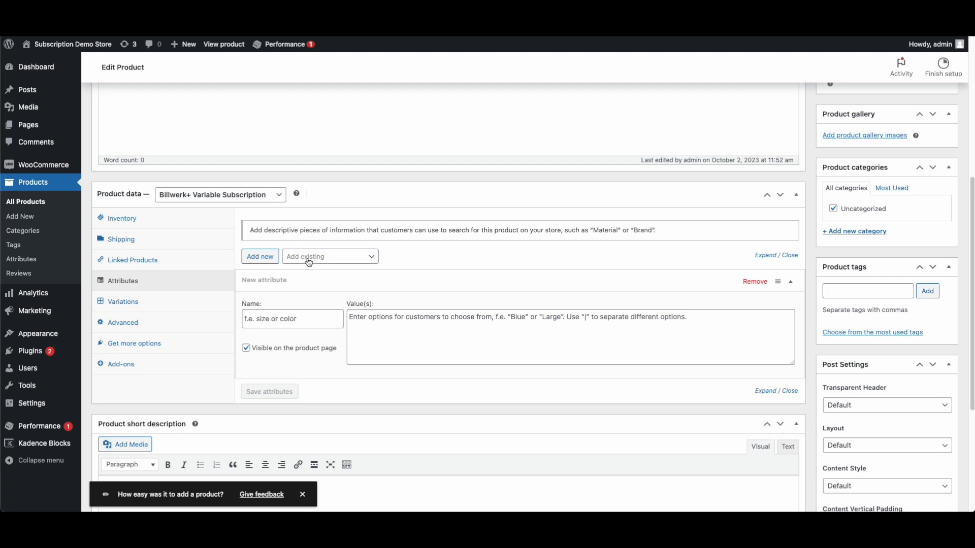
pyautogui.click(274, 320)
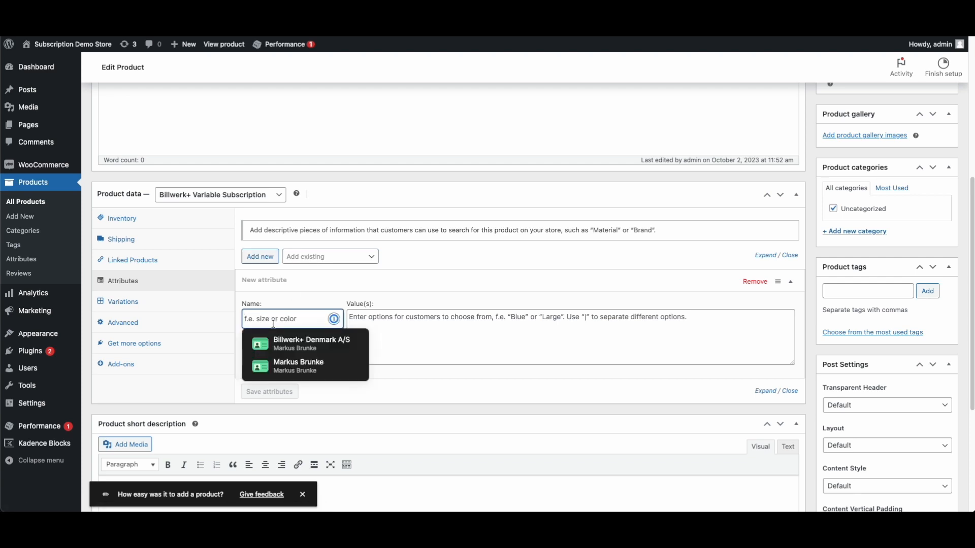
pyautogui.write('Plan')
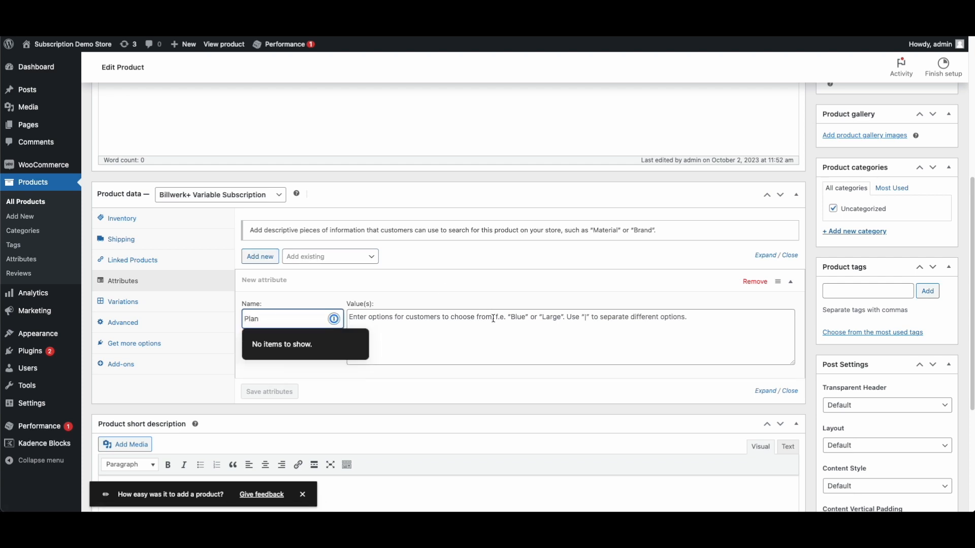
pyautogui.click(494, 320)
pyautogui.write('Premium')
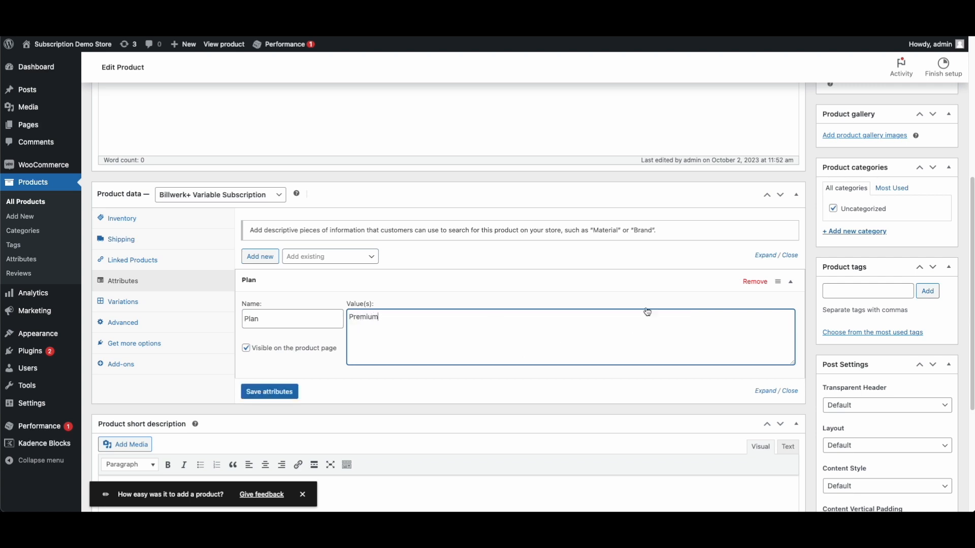
pyautogui.hotkey('alt', 'BackSpace')
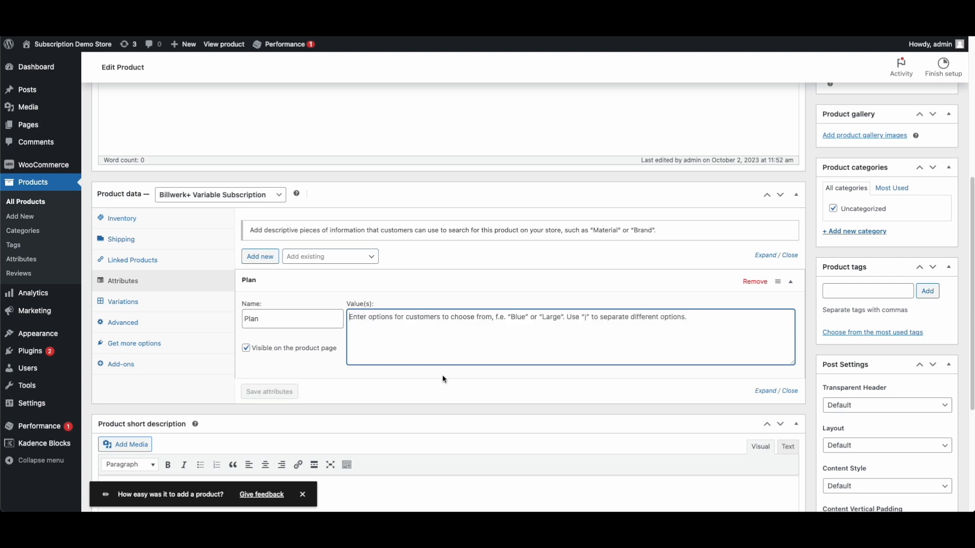
pyautogui.click(584, 318)
pyautogui.write('Premium')
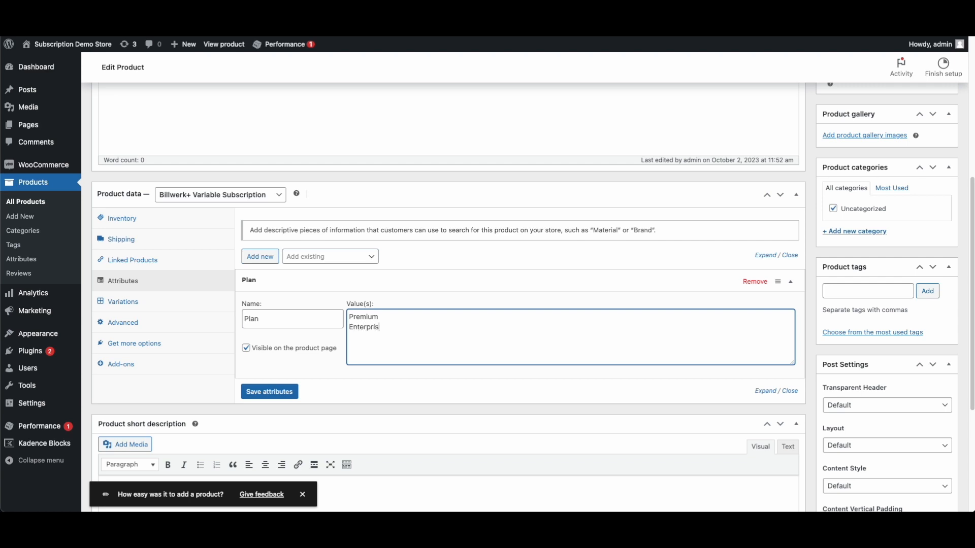
pyautogui.click(269, 391)
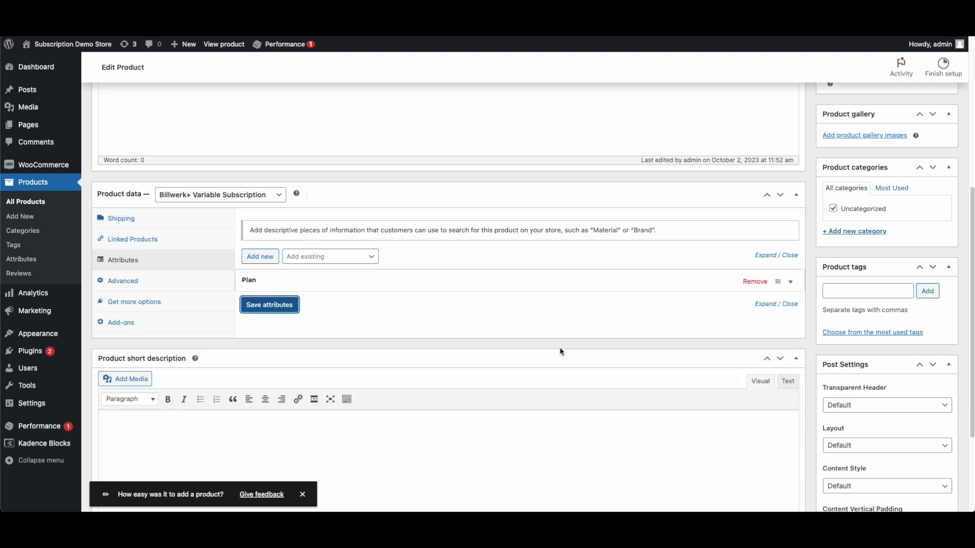
# Mark the Plan attribute as used for variations and save the attributes
pyautogui.click(463, 282)
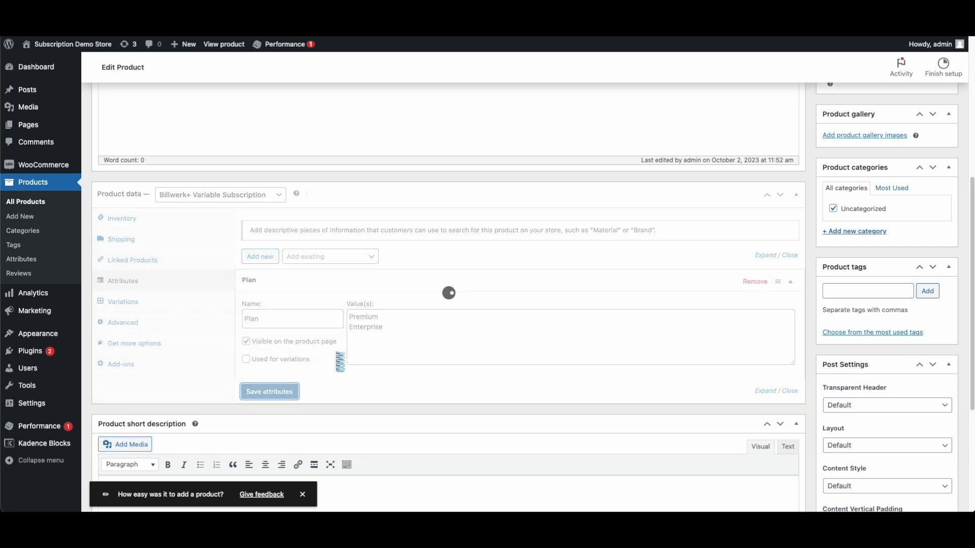
pyautogui.click(137, 302)
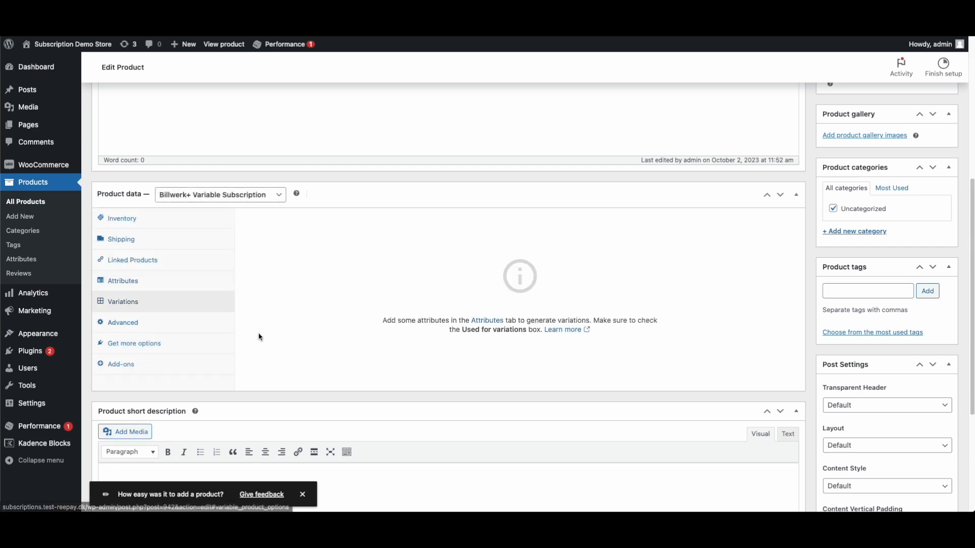
pyautogui.click(140, 278)
pyautogui.click(305, 359)
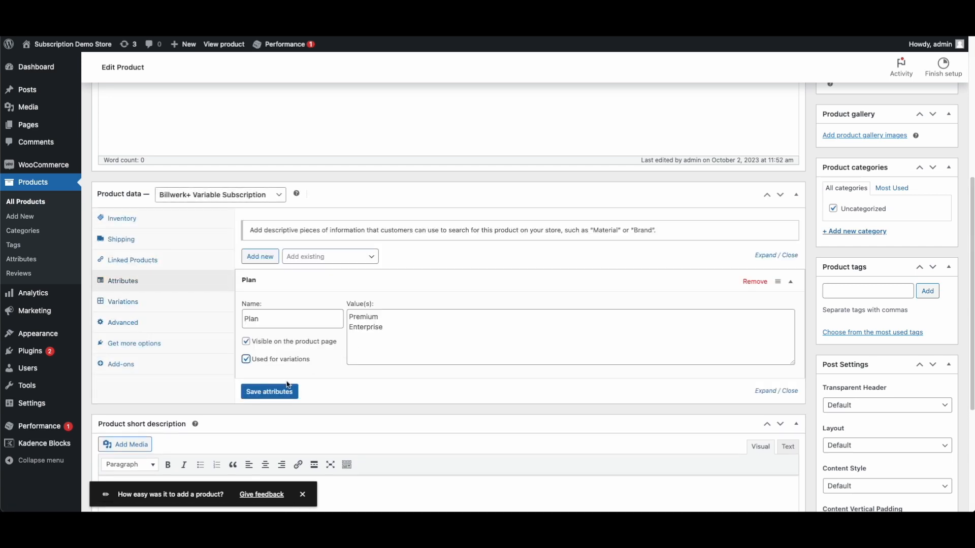
pyautogui.click(270, 393)
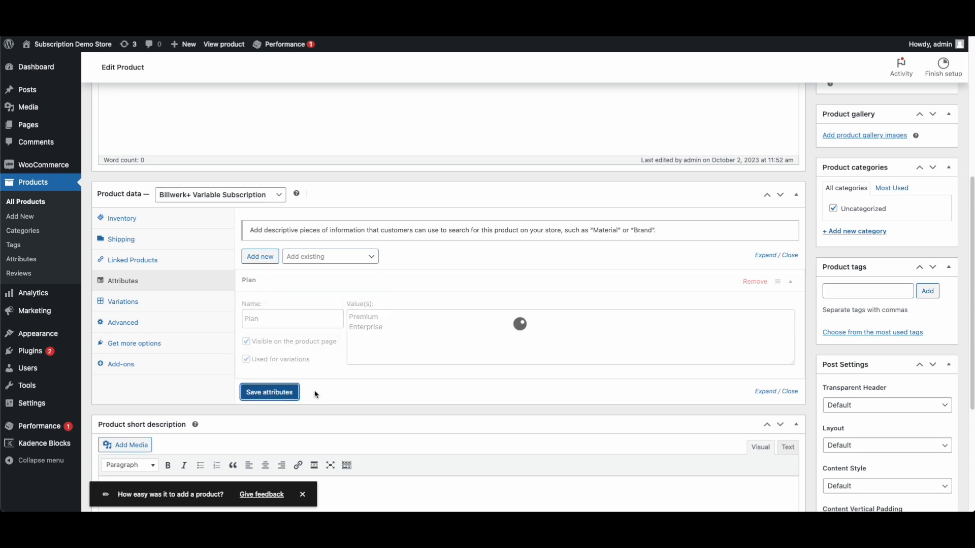
pyautogui.click(117, 281)
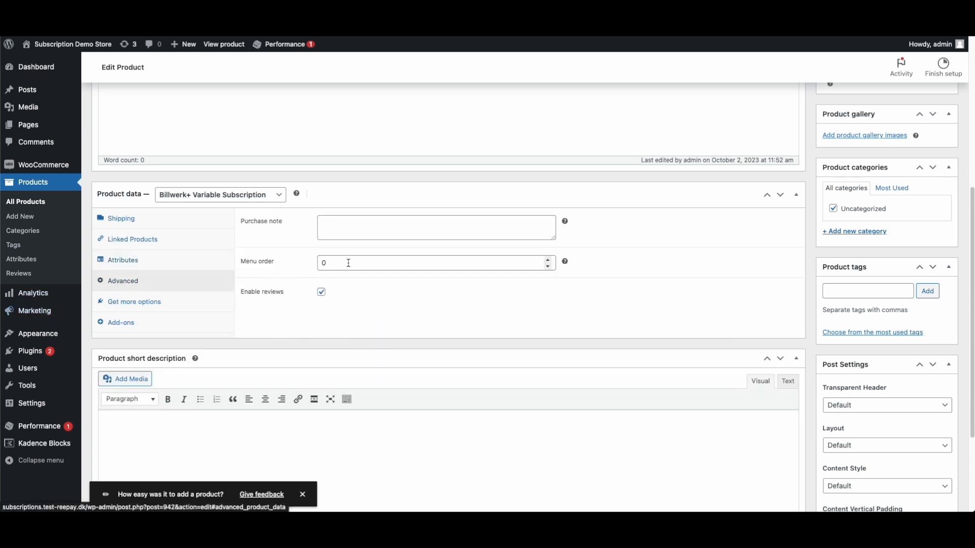
# Generate variations from the Plan attribute, producing variation #943
pyautogui.click(139, 303)
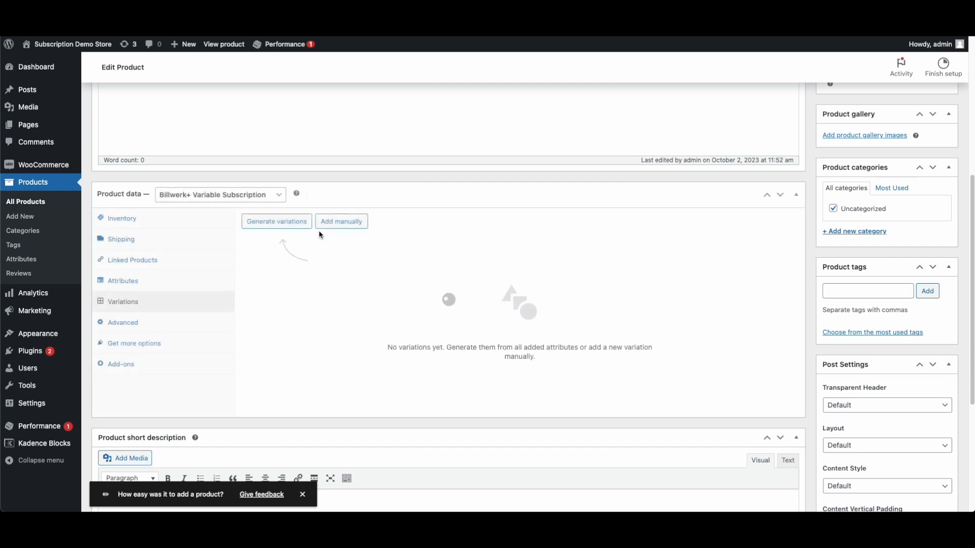
pyautogui.click(293, 229)
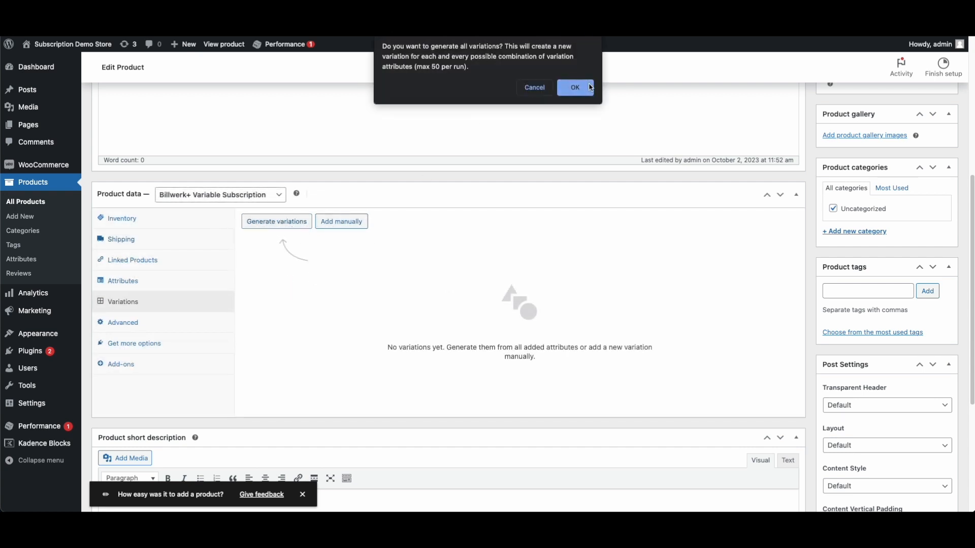
pyautogui.click(576, 88)
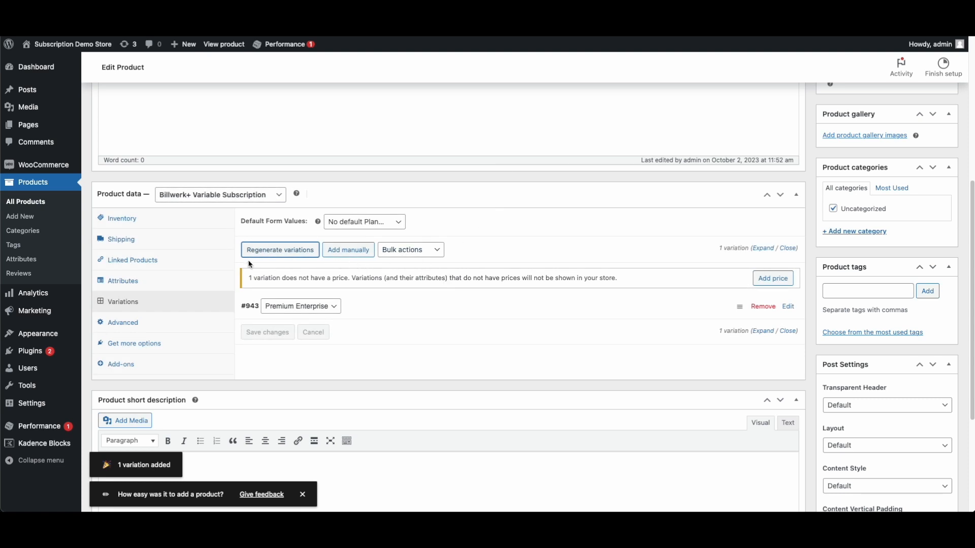
pyautogui.click(300, 309)
pyautogui.click(468, 307)
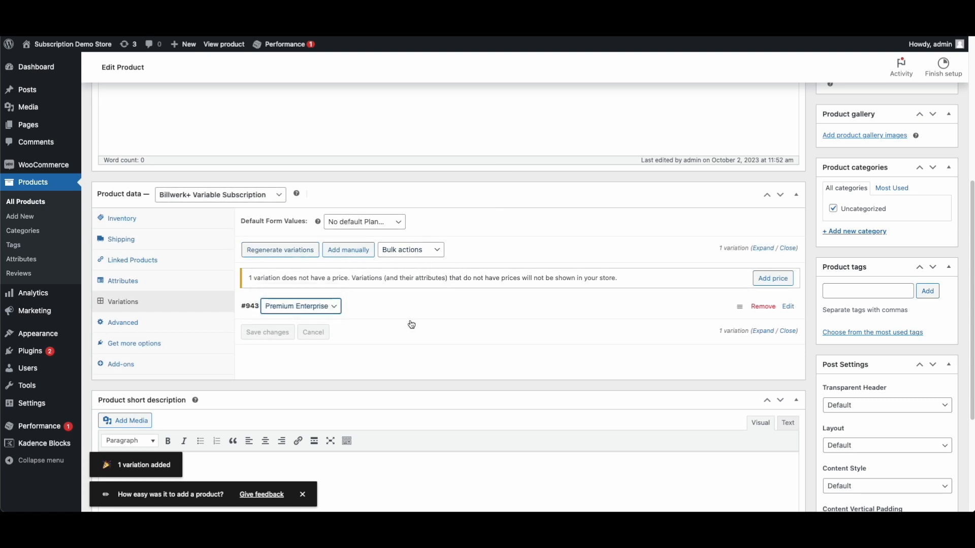
# Delete Enterprise from the Plan values, save, and reopen Variations
pyautogui.click(138, 280)
pyautogui.click(437, 288)
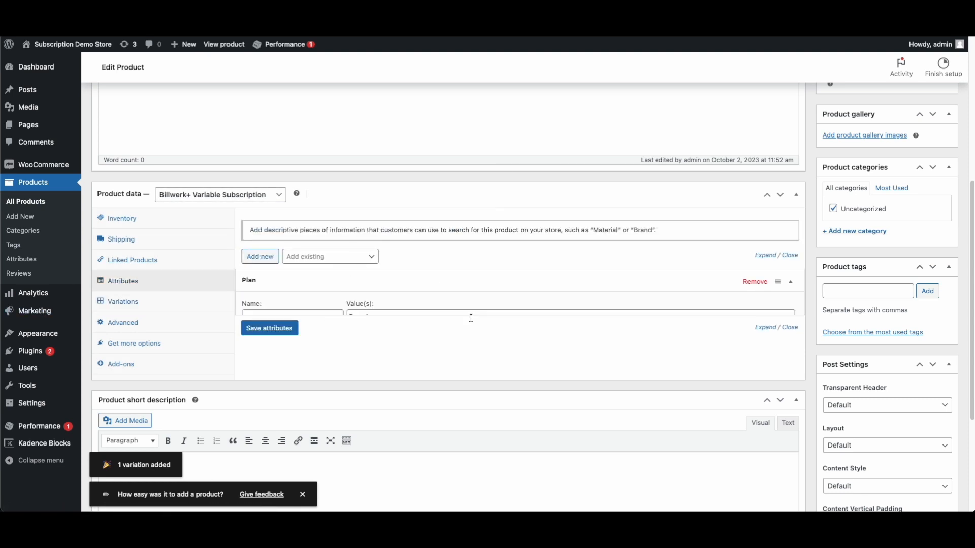
pyautogui.doubleClick(388, 327)
pyautogui.press('BackSpace')
pyautogui.press('BackSpace')
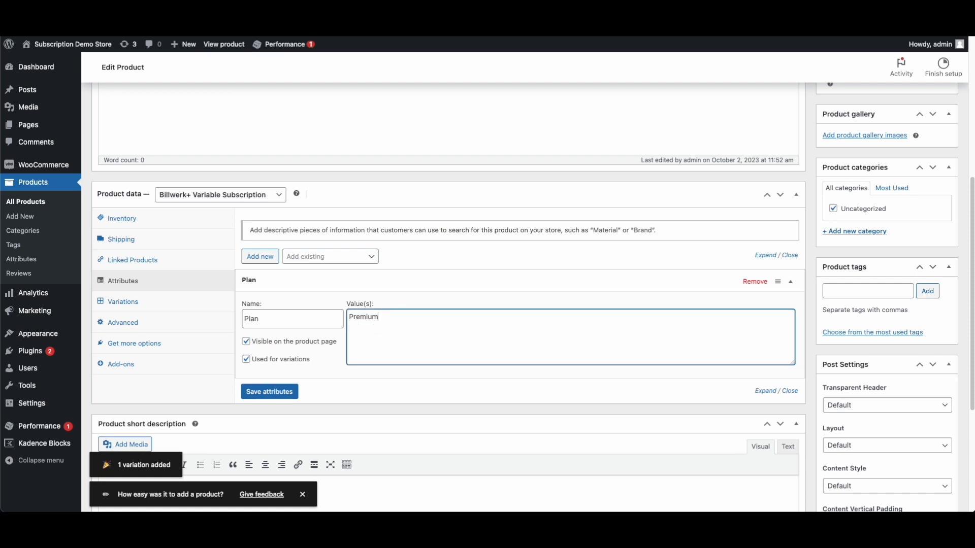
pyautogui.click(270, 392)
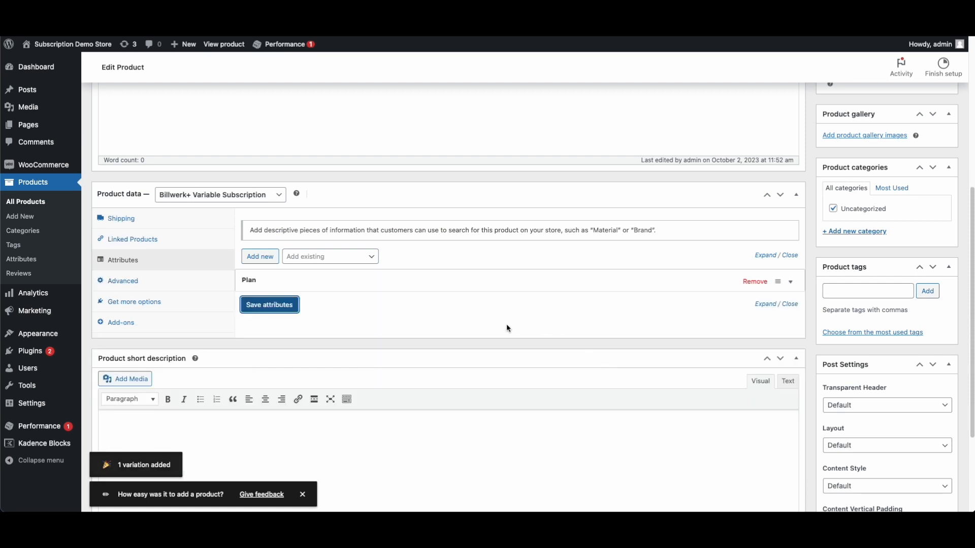
pyautogui.click(474, 283)
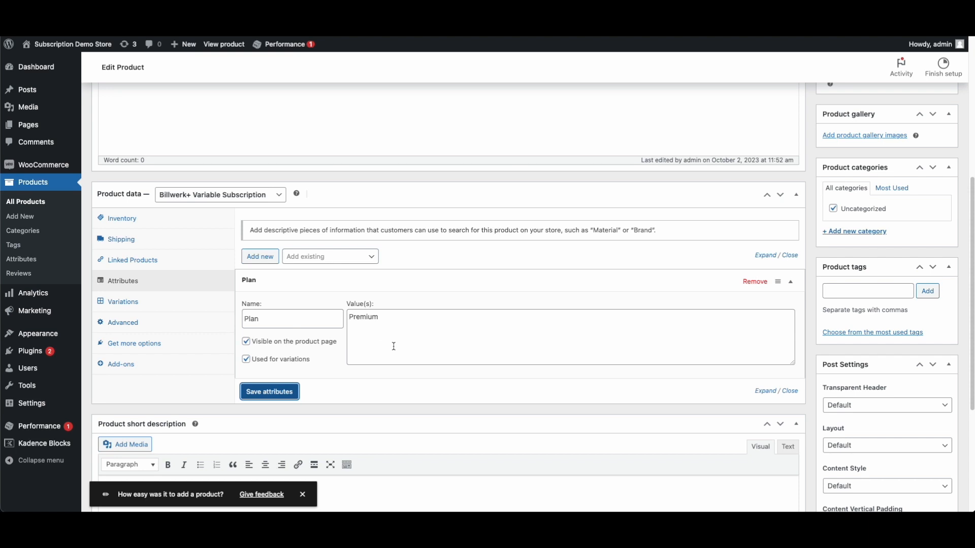
pyautogui.click(178, 307)
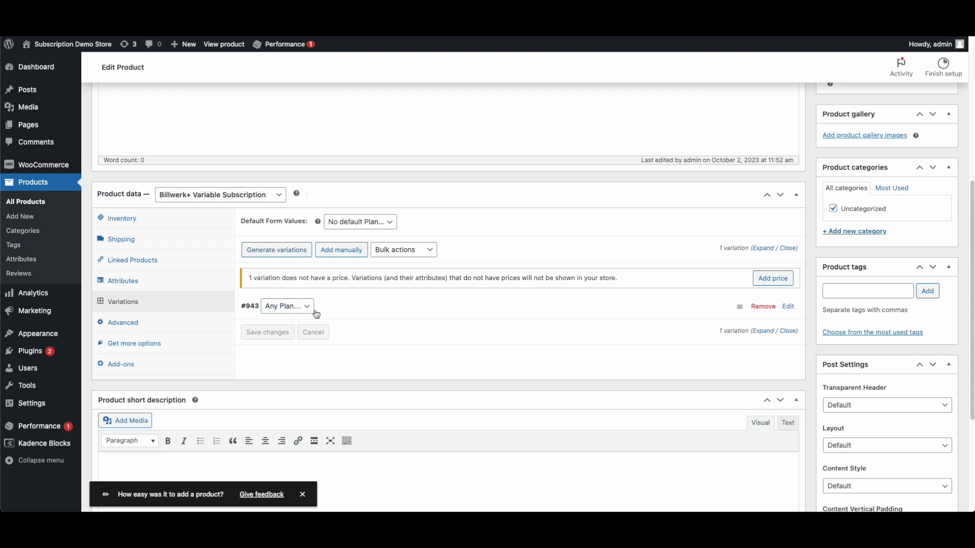
# Set variation #943's Plan to Premium and save it
pyautogui.click(289, 308)
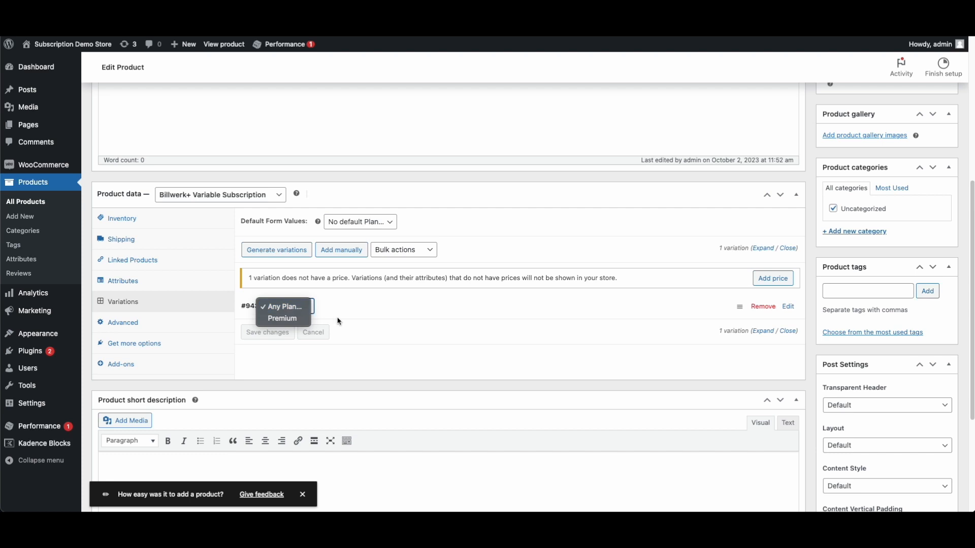
pyautogui.click(282, 319)
pyautogui.click(269, 334)
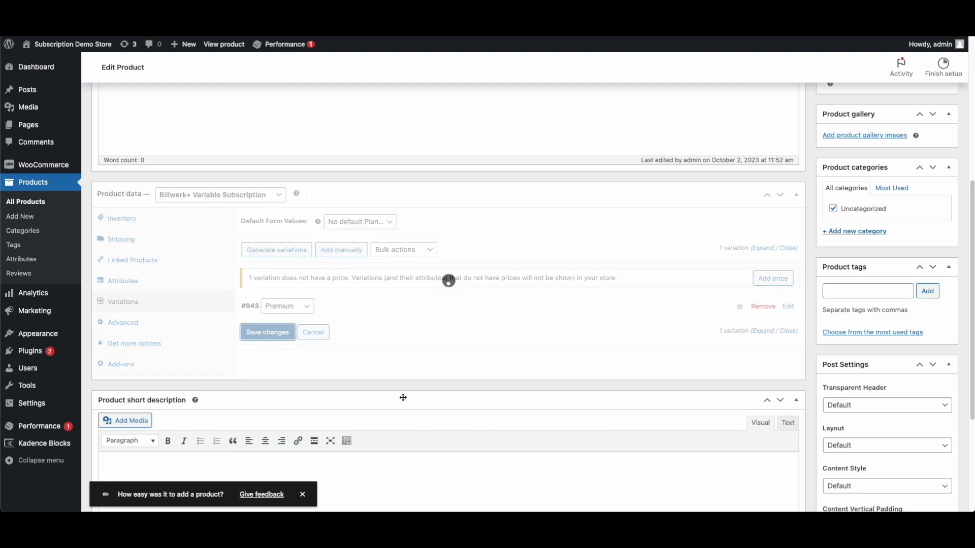
# Link the Billwerk+ Premium plan to variation #943 with Subscriber role after purchase
pyautogui.click(371, 311)
pyautogui.scroll(-3, 434, 382)
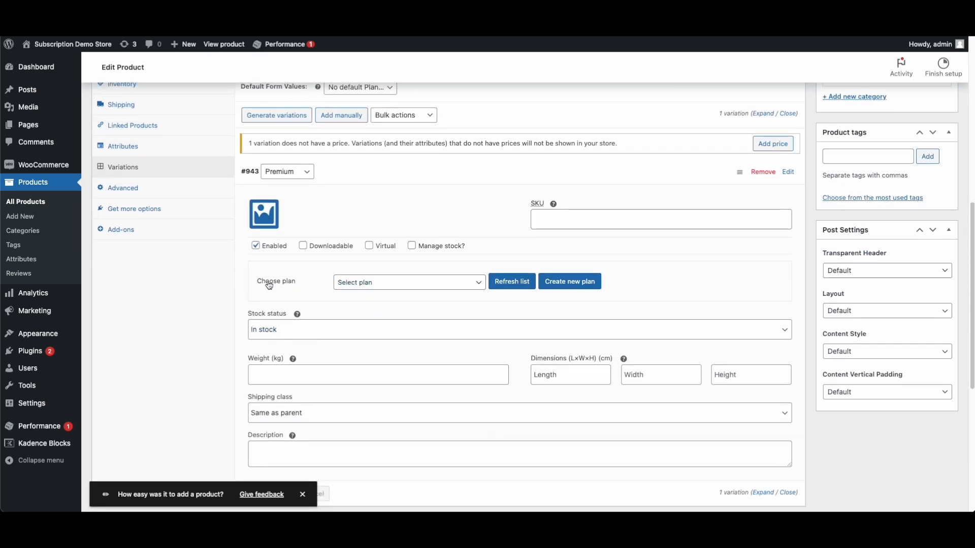
pyautogui.click(375, 287)
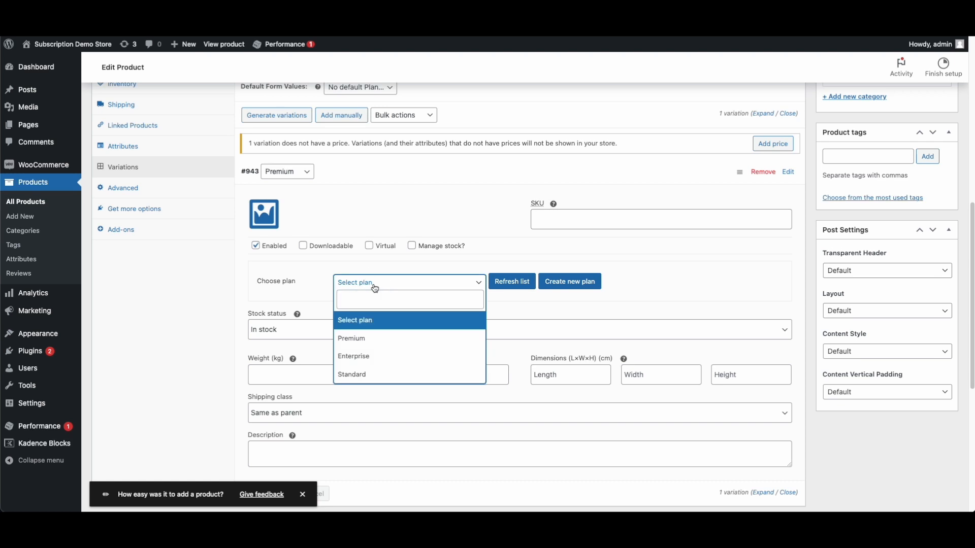
pyautogui.click(353, 337)
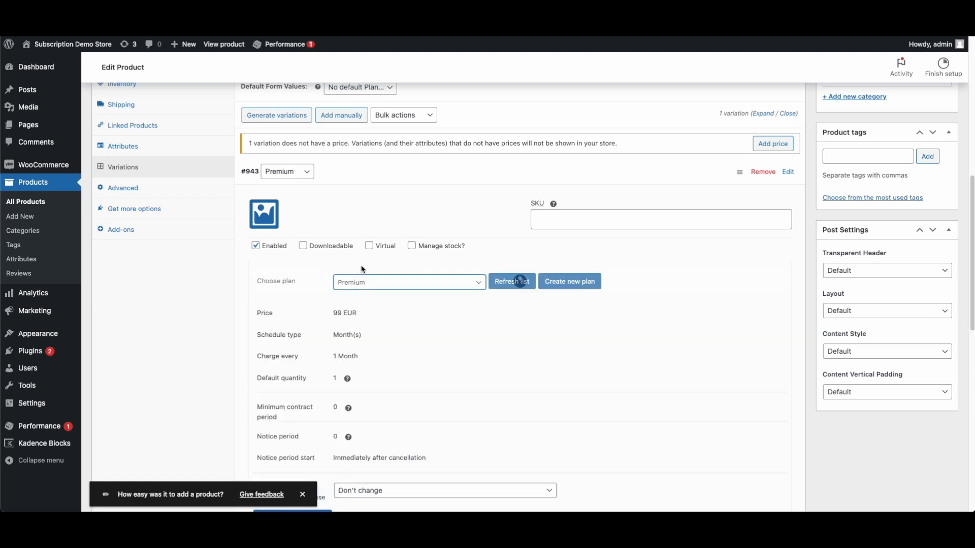
pyautogui.scroll(1, 488, 291)
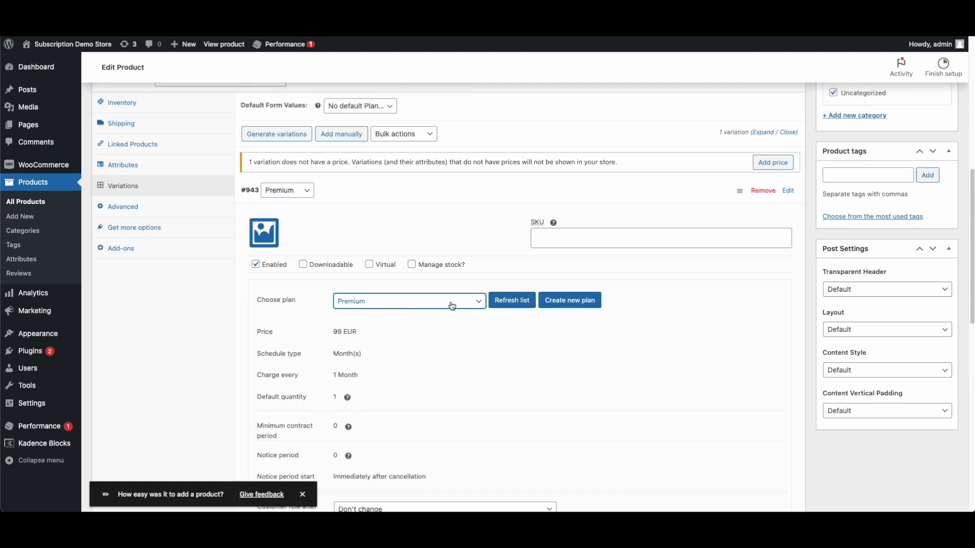
pyautogui.scroll(-5, 501, 342)
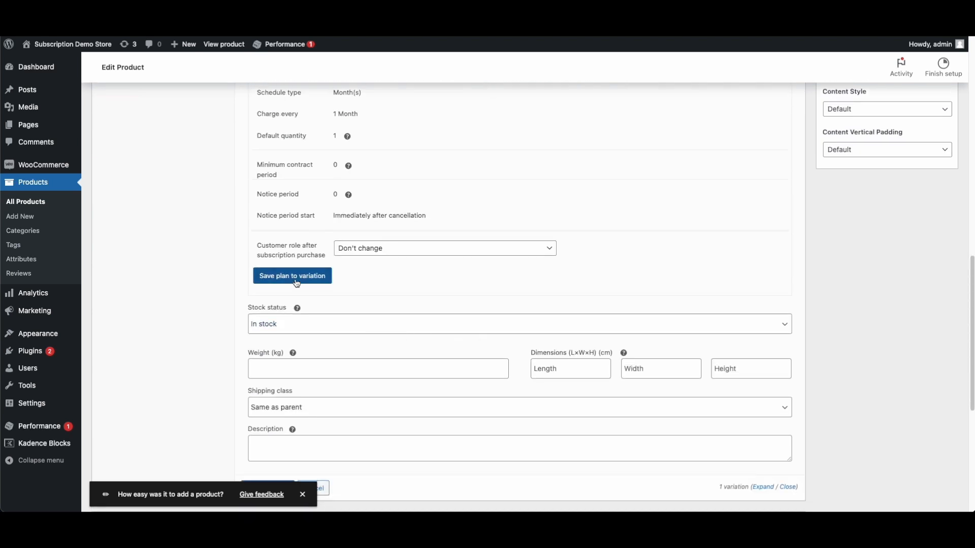
pyautogui.click(417, 249)
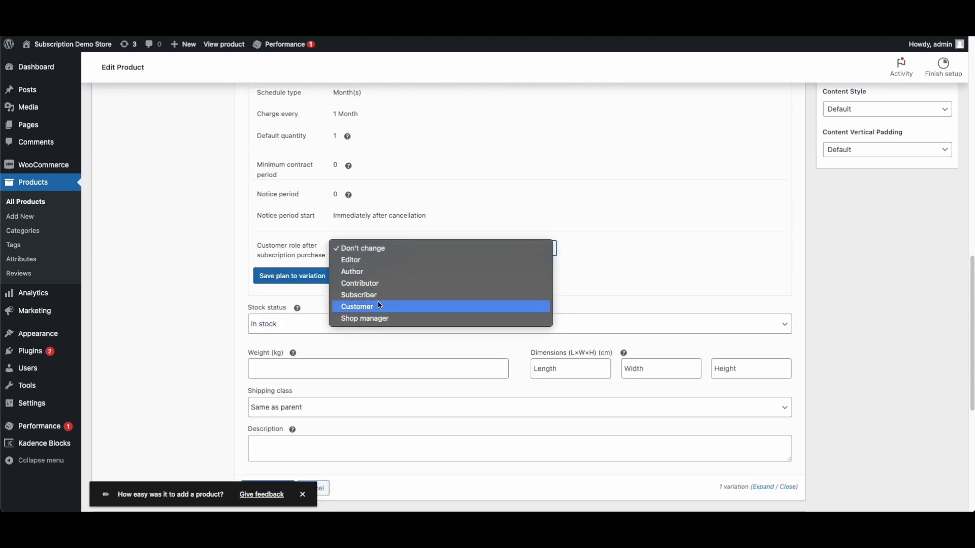
pyautogui.click(401, 295)
pyautogui.click(315, 277)
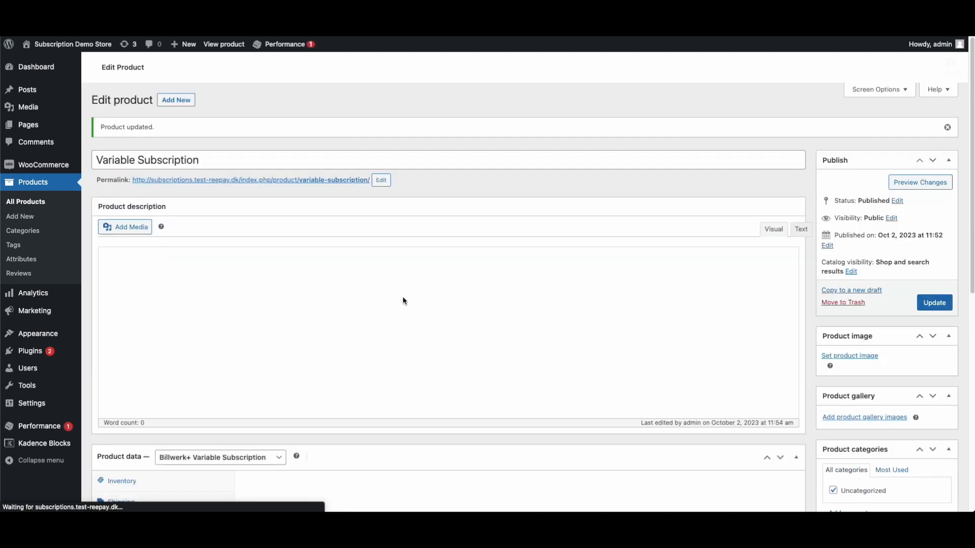
# Reopen Variations and check variation #943's saved settings
pyautogui.scroll(-3, 444, 321)
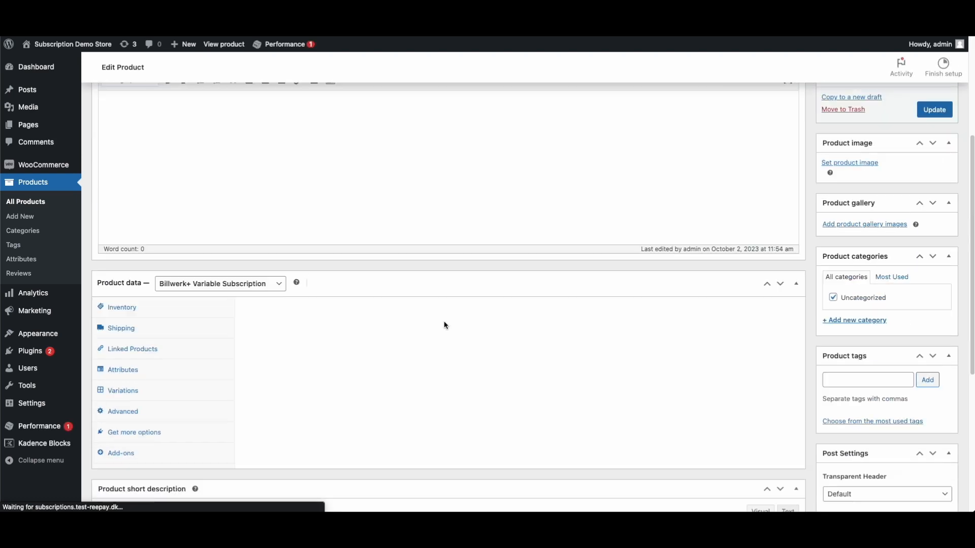
pyautogui.click(125, 391)
pyautogui.click(438, 377)
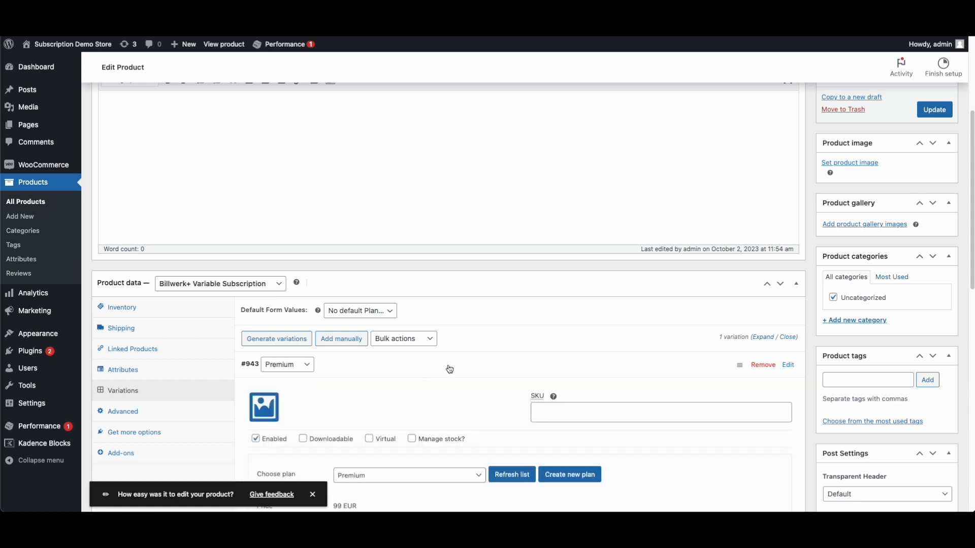
pyautogui.scroll(-12, 466, 376)
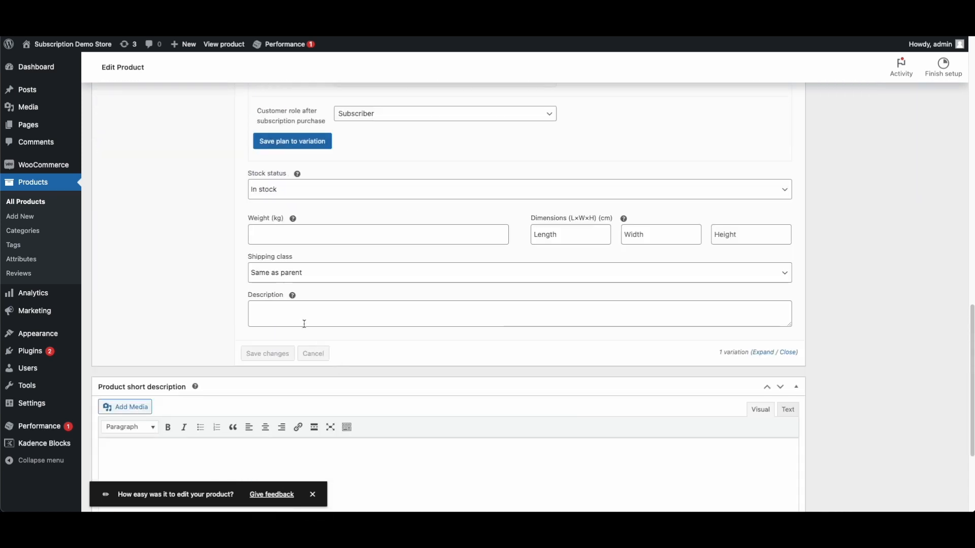
pyautogui.scroll(15, 305, 324)
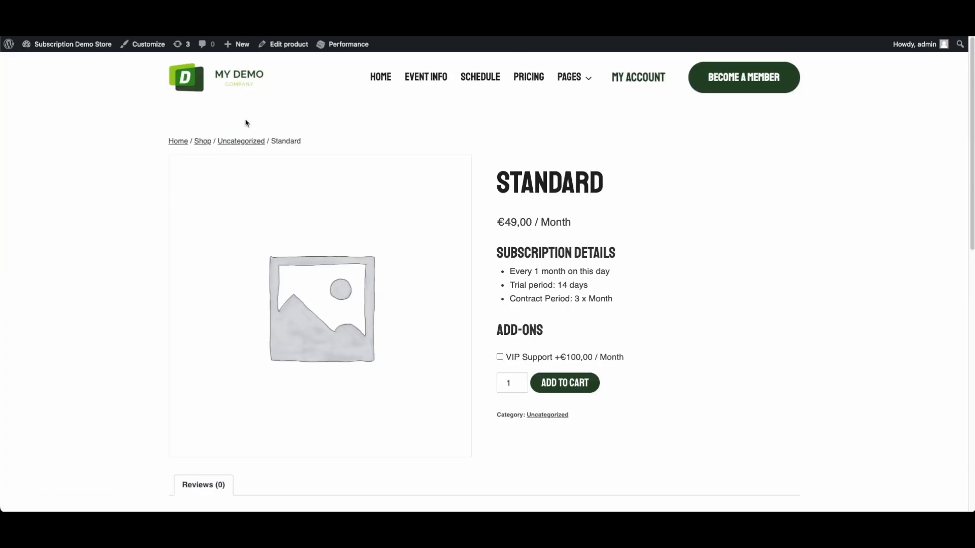
# Open the Variable Subscription product page from the Shop
pyautogui.click(206, 143)
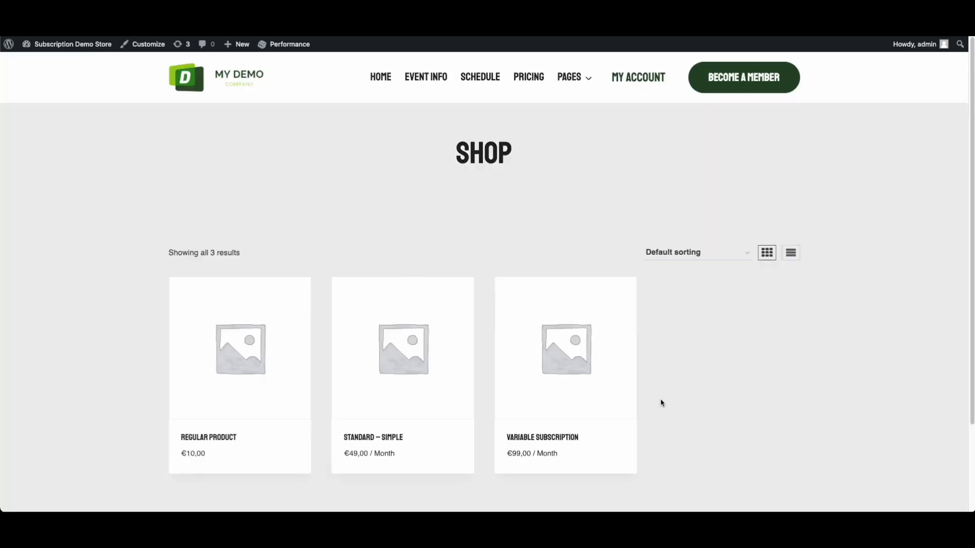
pyautogui.scroll(-1, 661, 402)
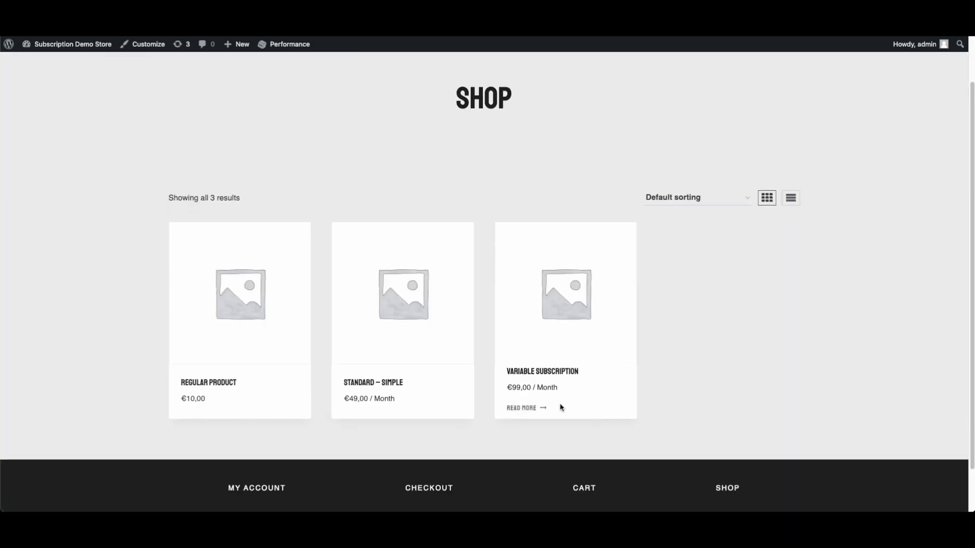
pyautogui.click(560, 323)
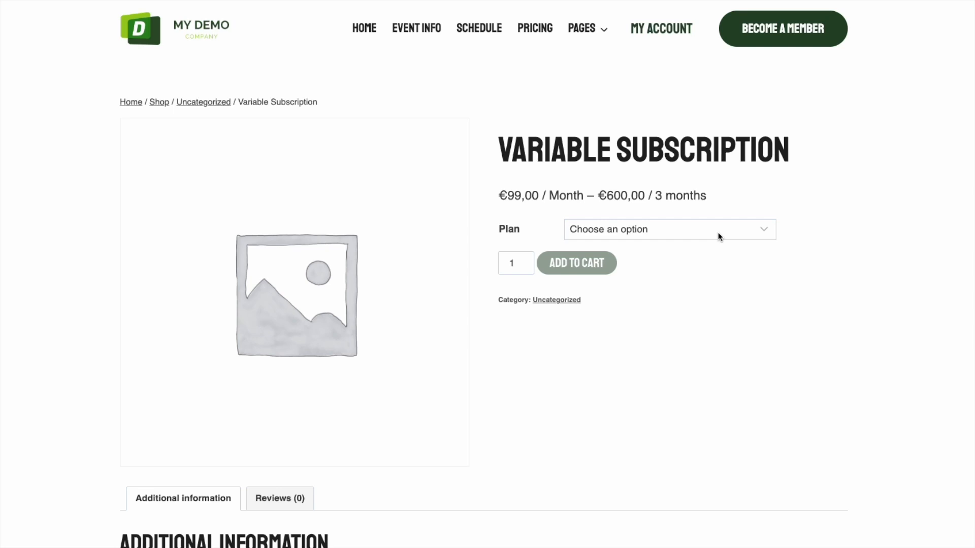
# Choose the Premium plan, add the product to the cart, and view the cart
pyautogui.click(718, 233)
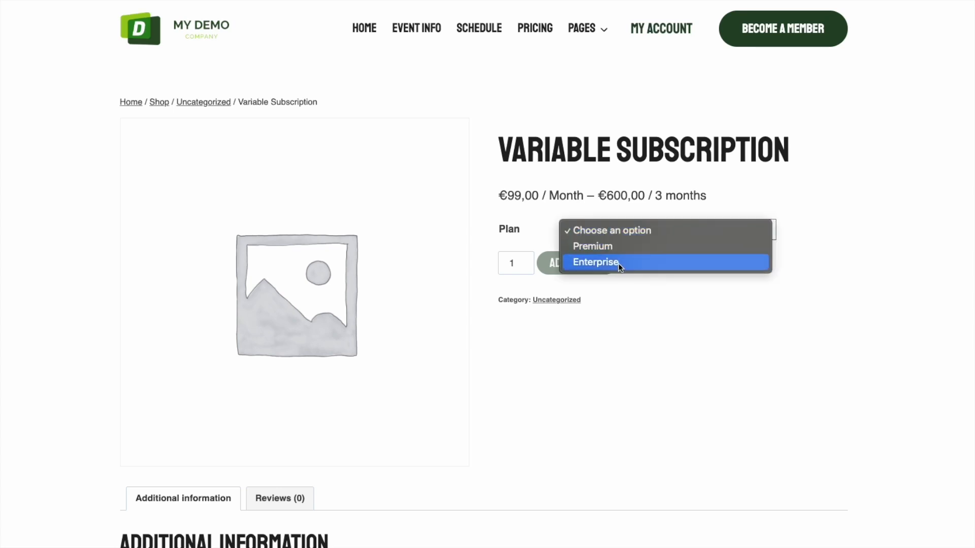
pyautogui.click(507, 237)
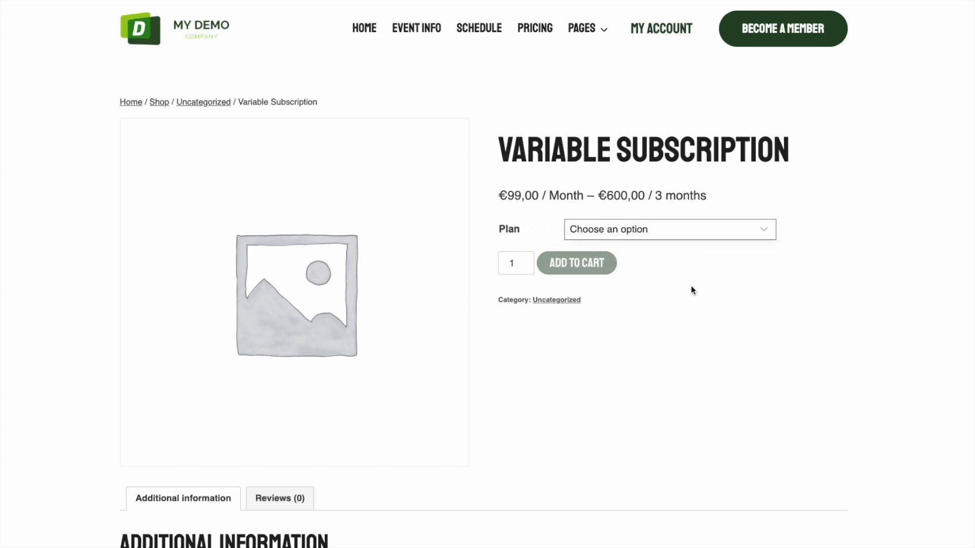
pyautogui.click(666, 233)
pyautogui.click(631, 244)
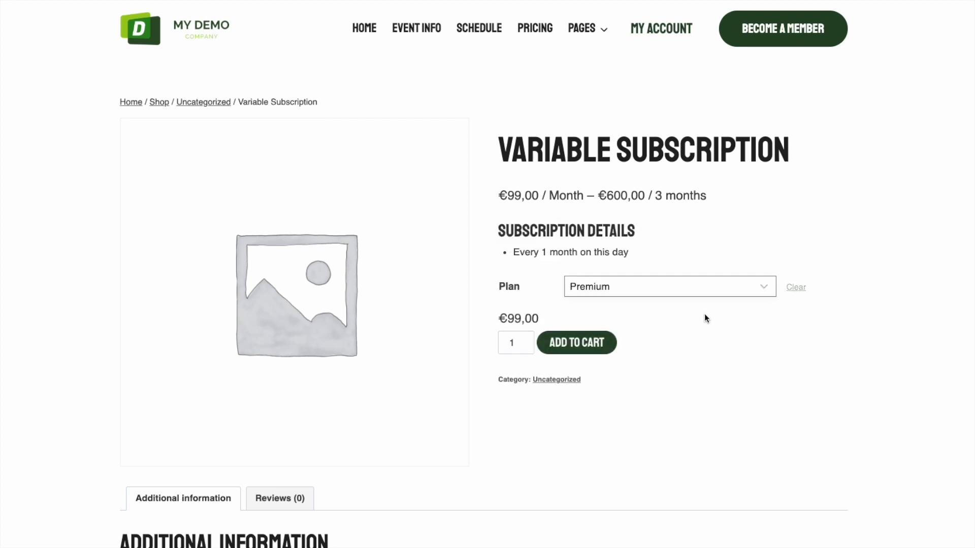
pyautogui.click(678, 279)
pyautogui.click(620, 305)
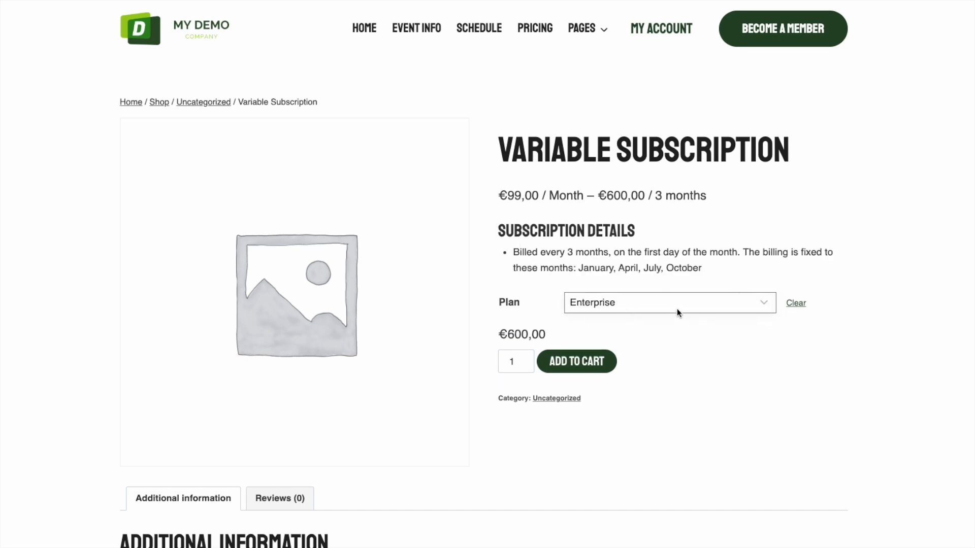
pyautogui.click(677, 306)
pyautogui.click(608, 285)
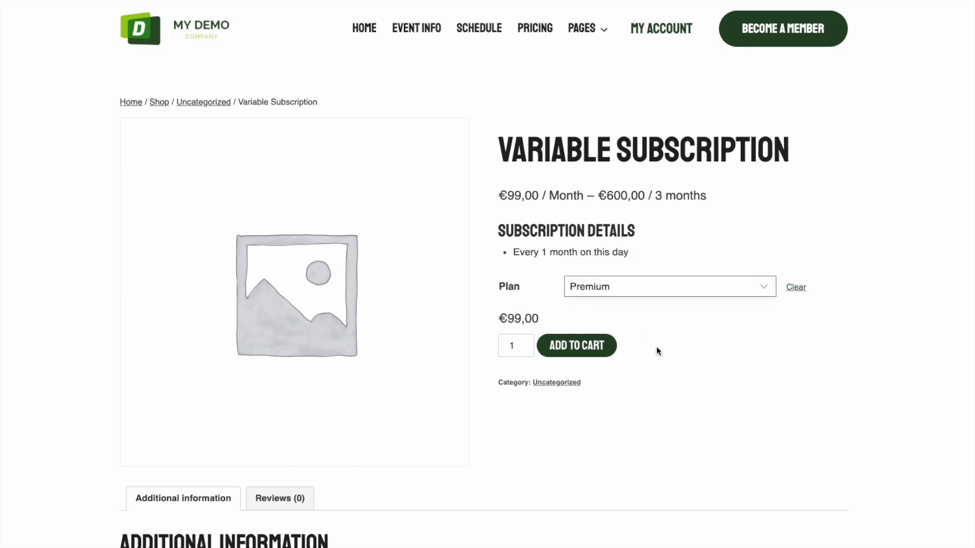
pyautogui.click(580, 347)
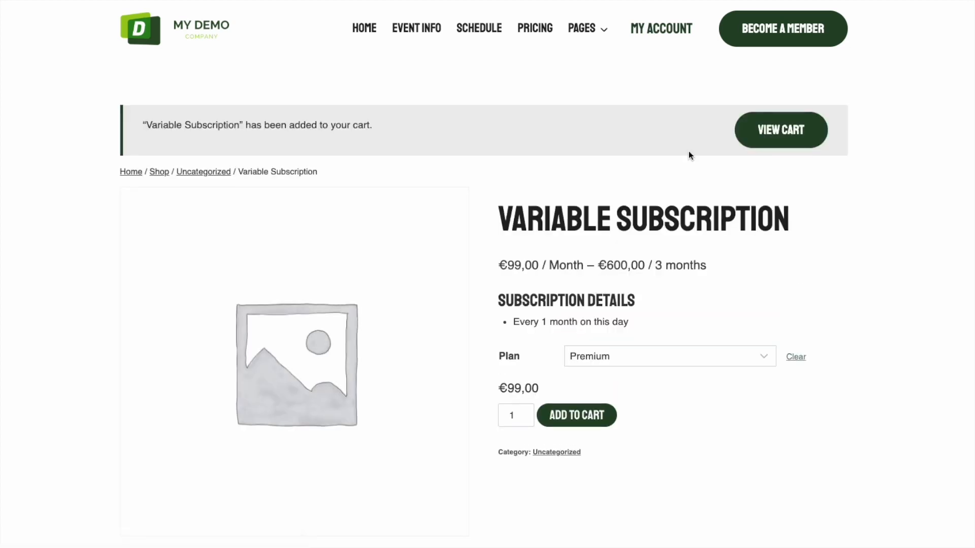
pyautogui.click(774, 131)
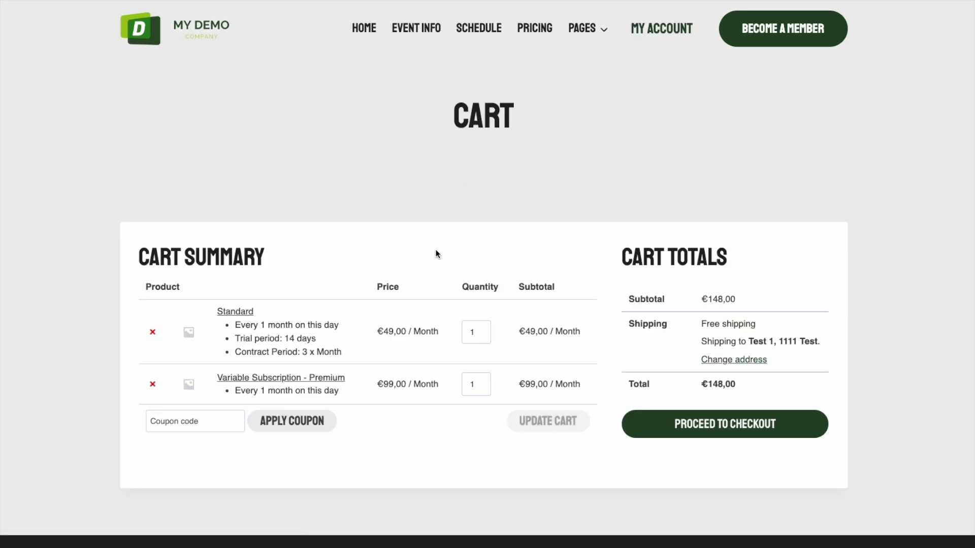
# Remove Standard from the cart and proceed to checkout with the Premium subscription
pyautogui.click(152, 333)
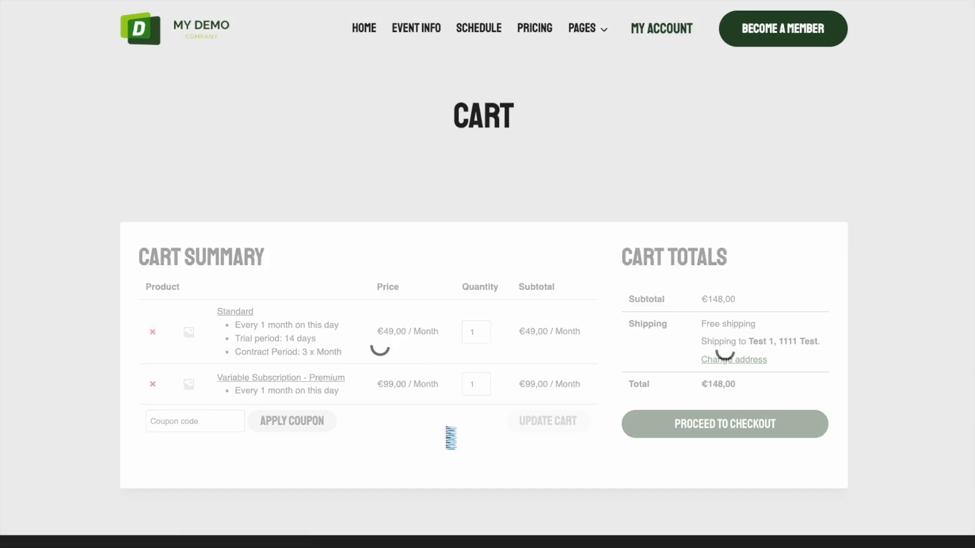
pyautogui.scroll(-3, 385, 389)
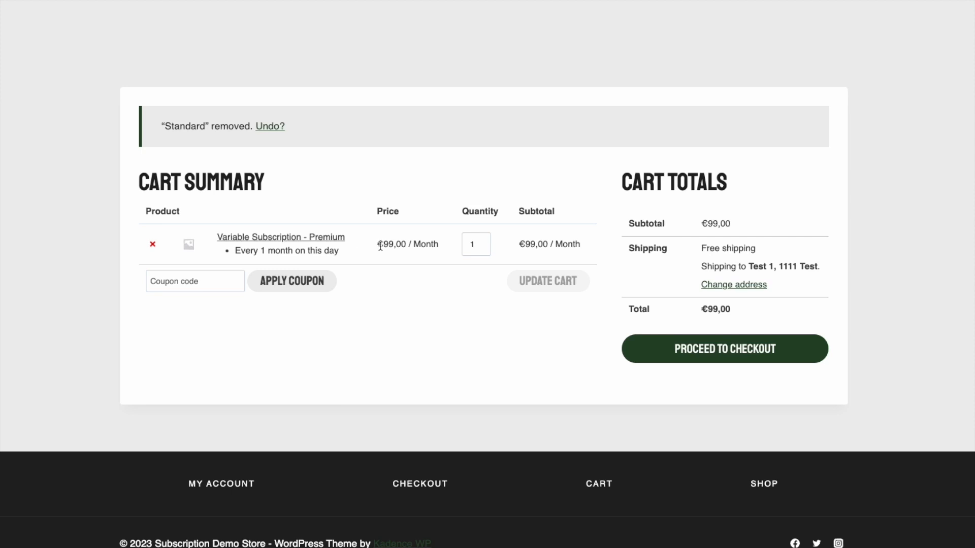
pyautogui.click(200, 288)
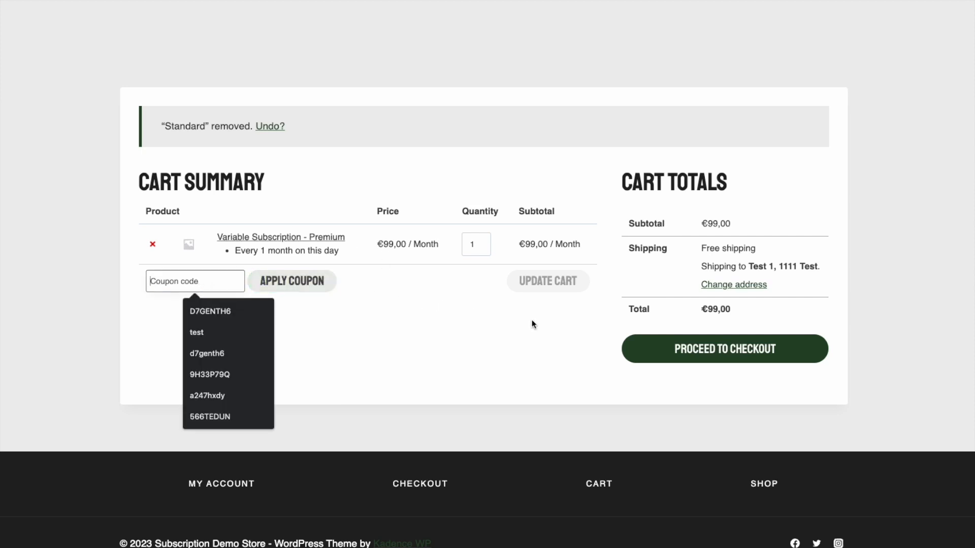
pyautogui.click(687, 350)
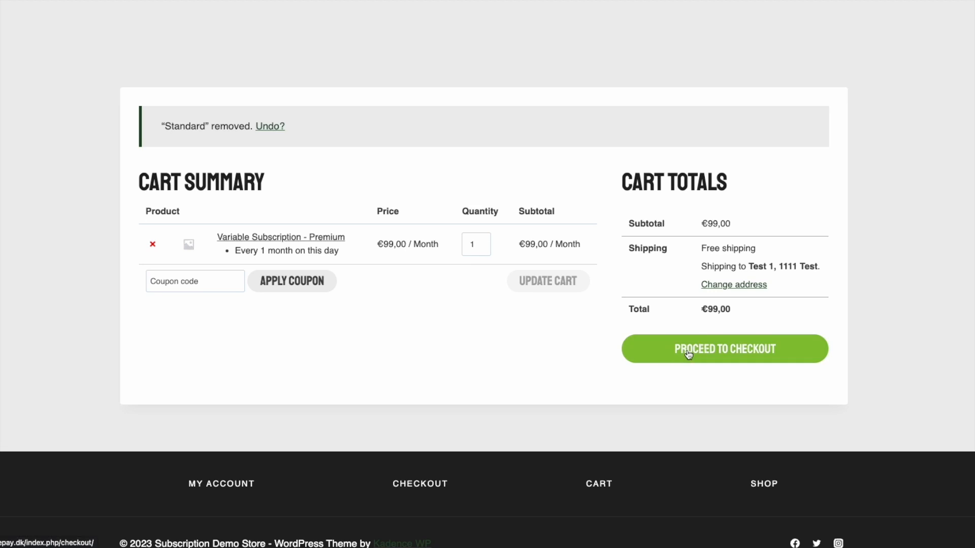
# Tick Create an account and place the order
pyautogui.scroll(-8, 482, 318)
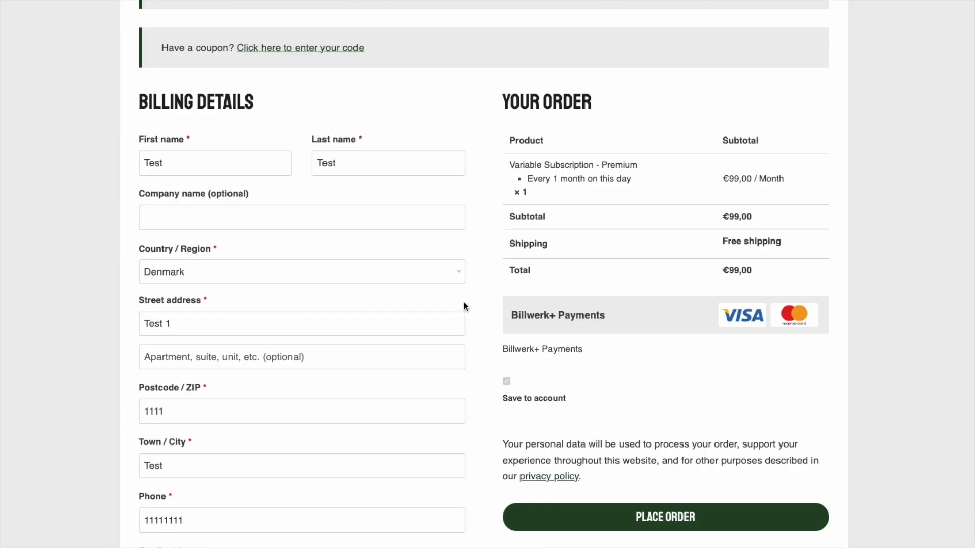
pyautogui.scroll(-3, 445, 302)
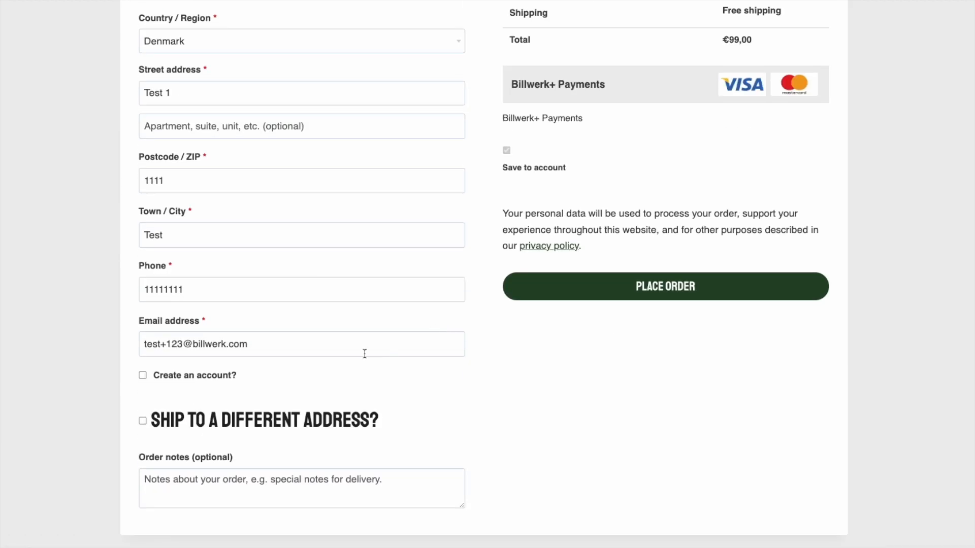
pyautogui.click(143, 378)
pyautogui.scroll(3, 488, 361)
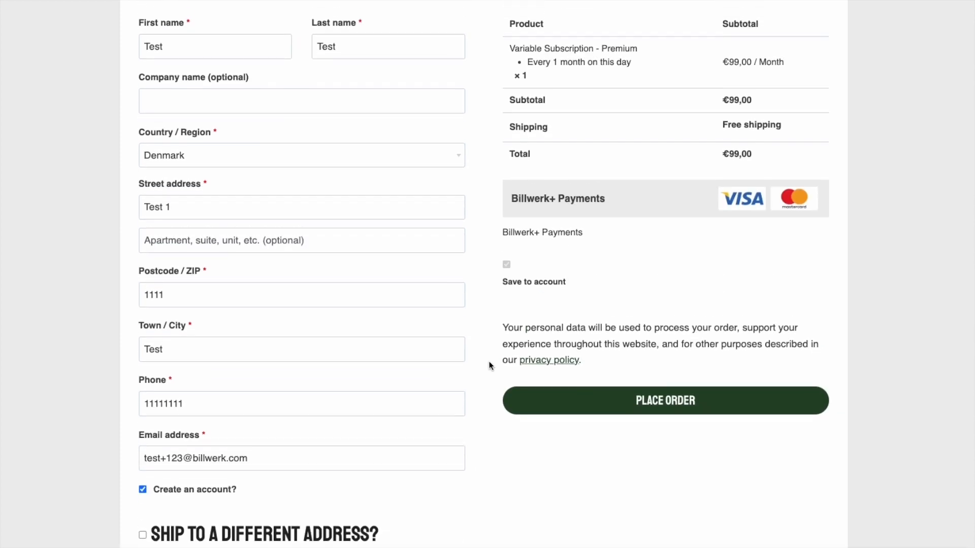
pyautogui.click(651, 403)
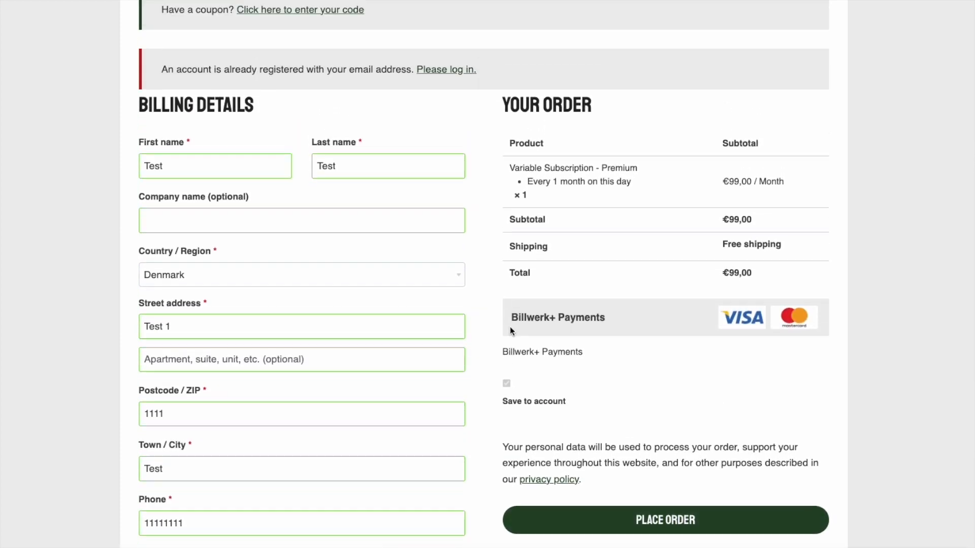
# Change the billing e-mail to an unregistered address and place the order again
pyautogui.scroll(-6, 308, 310)
pyautogui.click(182, 192)
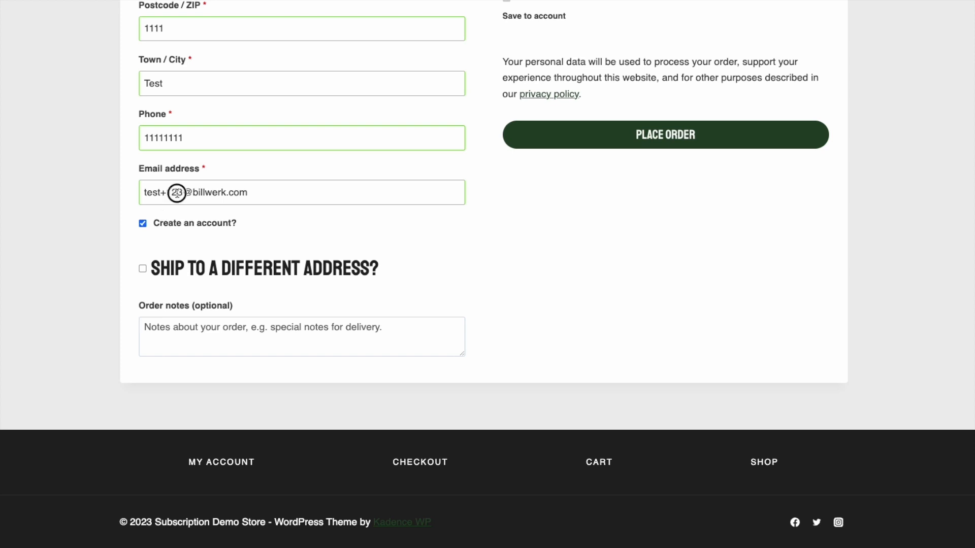
pyautogui.write('4')
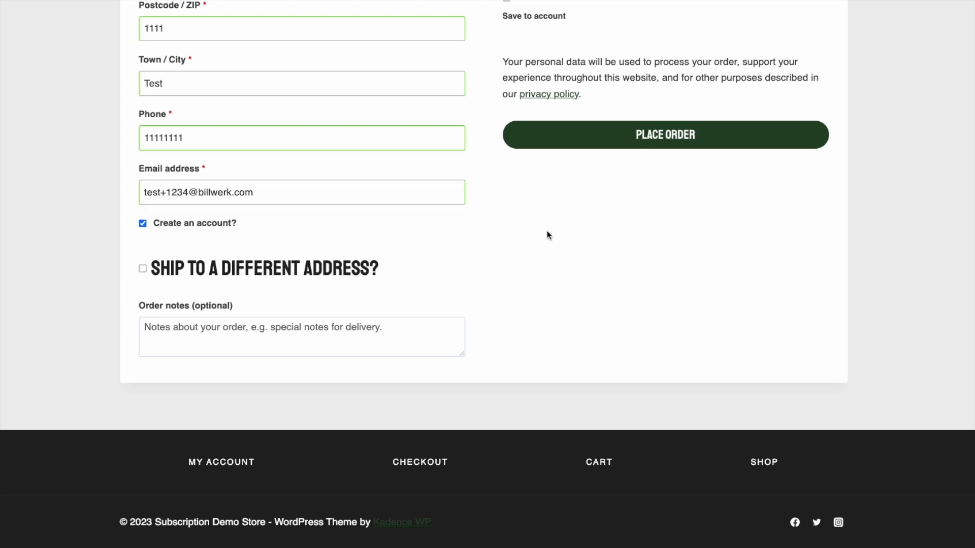
pyautogui.scroll(7, 547, 230)
pyautogui.click(598, 441)
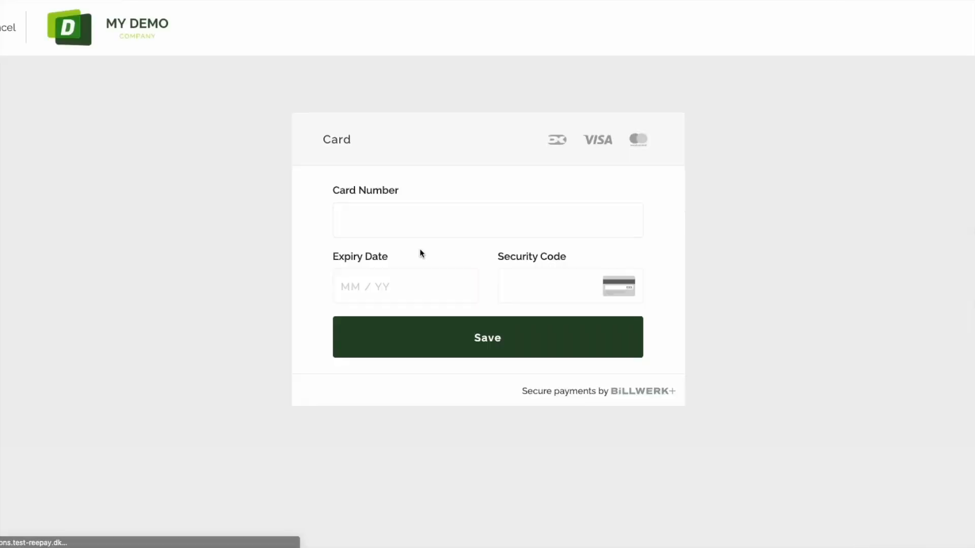
pyautogui.click(417, 232)
# Enter the test Visa card with expiry 12/99 and CVC 123, and save it to pay for the Premium order
pyautogui.write('4111')
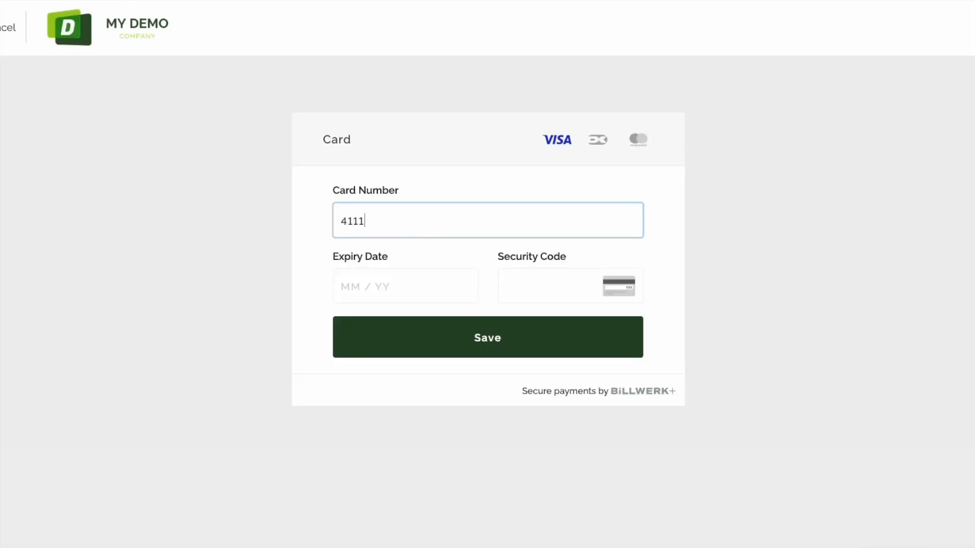
pyautogui.write('11111111111111')
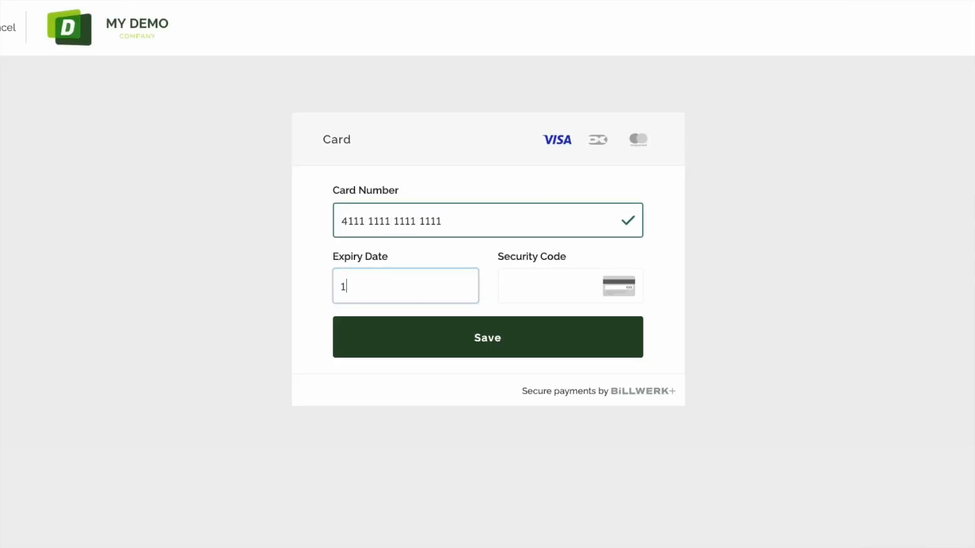
pyautogui.write('299123')
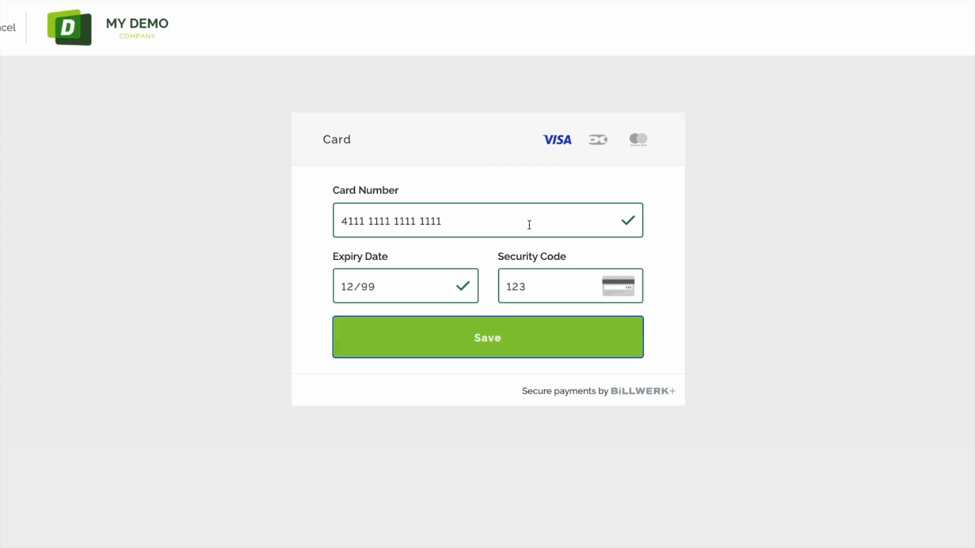
pyautogui.click(535, 342)
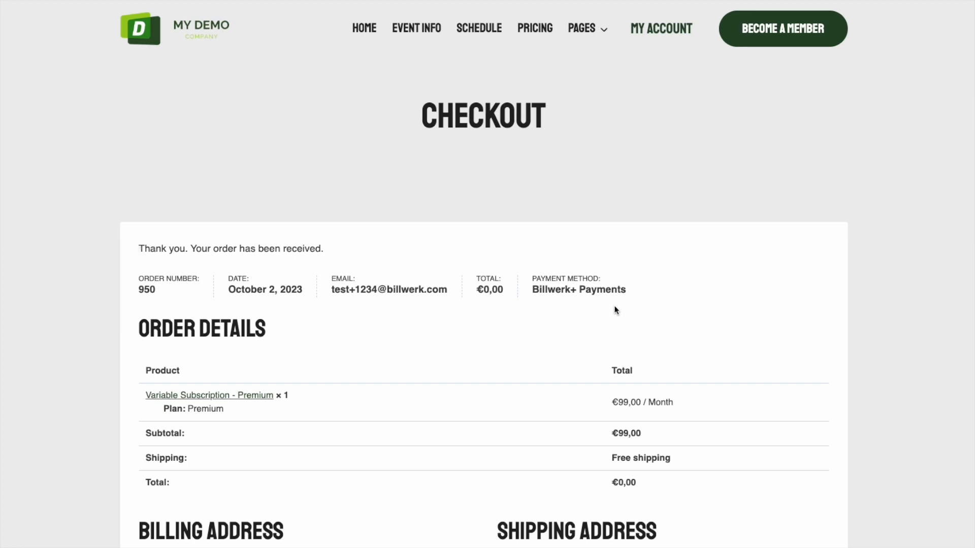
# In My Account, view the active Premium subscription and its saved payment methods, then return to the WordPress Orders window
pyautogui.scroll(-6, 491, 327)
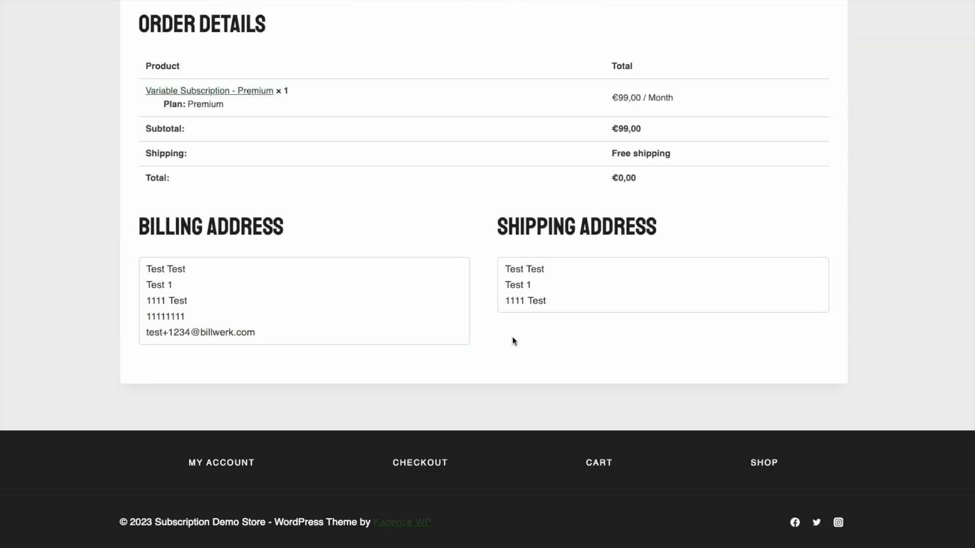
pyautogui.click(222, 464)
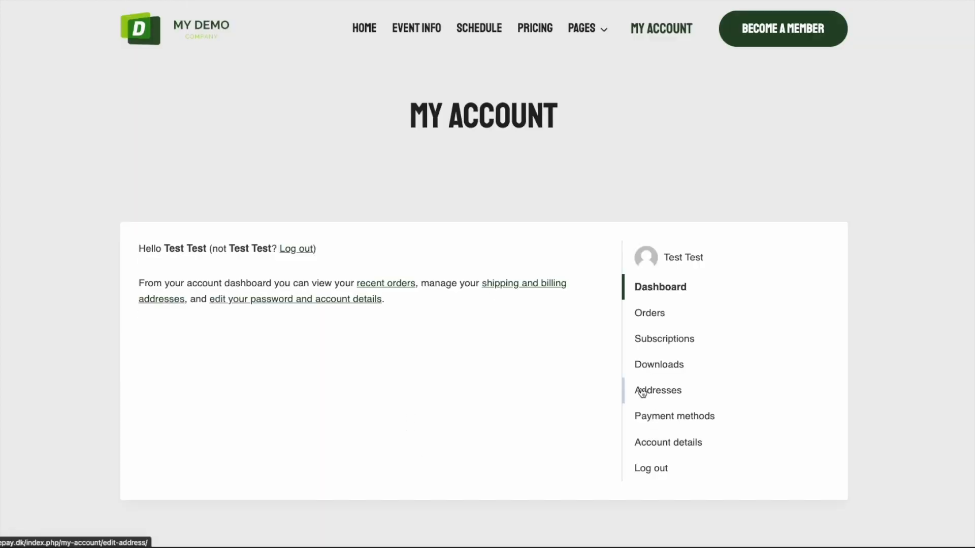
pyautogui.click(661, 344)
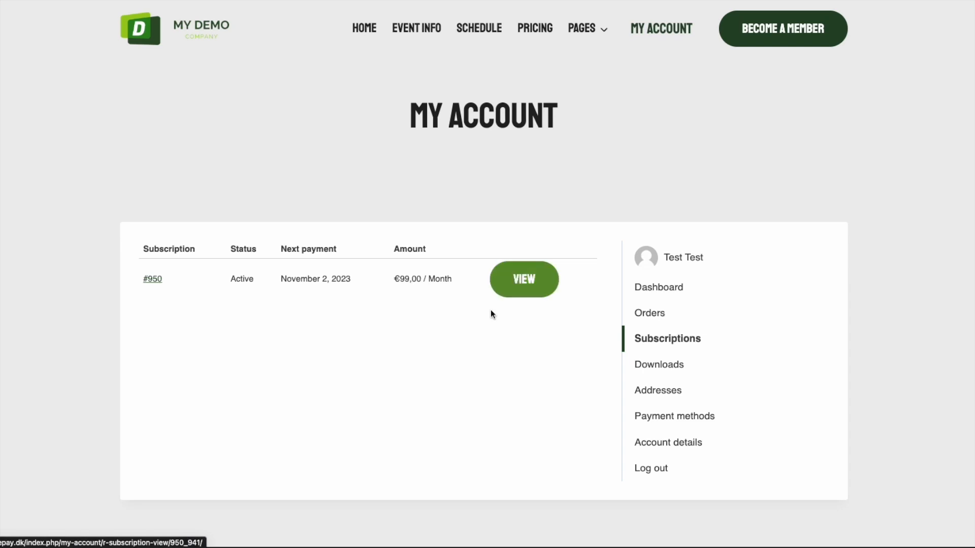
pyautogui.click(534, 277)
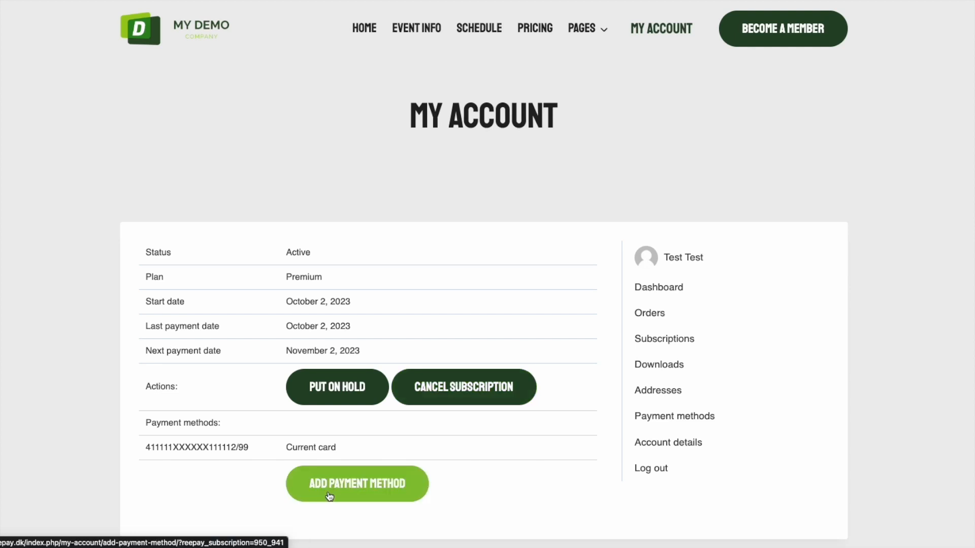
pyautogui.click(674, 413)
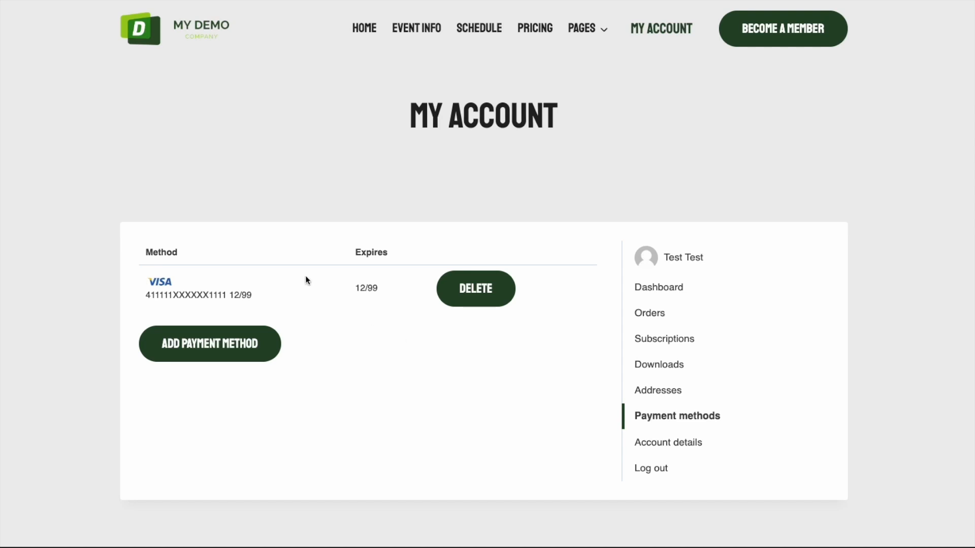
pyautogui.hotkey('ctrl', 'Up')
pyautogui.click(284, 197)
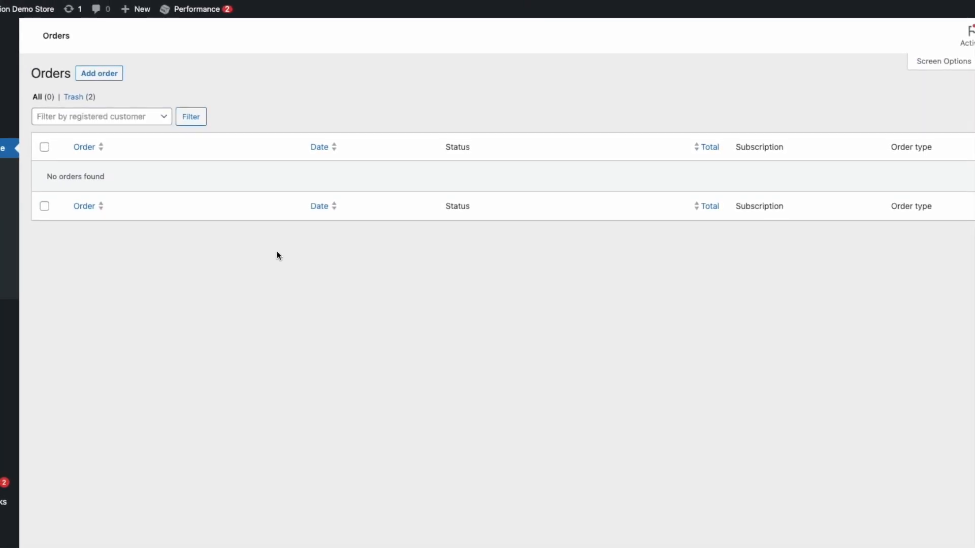
# Reload the Orders page so order #950 and its €99,00 renewal order appear
pyautogui.rightClick(308, 269)
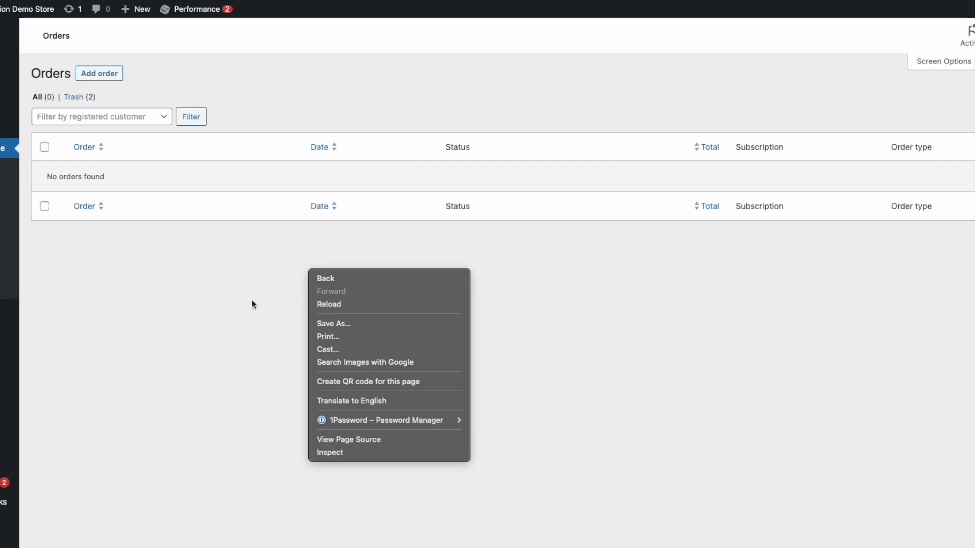
pyautogui.click(340, 304)
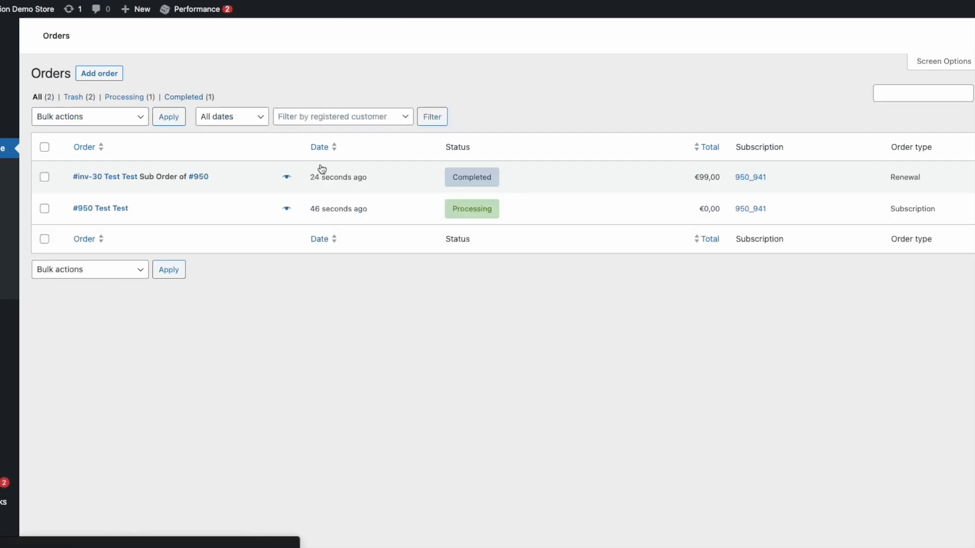
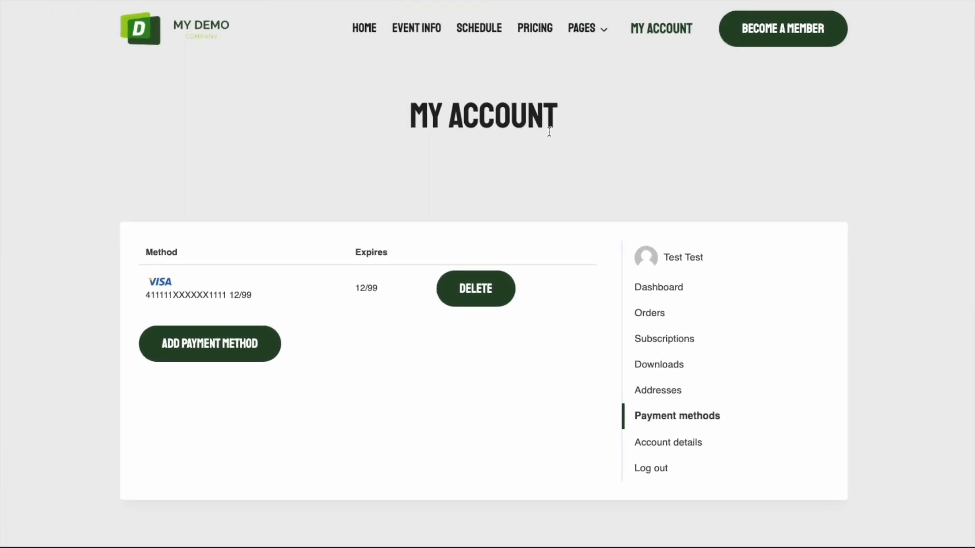
# Add the Standard €49/month subscription to the cart from the shop listing
pyautogui.scroll(-3, 563, 153)
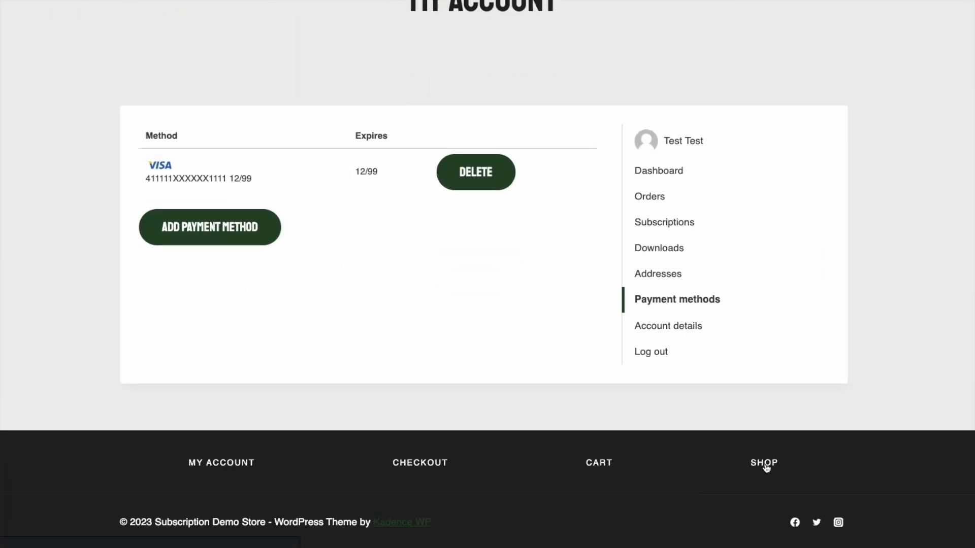
pyautogui.click(766, 464)
pyautogui.scroll(-3, 282, 312)
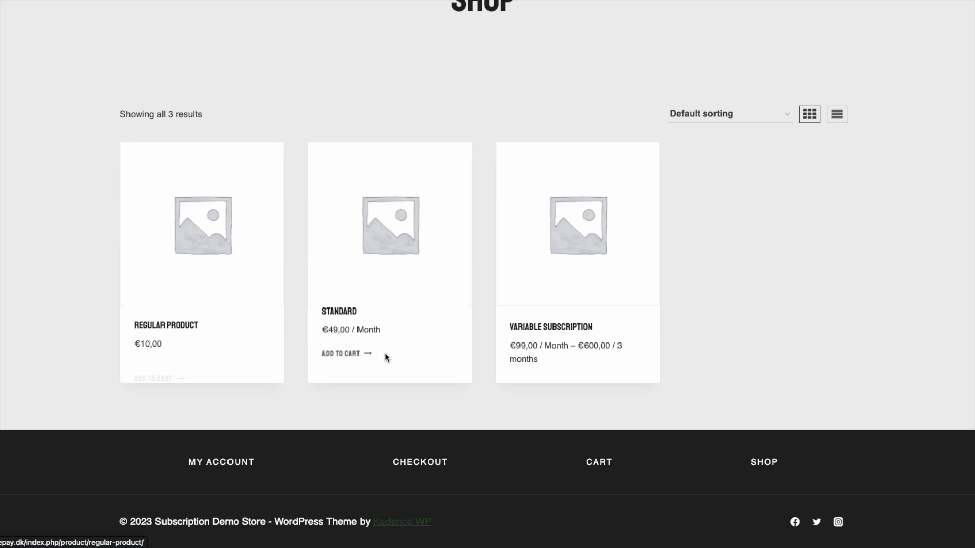
pyautogui.click(349, 351)
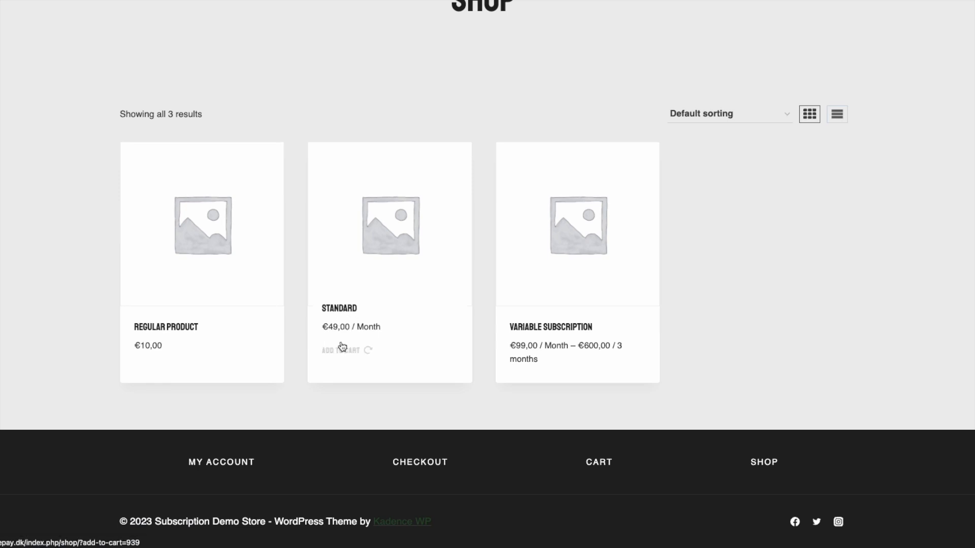
pyautogui.click(339, 308)
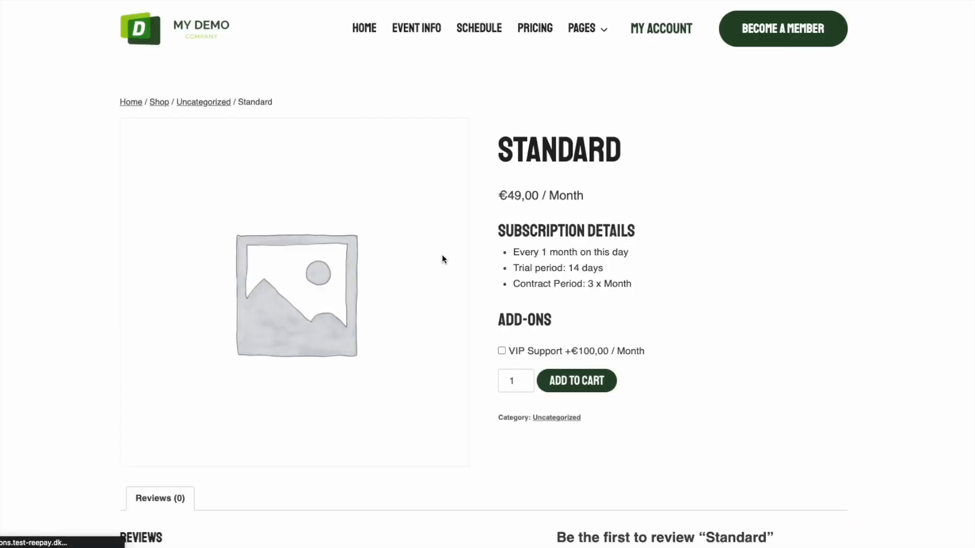
pyautogui.moveTo(508, 271); pyautogui.dragTo(616, 269)
pyautogui.click(714, 320)
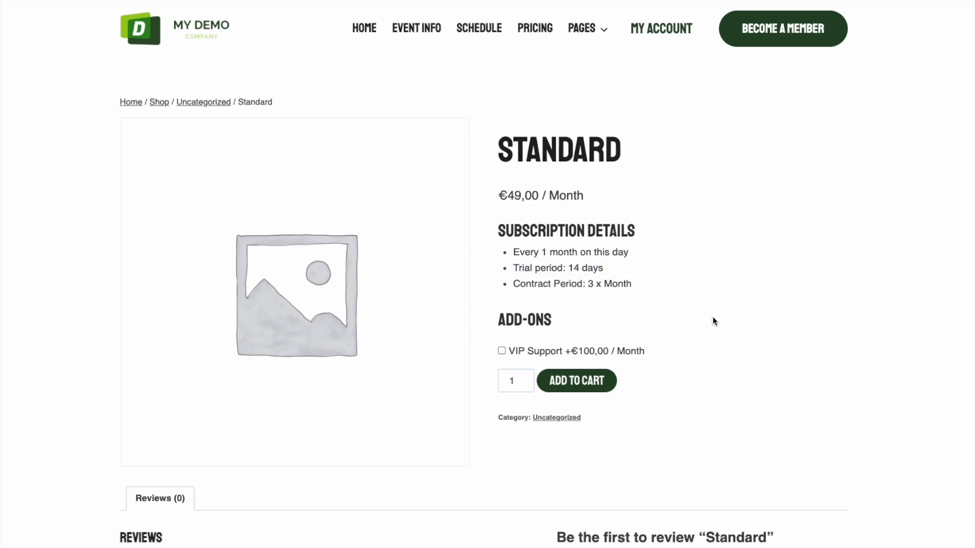
# Go to checkout and place the order for the Standard subscription
pyautogui.scroll(-15, 719, 361)
pyautogui.click(421, 462)
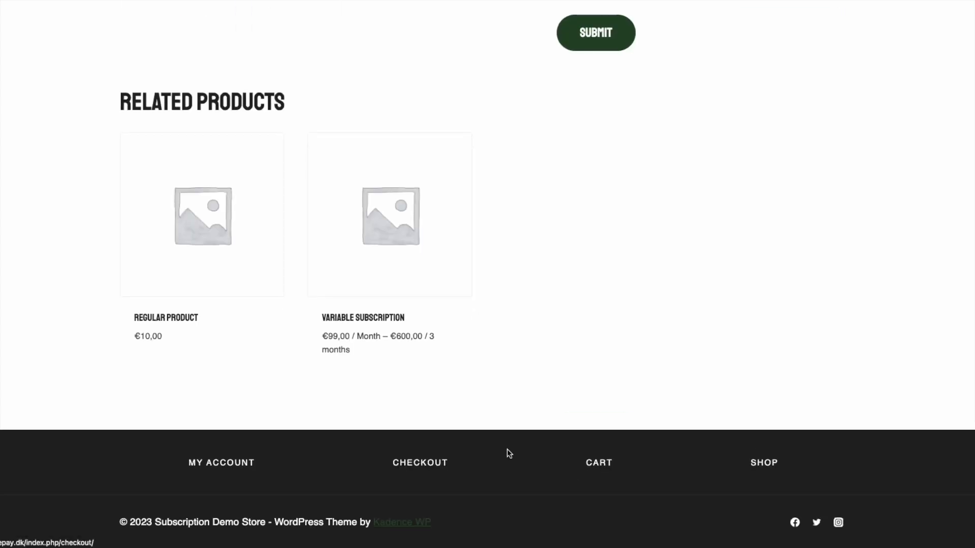
pyautogui.scroll(-7, 604, 432)
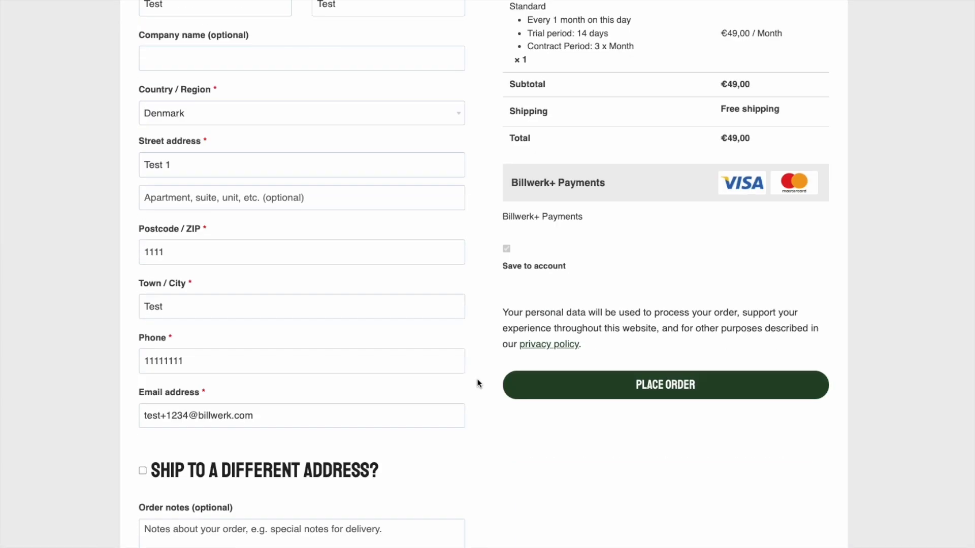
pyautogui.scroll(-4, 402, 391)
pyautogui.scroll(2, 464, 313)
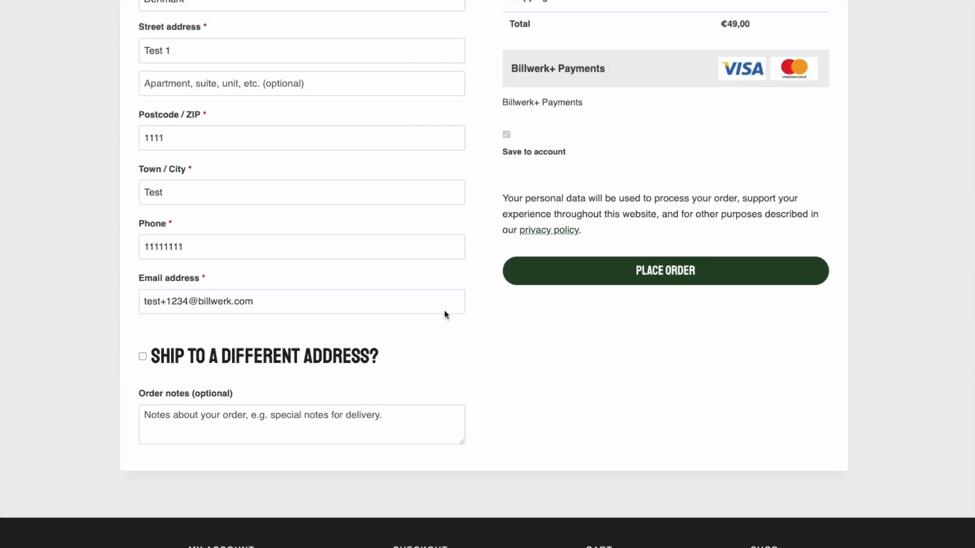
pyautogui.click(607, 280)
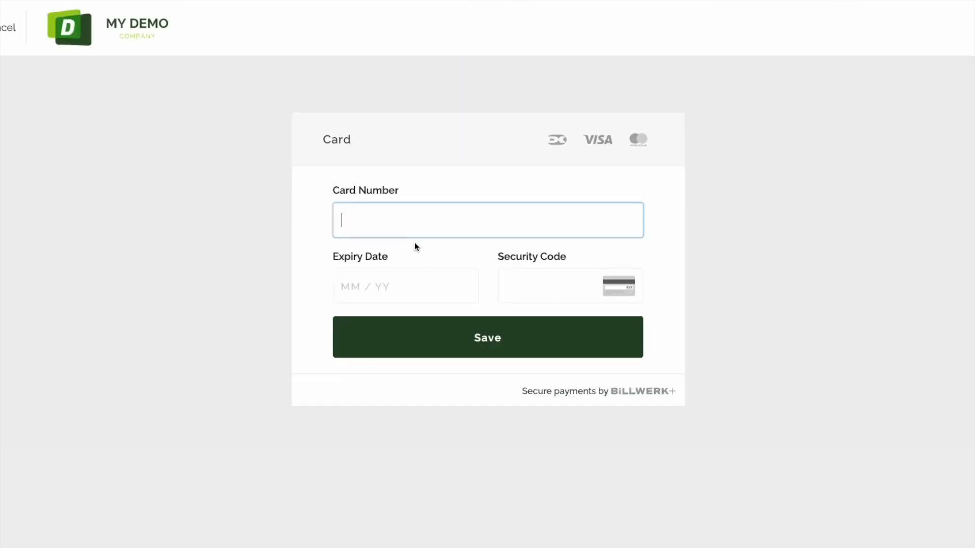
pyautogui.write('4111111111111111')
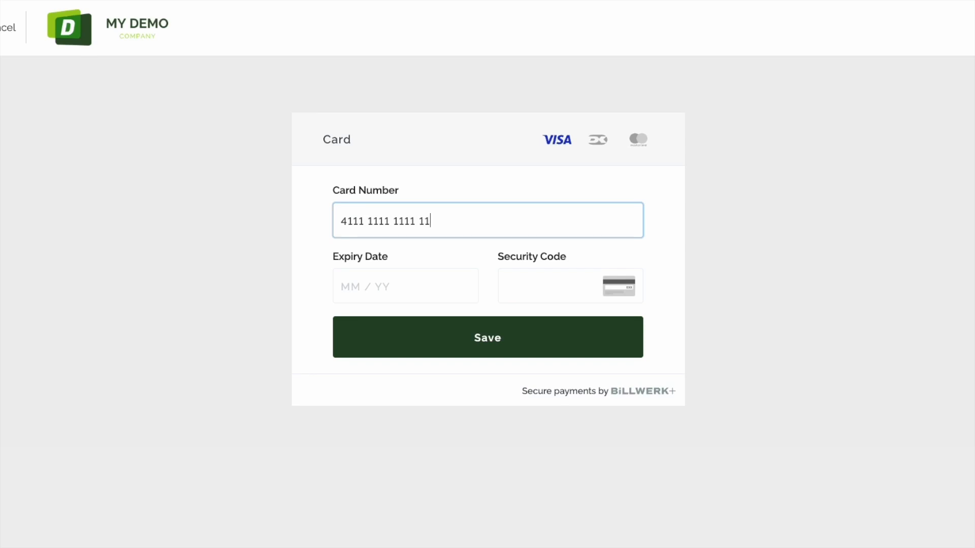
pyautogui.write('11/')
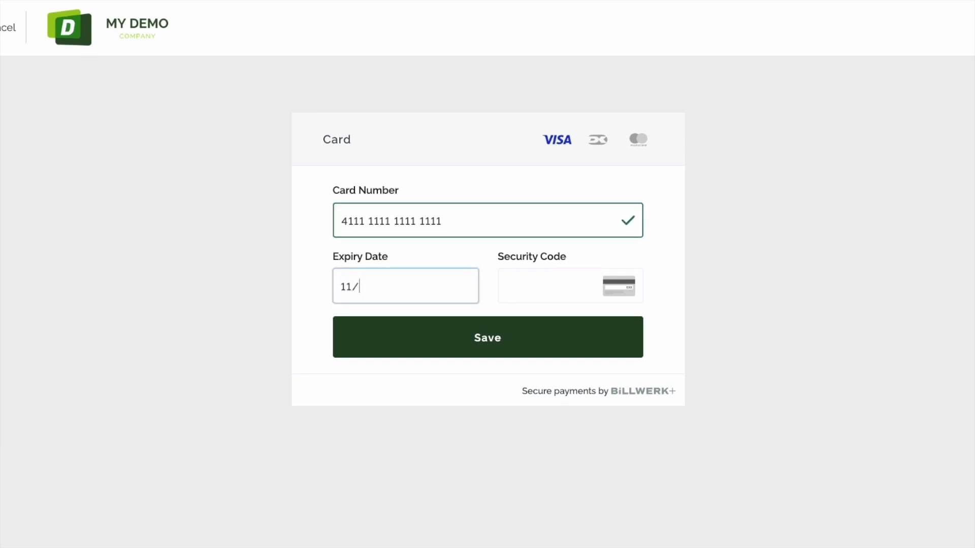
pyautogui.write('99123')
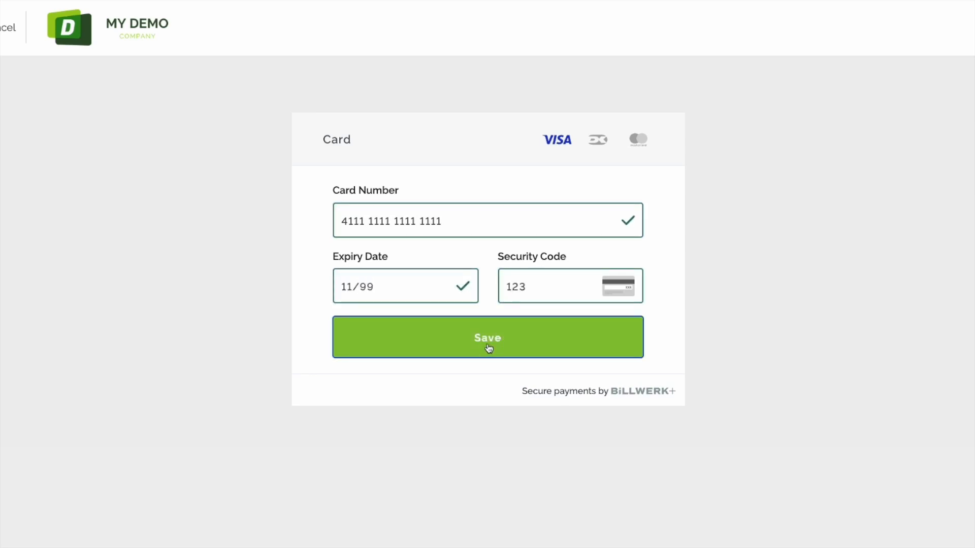
pyautogui.click(488, 348)
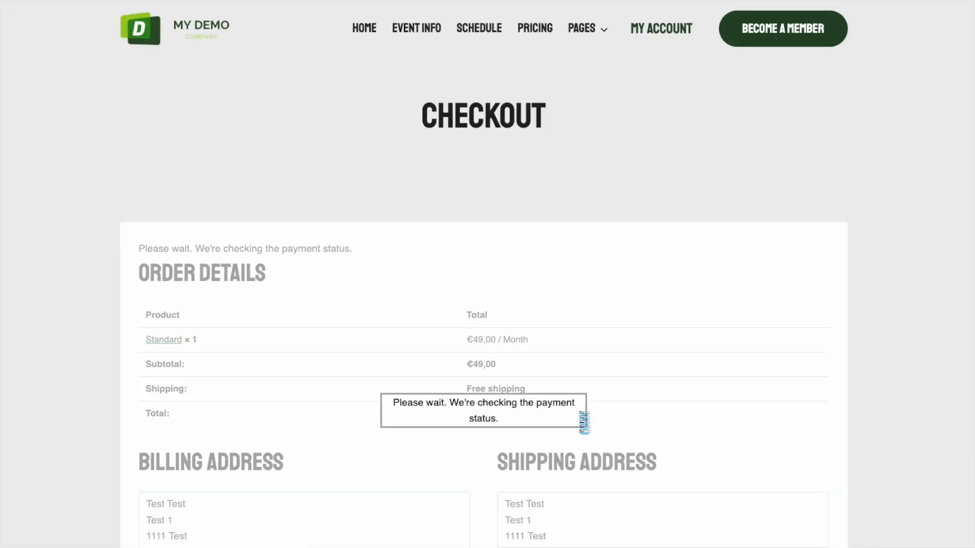
# View My Account subscriptions showing trial #952 at €49/month, then reload the admin Orders list
pyautogui.scroll(-5, 580, 392)
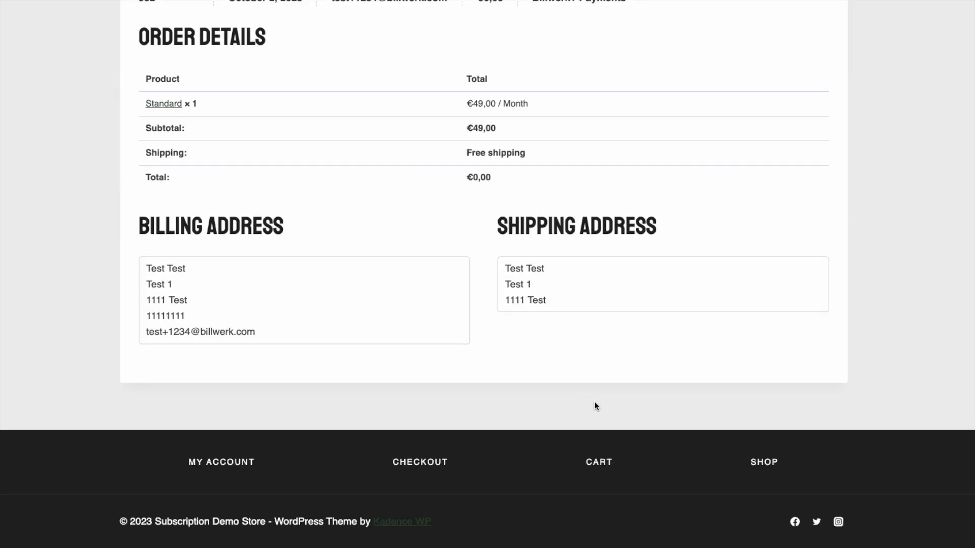
pyautogui.click(212, 462)
pyautogui.click(683, 350)
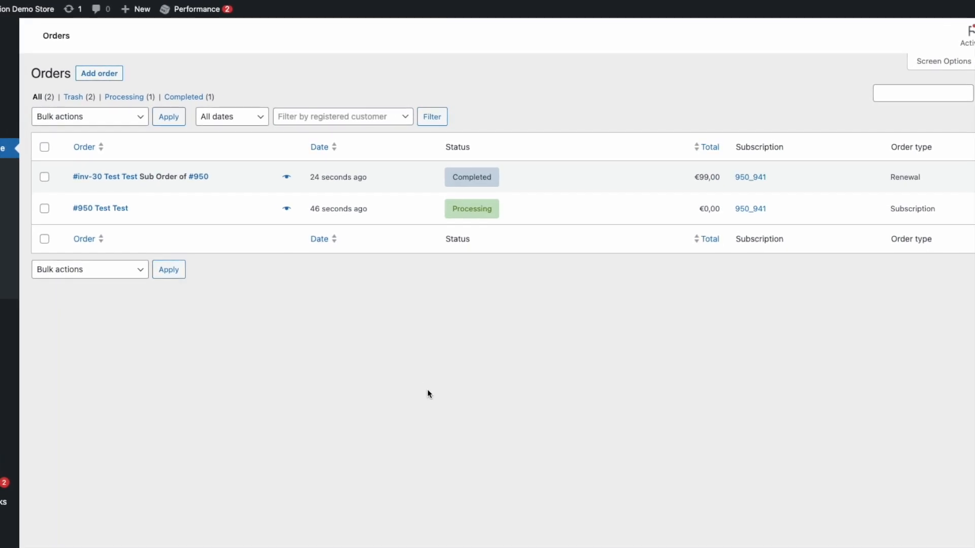
pyautogui.press('super+r')
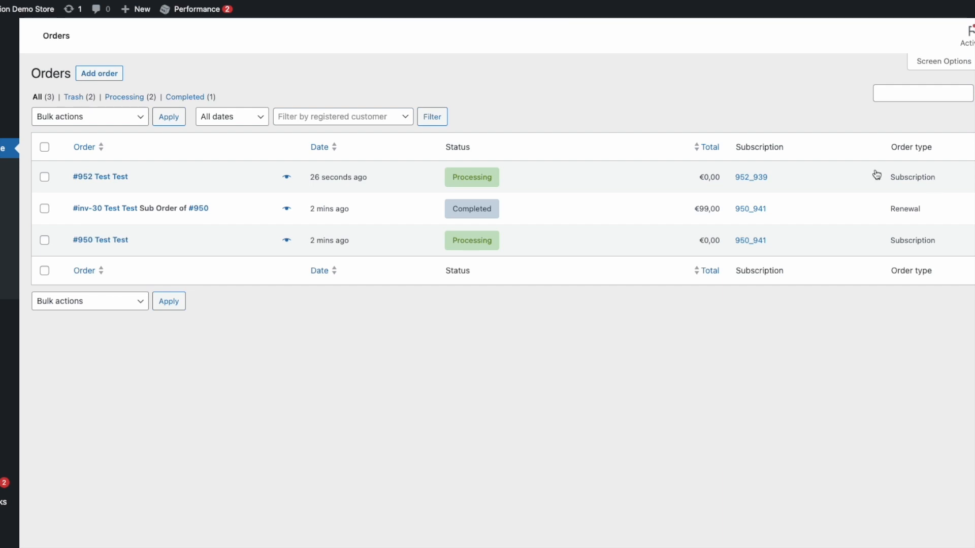
# Review order #950 and follow its See subscription link to Billwerk+ subscription 950_941
pyautogui.click(103, 241)
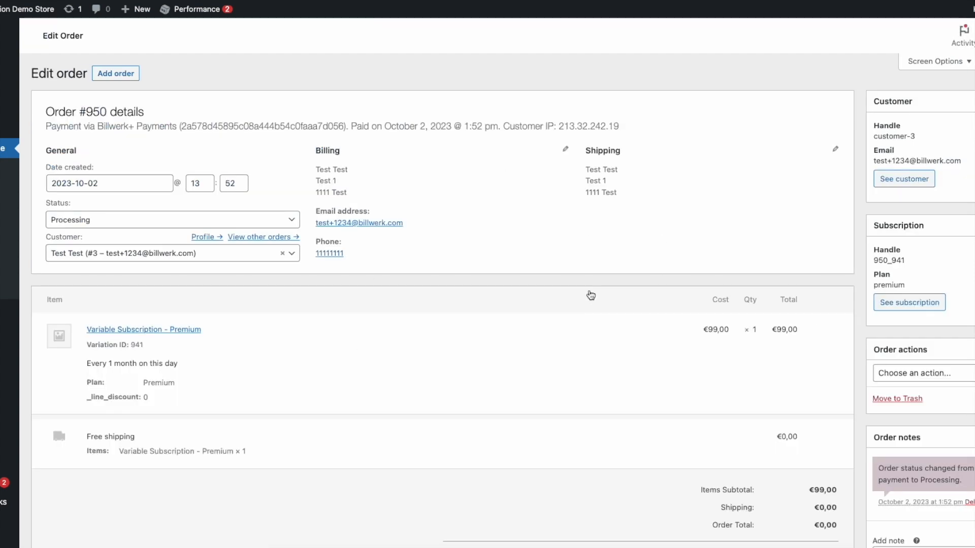
pyautogui.scroll(-1, 588, 294)
pyautogui.scroll(1, 587, 294)
pyautogui.click(912, 305)
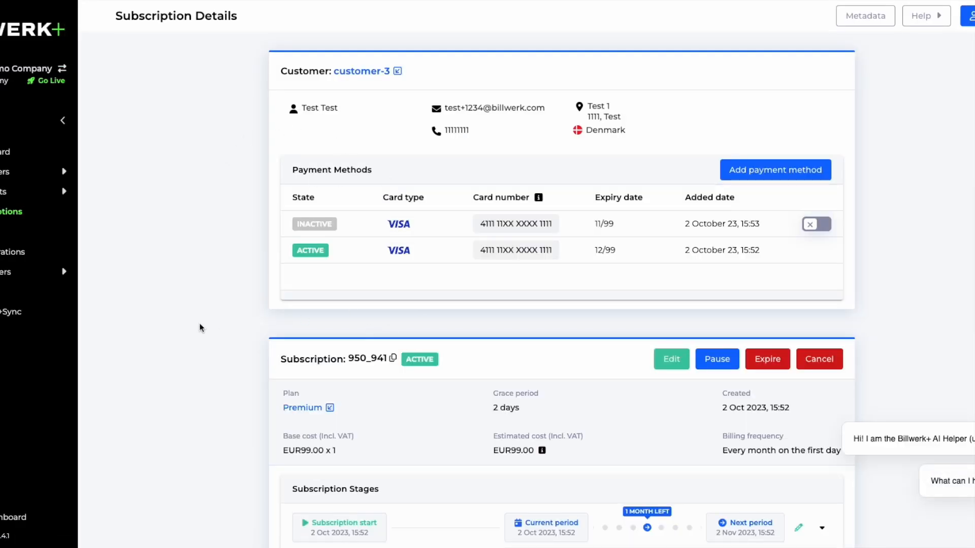
# Review subscription 950_941's details and open its settled invoice inv-30 at EUR99.00
pyautogui.scroll(-2, 275, 311)
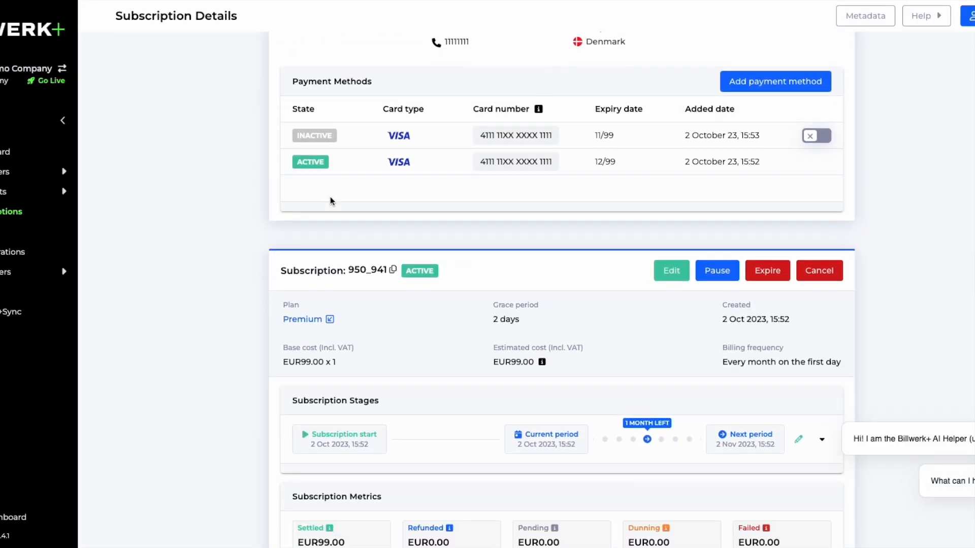
pyautogui.scroll(2, 326, 197)
pyautogui.moveTo(310, 108); pyautogui.dragTo(659, 137)
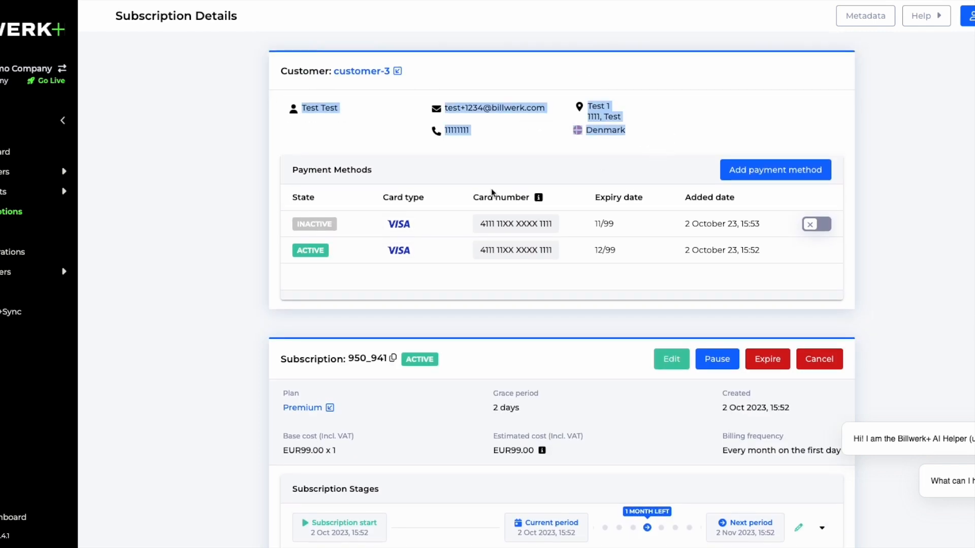
pyautogui.click(216, 234)
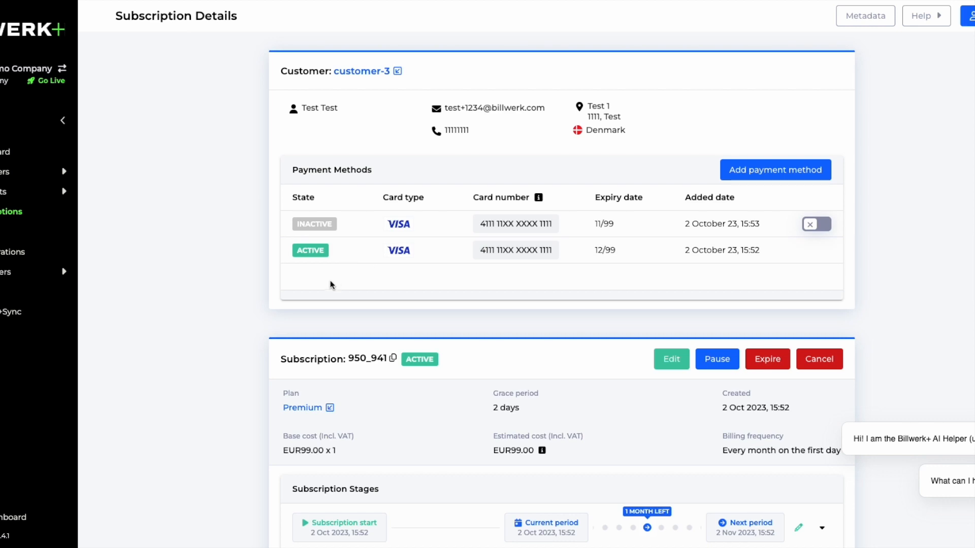
pyautogui.scroll(-1, 330, 281)
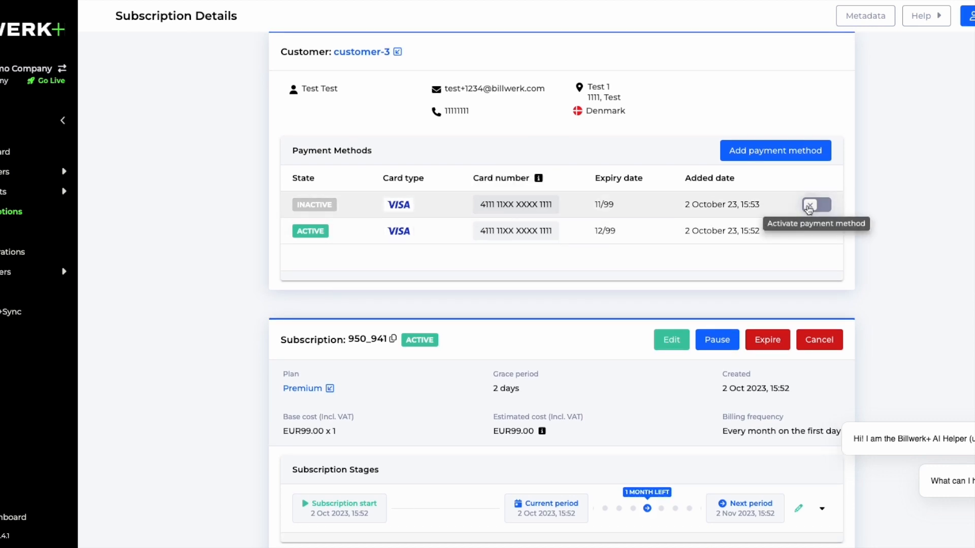
pyautogui.scroll(-1, 257, 303)
pyautogui.scroll(-5, 257, 303)
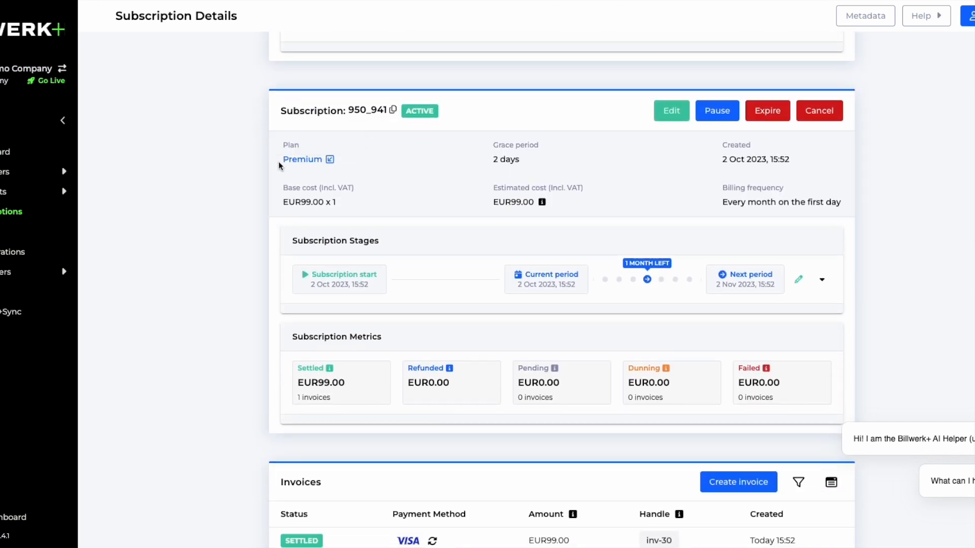
pyautogui.scroll(-5, 279, 230)
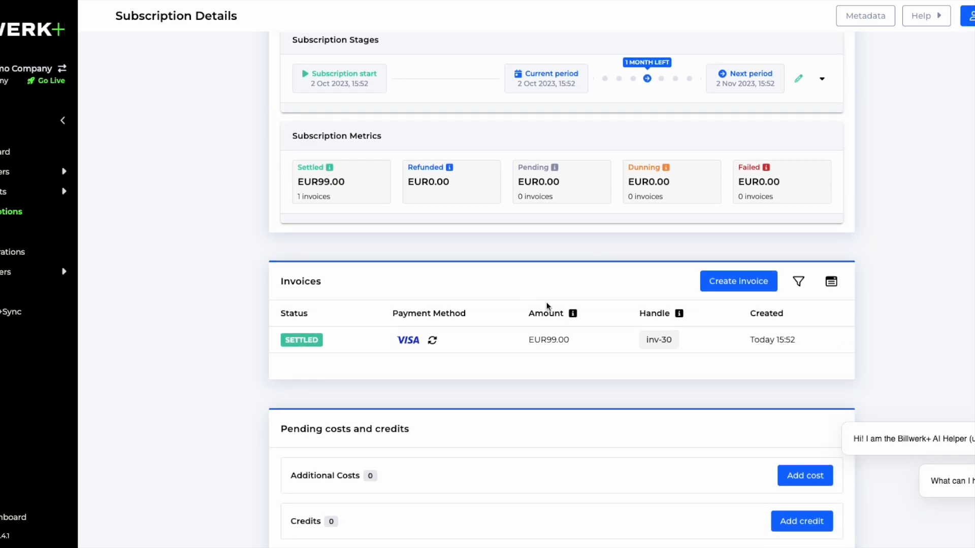
pyautogui.scroll(-5, 532, 320)
pyautogui.scroll(1, 529, 304)
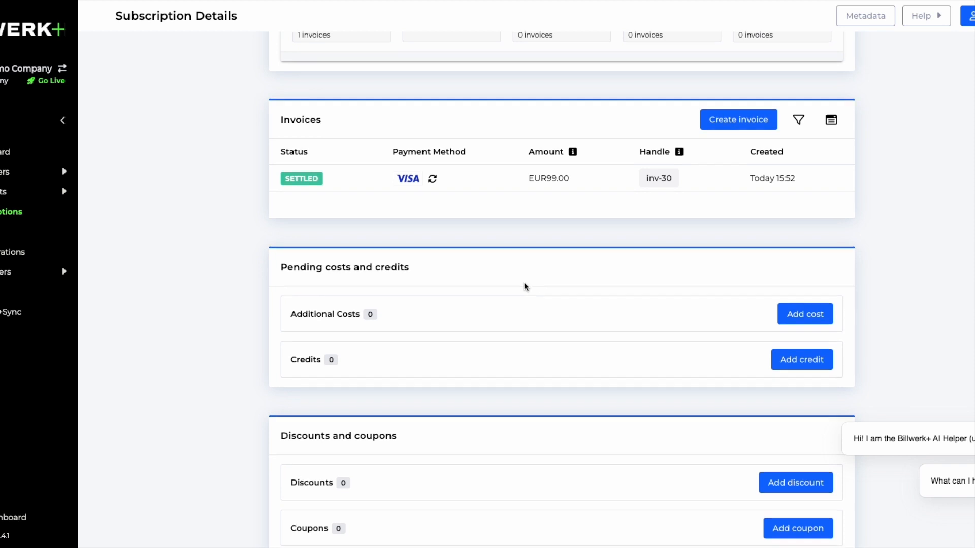
pyautogui.scroll(2, 524, 286)
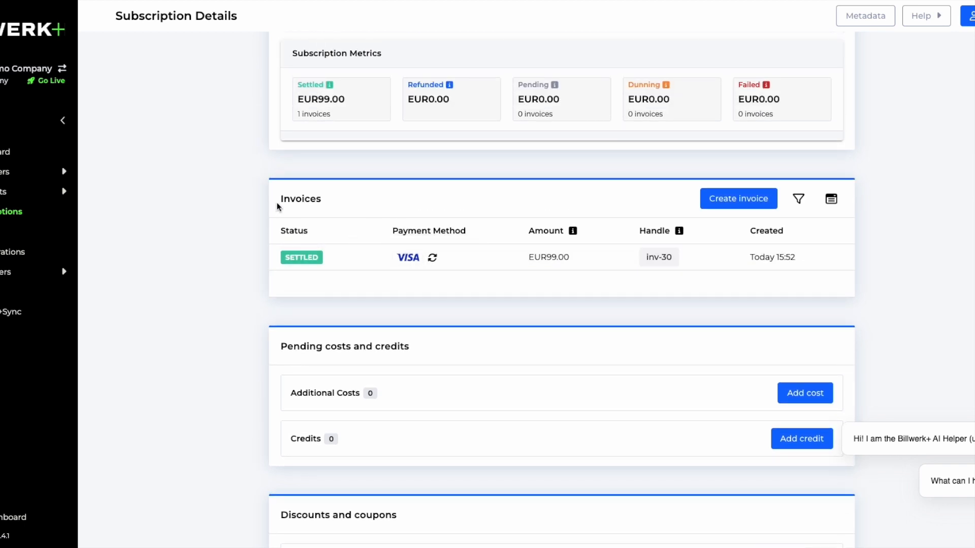
pyautogui.click(486, 264)
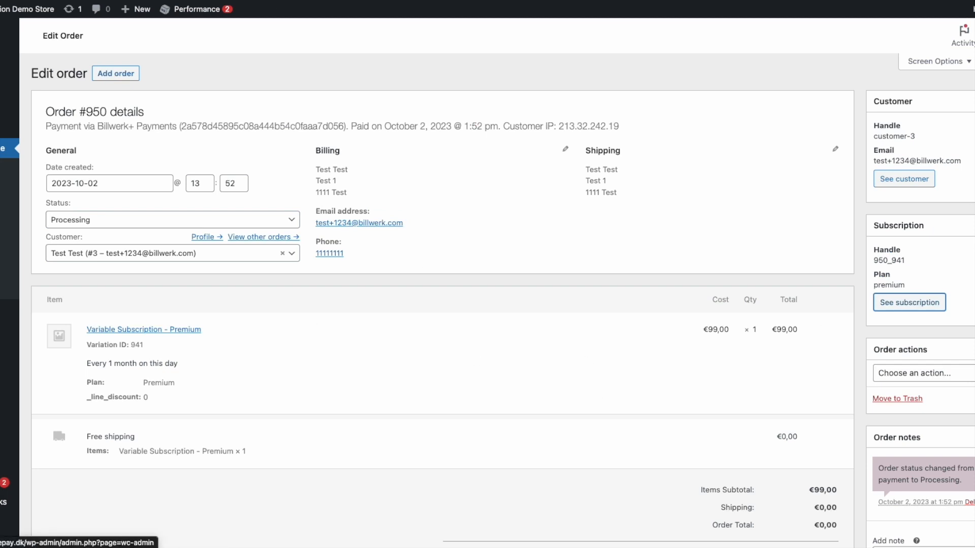
# From the orders list, open the €99,00 renewal order inv-30 and view its Billwerk+ invoice
pyautogui.click(1, 186)
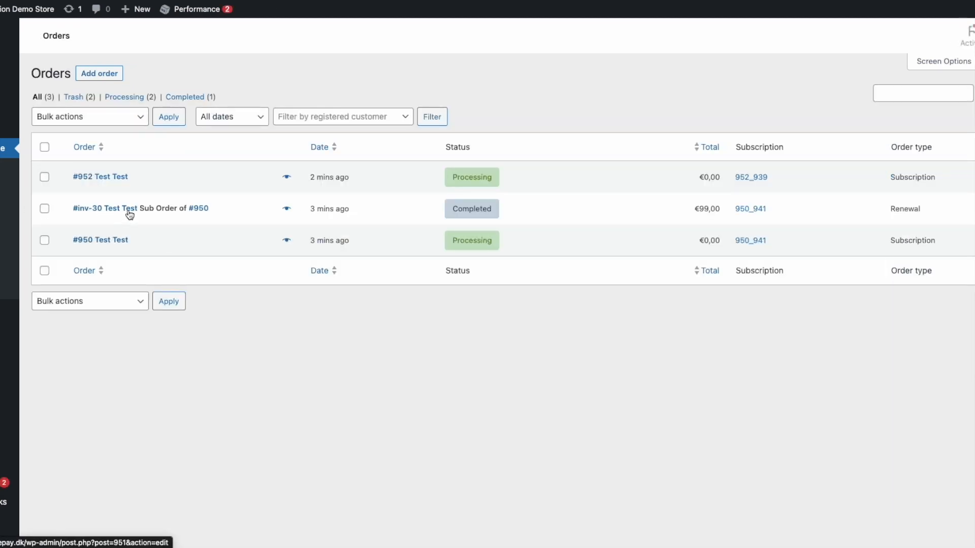
pyautogui.click(99, 213)
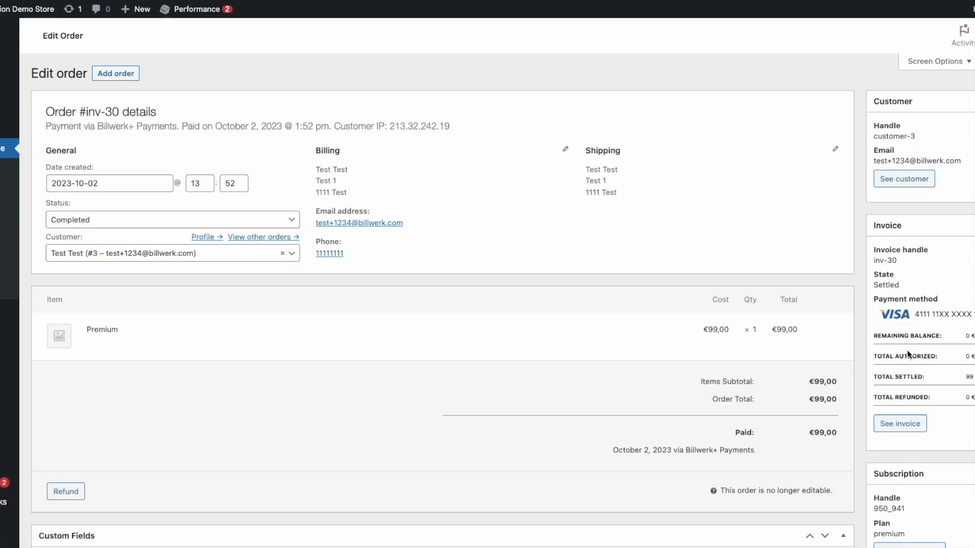
pyautogui.scroll(-1, 845, 345)
pyautogui.scroll(1, 897, 342)
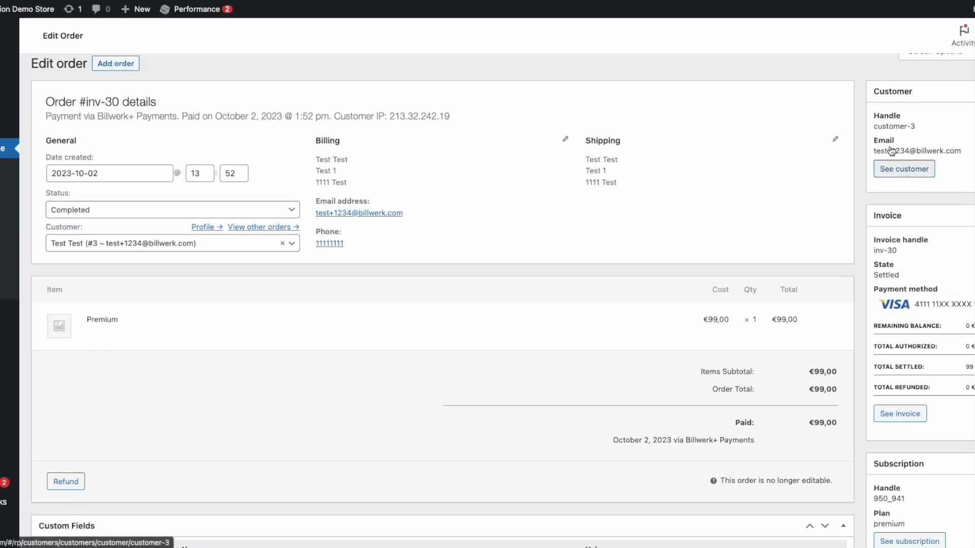
pyautogui.scroll(-1, 901, 213)
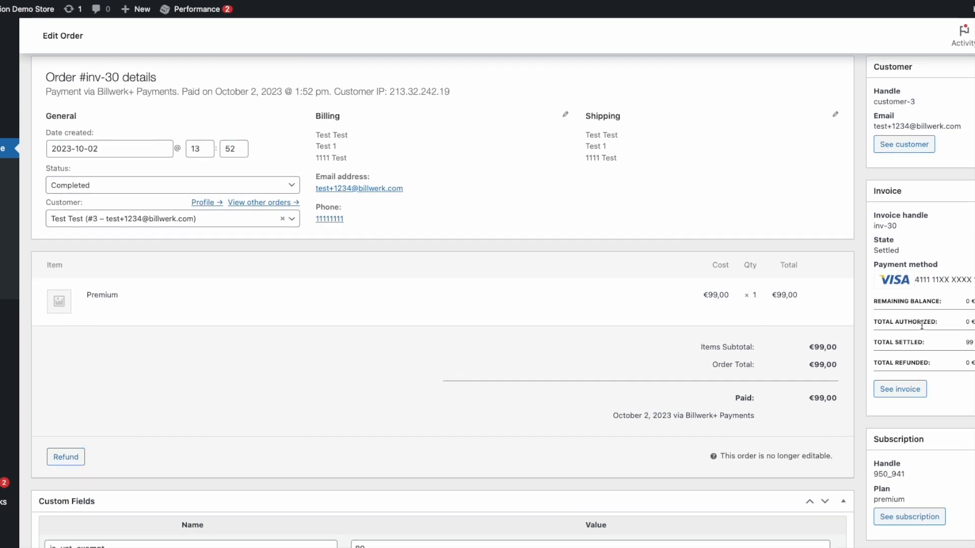
pyautogui.scroll(-3, 891, 360)
pyautogui.scroll(5, 910, 361)
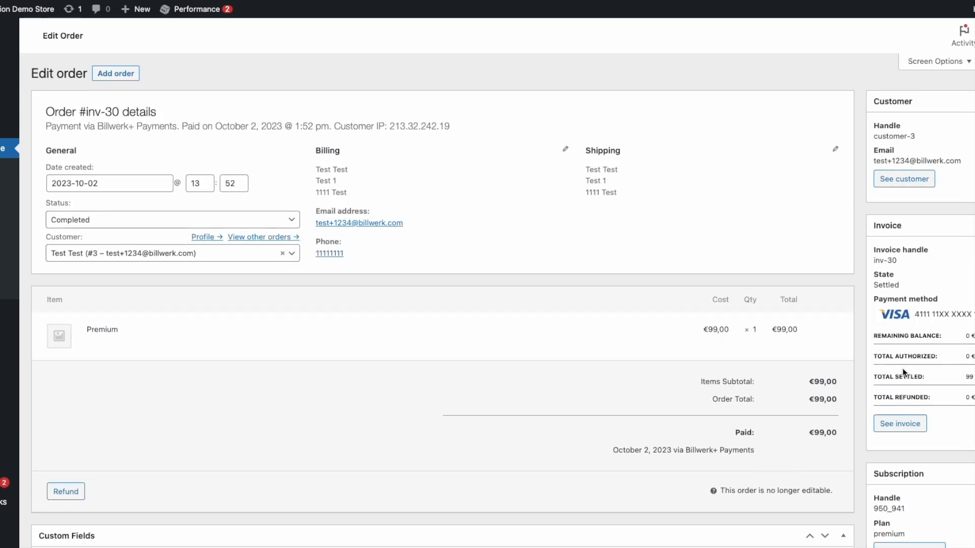
pyautogui.click(892, 425)
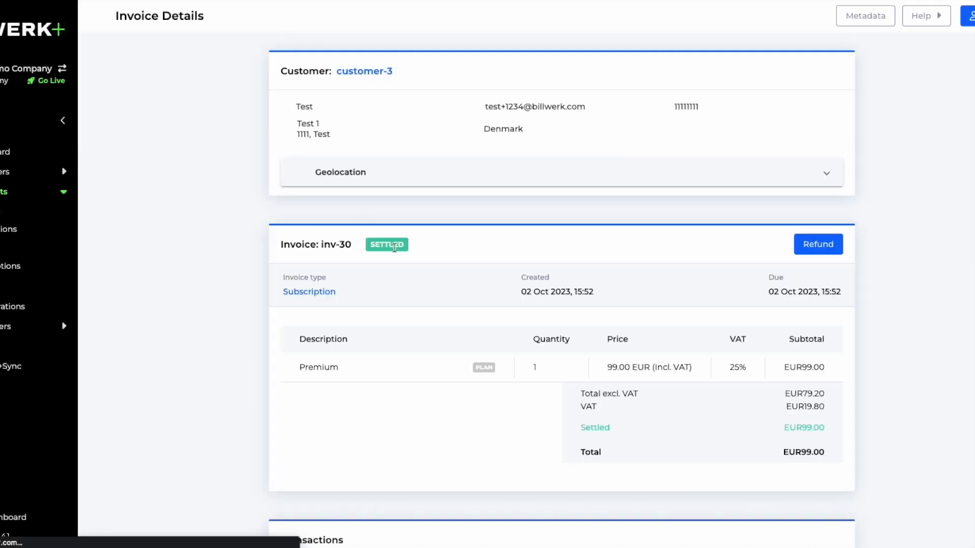
# Confirm invoice inv-30 is Settled at EUR99.00, then return to its WooCommerce order and highlight the state
pyautogui.scroll(-1, 531, 380)
pyautogui.scroll(-1, 531, 380)
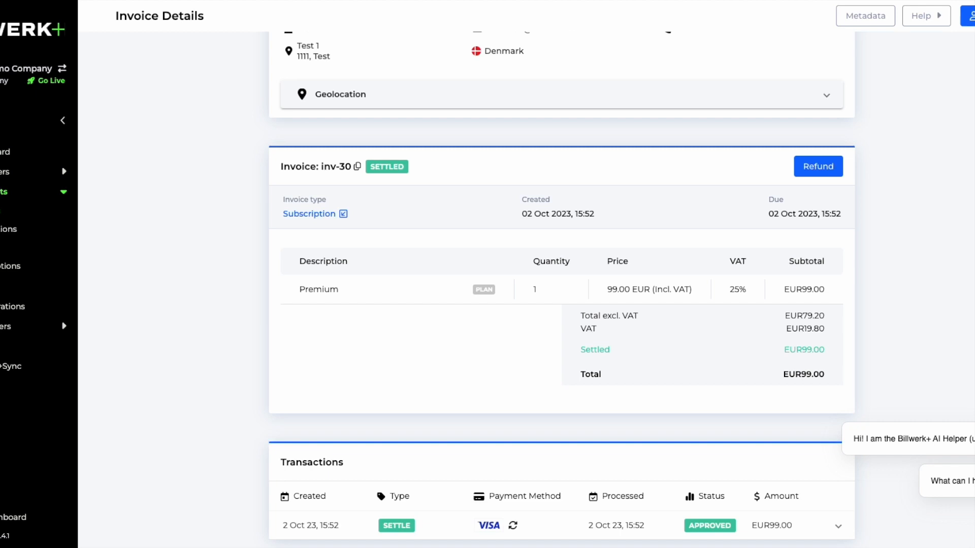
pyautogui.hotkey('ctrl', 'shift', 'Tab')
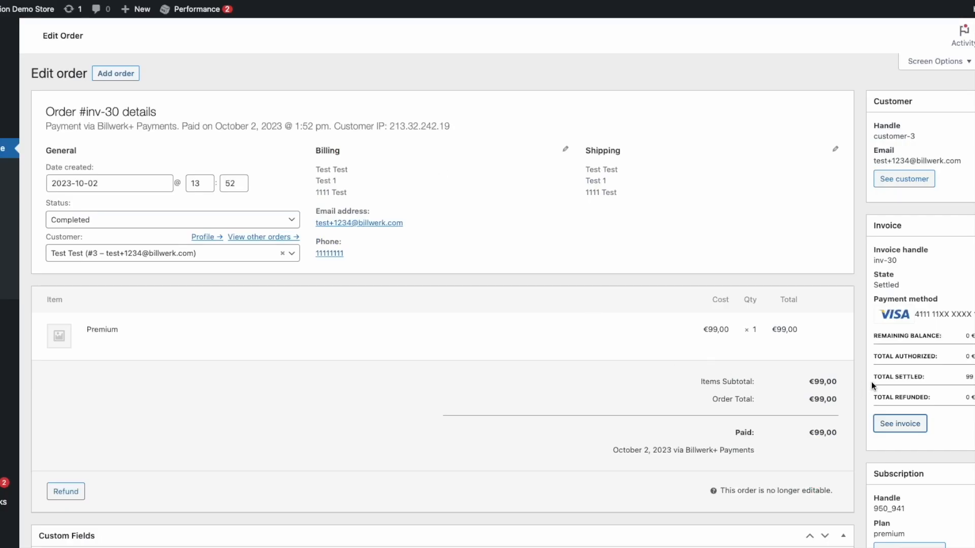
pyautogui.scroll(-2, 871, 382)
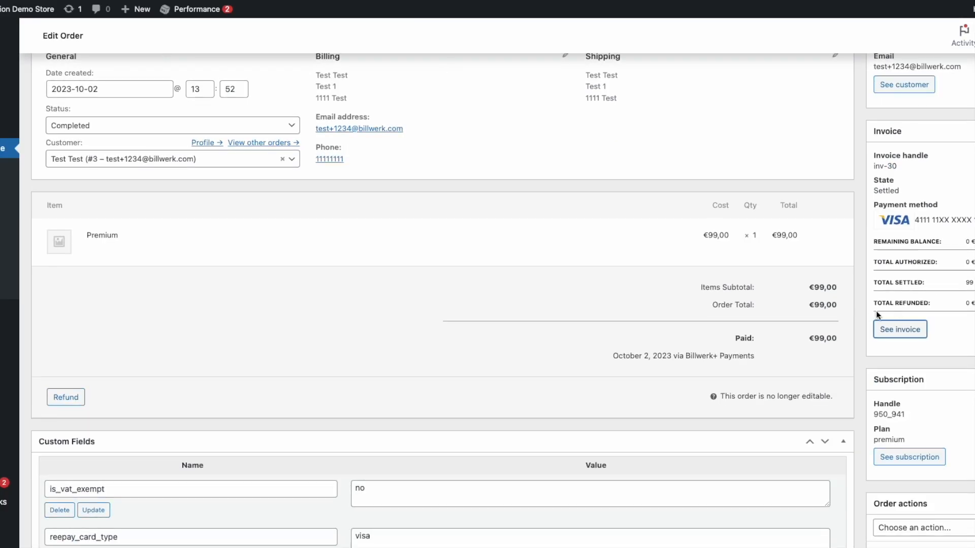
pyautogui.doubleClick(874, 181)
# Refund one Premium item for €99,00 via Billwerk+ Payments and confirm
pyautogui.click(65, 397)
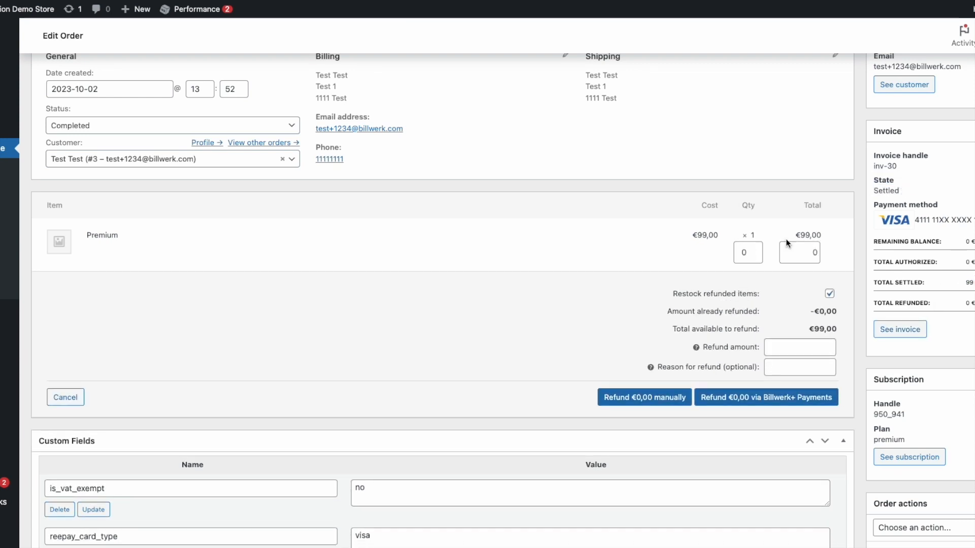
pyautogui.click(756, 249)
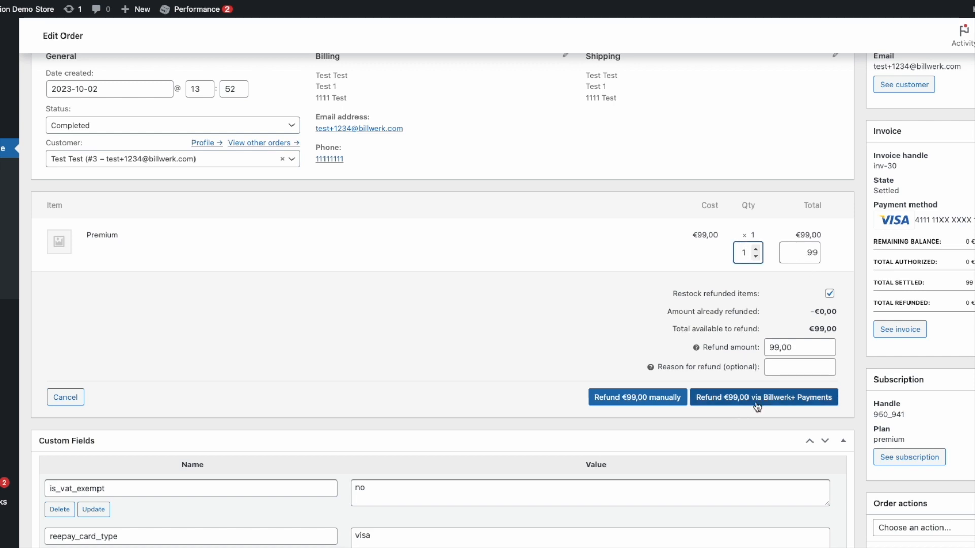
pyautogui.click(787, 402)
pyautogui.click(585, 45)
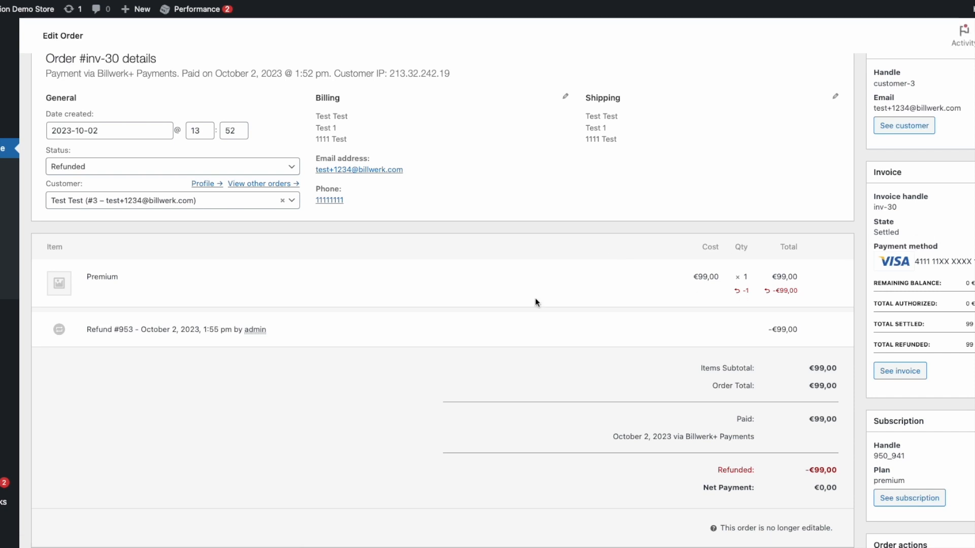
# Highlight the €99 Total Refunded amount on the now Refunded order
pyautogui.rightClick(535, 301)
pyautogui.click(483, 388)
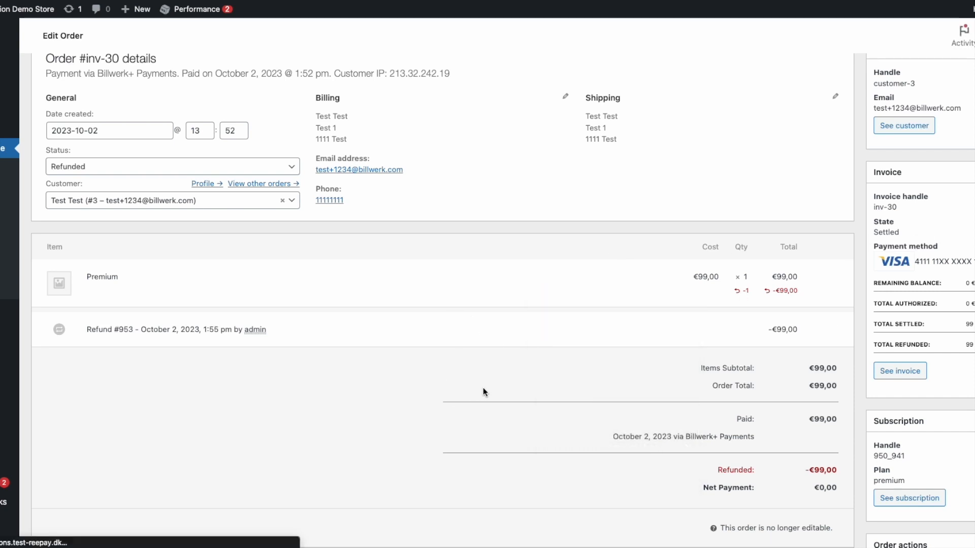
pyautogui.scroll(-2, 642, 369)
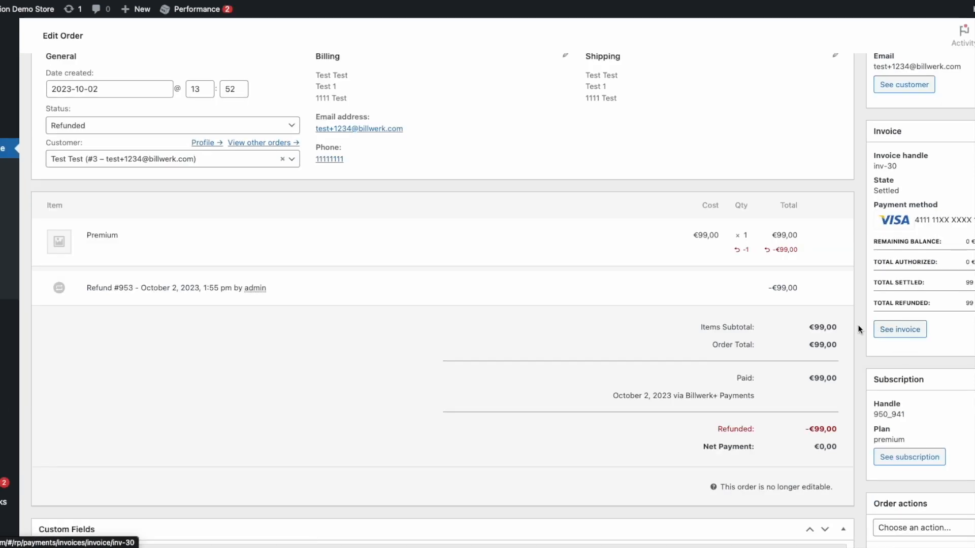
pyautogui.doubleClick(963, 303)
pyautogui.moveTo(965, 303); pyautogui.dragTo(950, 313)
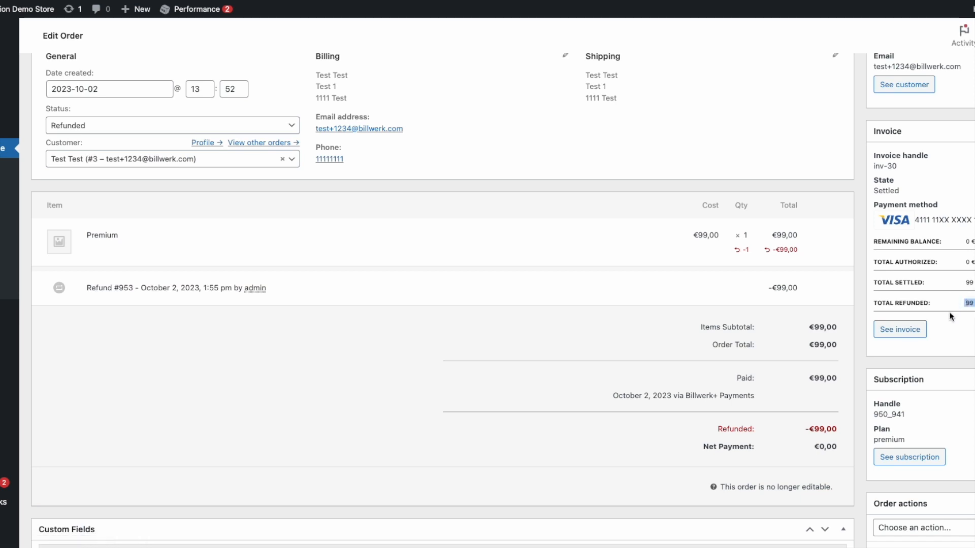
# Check invoice inv-30 shows Refunded at EUR0.00 in Billwerk+, then return to the WooCommerce Orders list
pyautogui.click(915, 329)
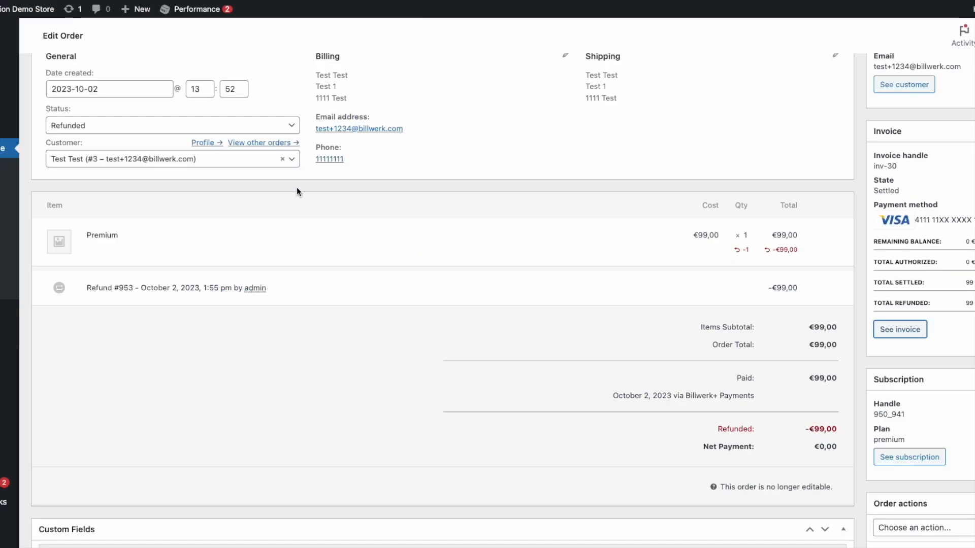
pyautogui.scroll(3, 297, 187)
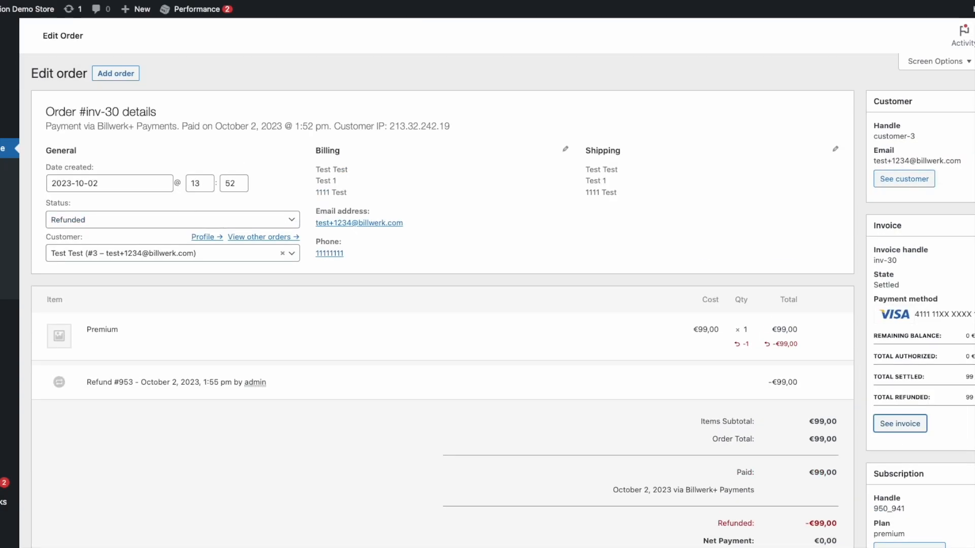
pyautogui.click(2, 184)
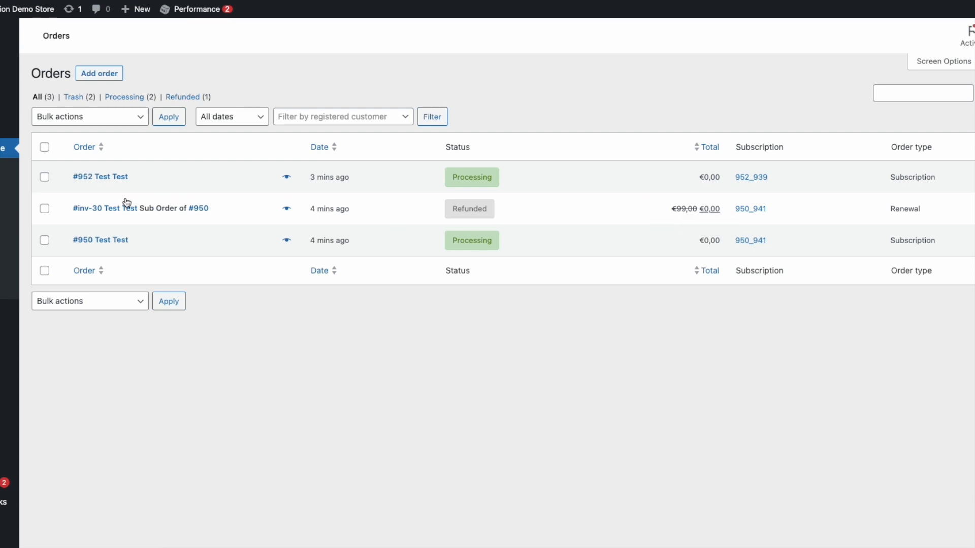
pyautogui.click(104, 178)
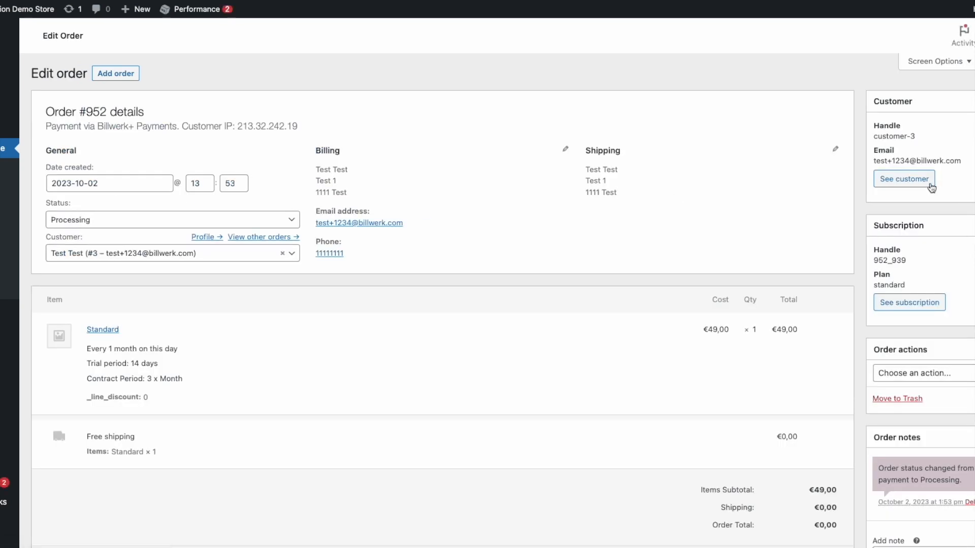
pyautogui.click(904, 182)
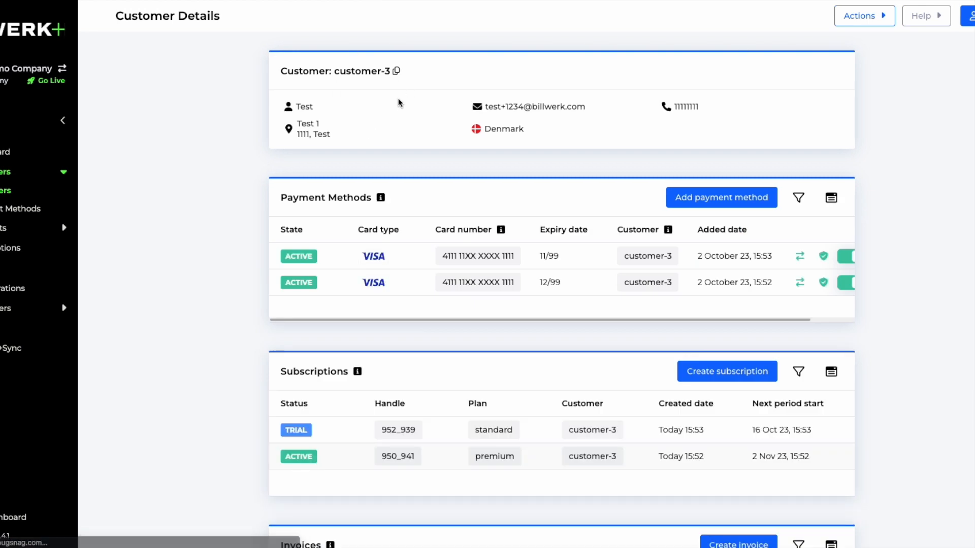
pyautogui.scroll(-3, 363, 254)
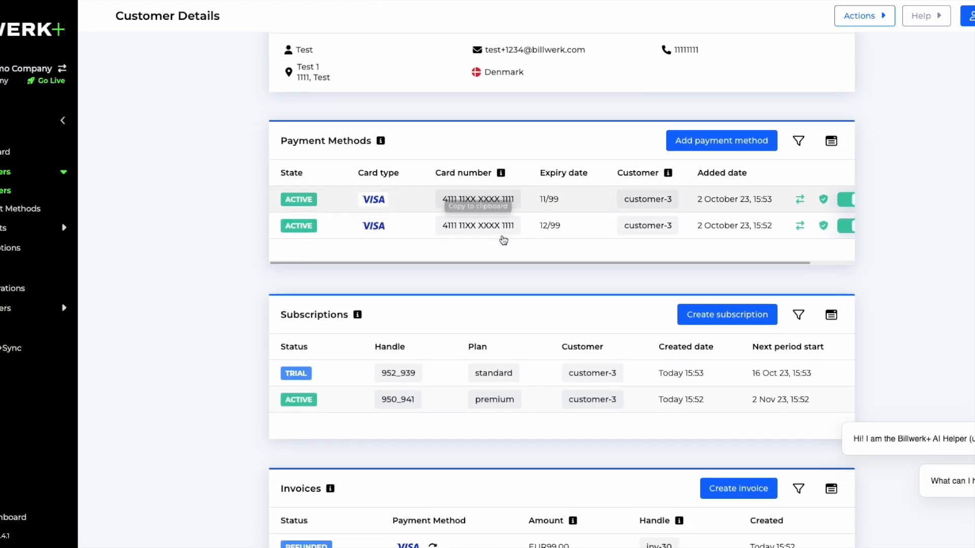
pyautogui.scroll(-4, 309, 281)
pyautogui.scroll(4, 322, 279)
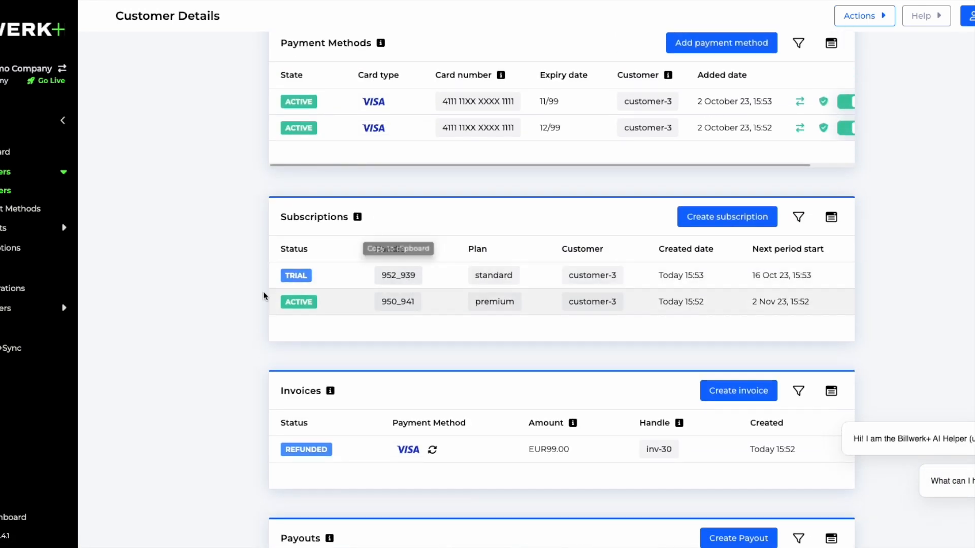
pyautogui.click(363, 281)
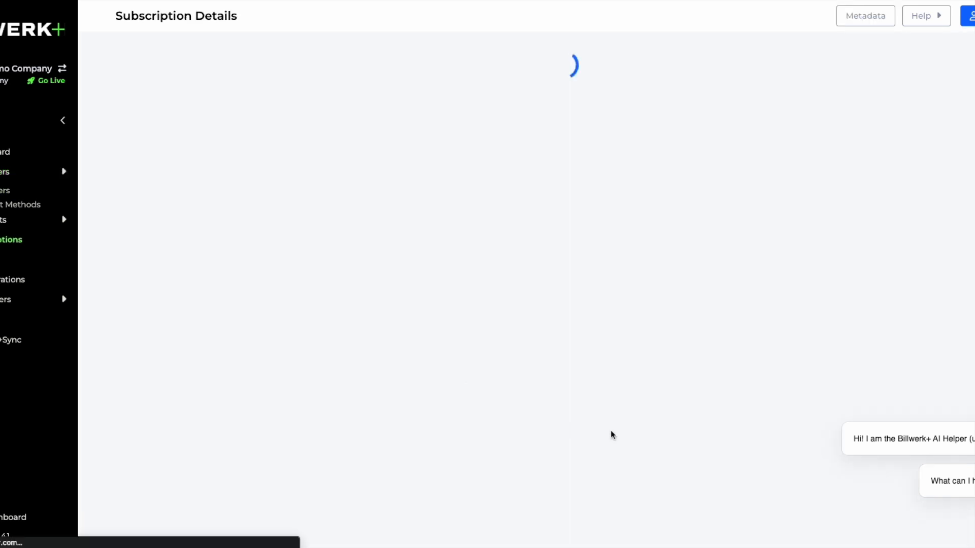
pyautogui.scroll(-5, 417, 317)
pyautogui.scroll(-5, 417, 317)
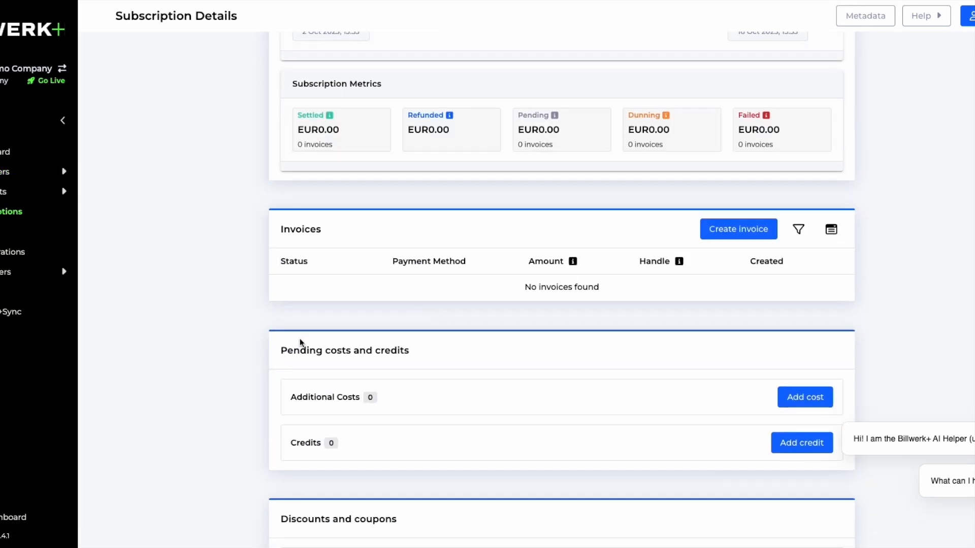
pyautogui.moveTo(317, 282); pyautogui.dragTo(644, 286)
pyautogui.scroll(8, 645, 286)
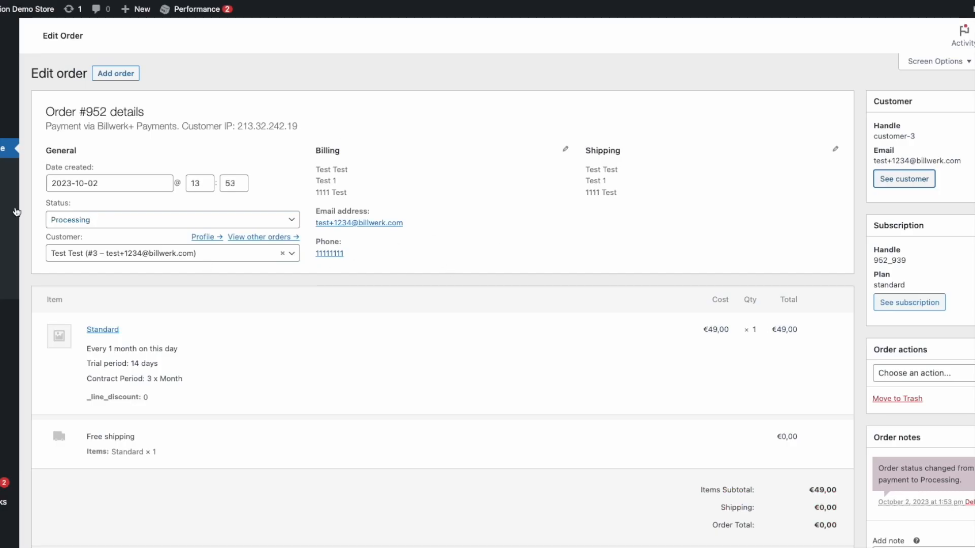
pyautogui.click(2, 184)
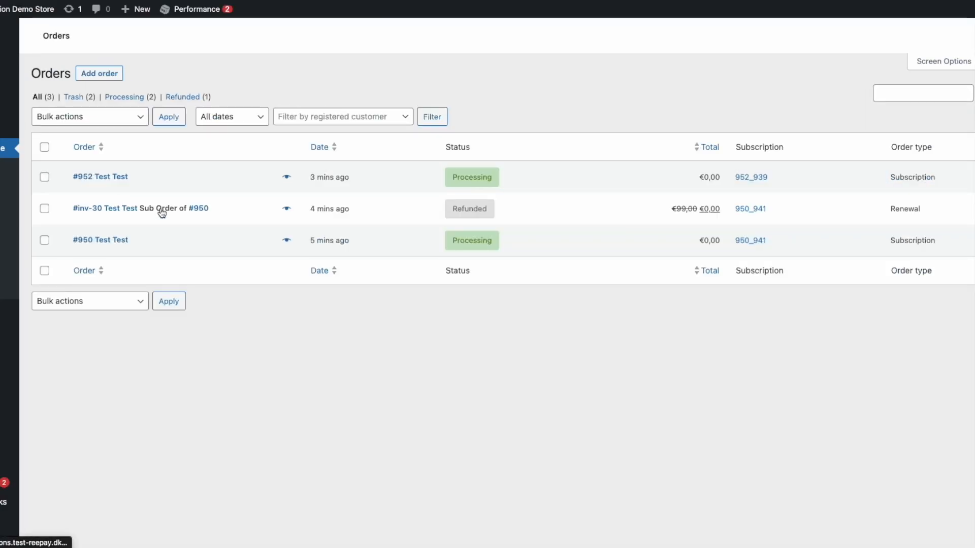
pyautogui.moveTo(465, 222)
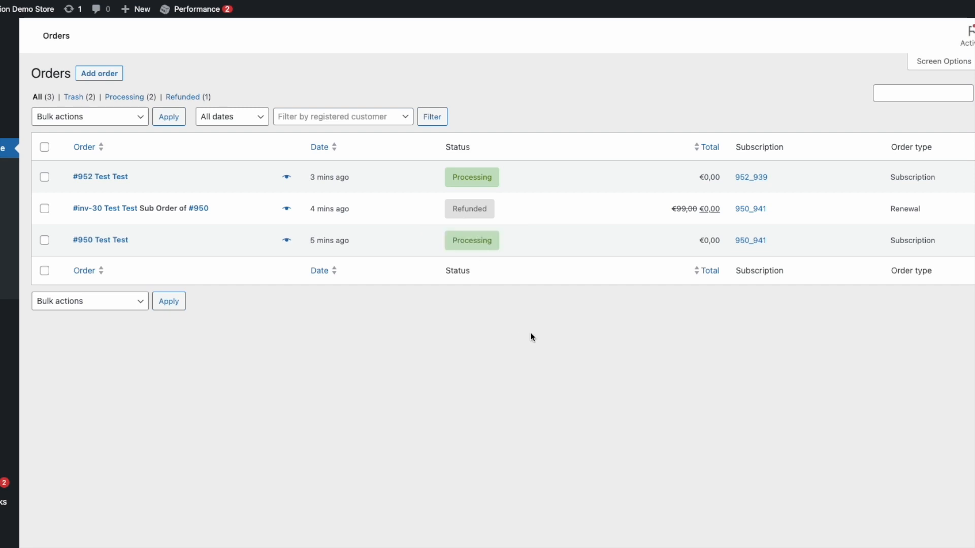
pyautogui.hotkey('ctrl', 'Up')
# Add the Regular Product to the cart from the storefront shop listing
pyautogui.click(384, 191)
pyautogui.scroll(-2, 541, 241)
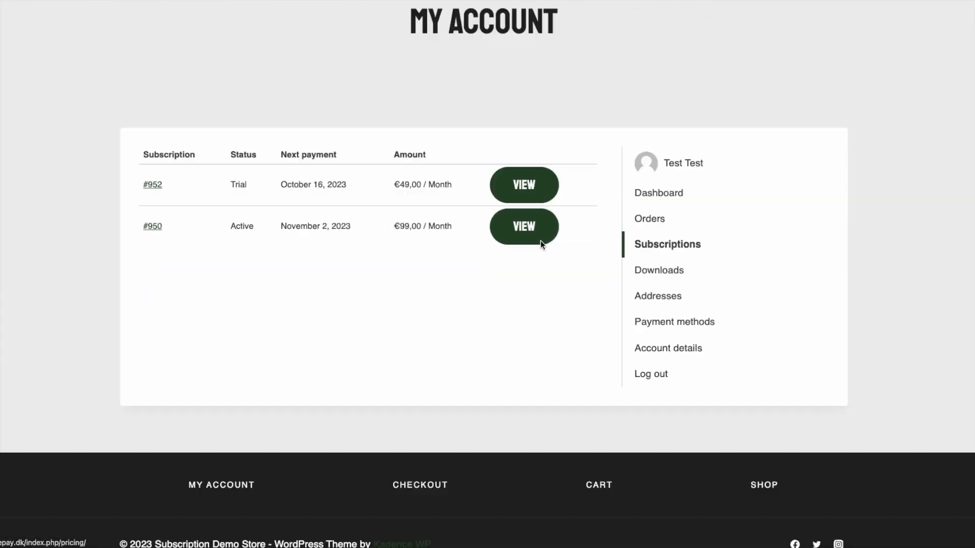
pyautogui.click(762, 472)
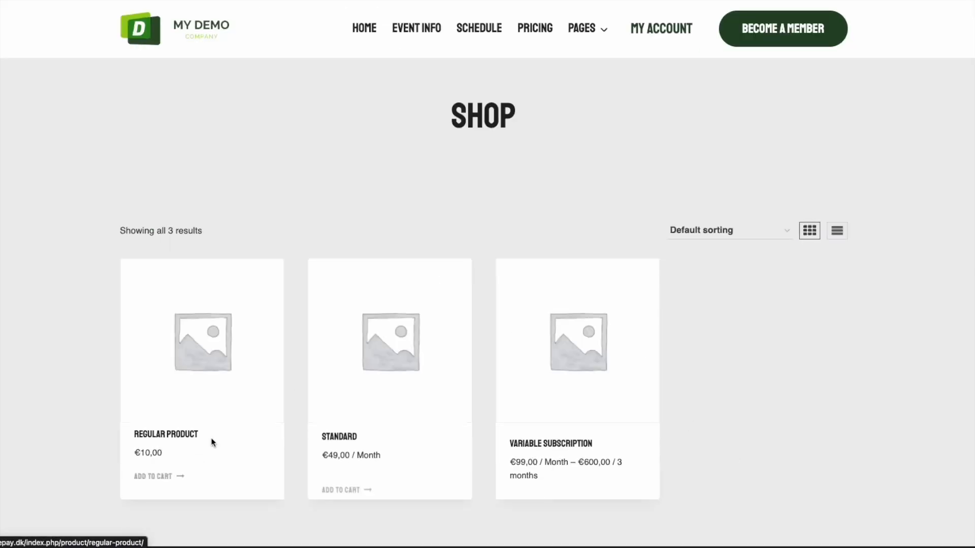
pyautogui.scroll(-3, 214, 442)
pyautogui.click(163, 349)
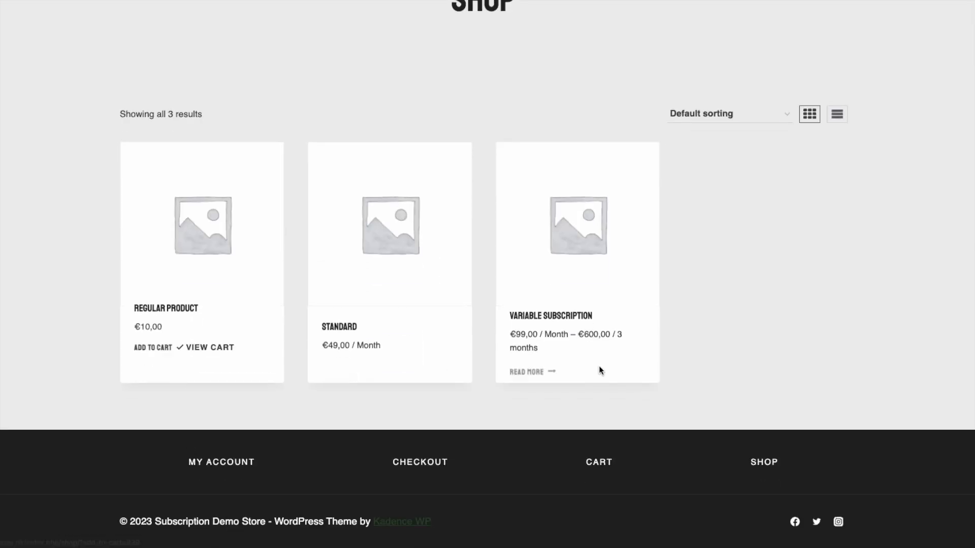
# Choose the Enterprise plan on Variable Subscription and add it to the cart
pyautogui.click(531, 371)
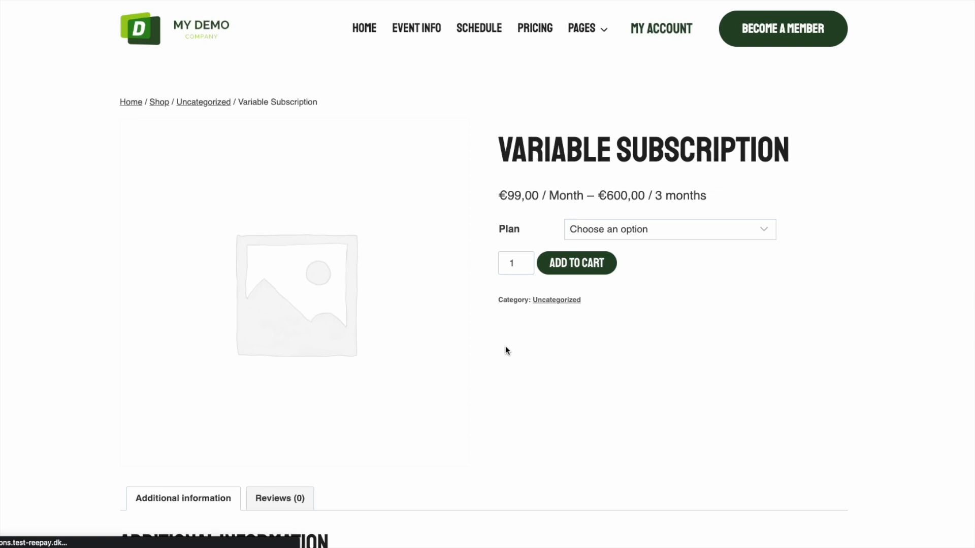
pyautogui.click(630, 226)
pyautogui.click(616, 261)
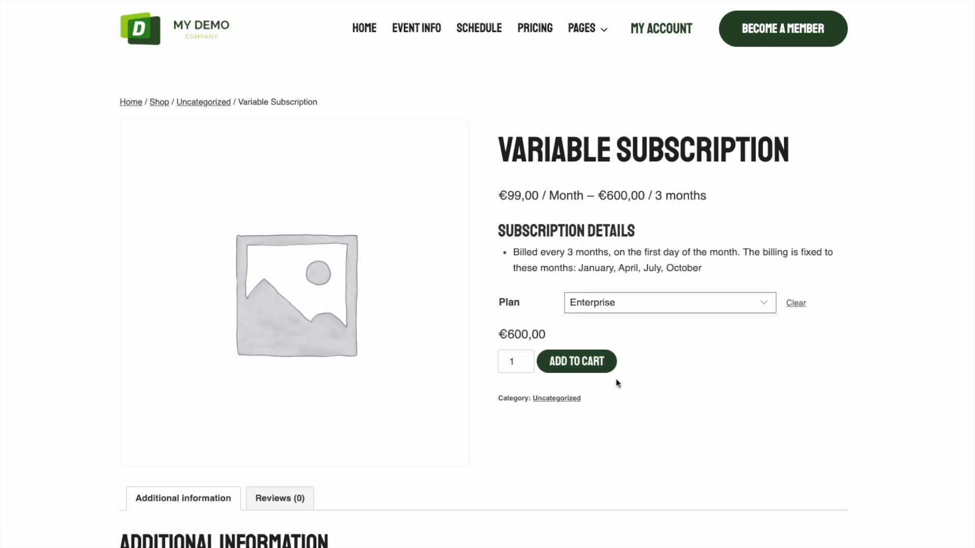
pyautogui.scroll(-2, 604, 390)
pyautogui.click(577, 292)
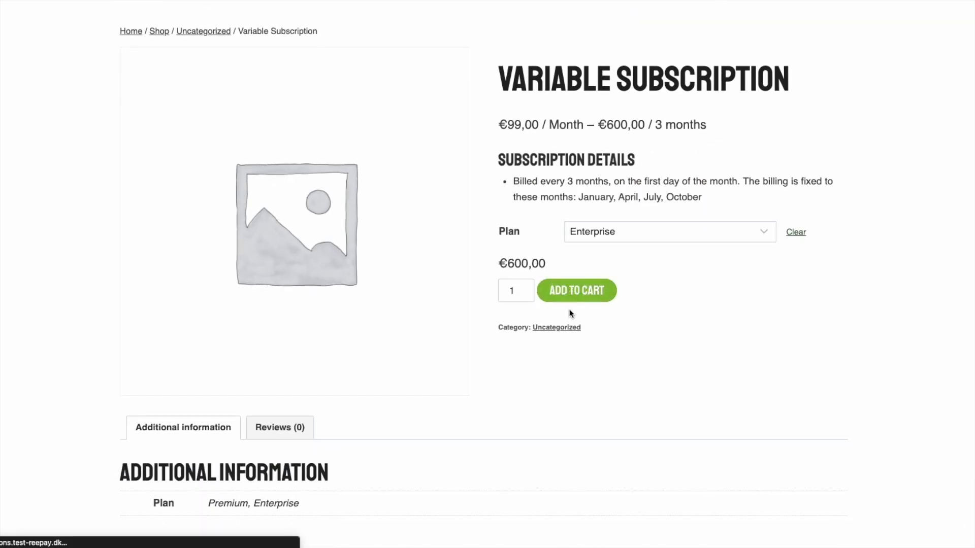
# Proceed from the cart to checkout, totalling €610,00
pyautogui.click(781, 130)
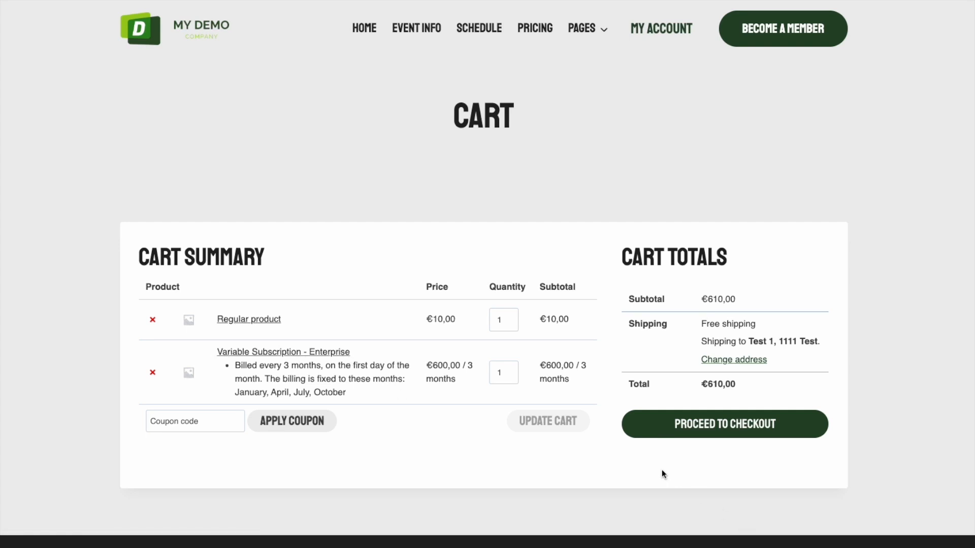
pyautogui.click(694, 432)
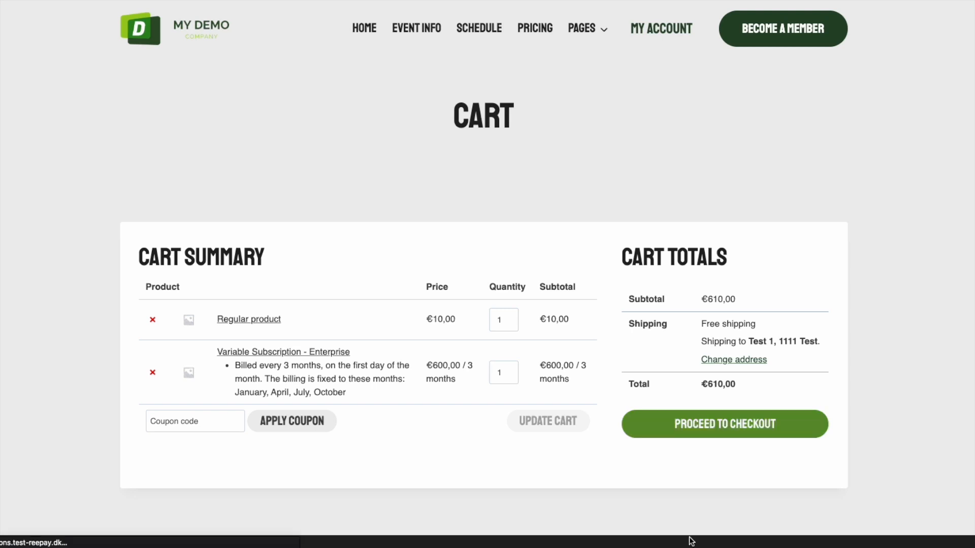
pyautogui.scroll(-10, 662, 276)
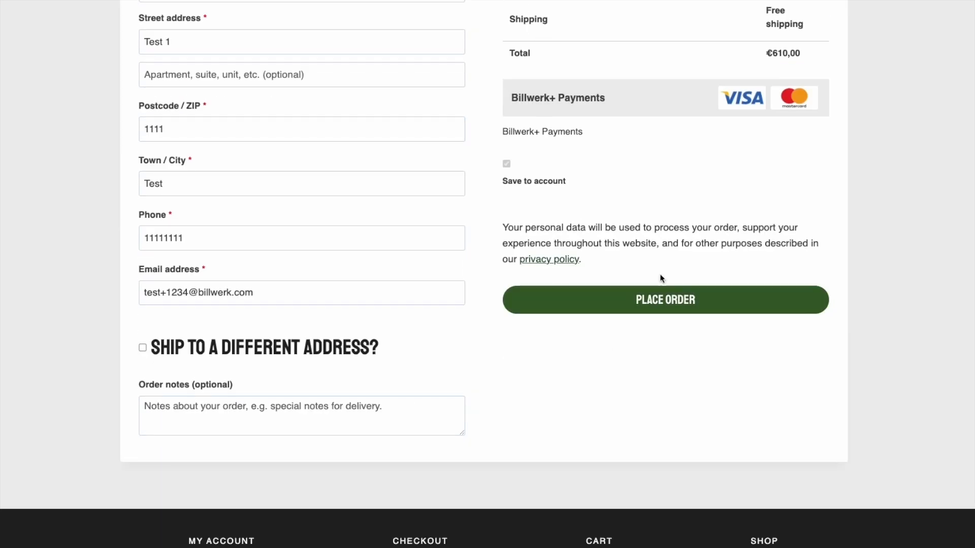
# Place the order and pay in Billwerk+ Checkout with the test card number, expiry and security code
pyautogui.click(615, 300)
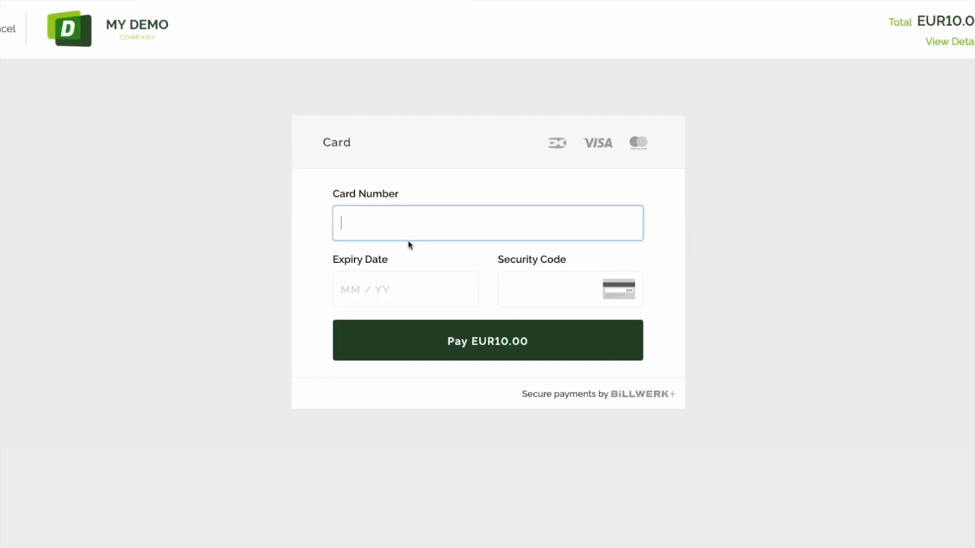
pyautogui.write('4111111')
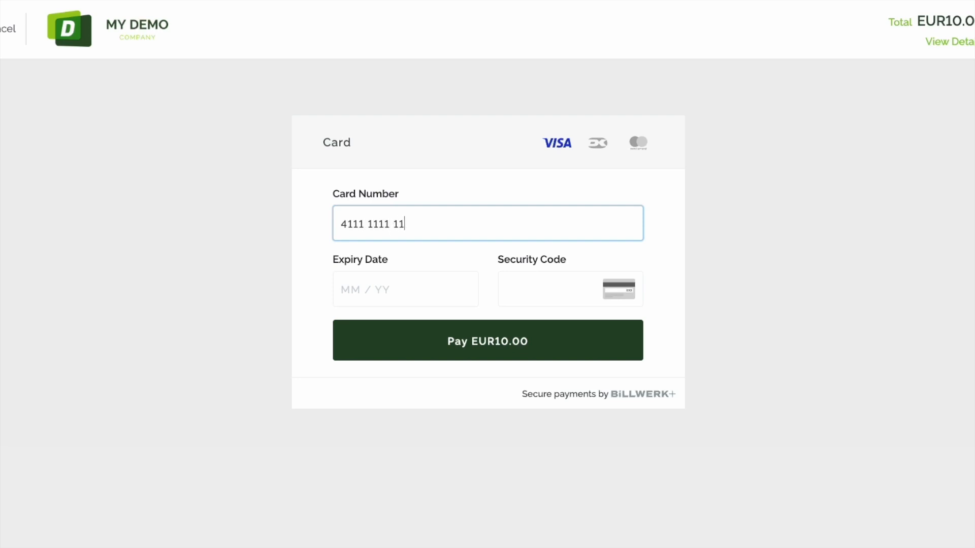
pyautogui.write('11111111111')
pyautogui.write('99')
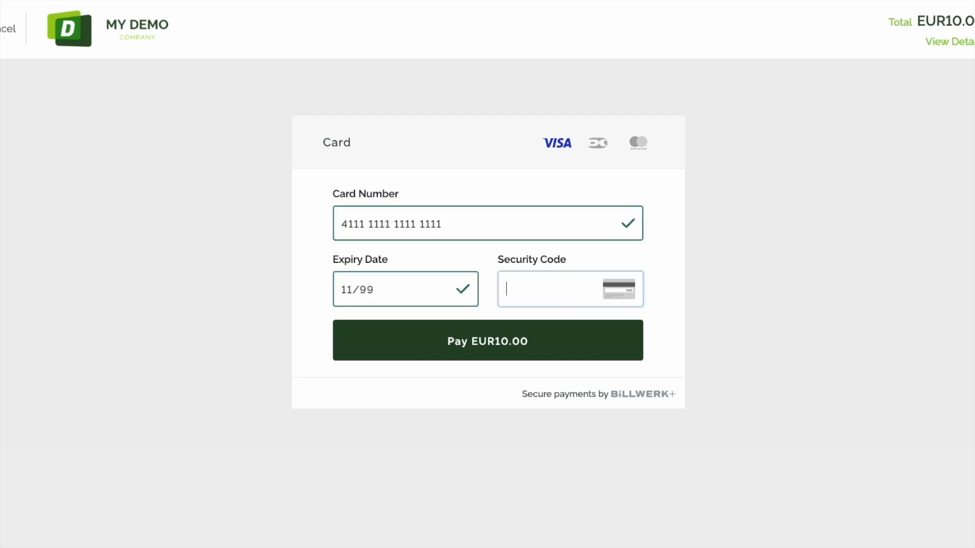
pyautogui.write('123')
pyautogui.press('Return')
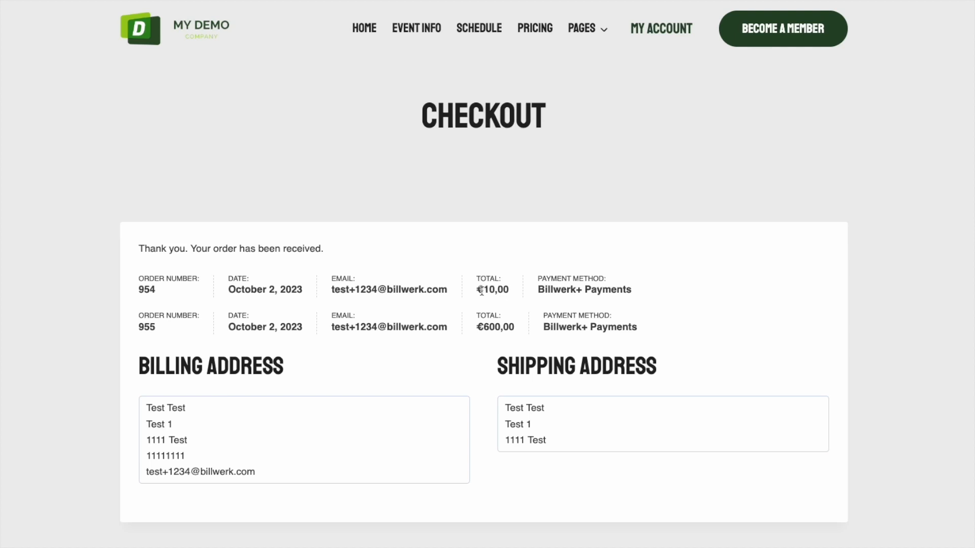
# Review the confirmation page listing the two received orders, €10,00 and €600,00
pyautogui.moveTo(477, 291); pyautogui.dragTo(504, 291)
pyautogui.moveTo(476, 327); pyautogui.dragTo(503, 327)
pyautogui.click(503, 356)
pyautogui.scroll(-1, 579, 415)
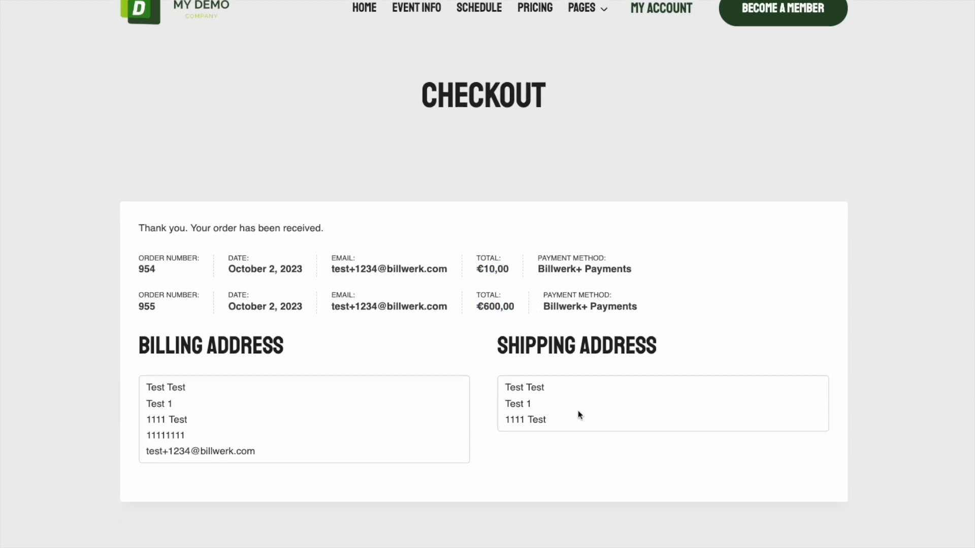
pyautogui.scroll(-3, 579, 412)
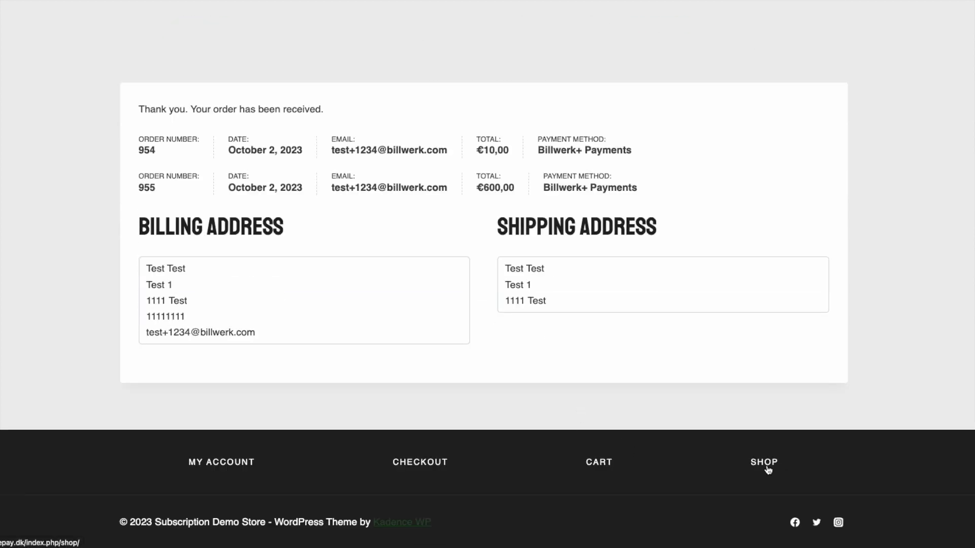
pyautogui.hotkey('ctrl', 'Up')
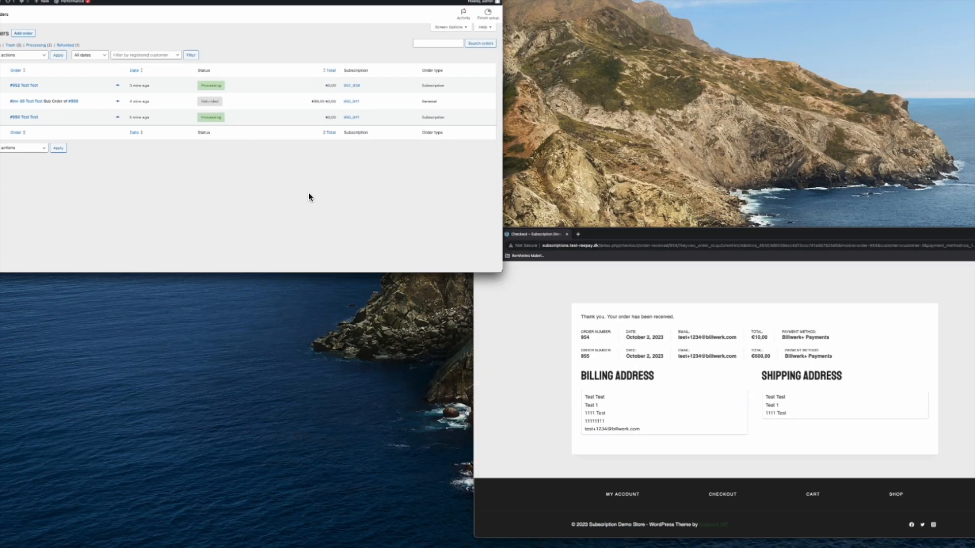
# In the WooCommerce Orders list, open order #954 for the €10,00 regular product
pyautogui.click(308, 195)
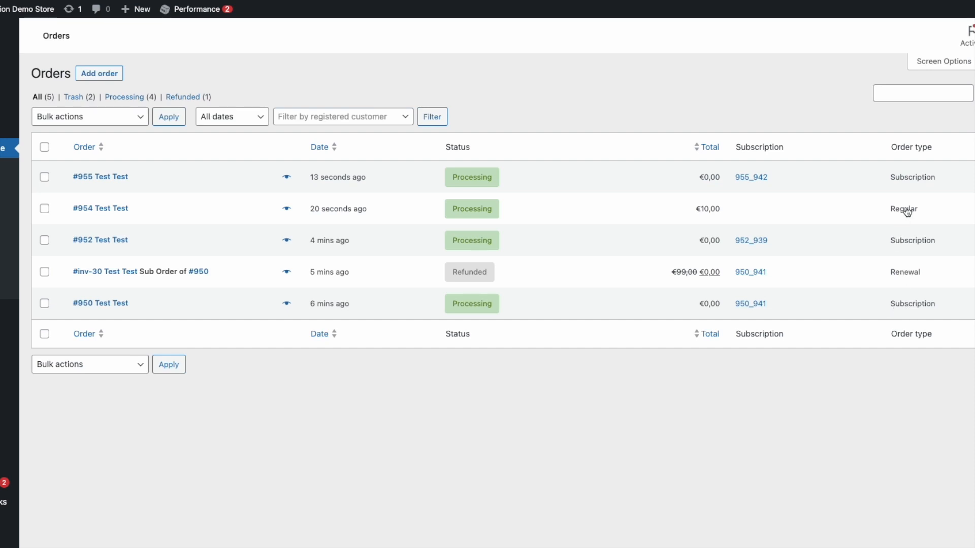
pyautogui.click(100, 207)
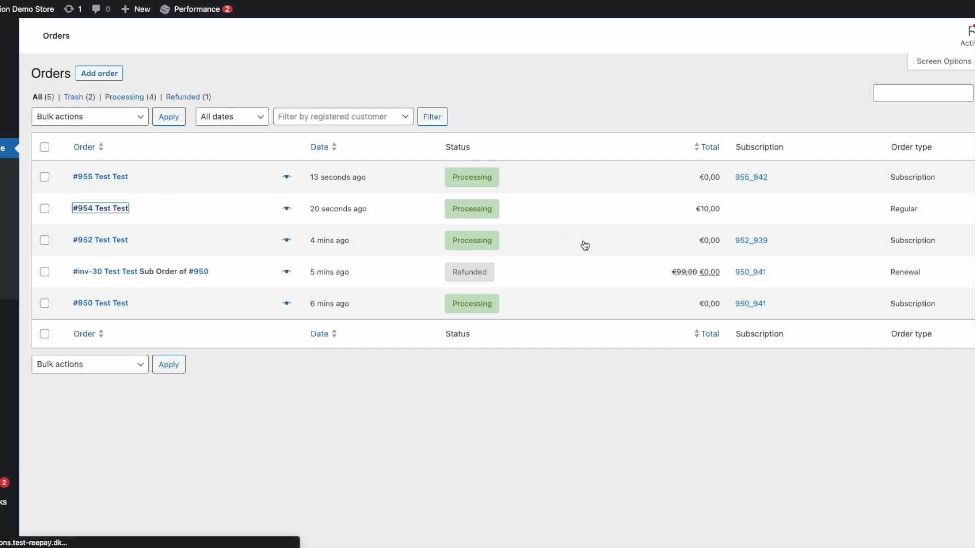
pyautogui.scroll(-2, 151, 325)
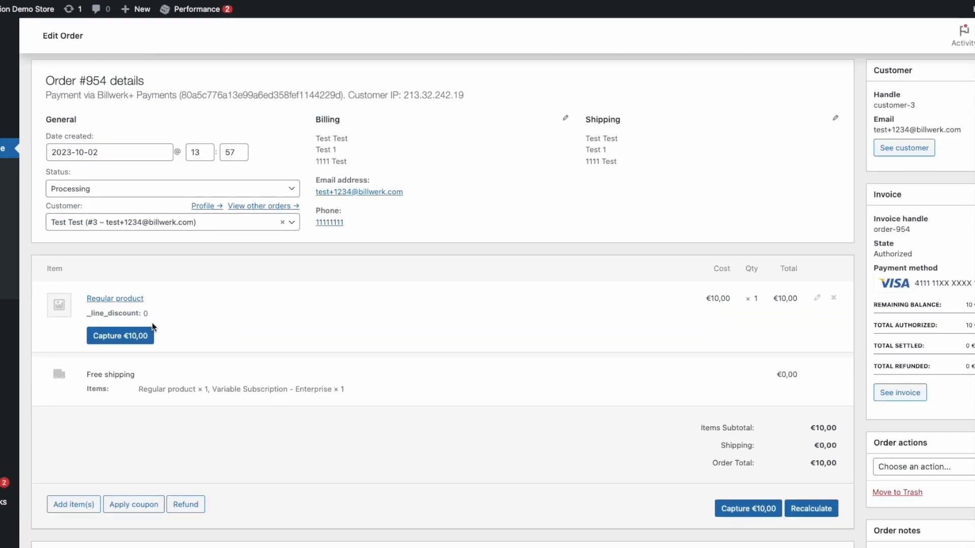
pyautogui.scroll(-1, 304, 317)
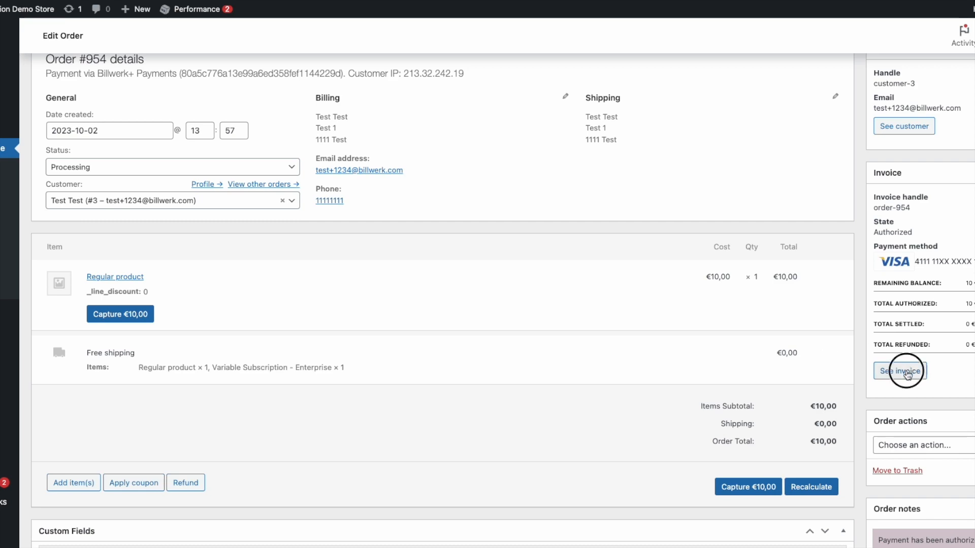
# Open Billwerk+ invoice order-954 and check the Regular product authorized at EUR10.00
pyautogui.click(907, 373)
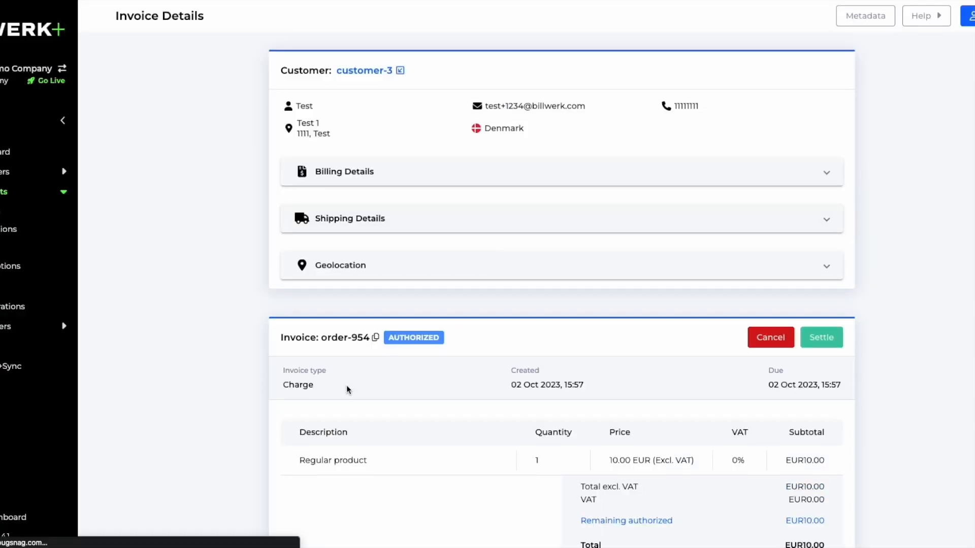
pyautogui.scroll(-8, 355, 337)
pyautogui.scroll(6, 488, 285)
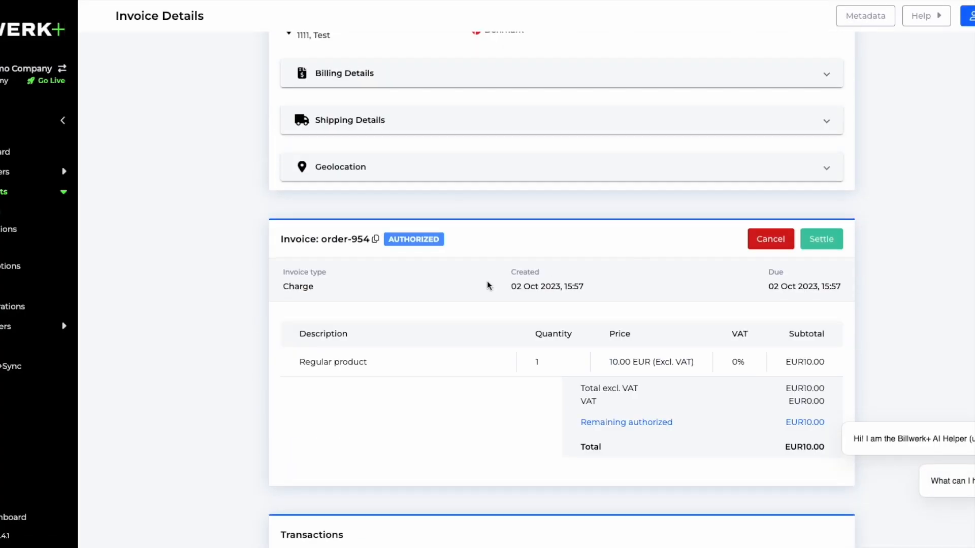
pyautogui.scroll(2, 286, 322)
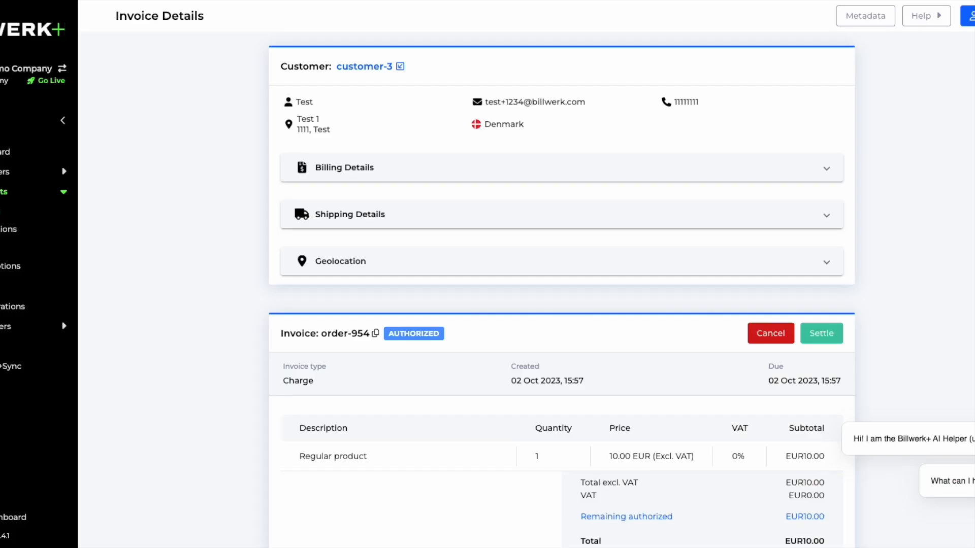
# Open customer-3's subscription 955_942 and review its settled EUR195.65 invoice and discounts
pyautogui.click(365, 66)
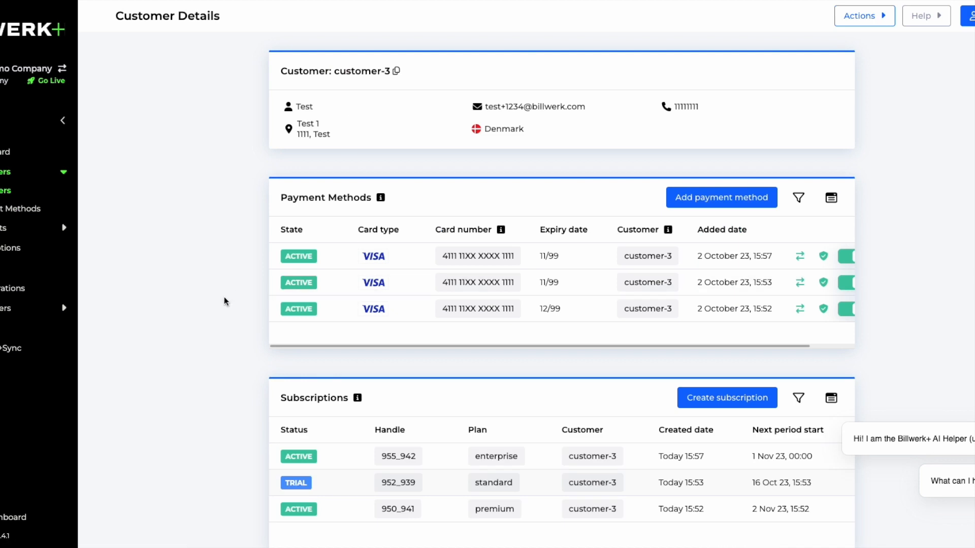
pyautogui.scroll(-1, 333, 268)
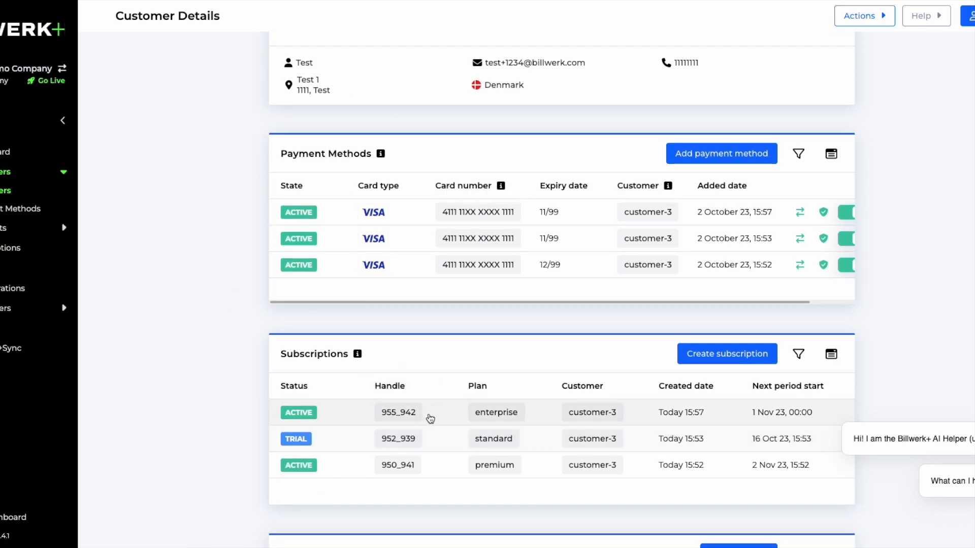
pyautogui.click(420, 408)
pyautogui.scroll(-5, 269, 305)
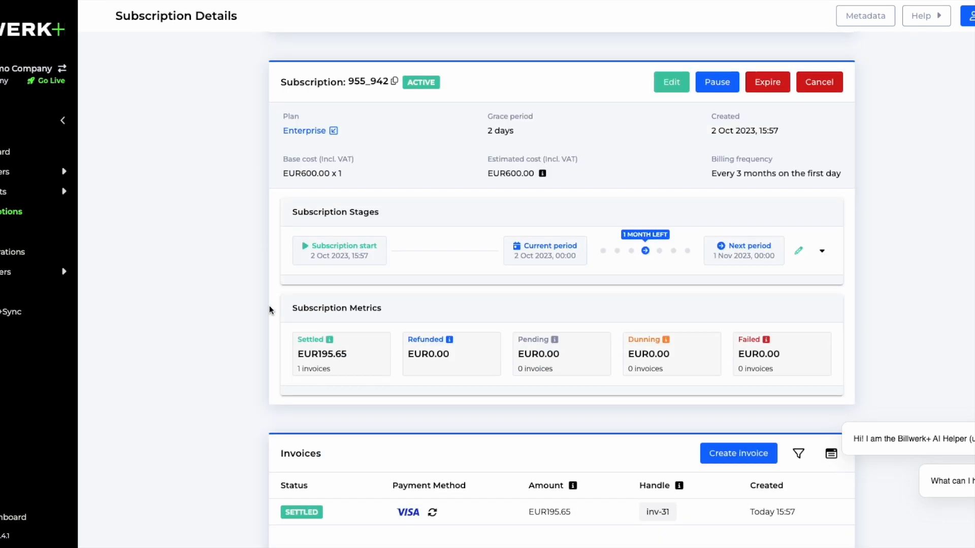
pyautogui.scroll(-5, 226, 317)
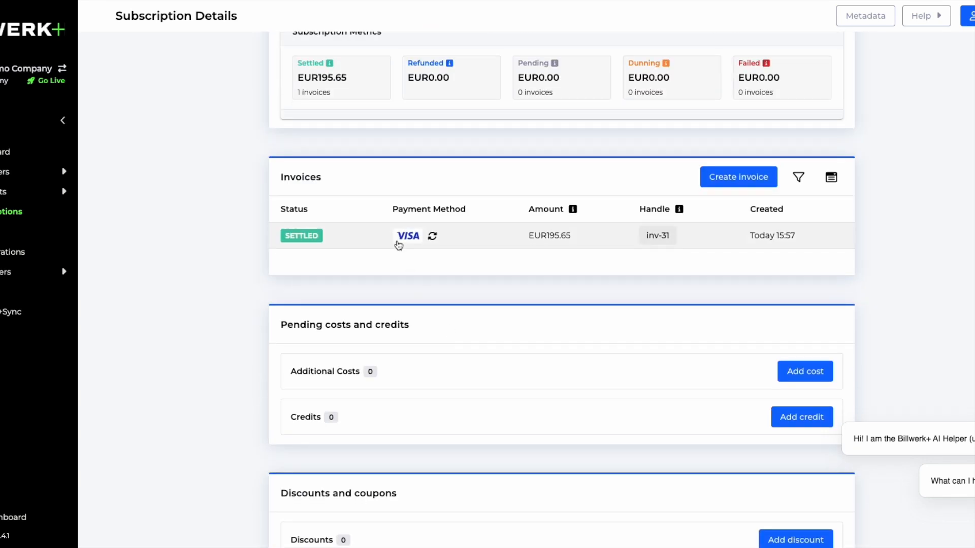
pyautogui.scroll(10, 507, 322)
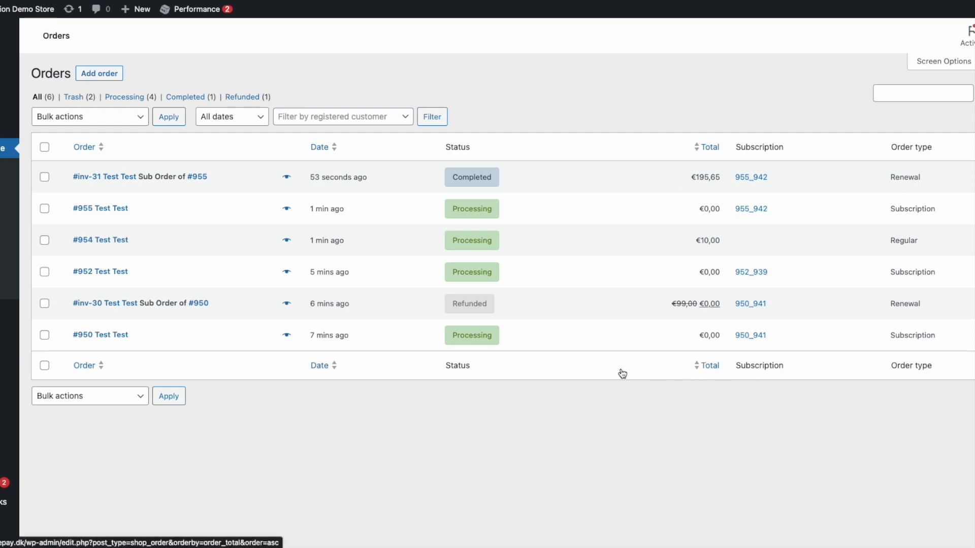
pyautogui.moveTo(473, 179)
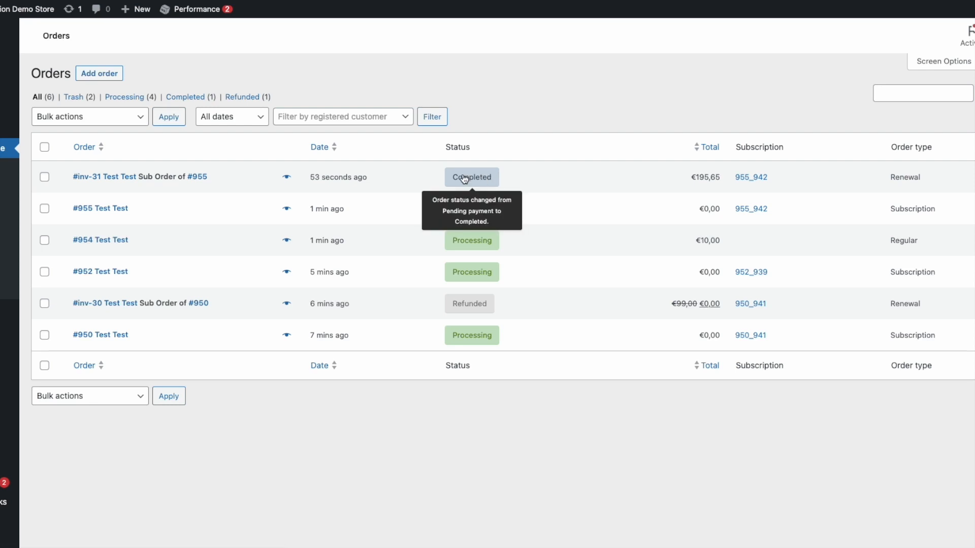
pyautogui.moveTo(479, 209)
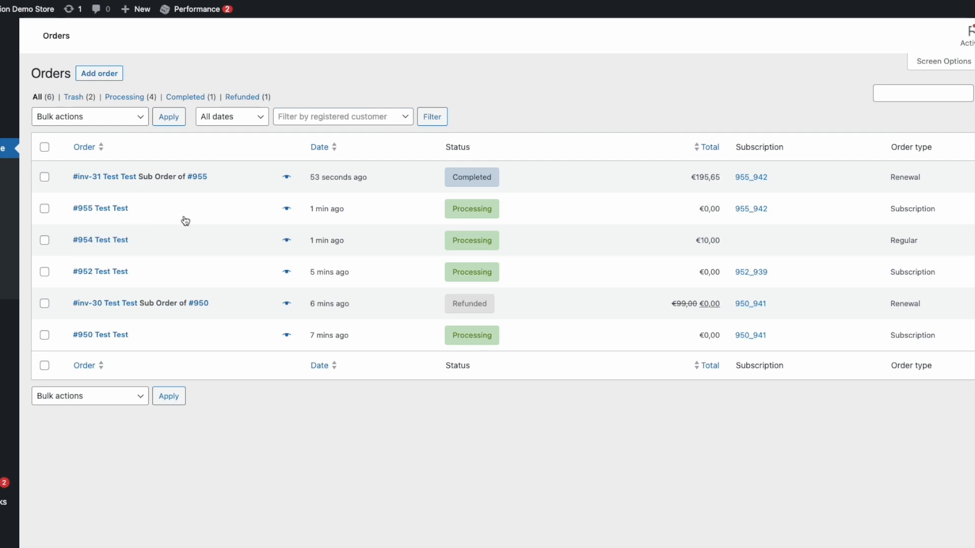
pyautogui.moveTo(9, 413)
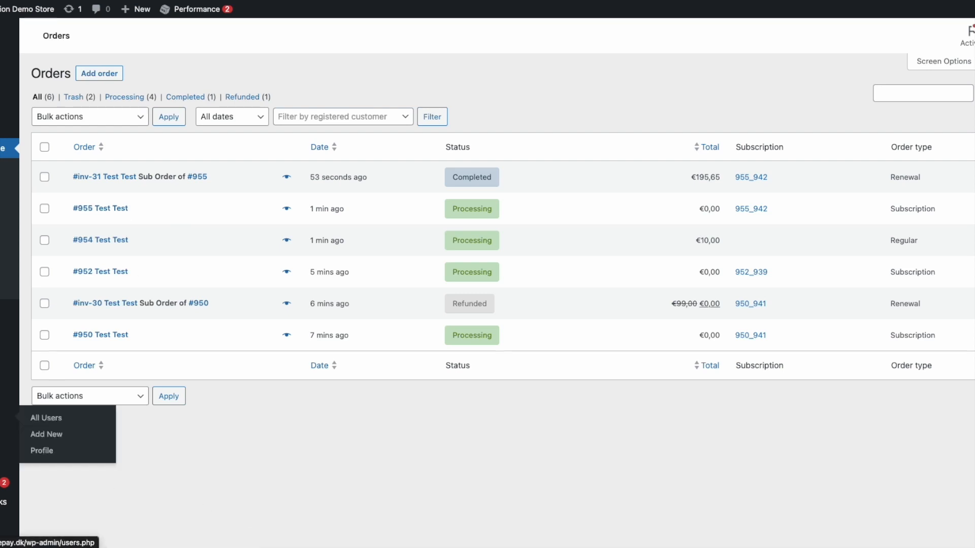
# Check the Users list, noting the third user's Subscriber role
pyautogui.click(50, 422)
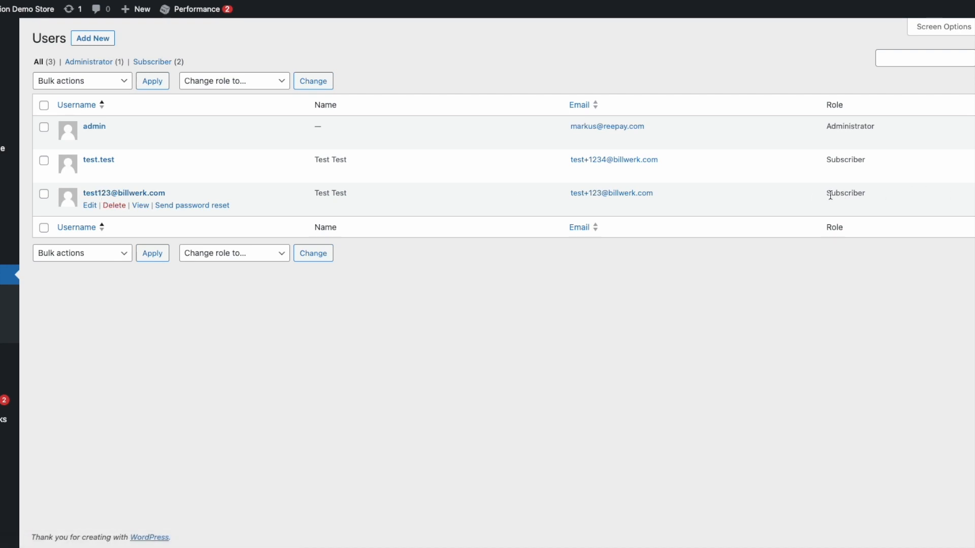
pyautogui.moveTo(826, 194); pyautogui.dragTo(882, 203)
pyautogui.click(882, 204)
# Go to the WooCommerce section of the admin to reach the Orders list
pyautogui.moveTo(10, 189)
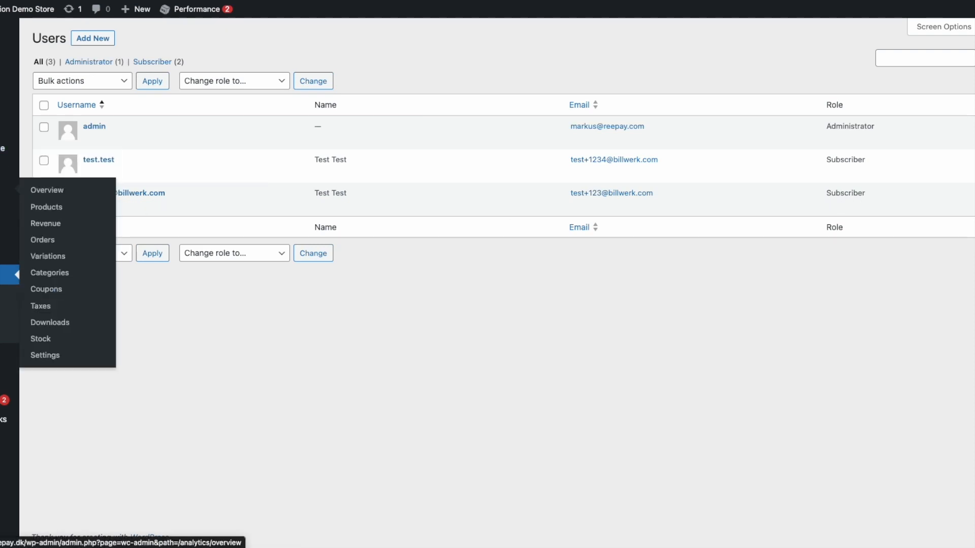
pyautogui.moveTo(3, 148)
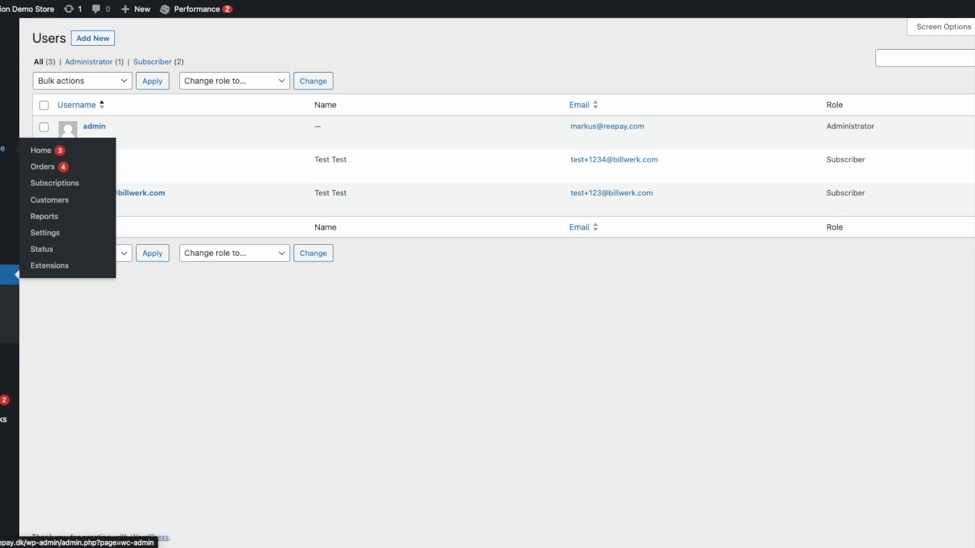
pyautogui.click(40, 151)
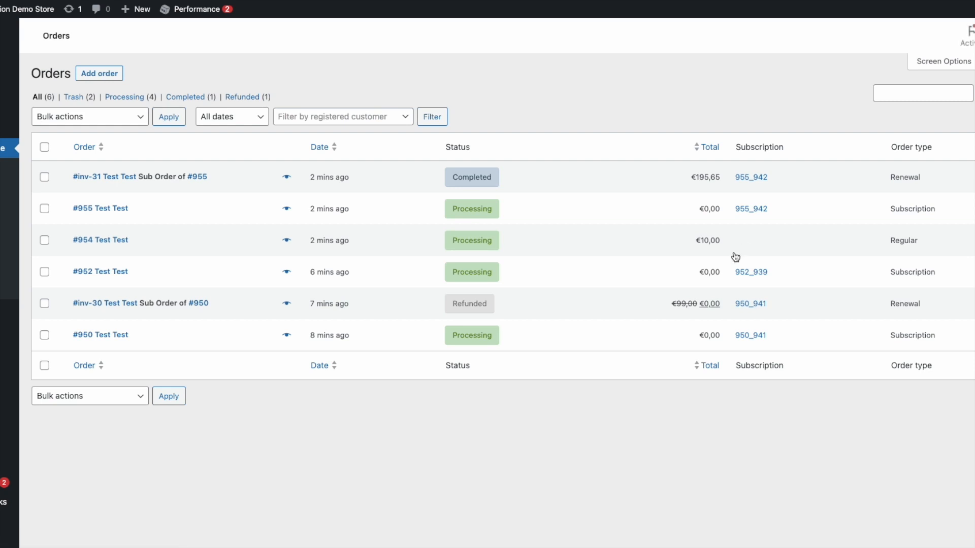
# Bulk-change one processing subscription order's status to Completed, then go to Shipping settings
pyautogui.click(45, 273)
pyautogui.click(101, 116)
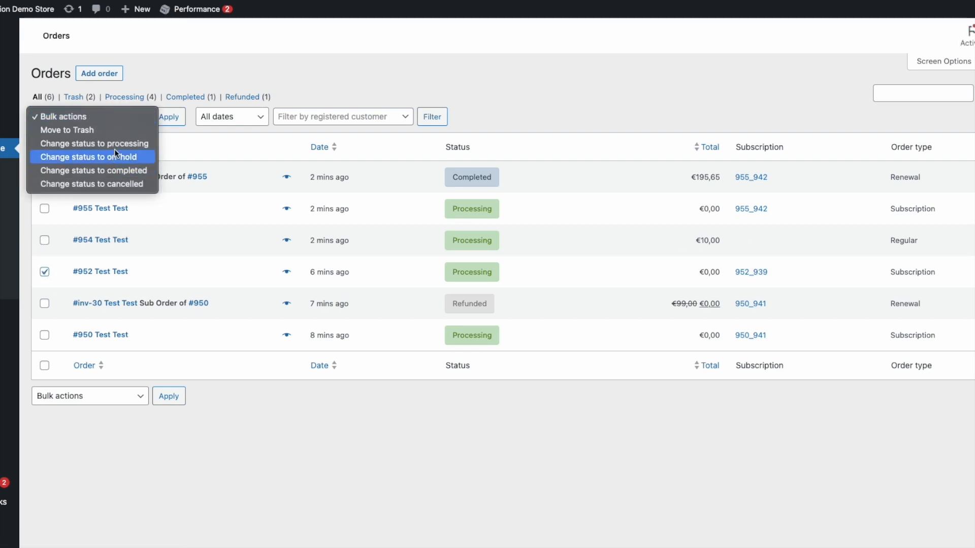
pyautogui.click(102, 170)
pyautogui.click(167, 117)
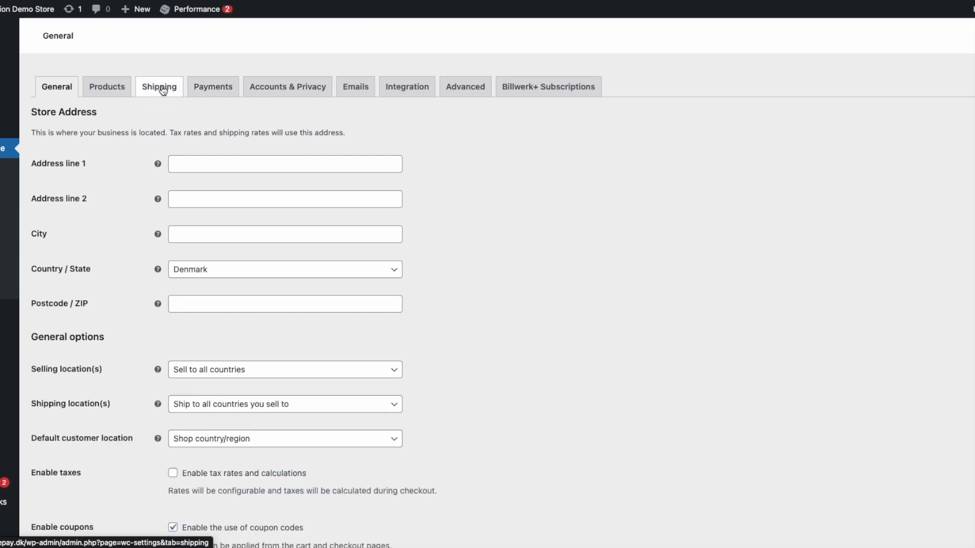
pyautogui.click(162, 90)
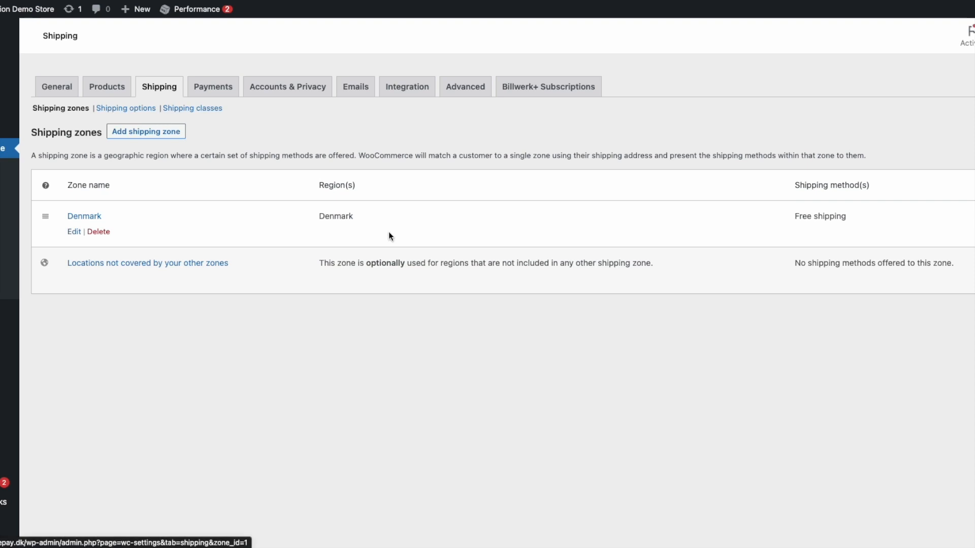
# Add a Flat rate shipping method to the Denmark shipping zone
pyautogui.click(74, 232)
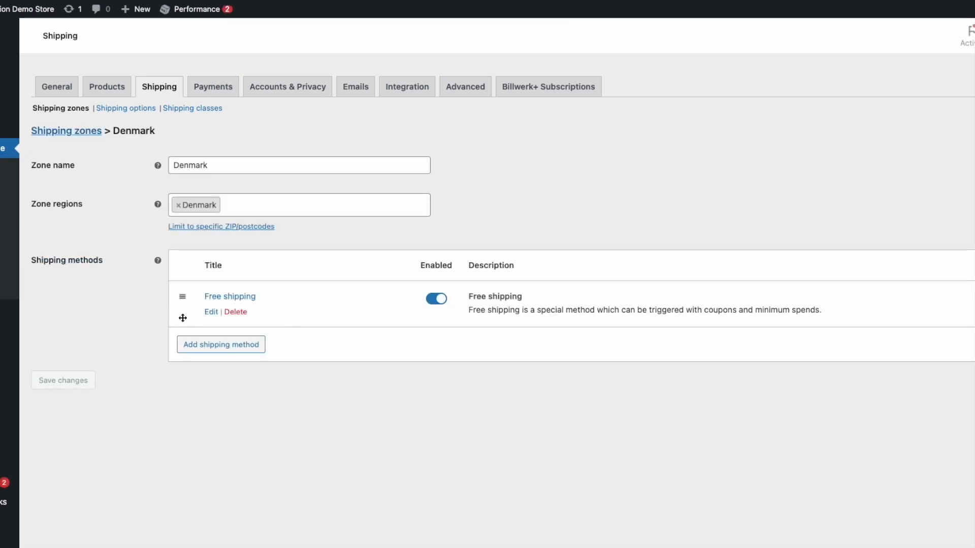
pyautogui.click(200, 347)
pyautogui.click(407, 274)
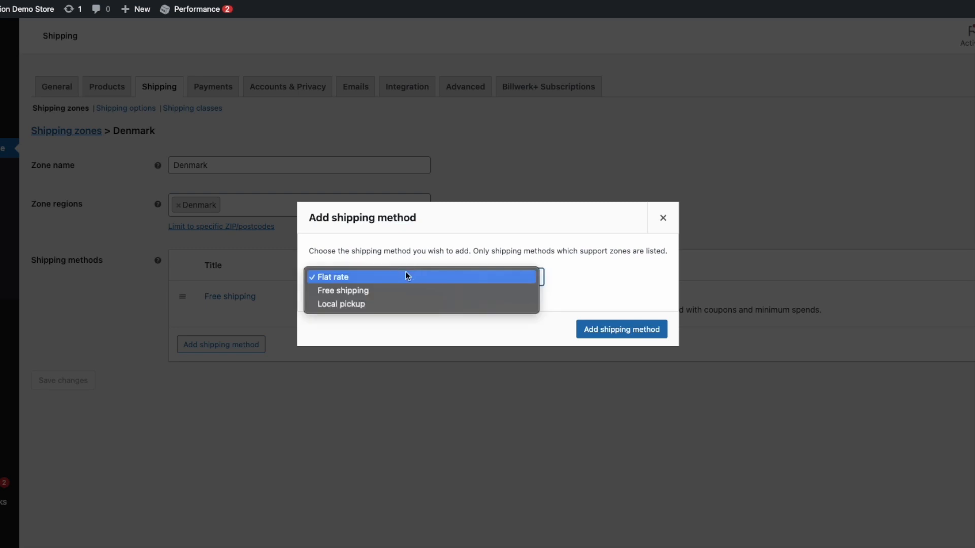
pyautogui.click(406, 275)
pyautogui.click(621, 330)
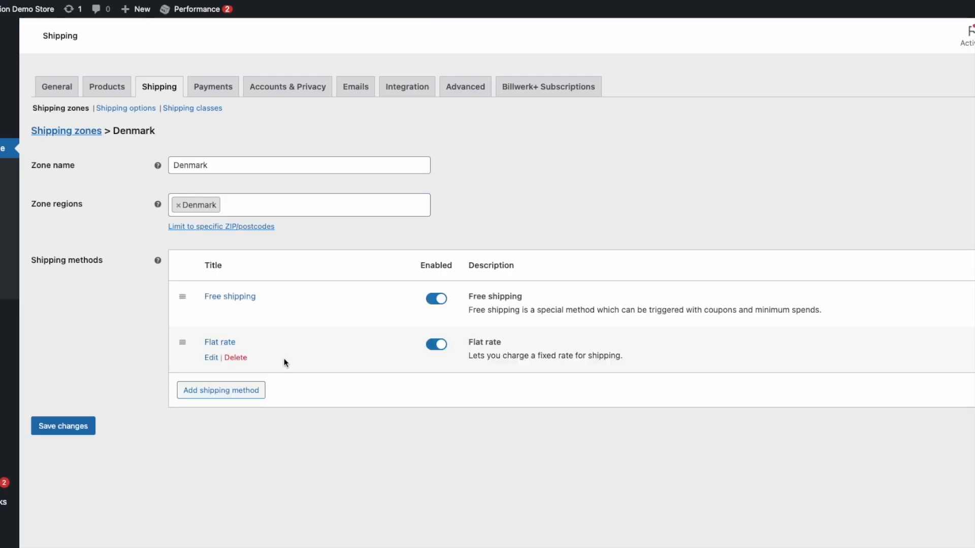
# Link the Flat rate method to the VIP Support Billwerk+ add-on and save
pyautogui.click(209, 358)
pyautogui.click(388, 328)
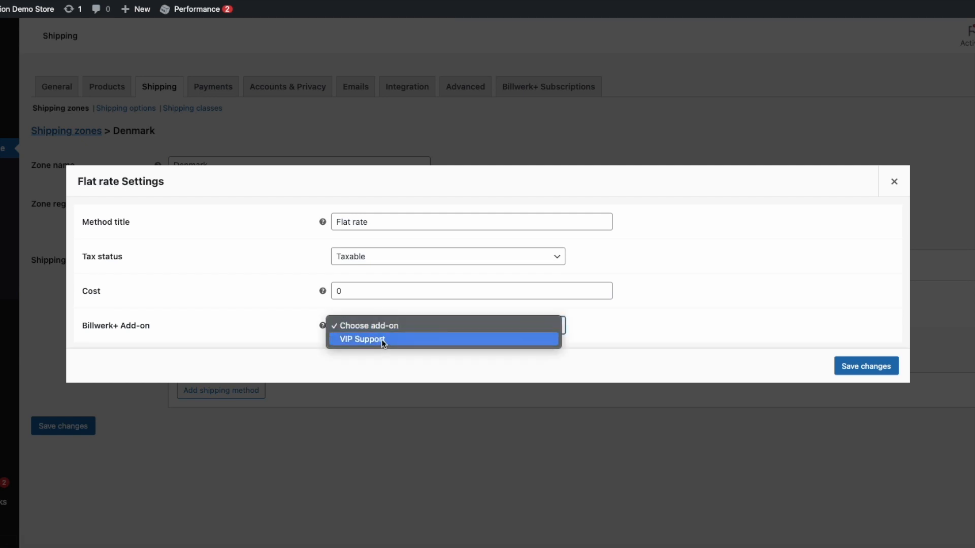
pyautogui.click(280, 339)
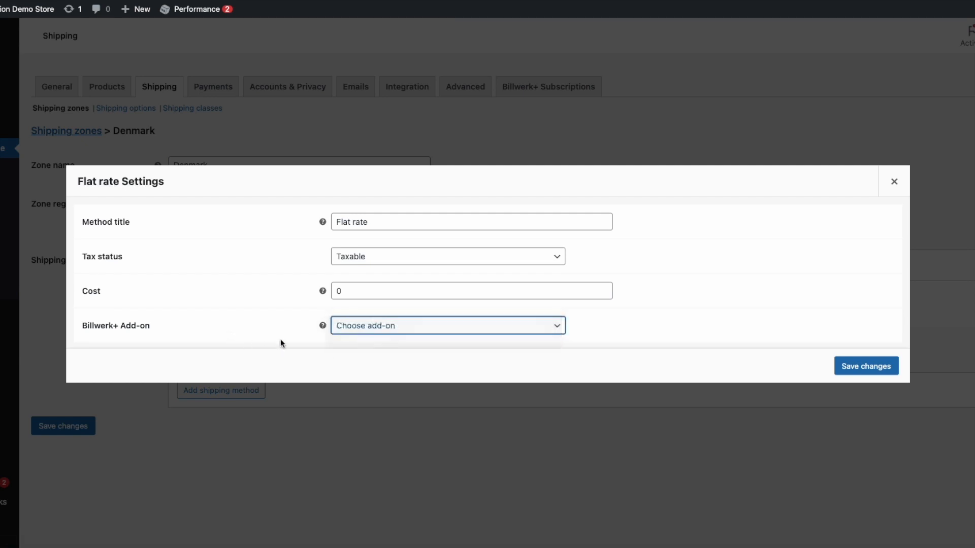
pyautogui.click(364, 330)
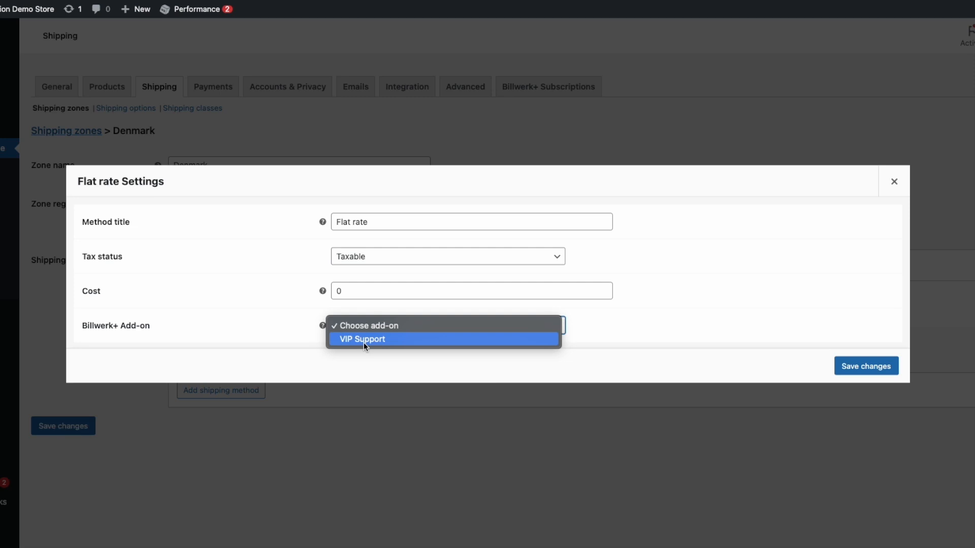
pyautogui.click(364, 342)
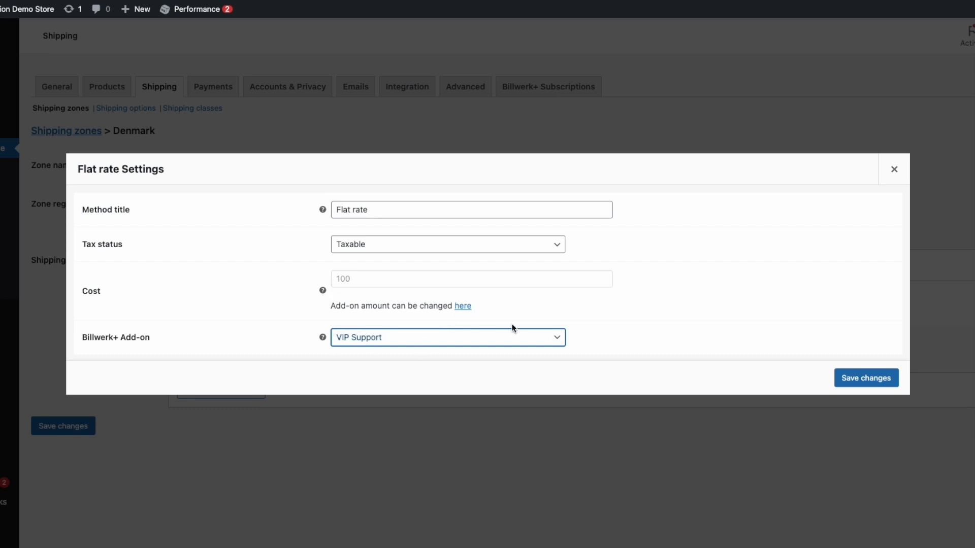
pyautogui.click(871, 387)
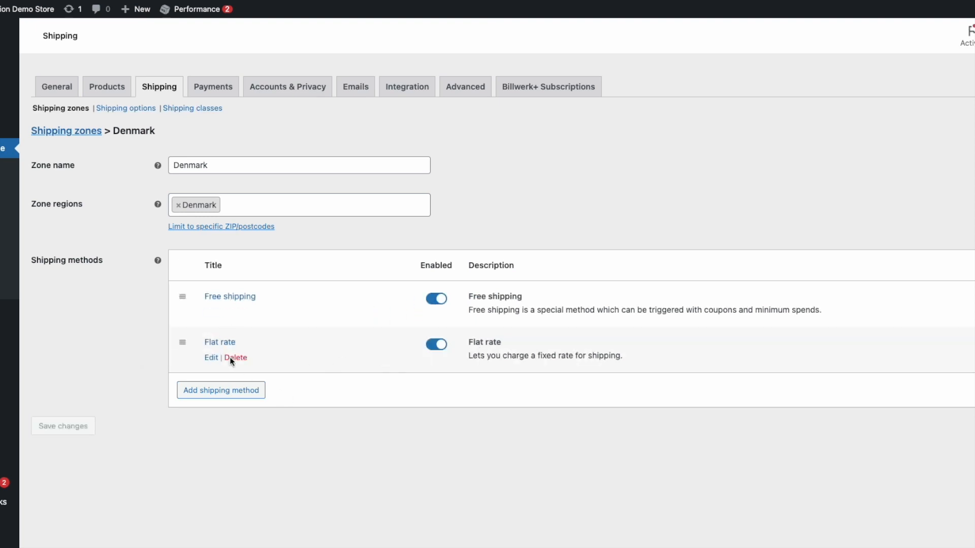
# In the storefront shop, add the Standard subscription to the cart
pyautogui.hotkey('ctrl', 'Up')
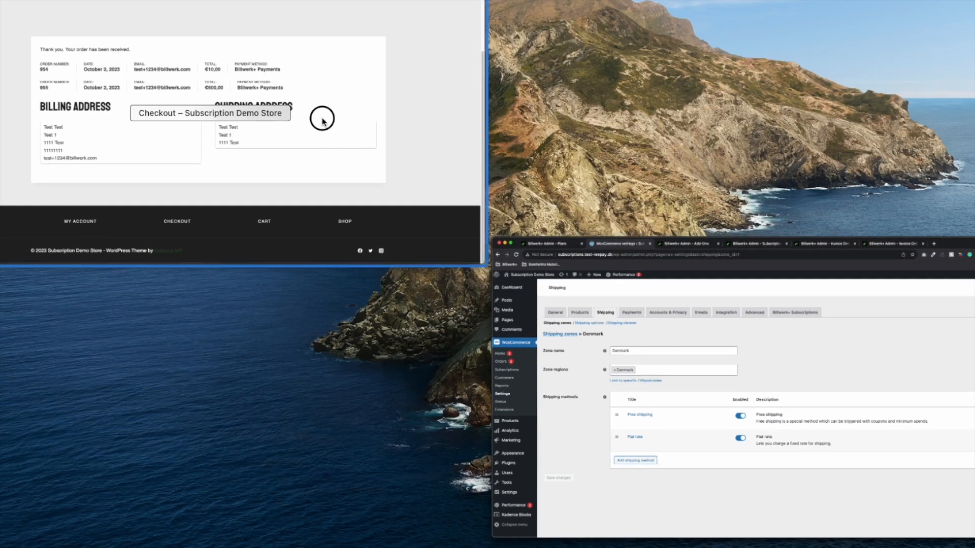
pyautogui.click(321, 121)
pyautogui.scroll(3, 480, 179)
pyautogui.scroll(-5, 585, 349)
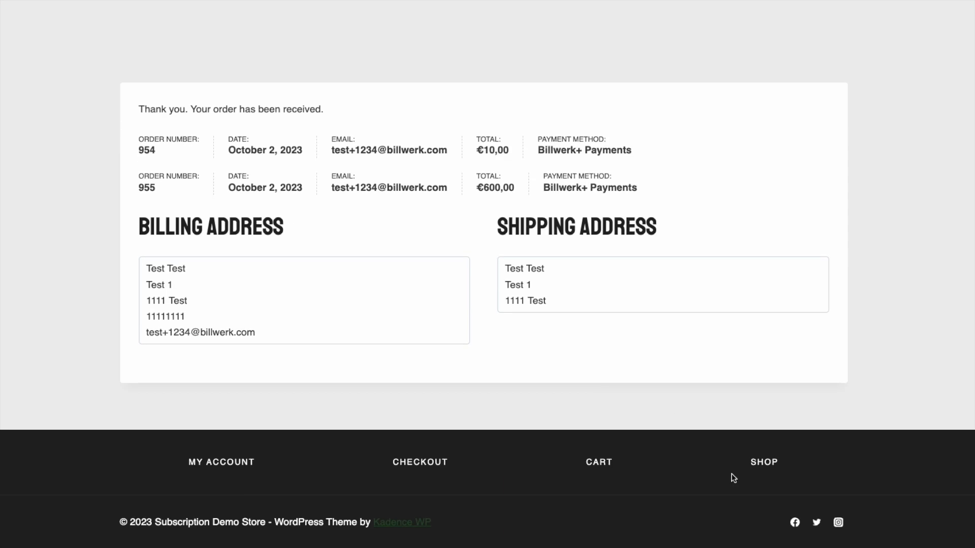
pyautogui.click(769, 462)
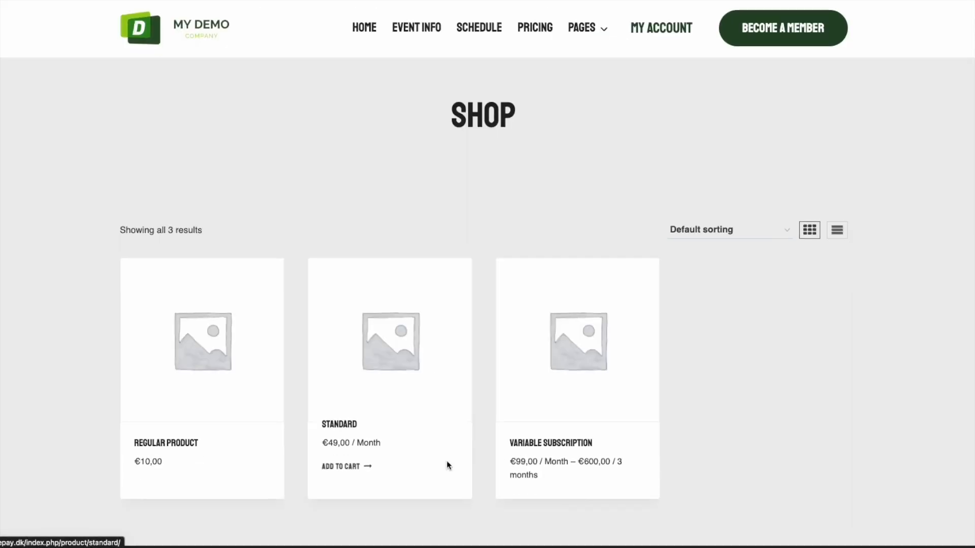
pyautogui.scroll(-2, 448, 463)
pyautogui.click(341, 404)
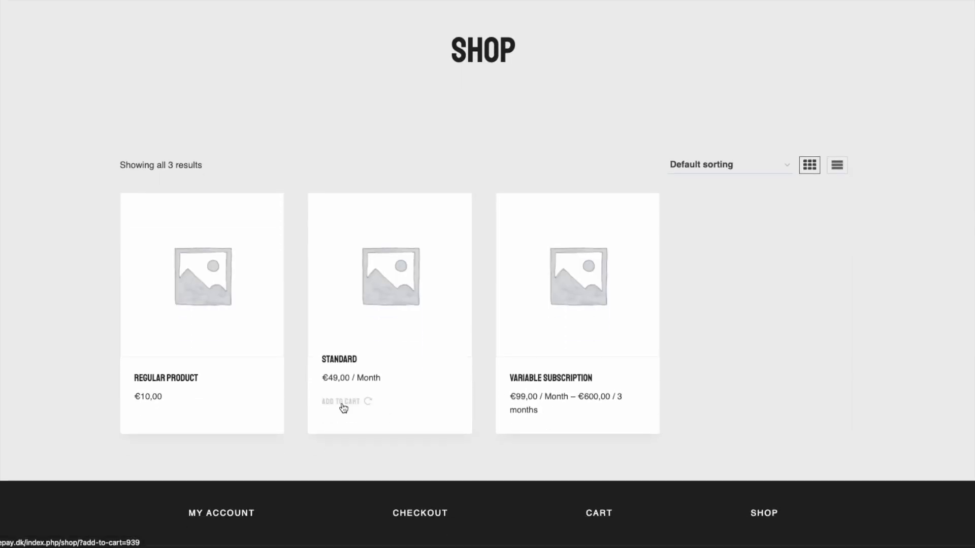
# Proceed from the cart to checkout and select €100,00 Flat rate shipping, totalling €149,00
pyautogui.click(401, 398)
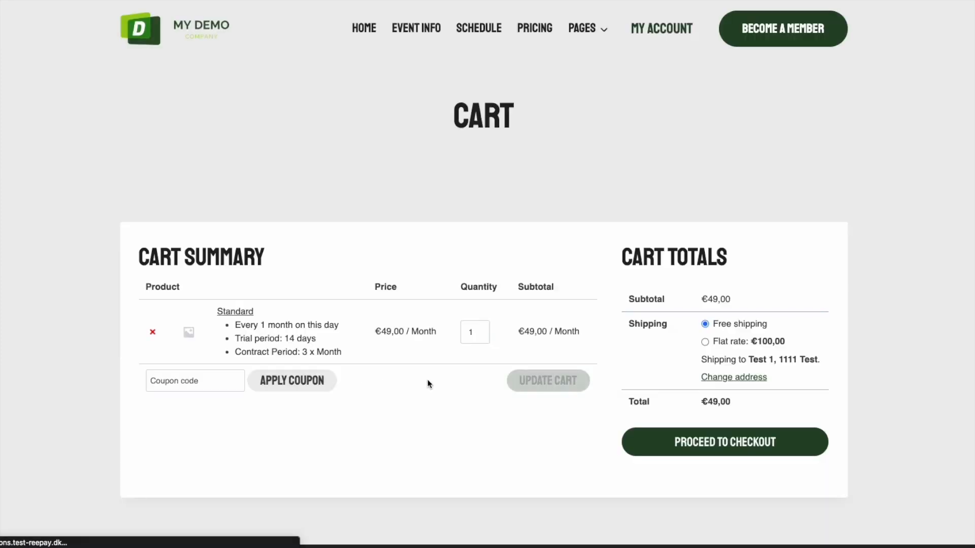
pyautogui.click(677, 441)
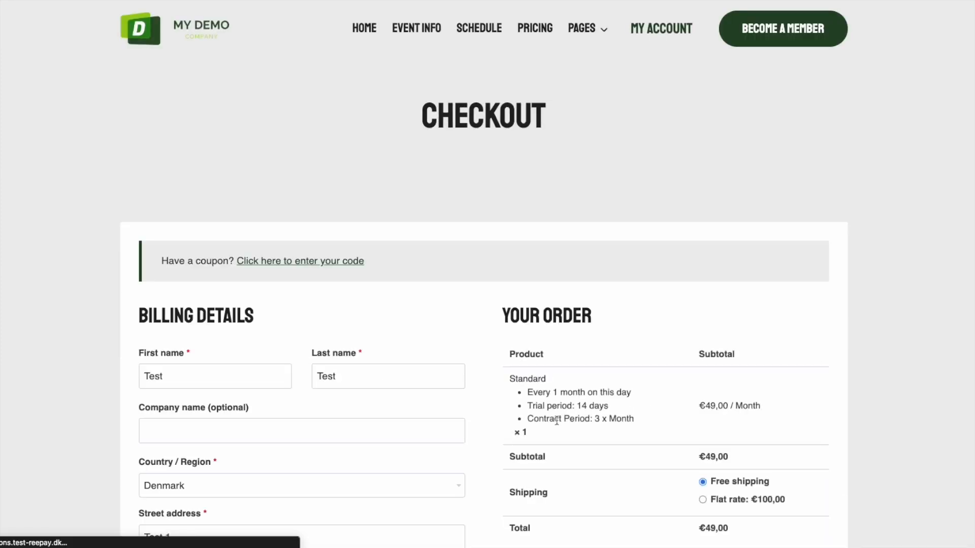
pyautogui.scroll(-2, 813, 473)
pyautogui.click(702, 437)
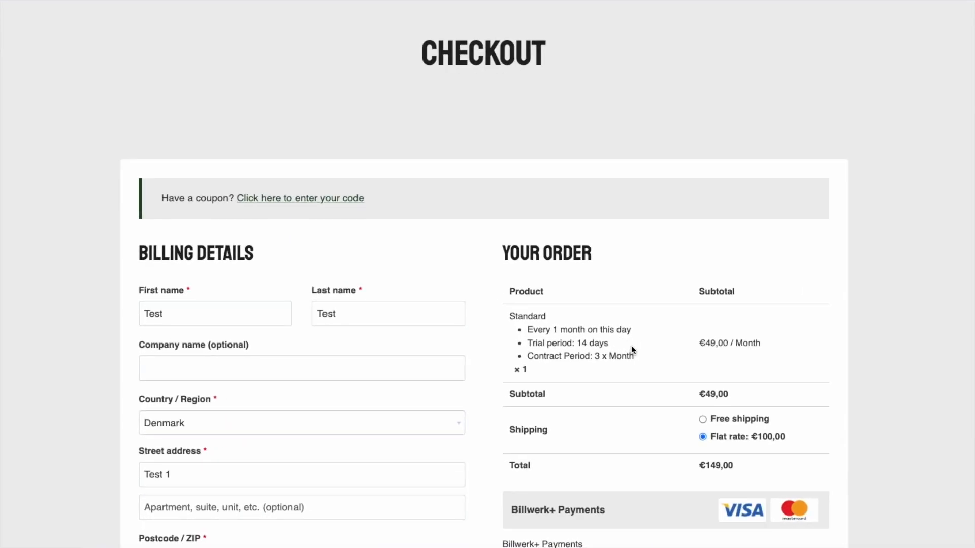
pyautogui.scroll(-2, 631, 345)
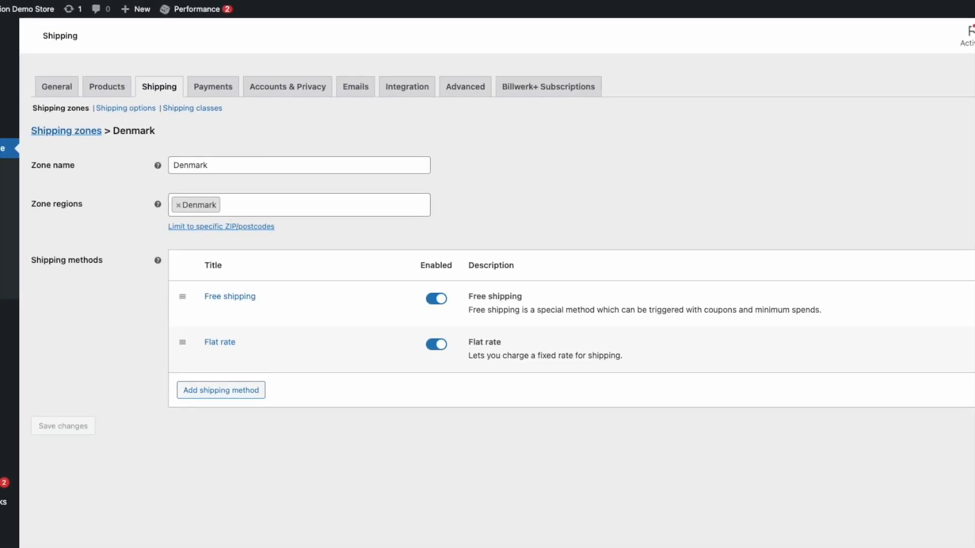
# Create a coupon with a generated code as a Billwerk+ discount linked to F&F2023
pyautogui.moveTo(39, 371)
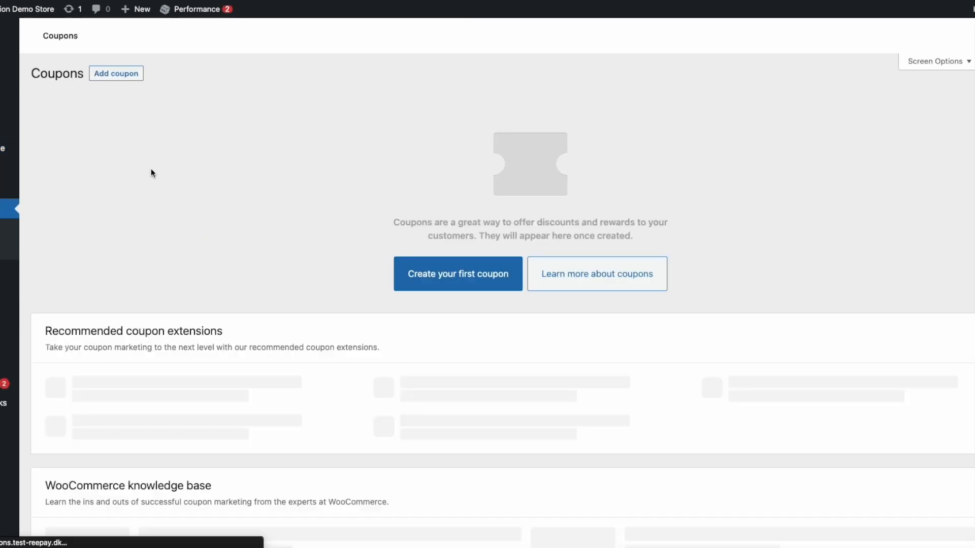
pyautogui.click(484, 286)
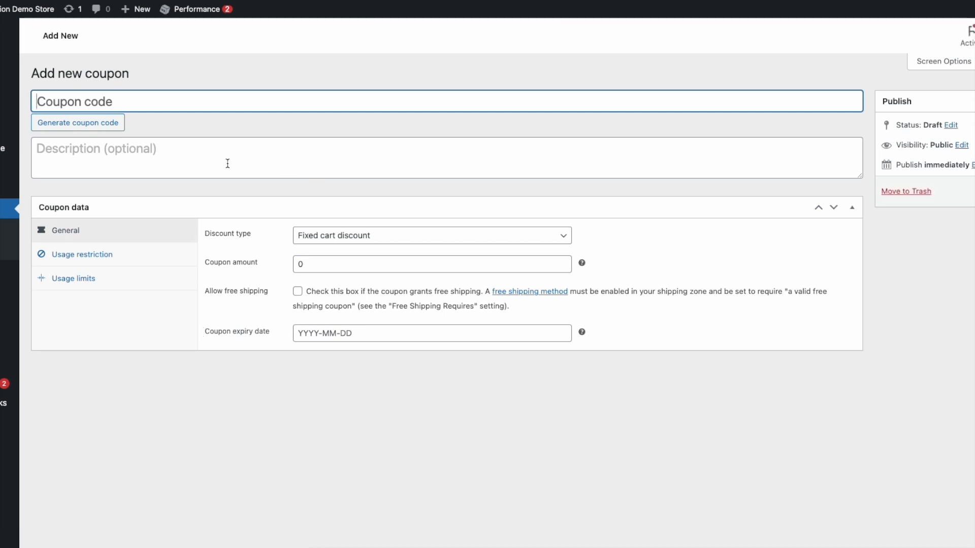
pyautogui.click(94, 124)
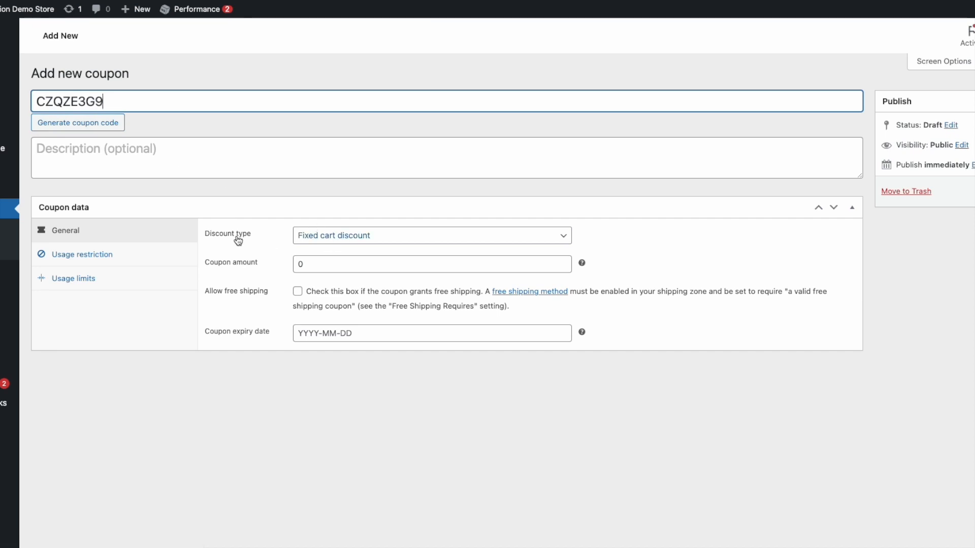
pyautogui.click(335, 235)
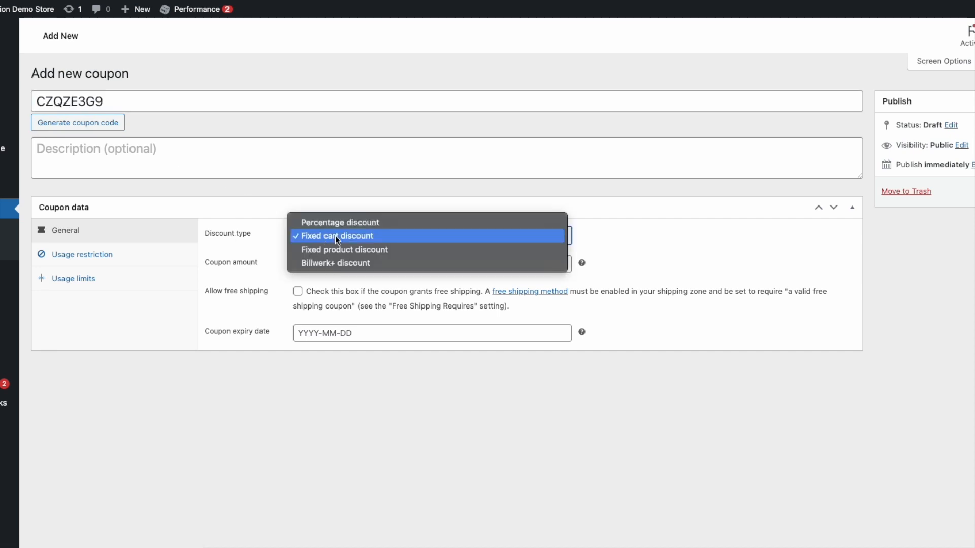
pyautogui.click(330, 264)
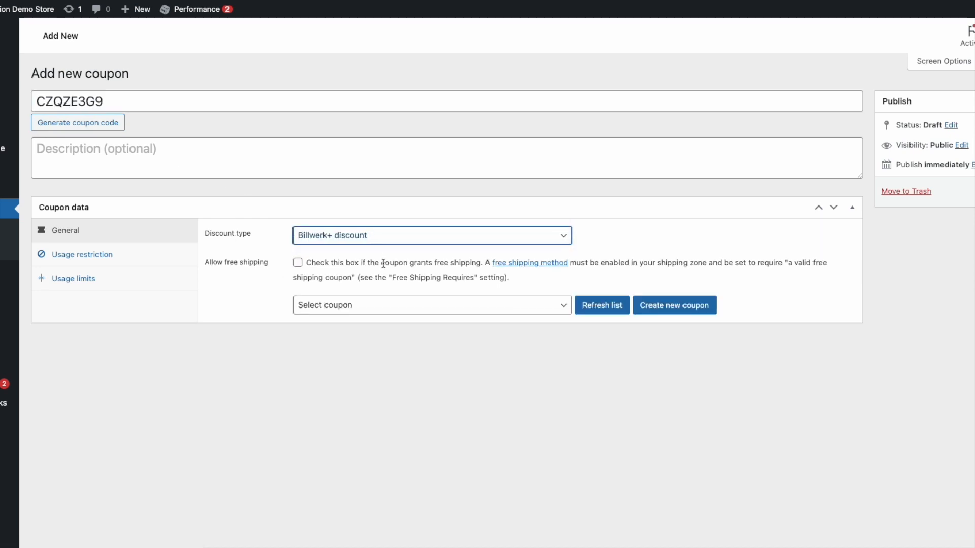
pyautogui.click(339, 311)
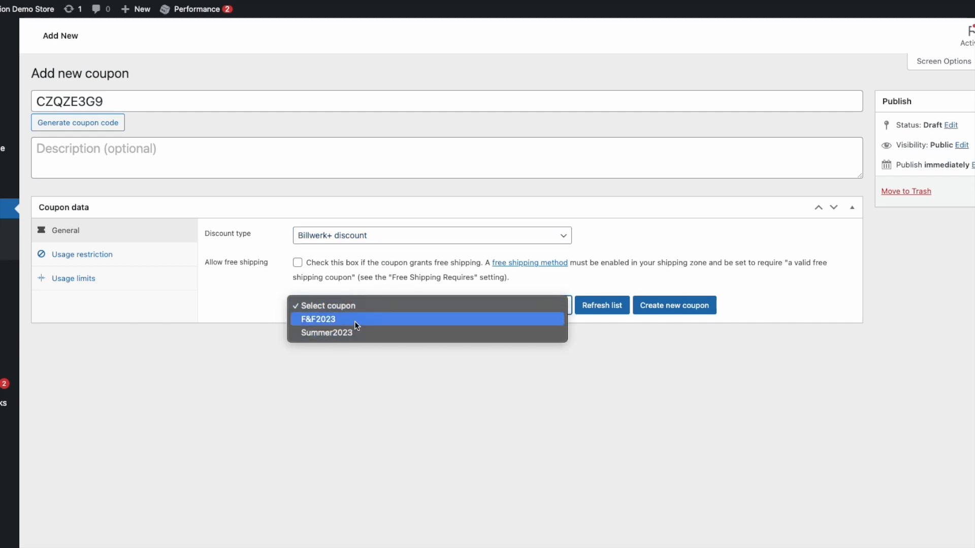
pyautogui.click(368, 321)
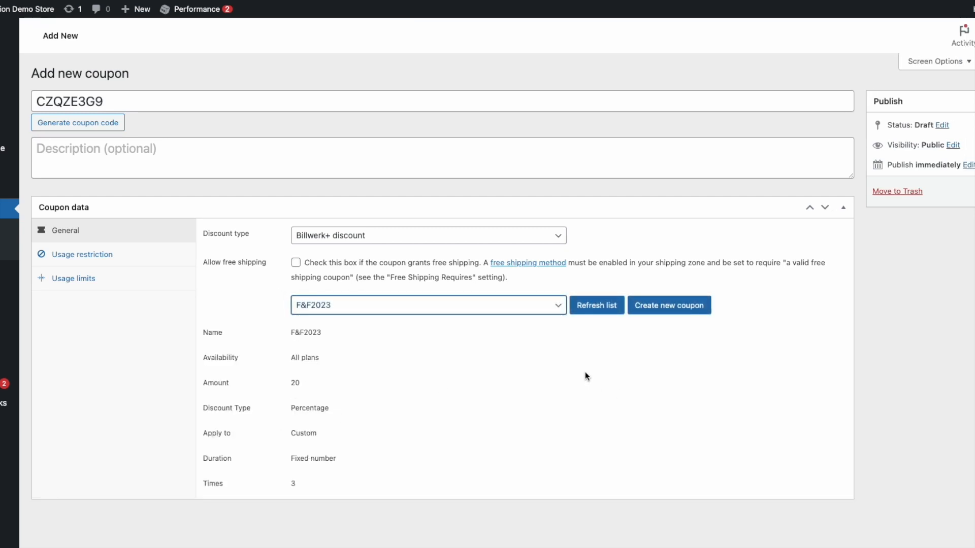
# Copy the coupon code CZQZE3G9 and switch to the shop browser window
pyautogui.doubleClick(93, 100)
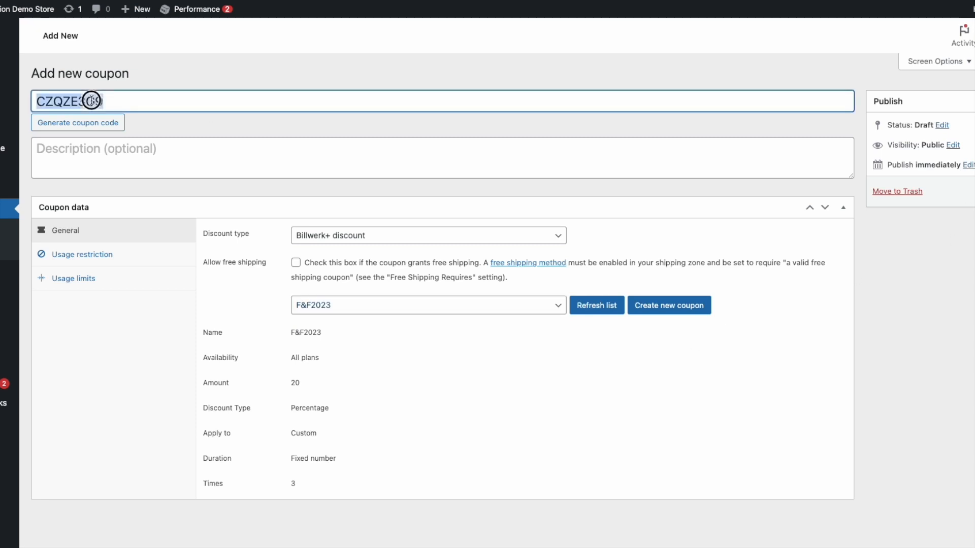
pyautogui.rightClick(92, 97)
pyautogui.click(115, 190)
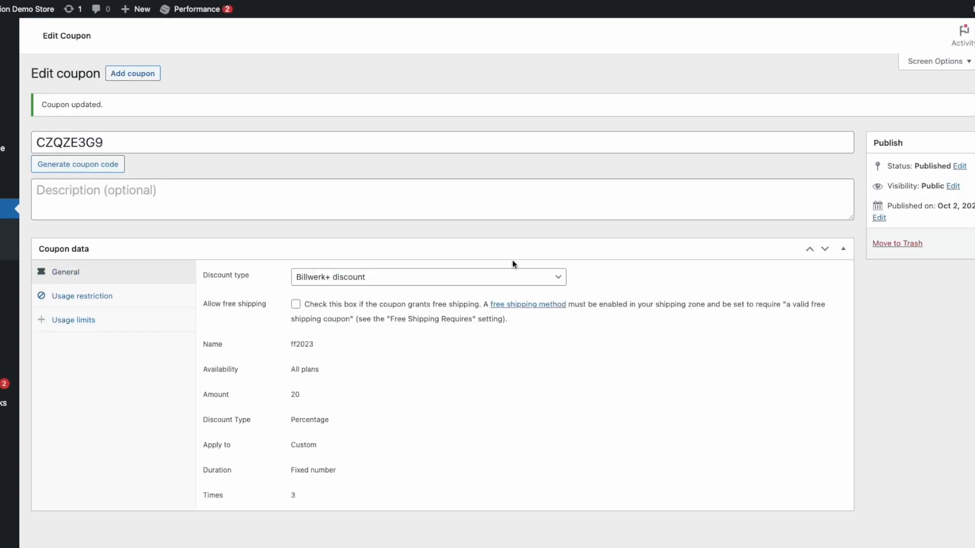
pyautogui.hotkey('ctrl', 'Up')
pyautogui.click(374, 76)
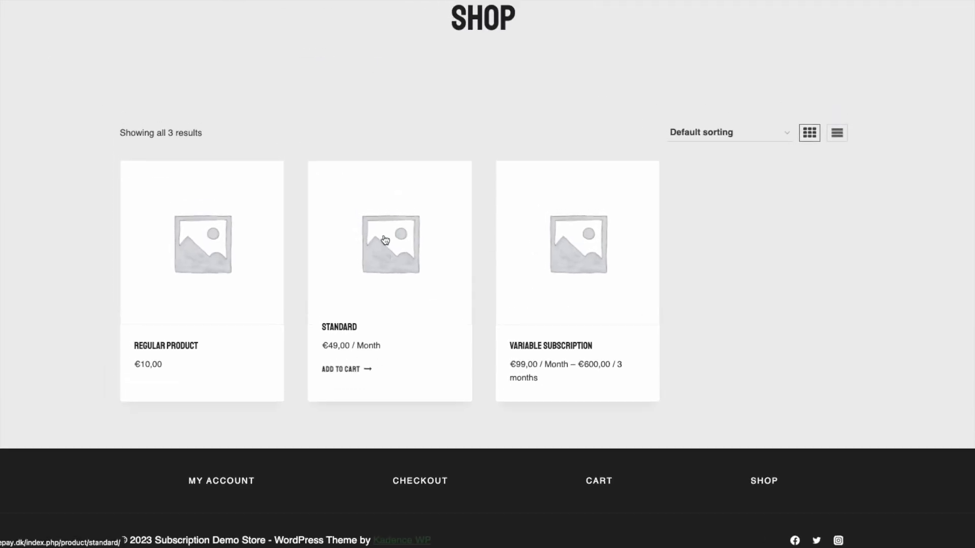
# Add Variable Subscription's Premium plan to the cart and check out, totalling €199,00 with flat rate
pyautogui.scroll(3, 409, 255)
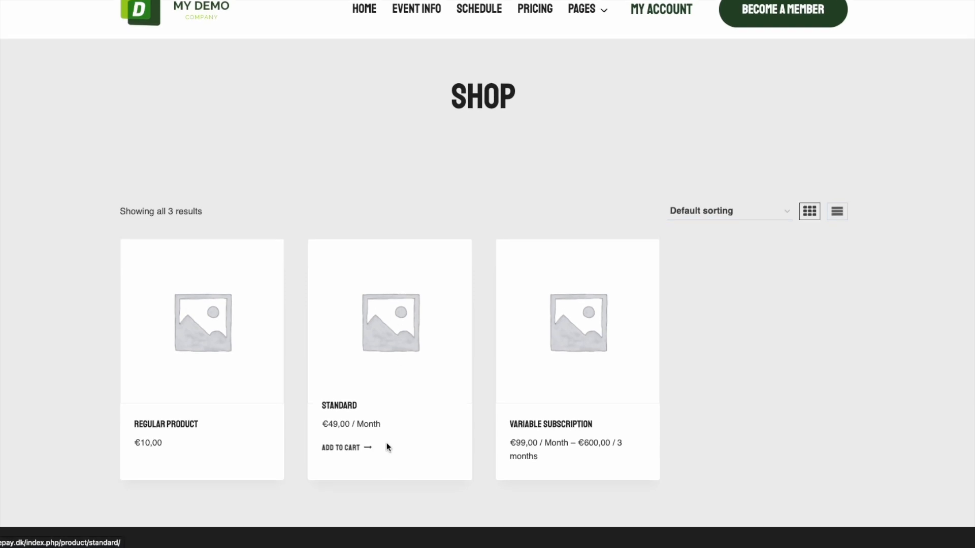
pyautogui.click(539, 409)
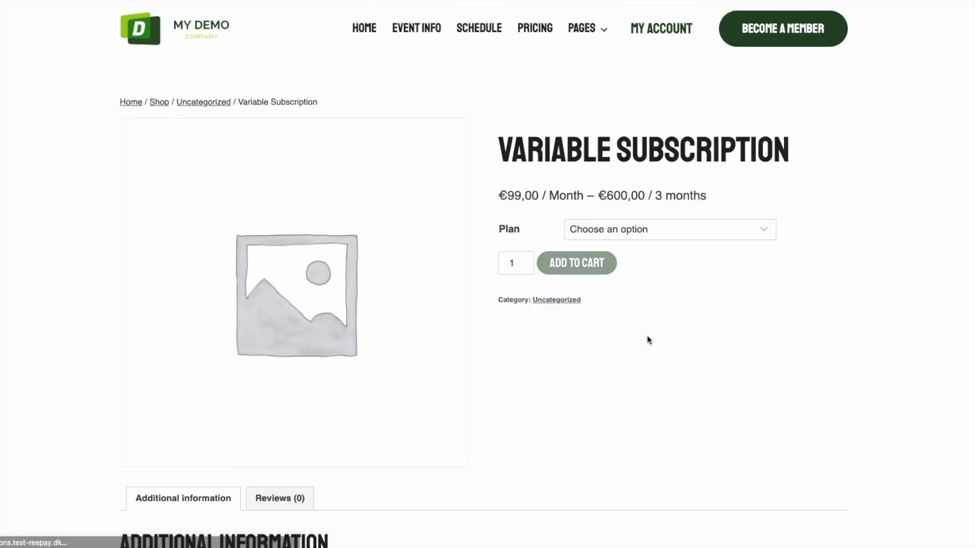
pyautogui.click(643, 226)
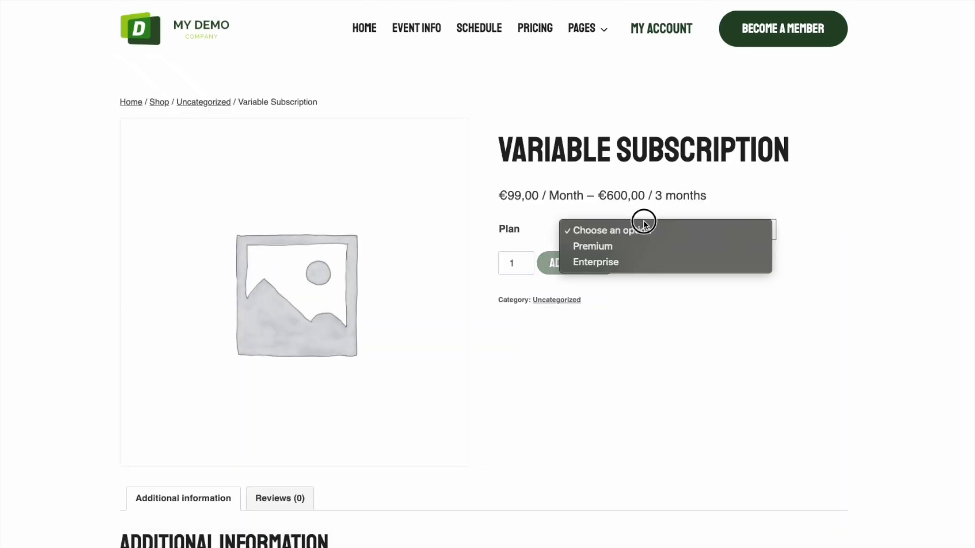
pyautogui.click(627, 248)
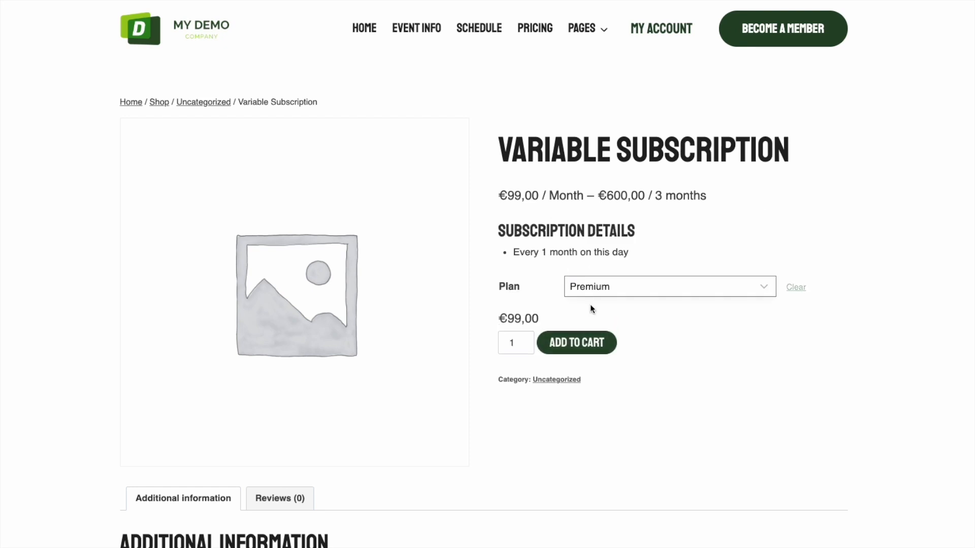
pyautogui.click(565, 350)
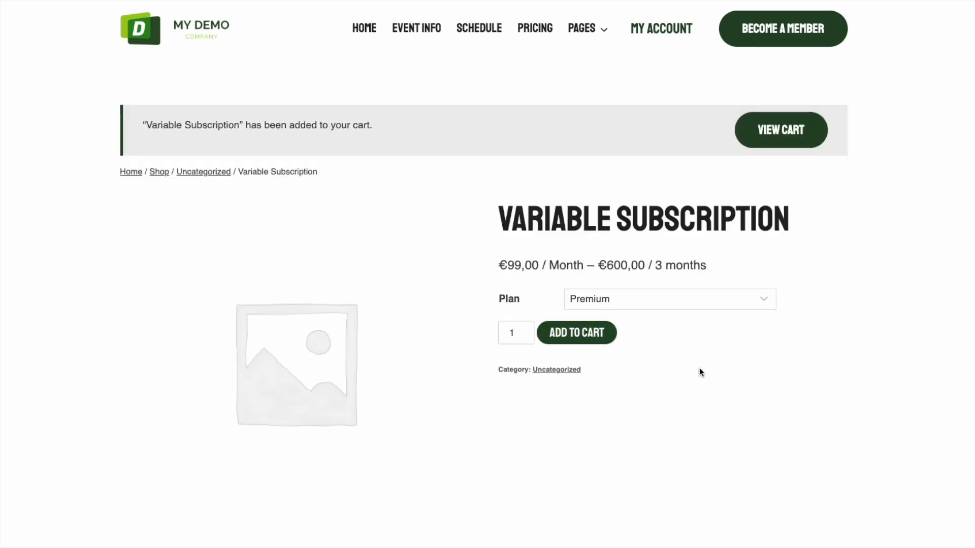
pyautogui.click(780, 129)
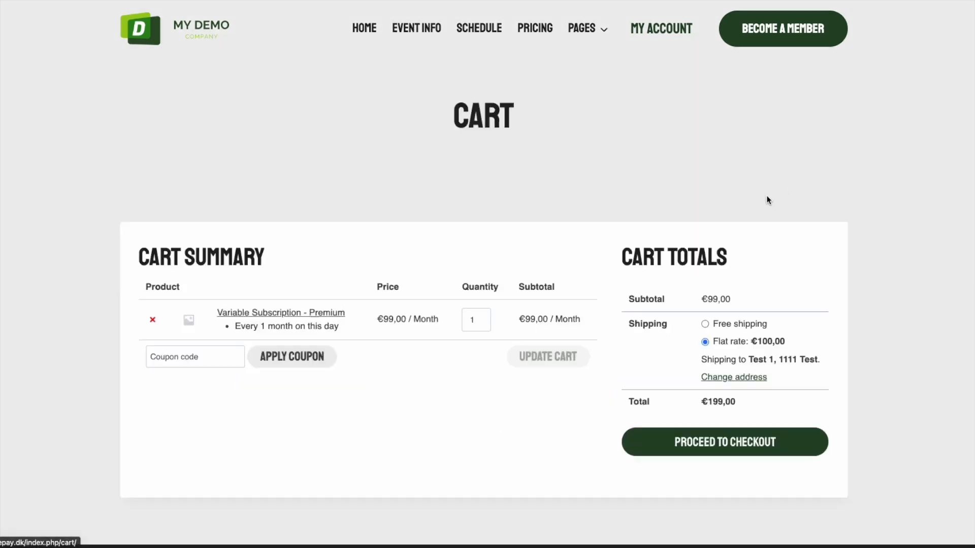
pyautogui.click(704, 454)
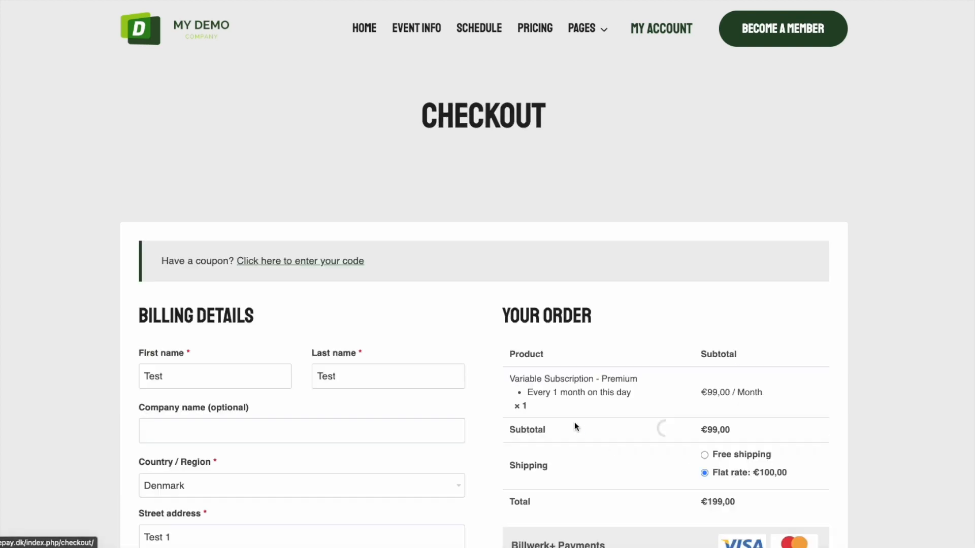
pyautogui.scroll(-2, 495, 413)
pyautogui.scroll(-1, 494, 414)
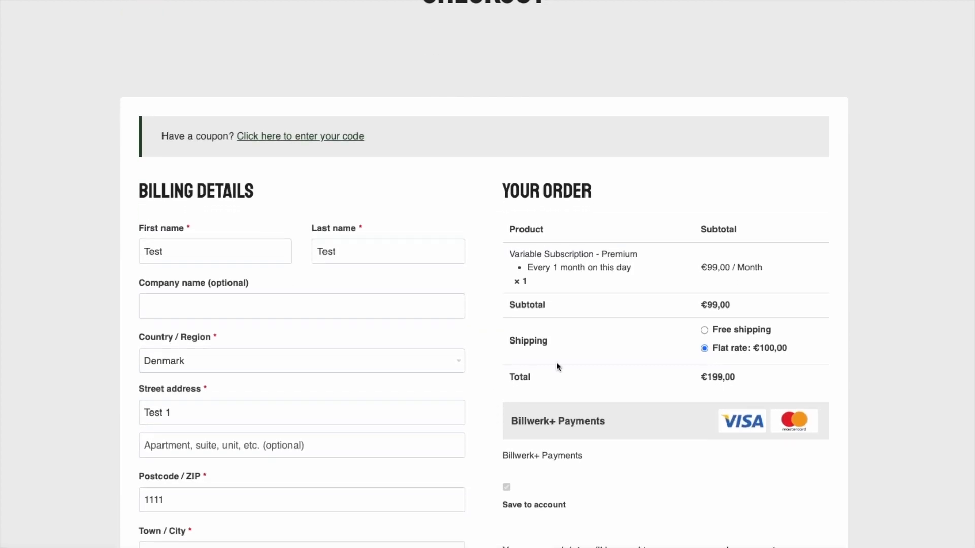
pyautogui.click(305, 136)
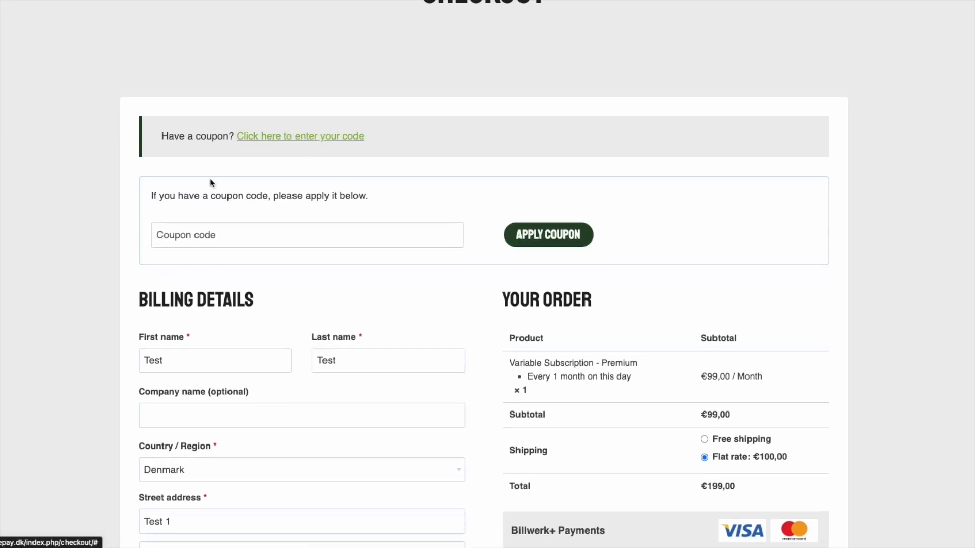
pyautogui.click(372, 241)
pyautogui.click(254, 265)
pyautogui.click(560, 237)
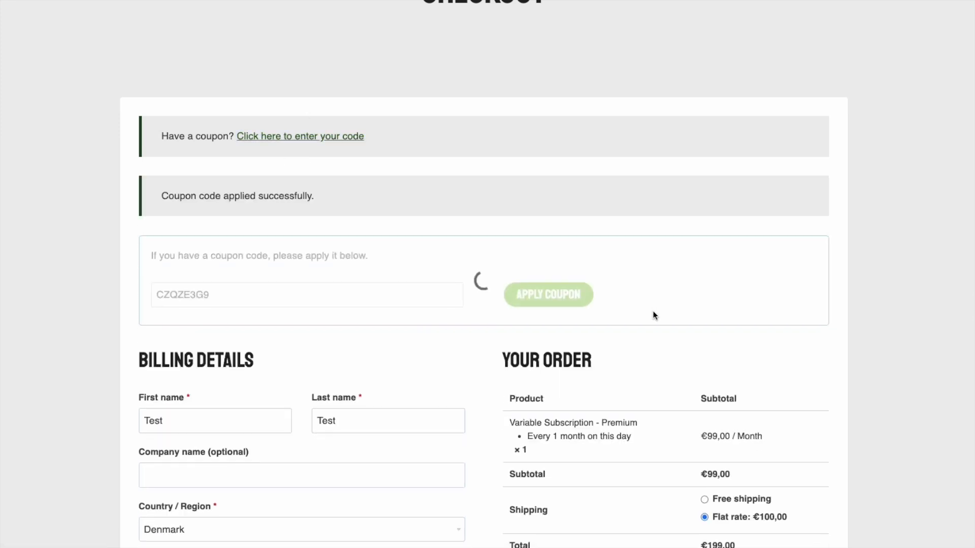
# Highlight the applied coupon czqze3g9, the €19,80 discount and the €99,00 subtotal in the order summary
pyautogui.doubleClick(567, 390)
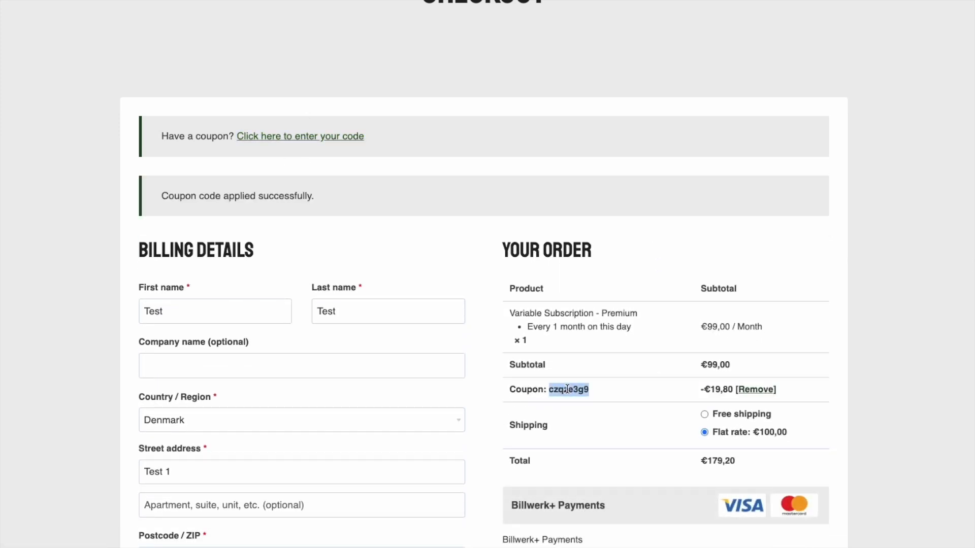
pyautogui.click(719, 389)
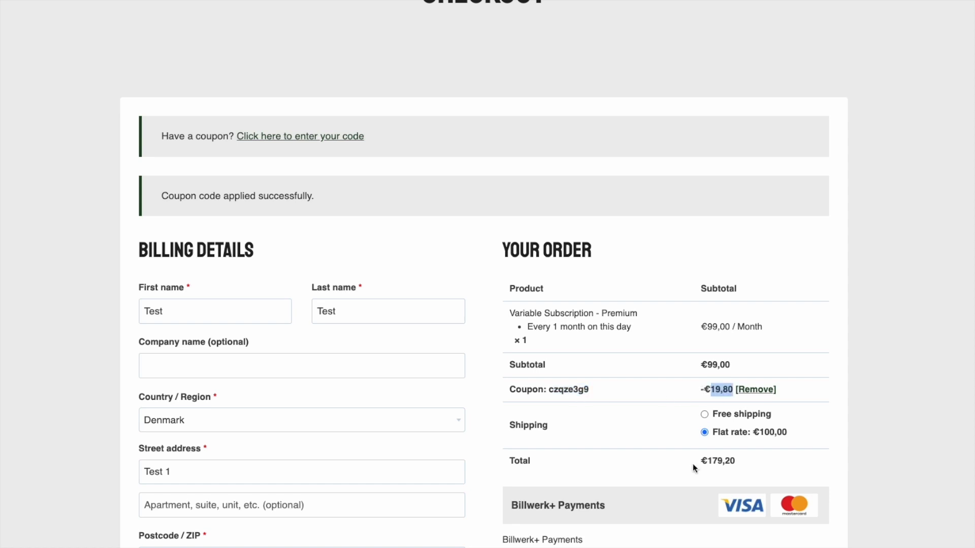
pyautogui.doubleClick(710, 363)
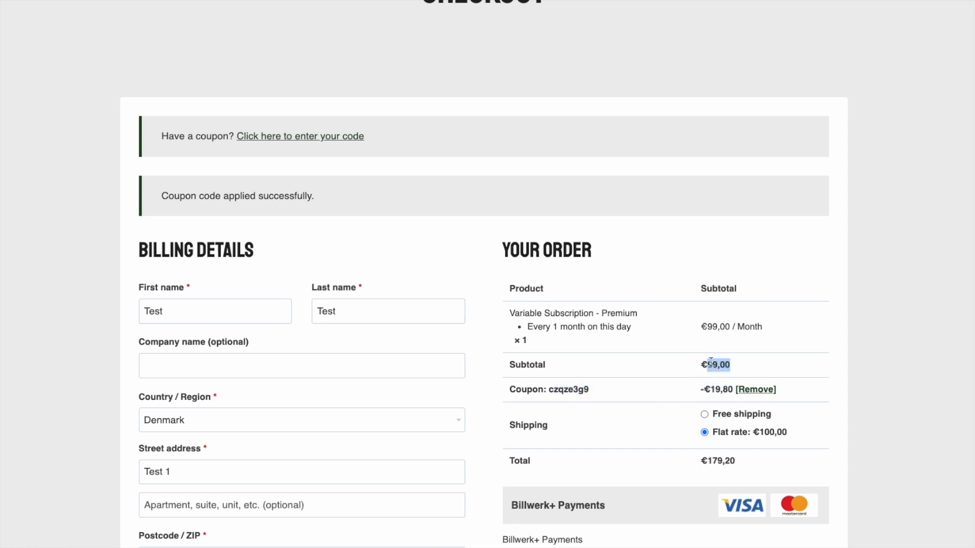
pyautogui.click(655, 432)
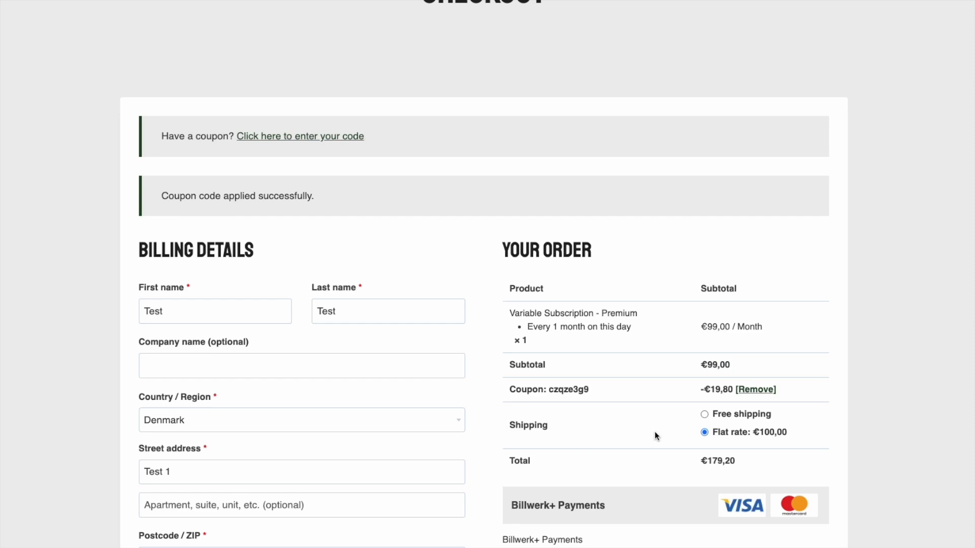
pyautogui.click(778, 434)
# Place the order and pay by entering and saving the test card details
pyautogui.scroll(-1, 778, 434)
pyautogui.scroll(-8, 726, 431)
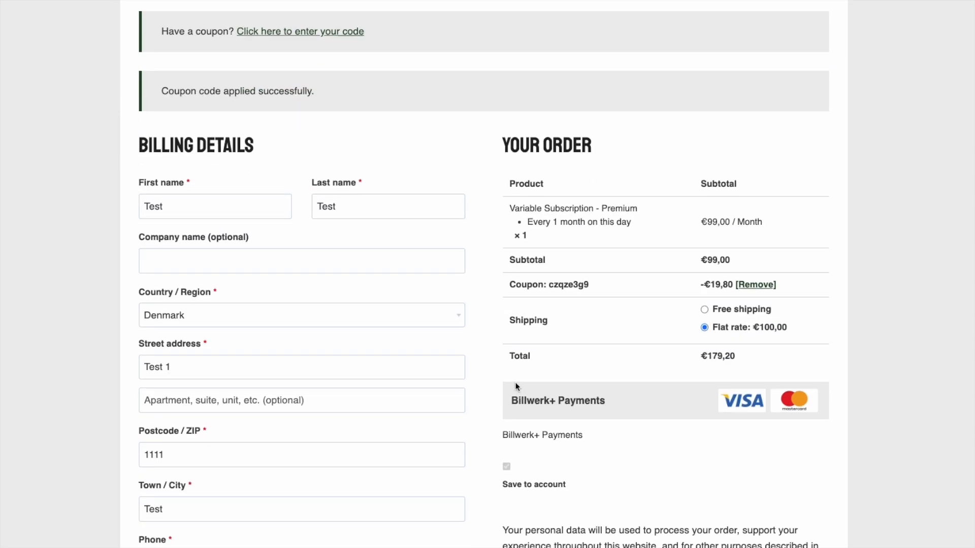
pyautogui.click(555, 293)
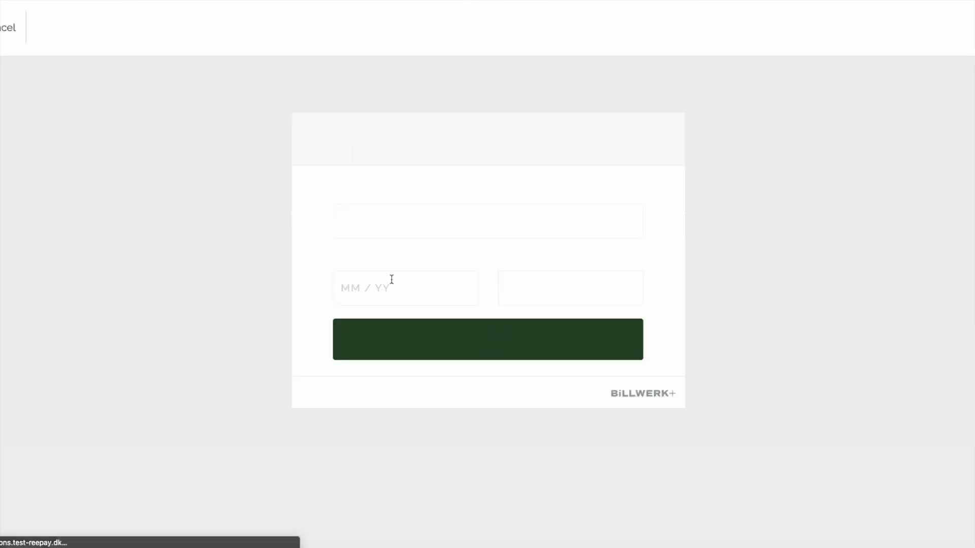
pyautogui.click(431, 220)
pyautogui.write('4111111111111111')
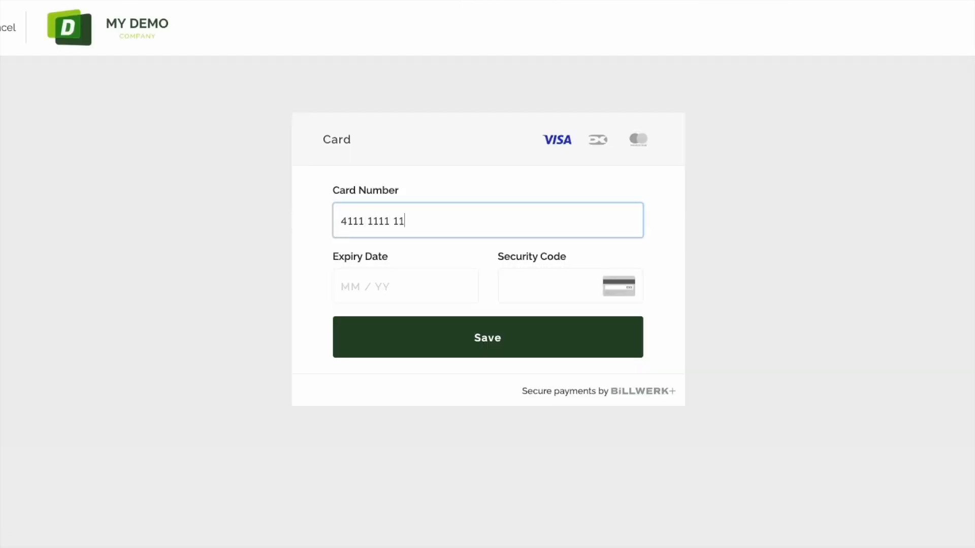
pyautogui.write('11/')
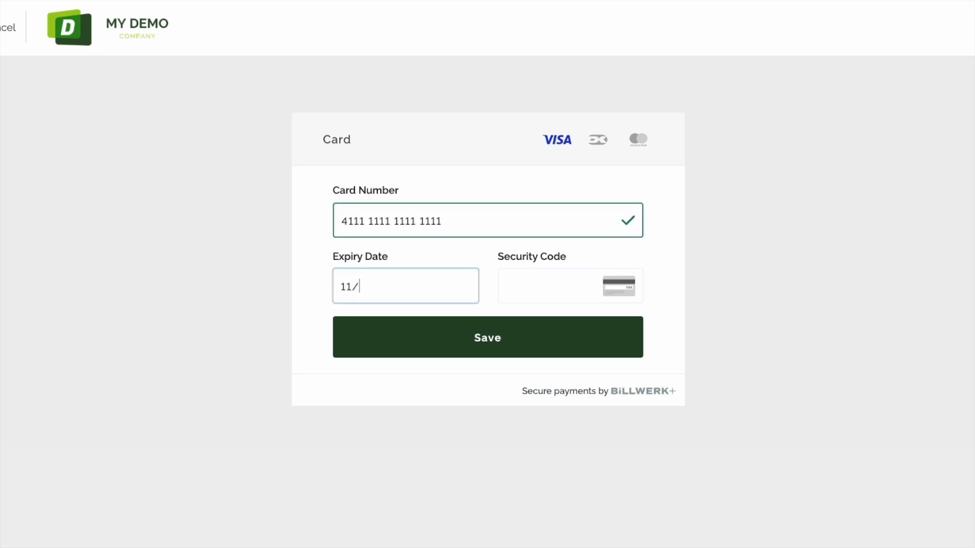
pyautogui.write('88123')
pyautogui.click(454, 338)
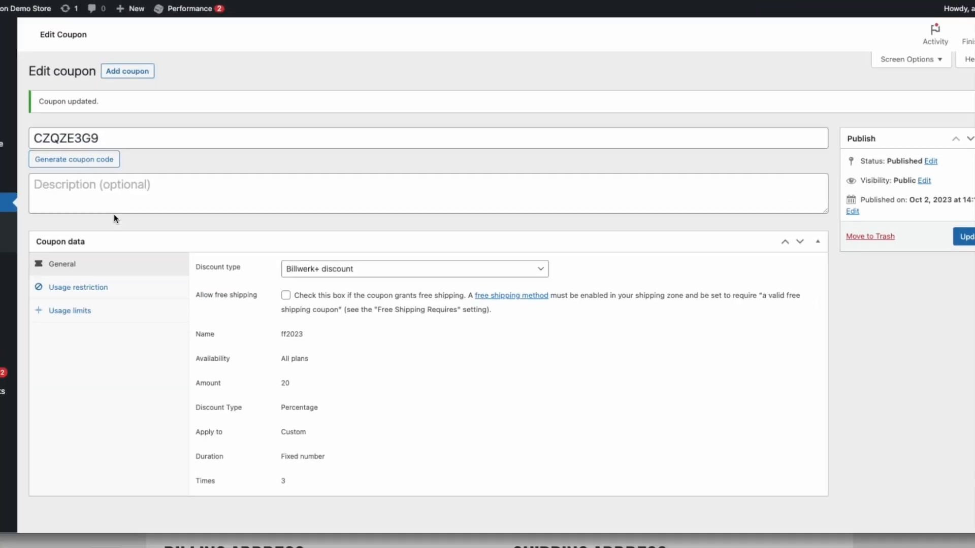
# Reload the WooCommerce orders list, open order #962 and follow it to Billwerk+ subscription 962_941
pyautogui.moveTo(10, 148)
pyautogui.click(42, 169)
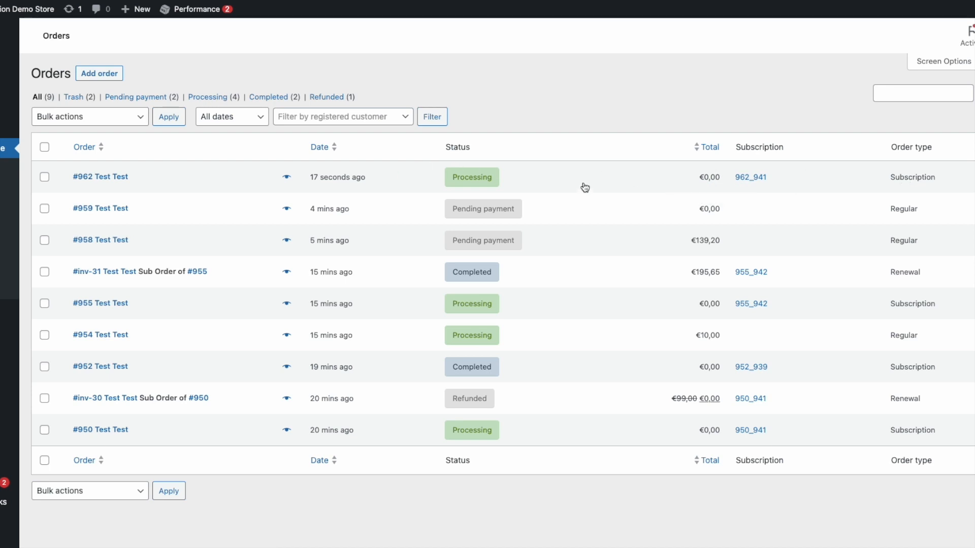
pyautogui.press('super+r')
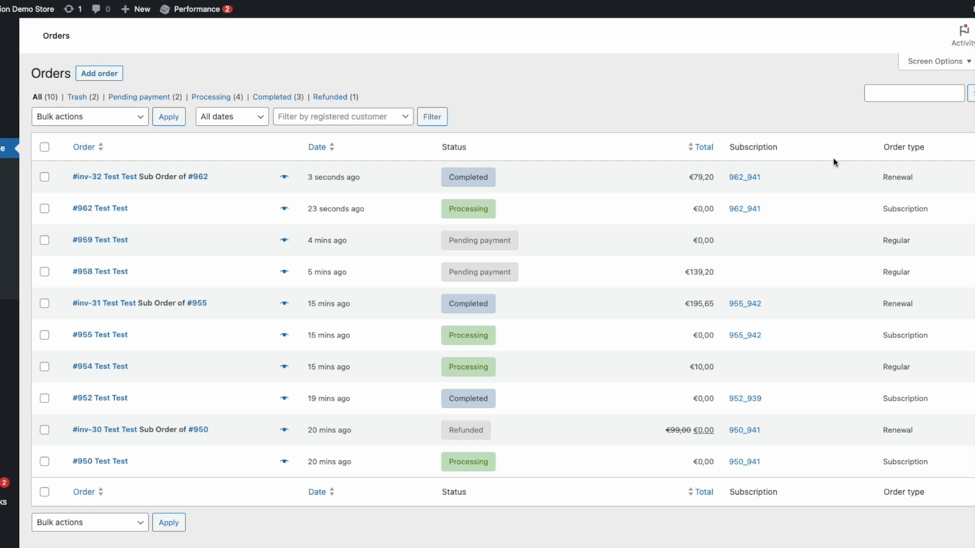
pyautogui.click(114, 208)
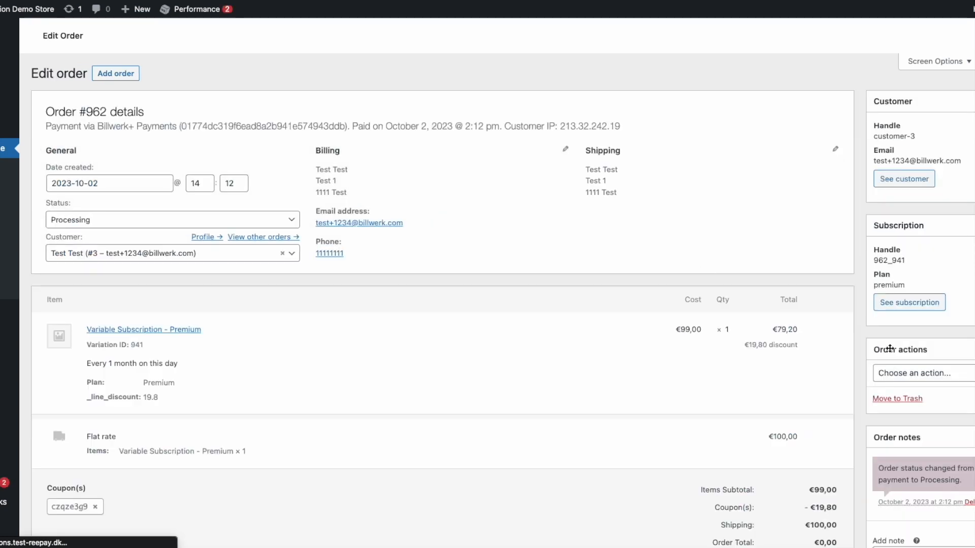
pyautogui.click(907, 304)
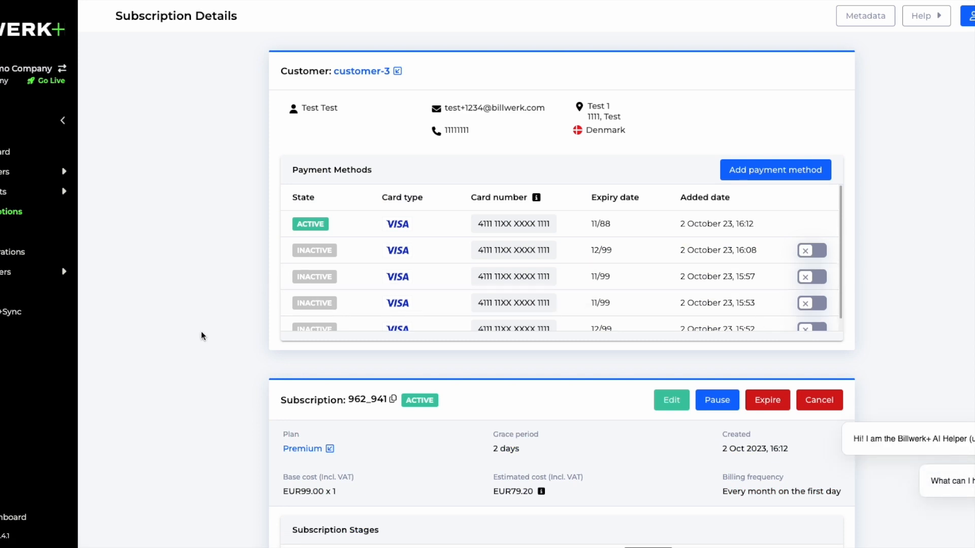
# Scroll to the subscription's coupons and expand them to reveal F&F2023 at 20% off
pyautogui.scroll(-10, 215, 364)
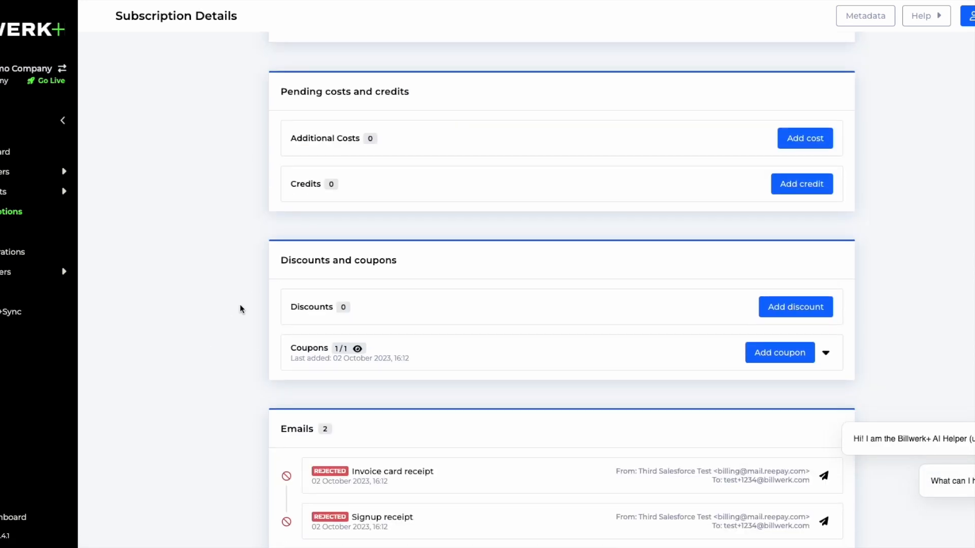
pyautogui.click(538, 355)
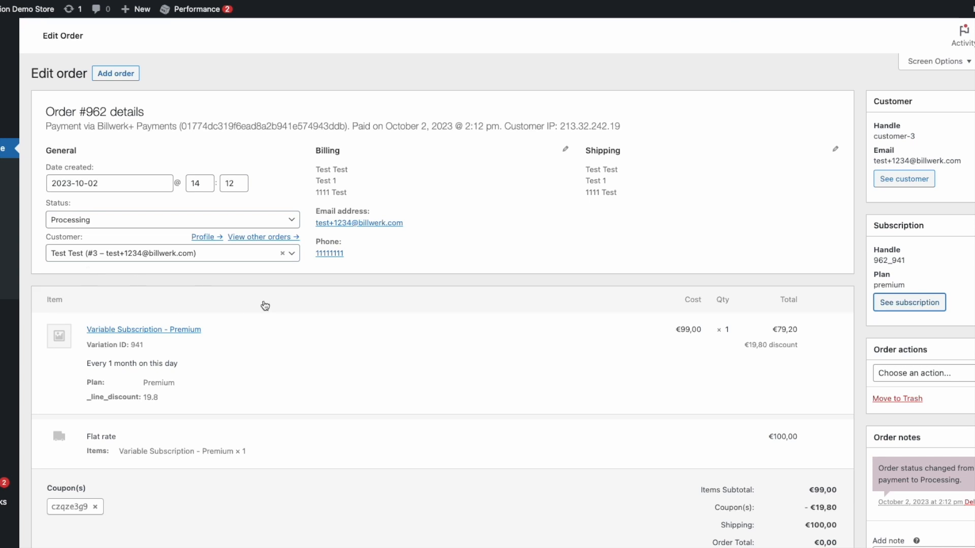
pyautogui.scroll(-3, 265, 305)
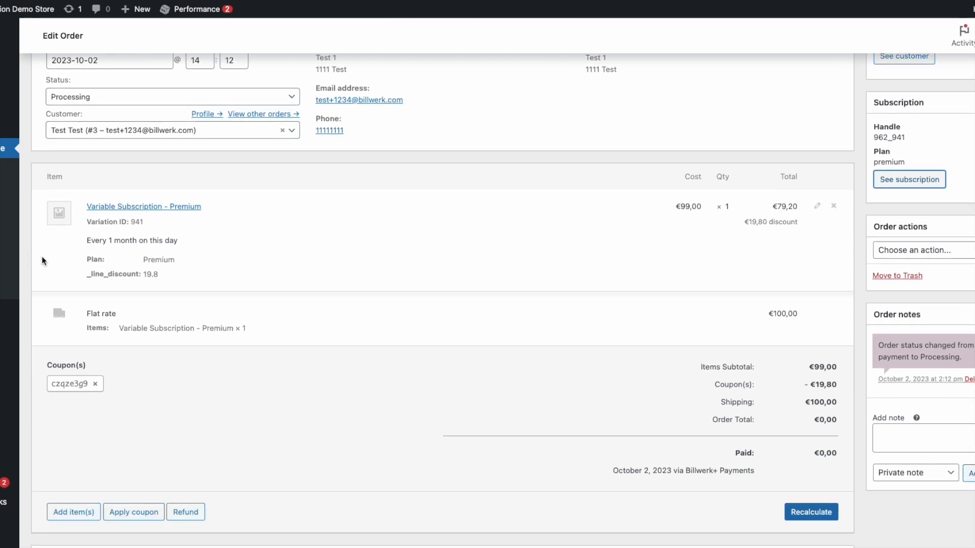
pyautogui.scroll(1, 18, 264)
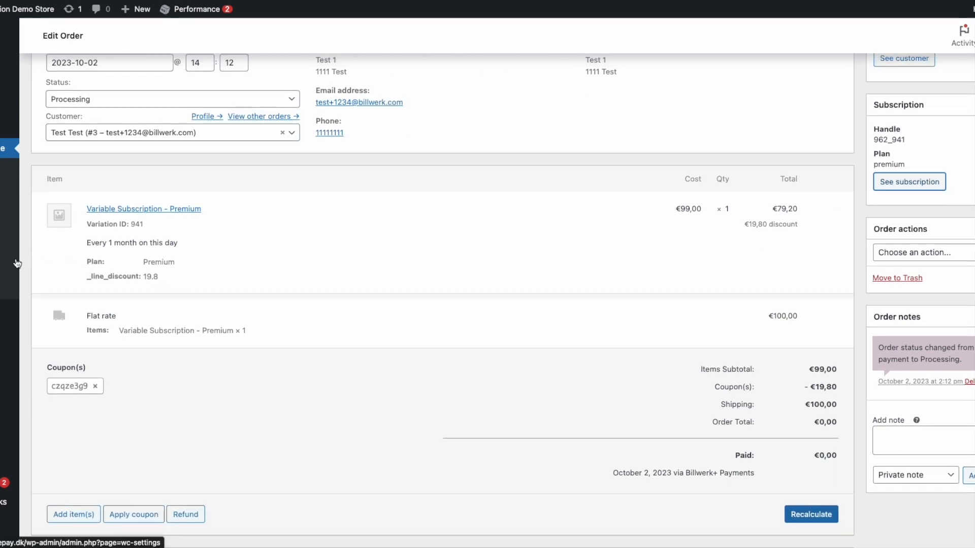